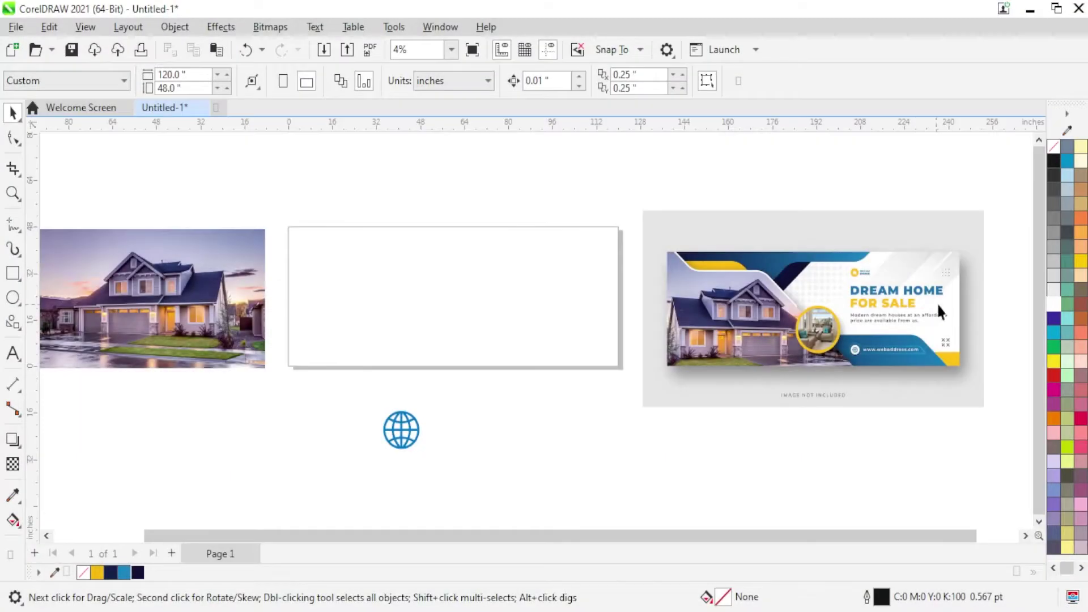
# Draw a rectangle roughly over the blank page
pyautogui.scroll(3, 965, 298)
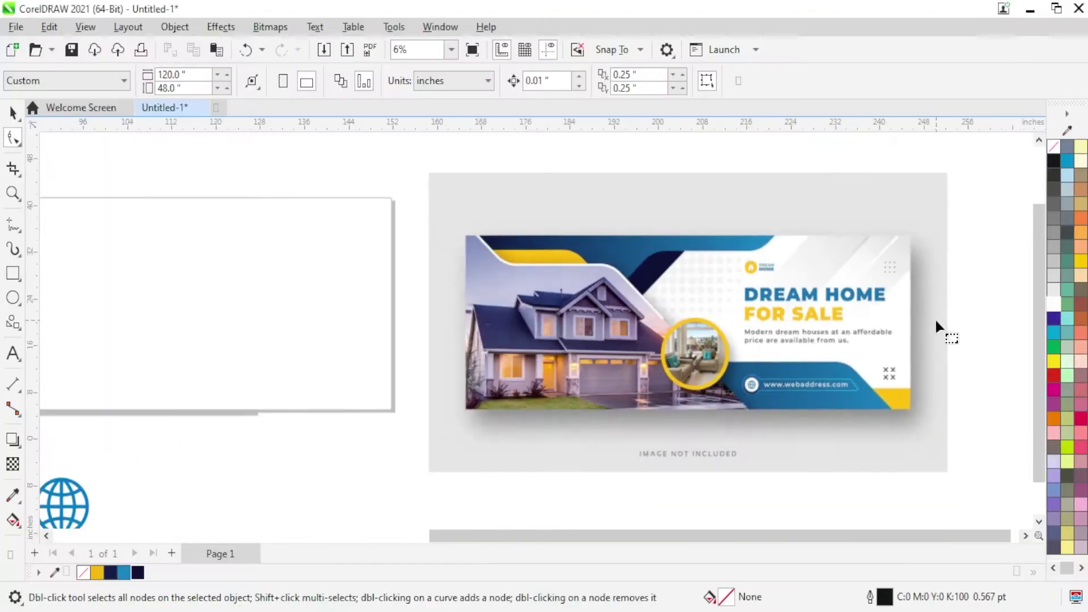
pyautogui.scroll(-2, 929, 320)
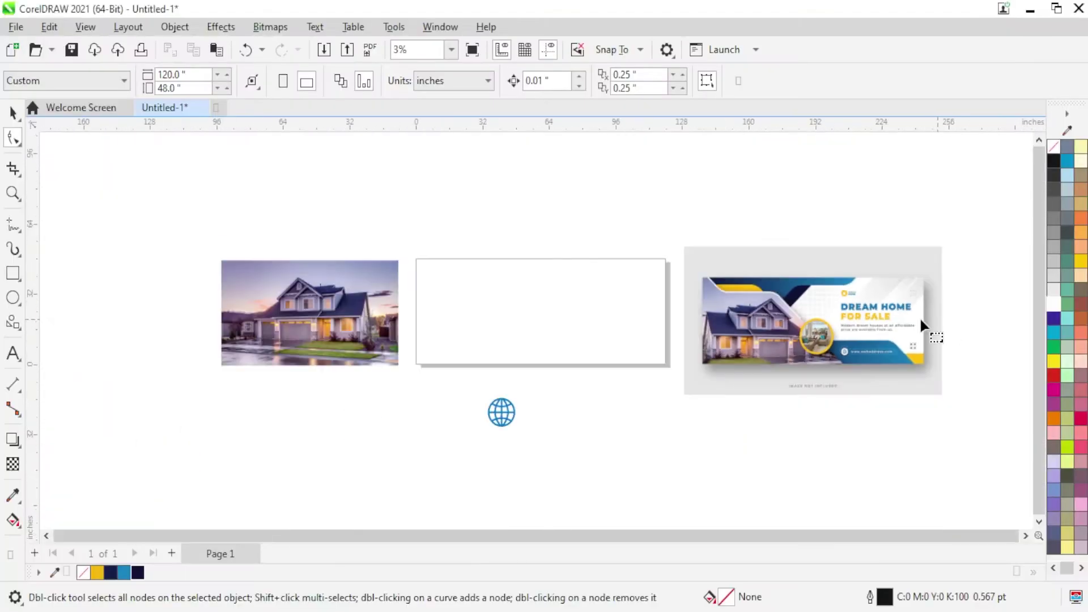
pyautogui.scroll(1, 753, 287)
pyautogui.click(12, 272)
pyautogui.moveTo(244, 228); pyautogui.dragTo(423, 345)
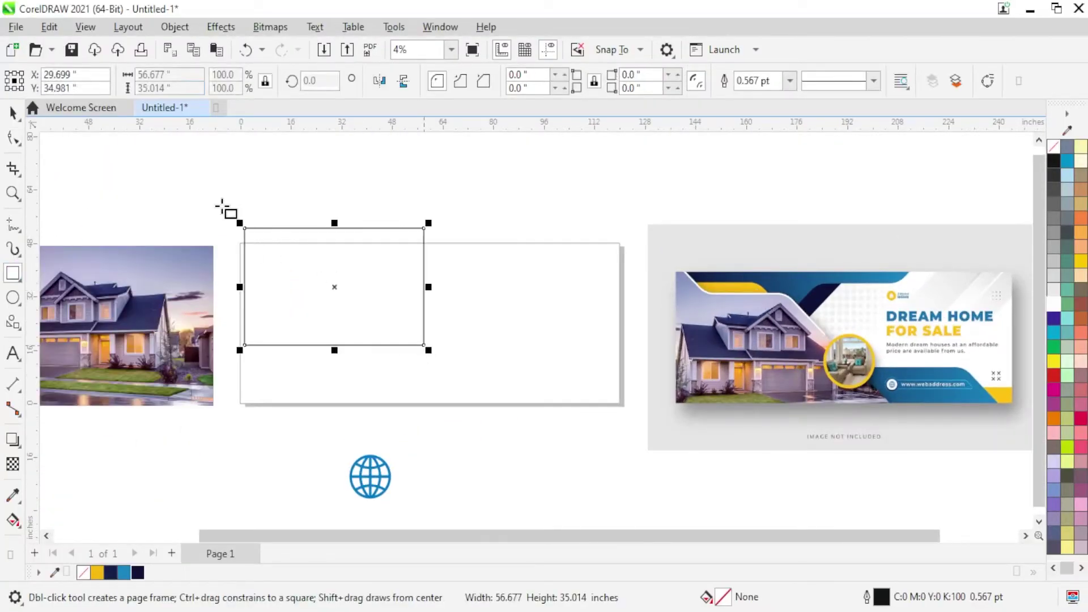
# Size the rectangle to 120 x 48 inches, centre it on the page, and deselect it
pyautogui.write('48')
pyautogui.press('Return')
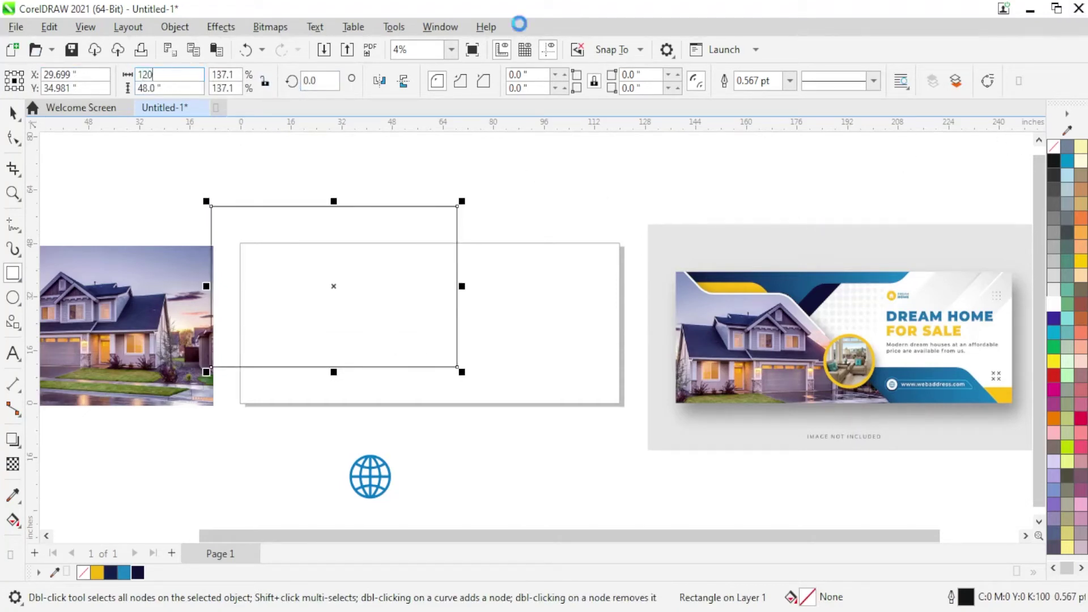
pyautogui.press('Return')
pyautogui.press('p')
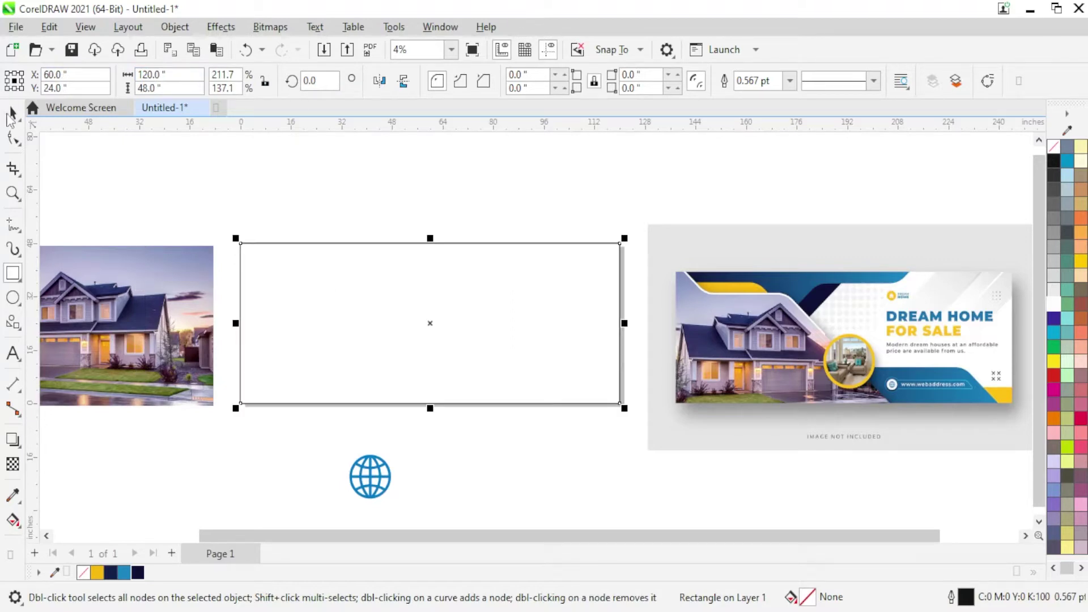
pyautogui.click(11, 115)
pyautogui.click(144, 204)
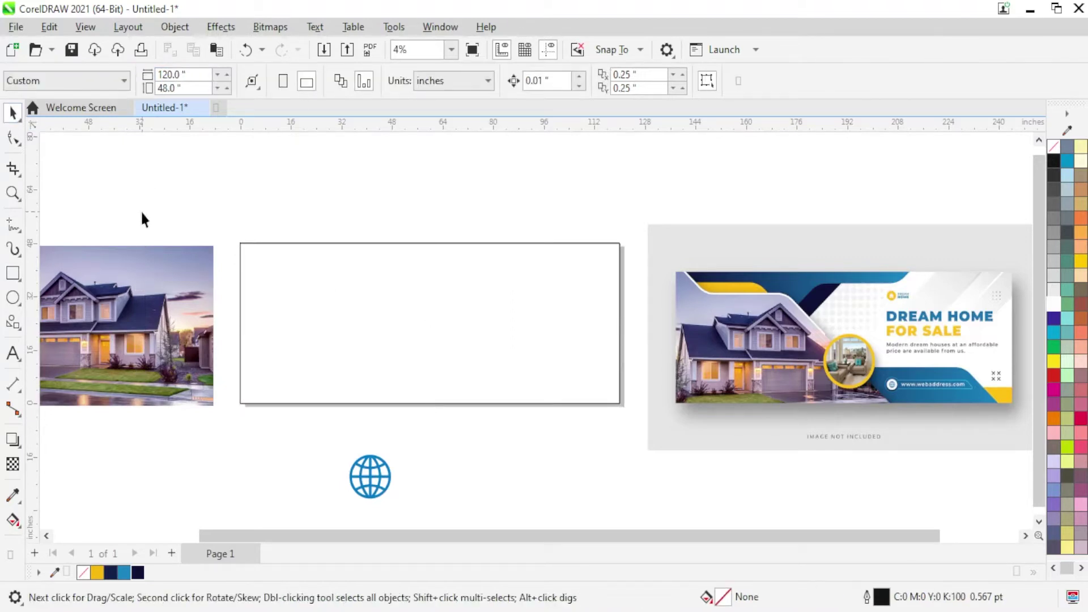
# Draw a rectangle over the page's left half and slant its right edge by moving the top-right corner
pyautogui.click(12, 274)
pyautogui.moveTo(240, 244)
pyautogui.mouseDown()
pyautogui.moveTo(437, 403)
pyautogui.moveTo(467, 400)
pyautogui.moveTo(455, 404)
pyautogui.mouseUp()
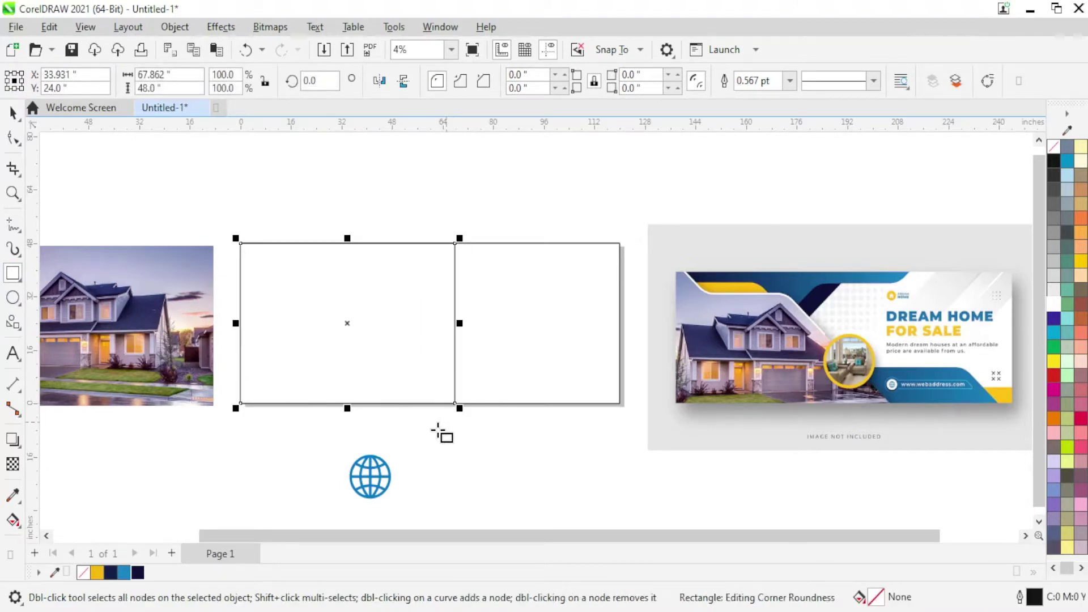
pyautogui.click(13, 139)
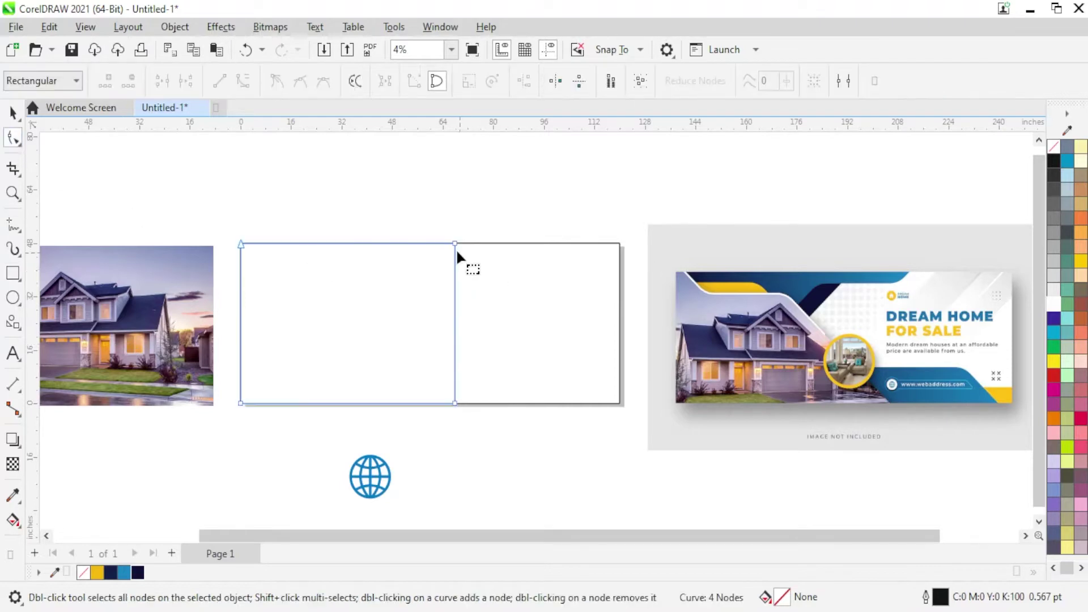
pyautogui.scroll(1, 448, 248)
pyautogui.moveTo(461, 242); pyautogui.dragTo(196, 243)
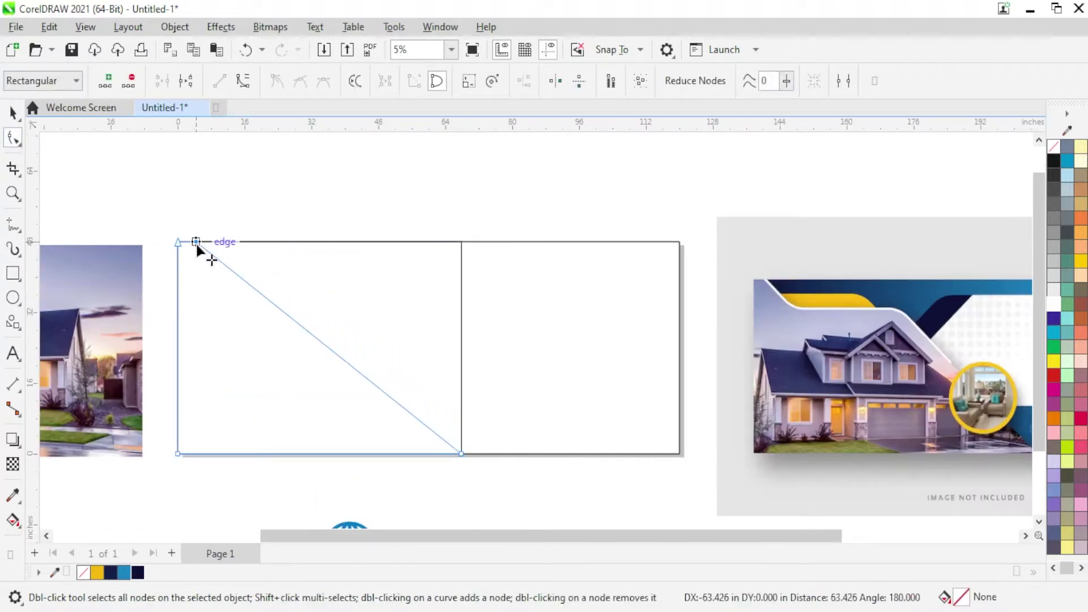
pyautogui.moveTo(243, 279); pyautogui.dragTo(225, 299)
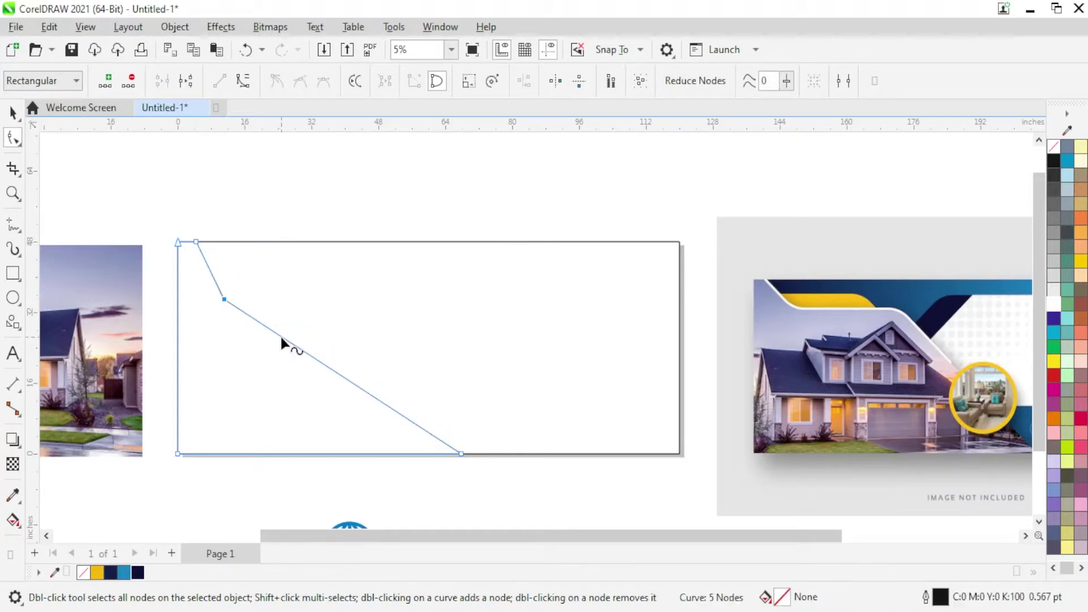
# Add a node on the diagonal to form a step, snapping the ledge corner onto the guideline
pyautogui.doubleClick(282, 336)
pyautogui.moveTo(281, 335)
pyautogui.mouseDown()
pyautogui.moveTo(358, 308)
pyautogui.moveTo(346, 298)
pyautogui.mouseUp()
pyautogui.scroll(5, 271, 297)
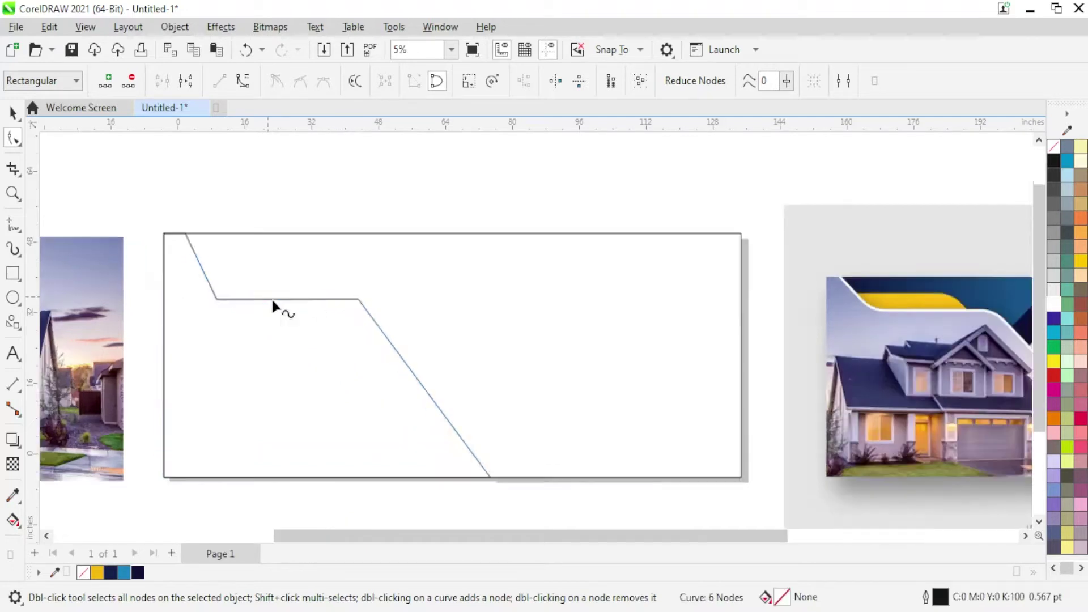
pyautogui.moveTo(504, 297)
pyautogui.mouseDown()
pyautogui.moveTo(506, 334)
pyautogui.moveTo(508, 295)
pyautogui.mouseUp()
pyautogui.scroll(5, 535, 315)
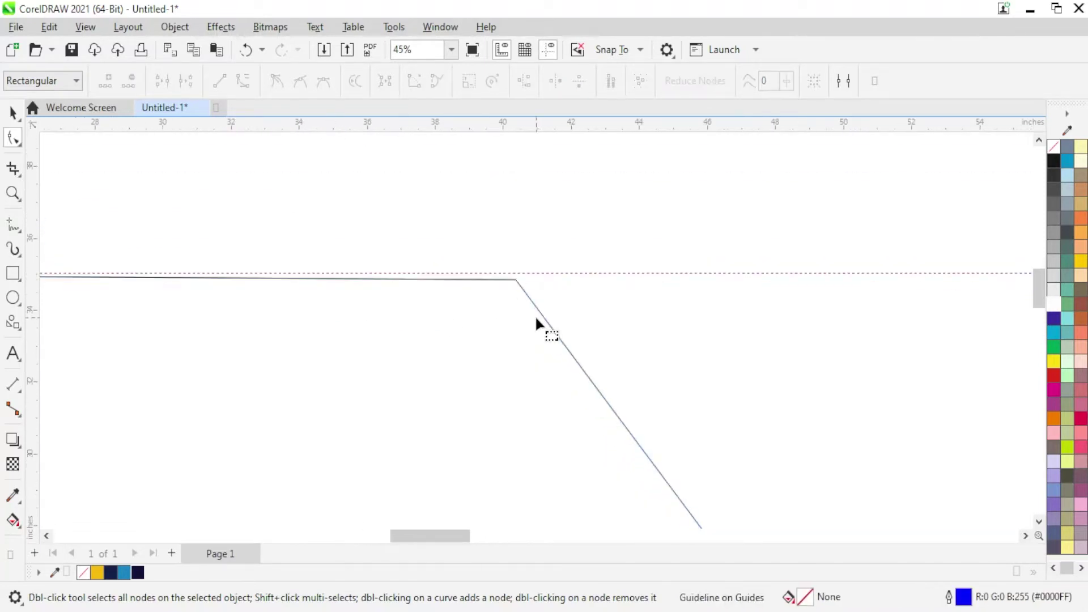
pyautogui.scroll(1, 553, 286)
pyautogui.moveTo(541, 281); pyautogui.dragTo(536, 264)
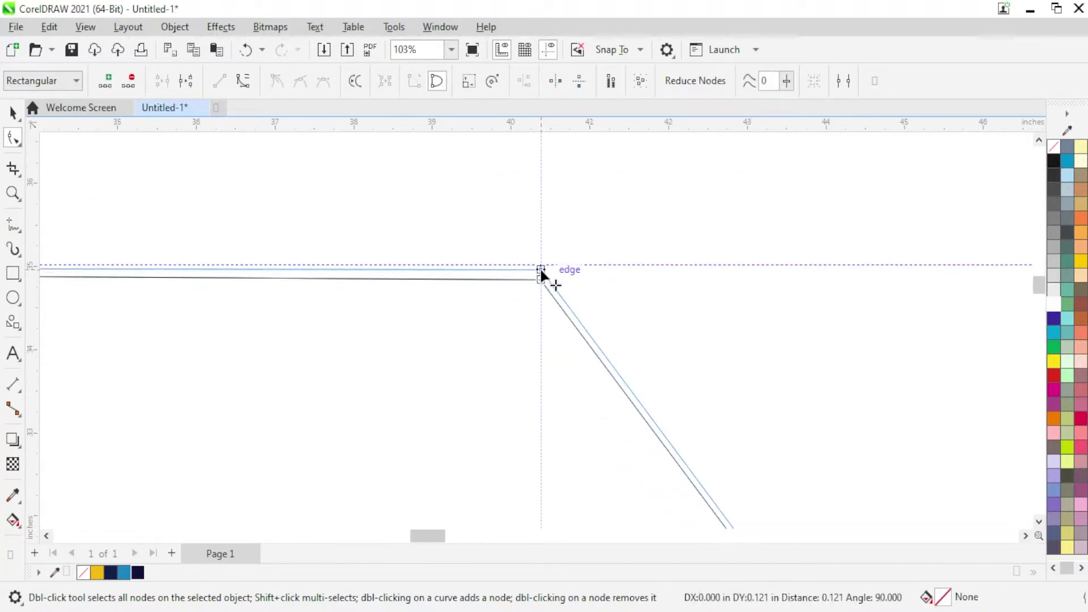
pyautogui.scroll(-1, 349, 283)
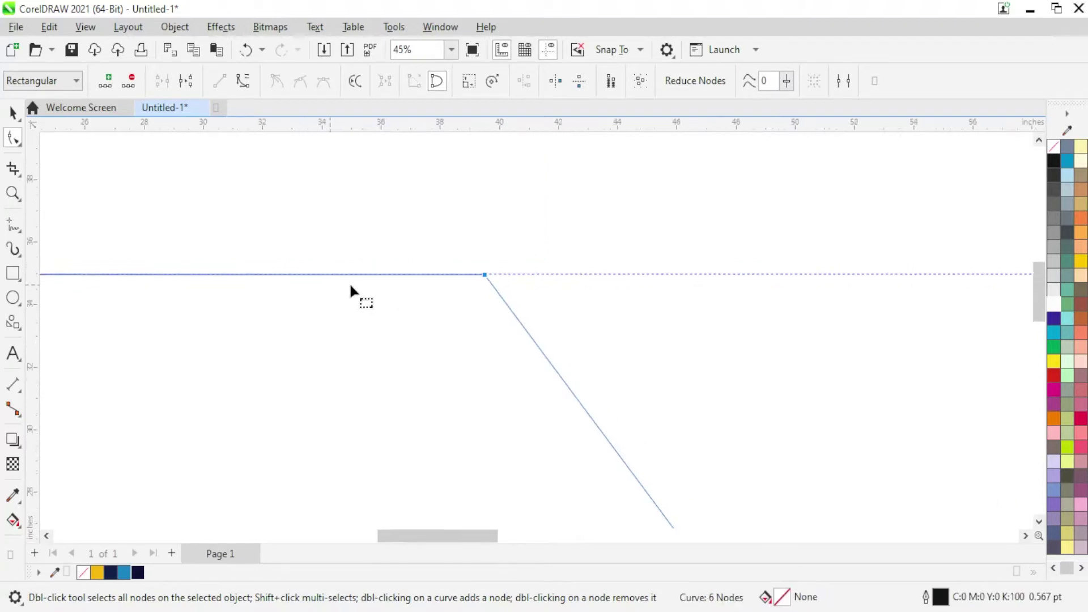
pyautogui.scroll(-5, 594, 285)
pyautogui.scroll(-1, 387, 342)
pyautogui.scroll(-2, 302, 304)
# Select the ledge corner node and shift it right along the ledge
pyautogui.scroll(1, 303, 311)
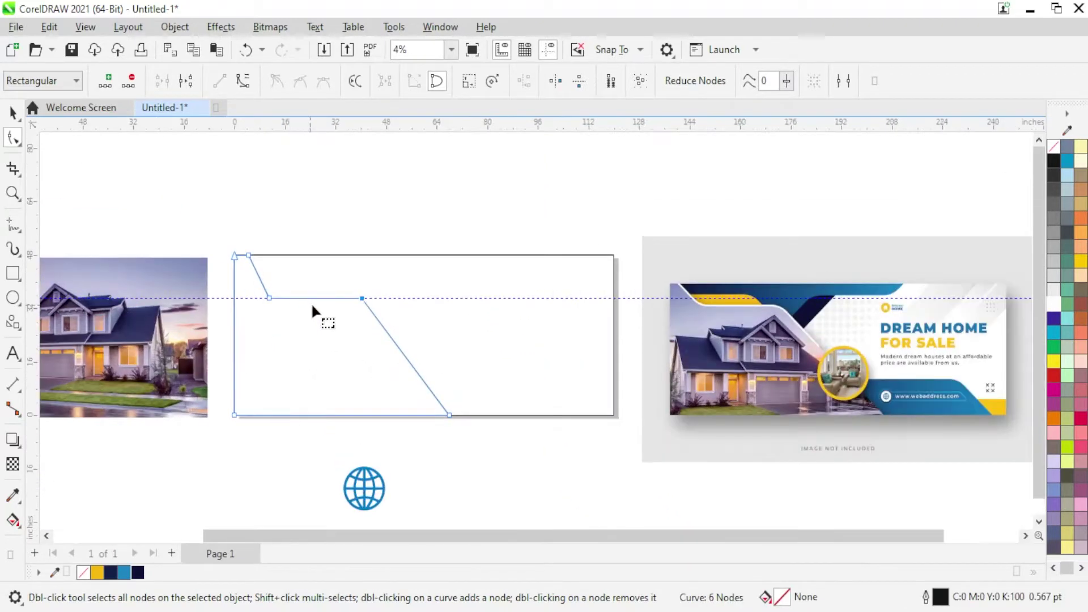
pyautogui.scroll(1, 346, 293)
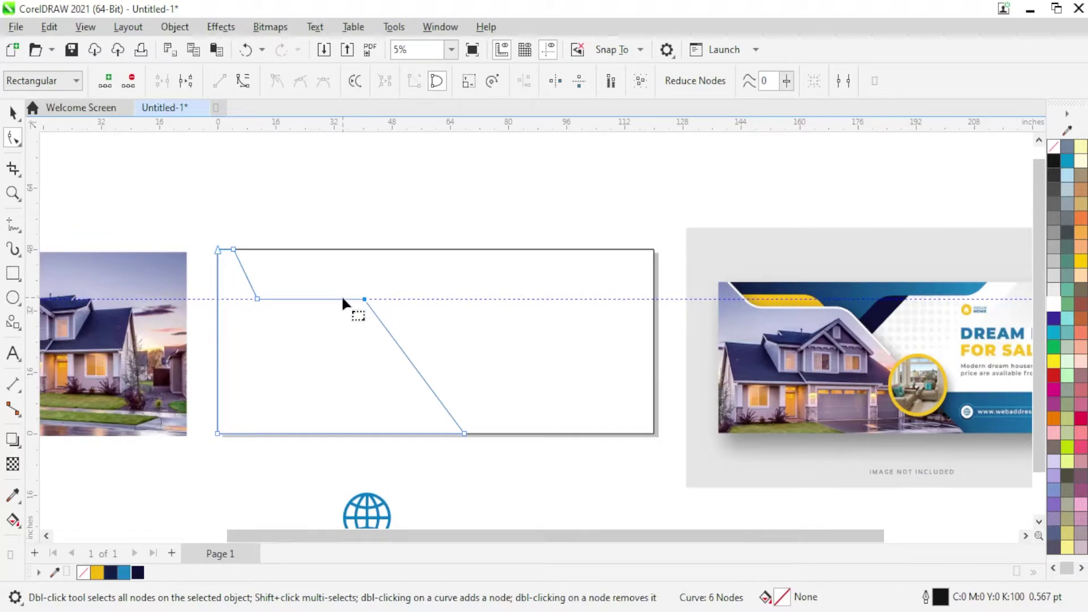
pyautogui.scroll(1, 266, 299)
pyautogui.scroll(2, 243, 304)
pyautogui.scroll(4, 325, 328)
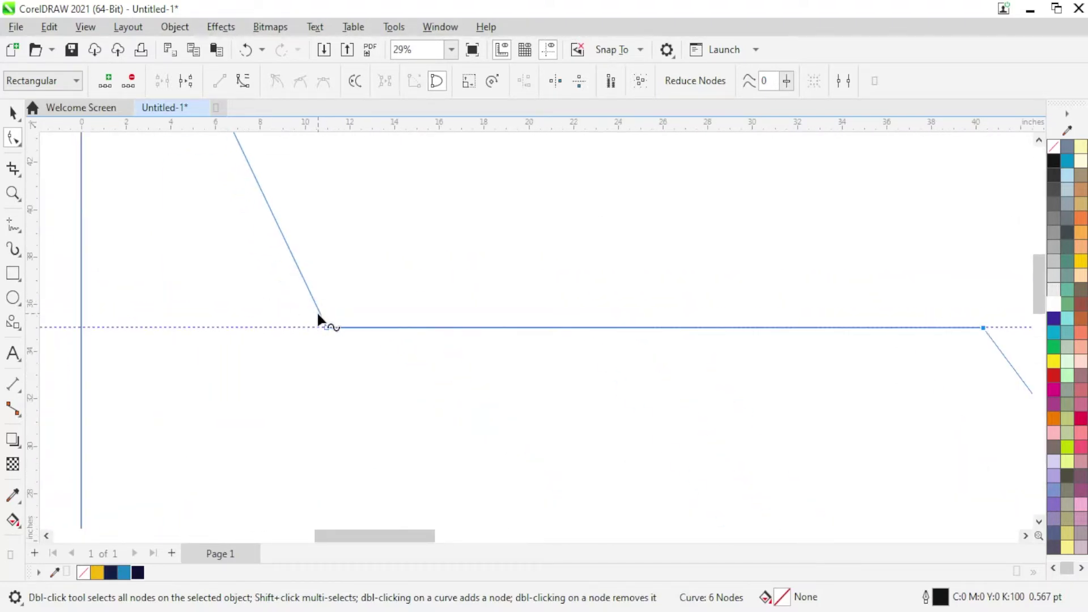
pyautogui.click(299, 269)
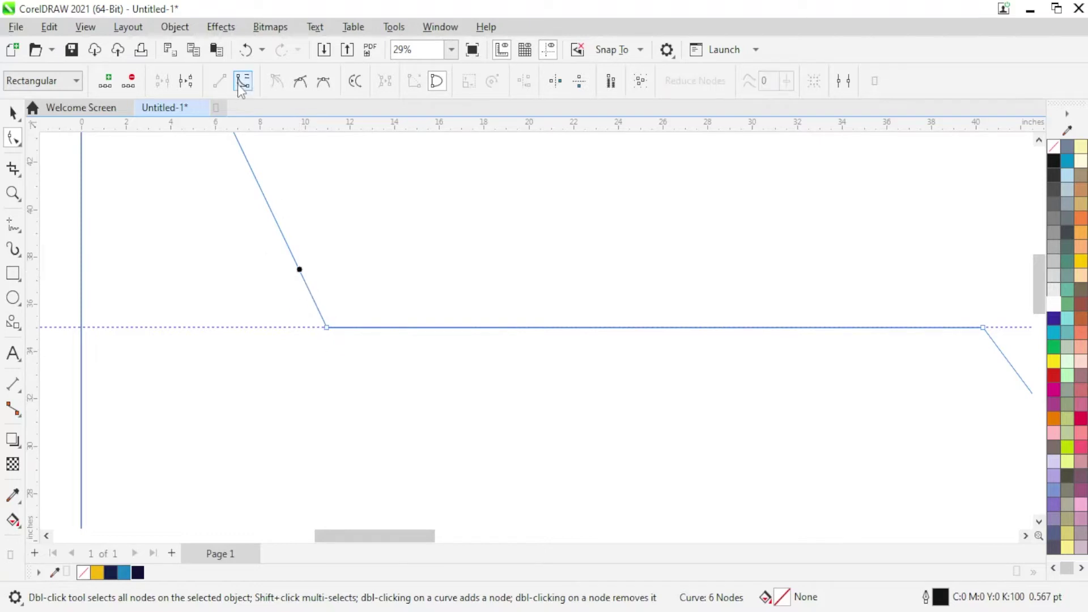
pyautogui.click(326, 327)
pyautogui.scroll(-2, 317, 345)
pyautogui.scroll(-2, 166, 304)
pyautogui.scroll(-3, 217, 304)
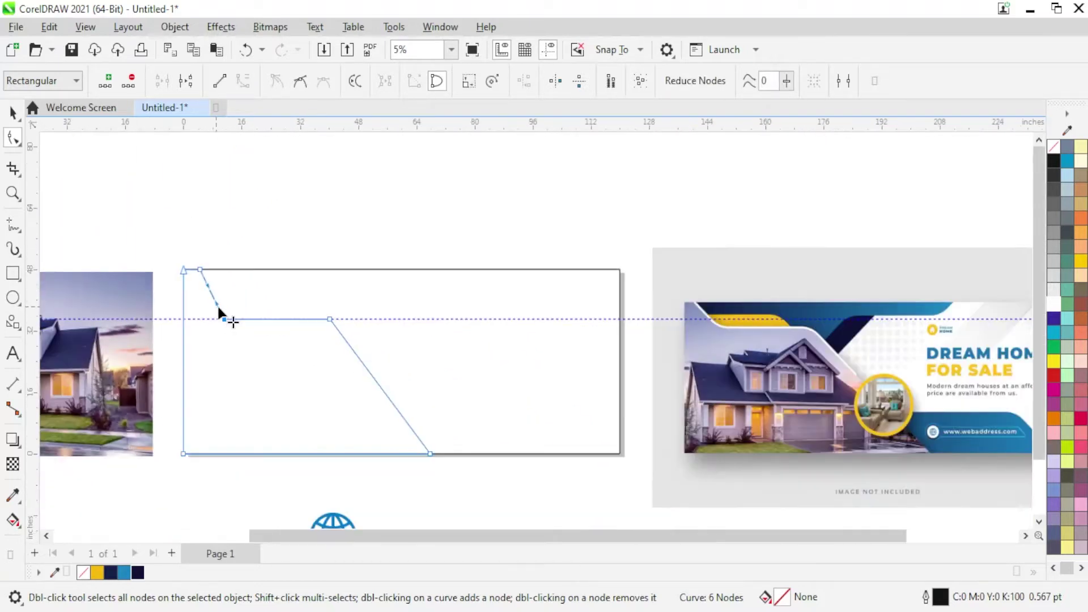
pyautogui.scroll(3, 240, 301)
pyautogui.scroll(3, 202, 327)
pyautogui.moveTo(225, 327); pyautogui.dragTo(244, 328)
# Try bending the upper slanted edge into a curve, then undo the adjustment
pyautogui.moveTo(215, 266)
pyautogui.mouseDown()
pyautogui.moveTo(196, 324)
pyautogui.moveTo(206, 327)
pyautogui.mouseUp()
pyautogui.scroll(-3, 206, 327)
pyautogui.scroll(-2, 205, 327)
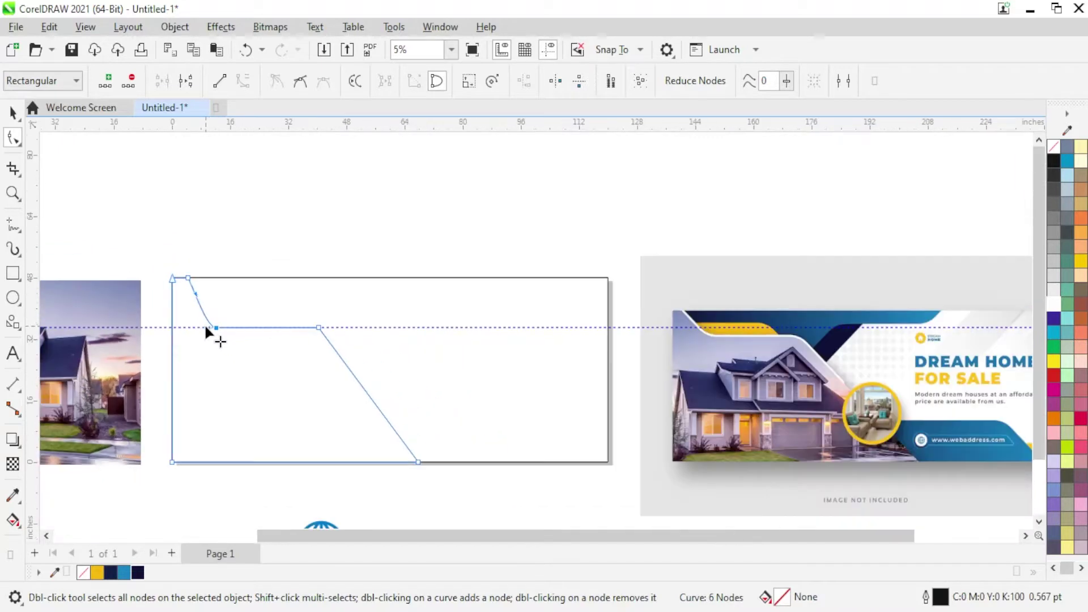
pyautogui.scroll(1, 202, 326)
pyautogui.scroll(3, 203, 326)
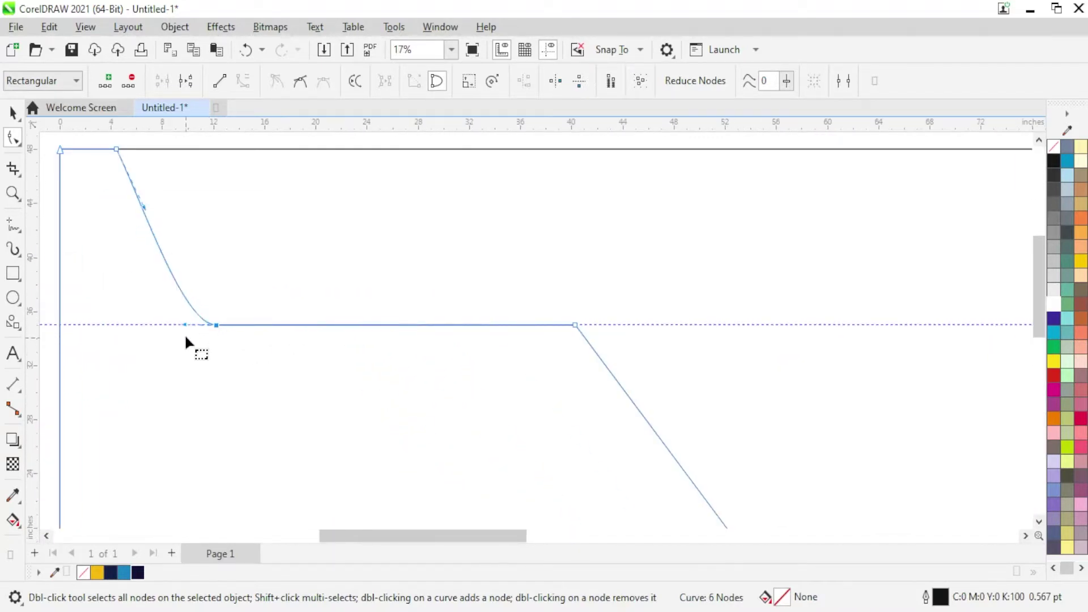
pyautogui.moveTo(181, 321); pyautogui.dragTo(177, 325)
pyautogui.hotkey('ctrl', 'z')
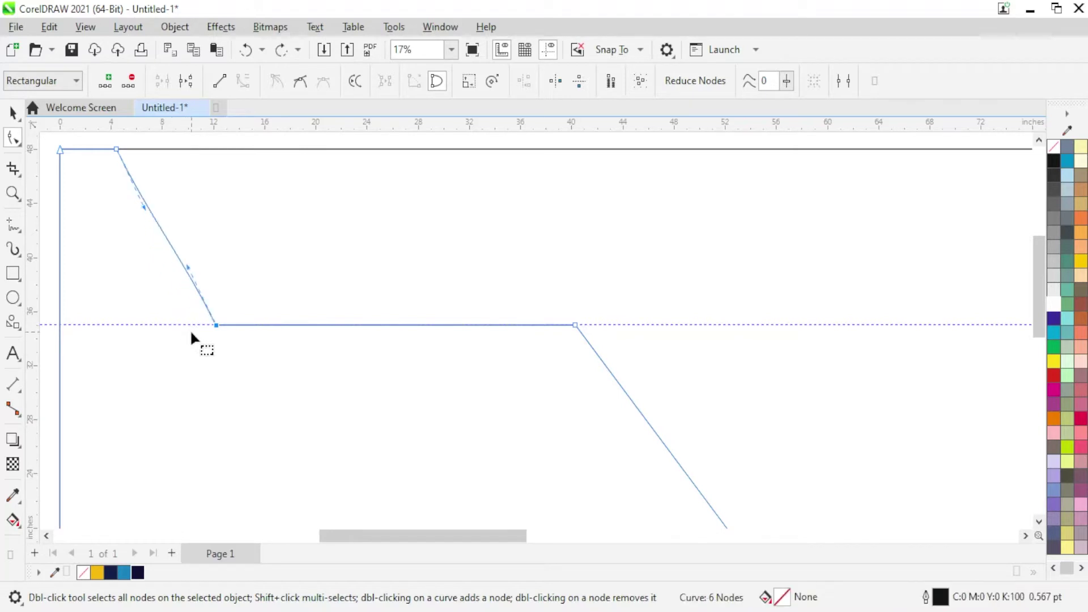
pyautogui.click(191, 333)
# Add a node above the corner, bend the short corner segment into a curve, and make it smooth
pyautogui.scroll(1, 170, 325)
pyautogui.scroll(2, 216, 310)
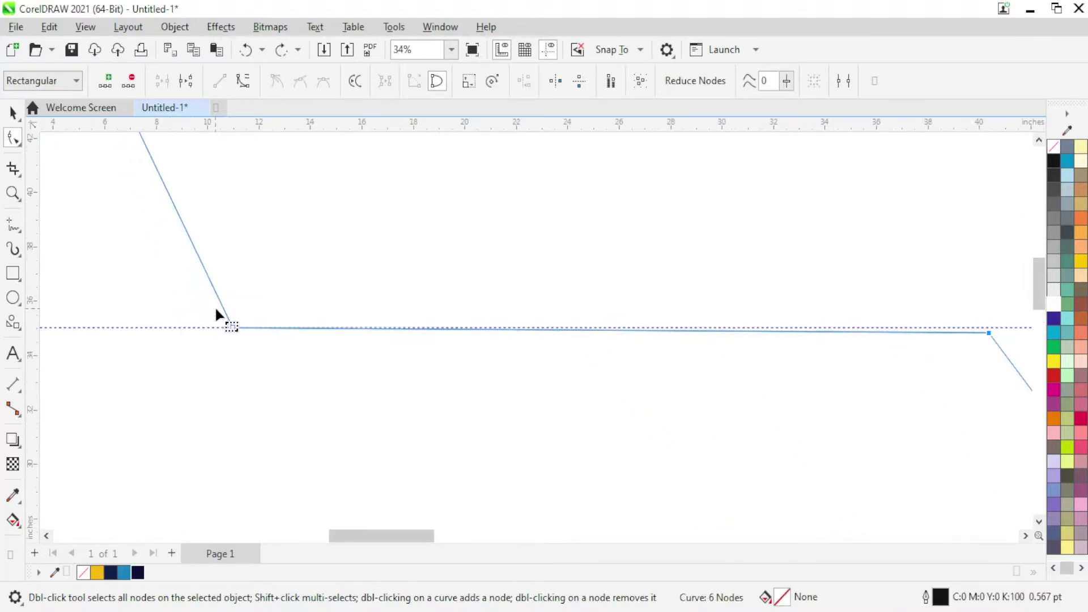
pyautogui.doubleClick(223, 307)
pyautogui.moveTo(232, 326); pyautogui.dragTo(254, 327)
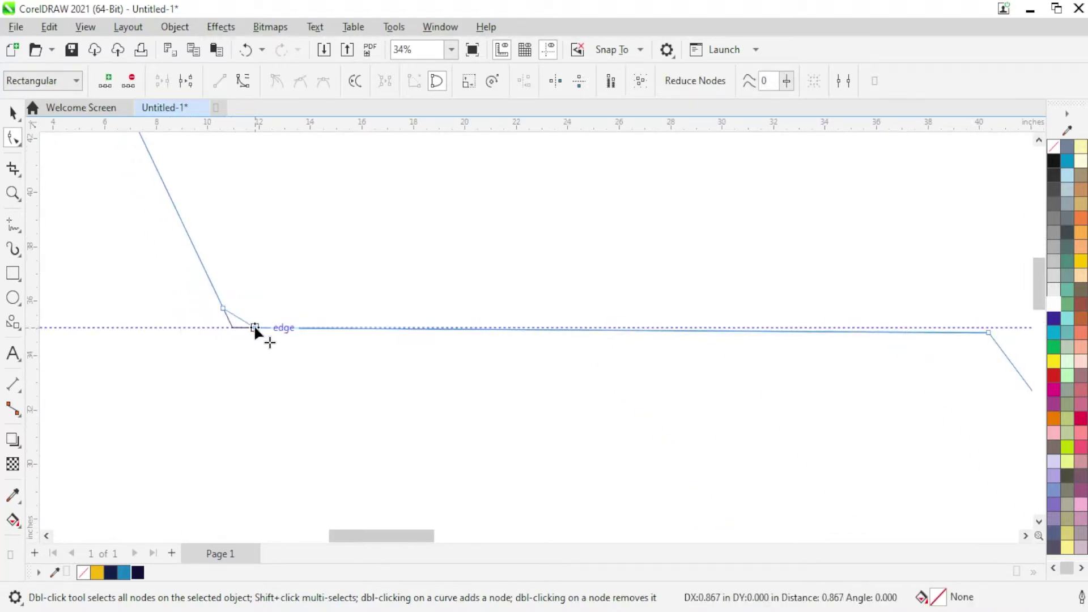
pyautogui.scroll(2, 206, 219)
pyautogui.click(243, 81)
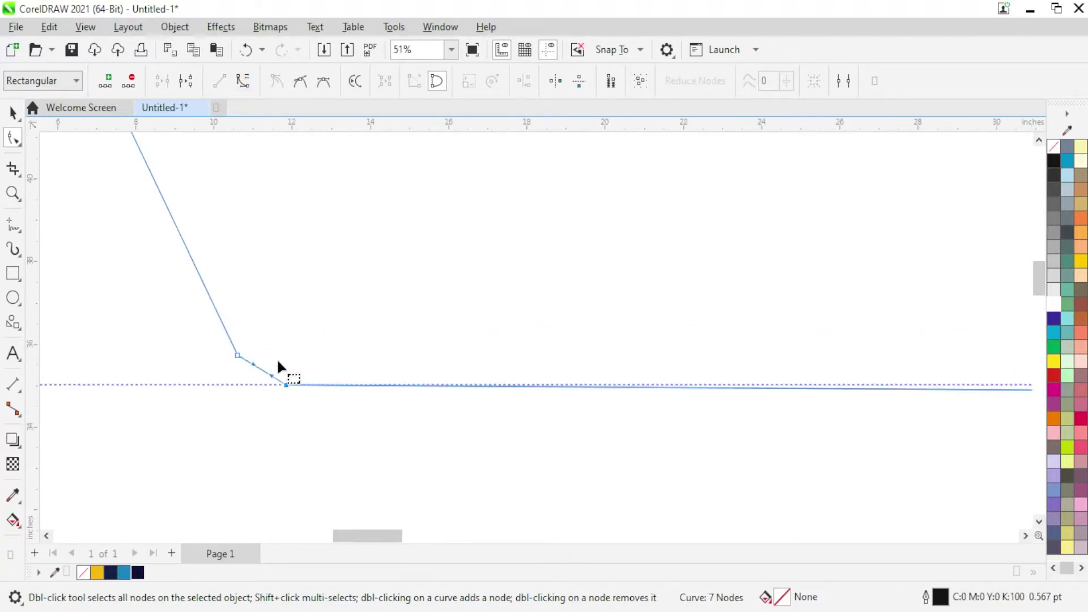
pyautogui.moveTo(260, 374); pyautogui.dragTo(255, 383)
pyautogui.rightClick(286, 385)
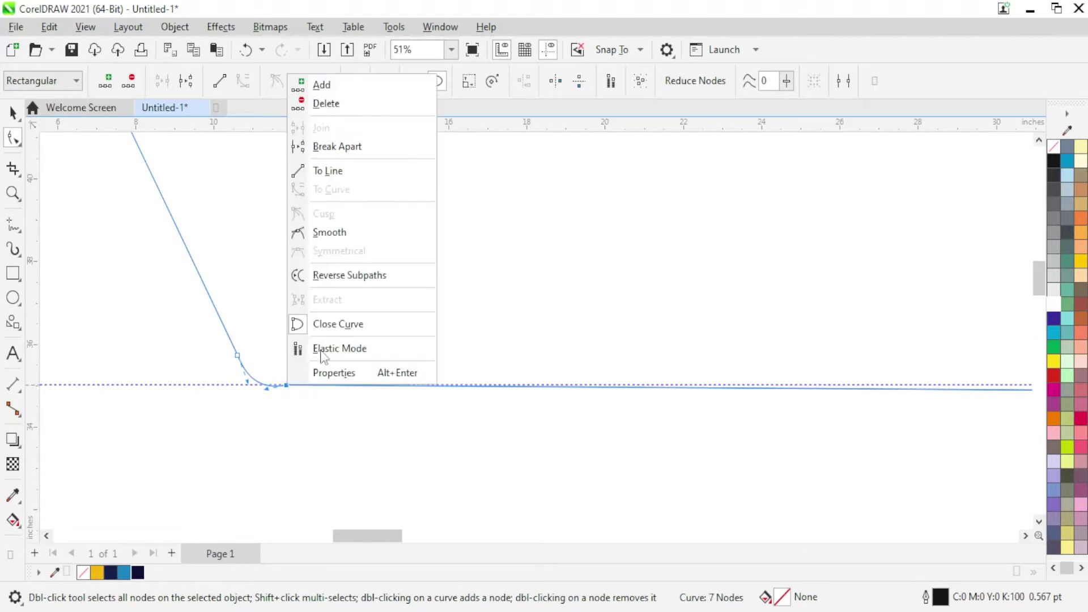
pyautogui.click(327, 231)
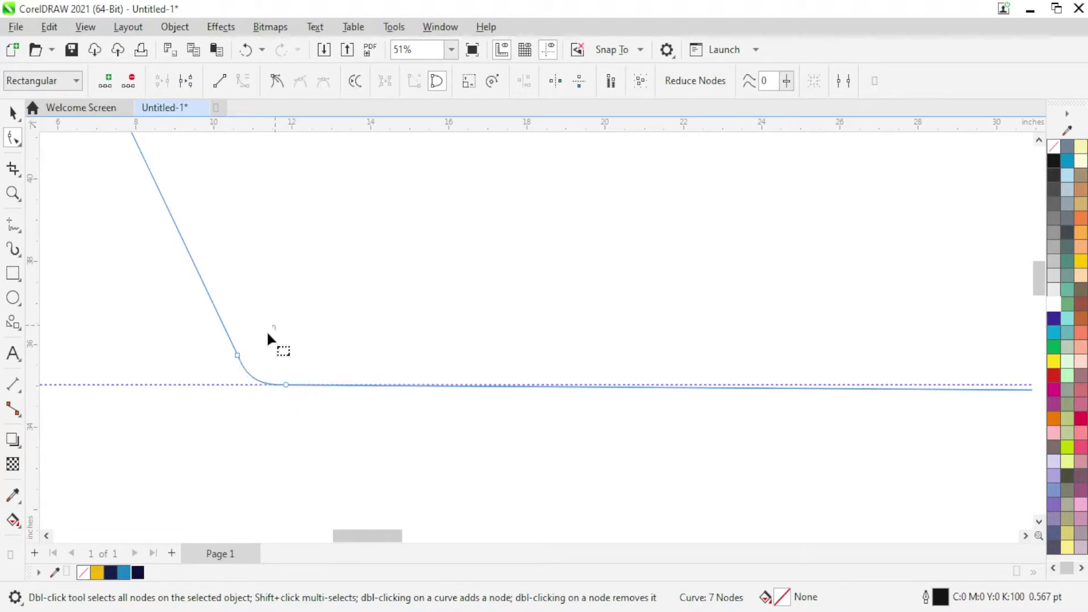
pyautogui.rightClick(237, 357)
# Change the type of the node above the corner and nudge the top corner node two steps left
pyautogui.click(300, 204)
pyautogui.scroll(-3, 281, 375)
pyautogui.scroll(-1, 170, 351)
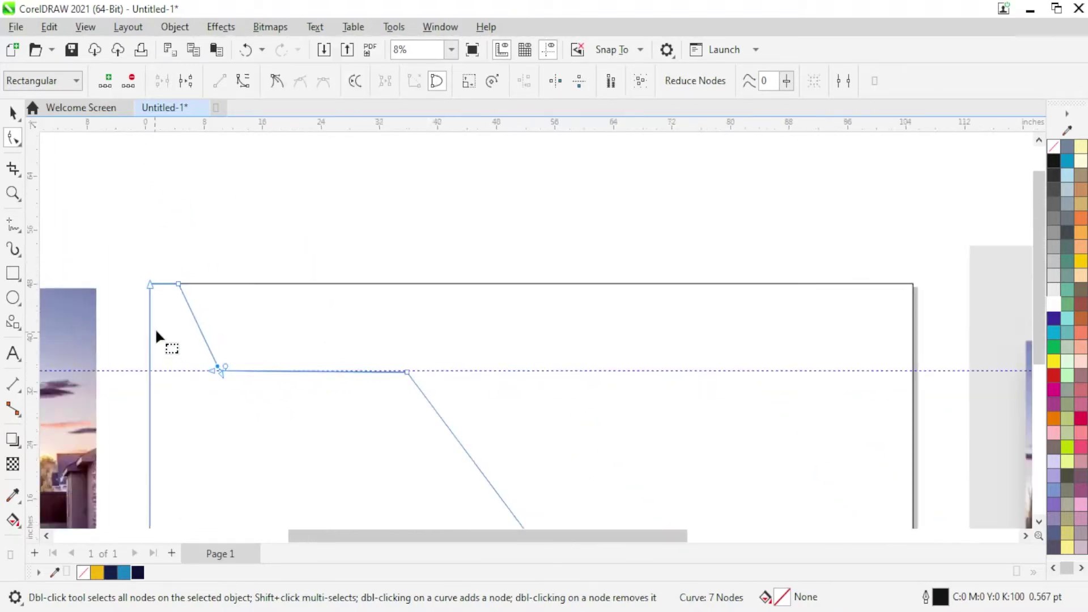
pyautogui.scroll(-1, 160, 335)
pyautogui.scroll(1, 241, 339)
pyautogui.scroll(1, 180, 307)
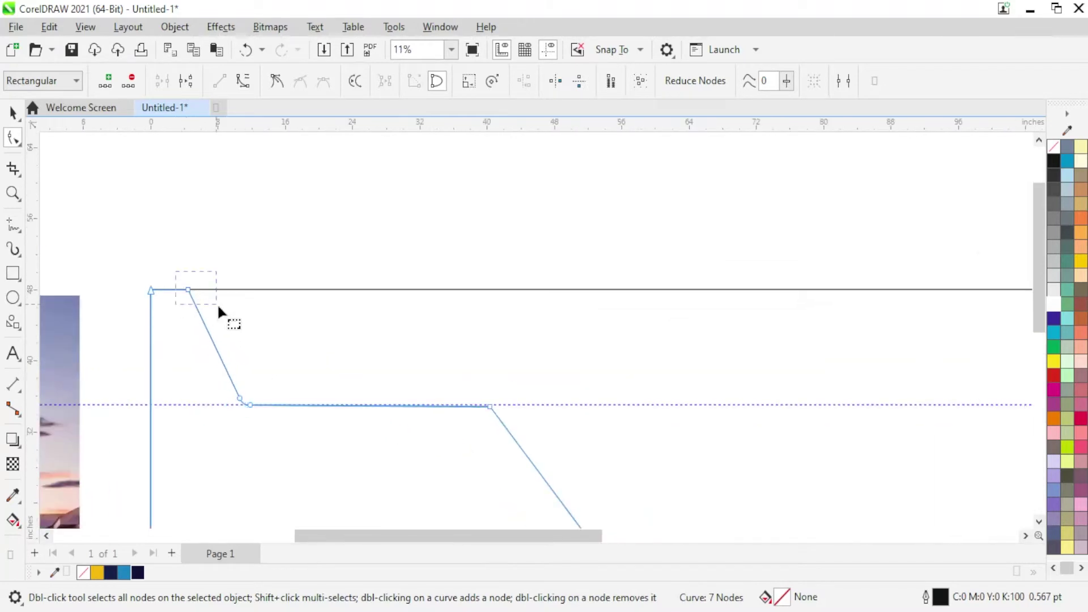
pyautogui.press('Left')
pyautogui.press('Left')
pyautogui.press('Left')
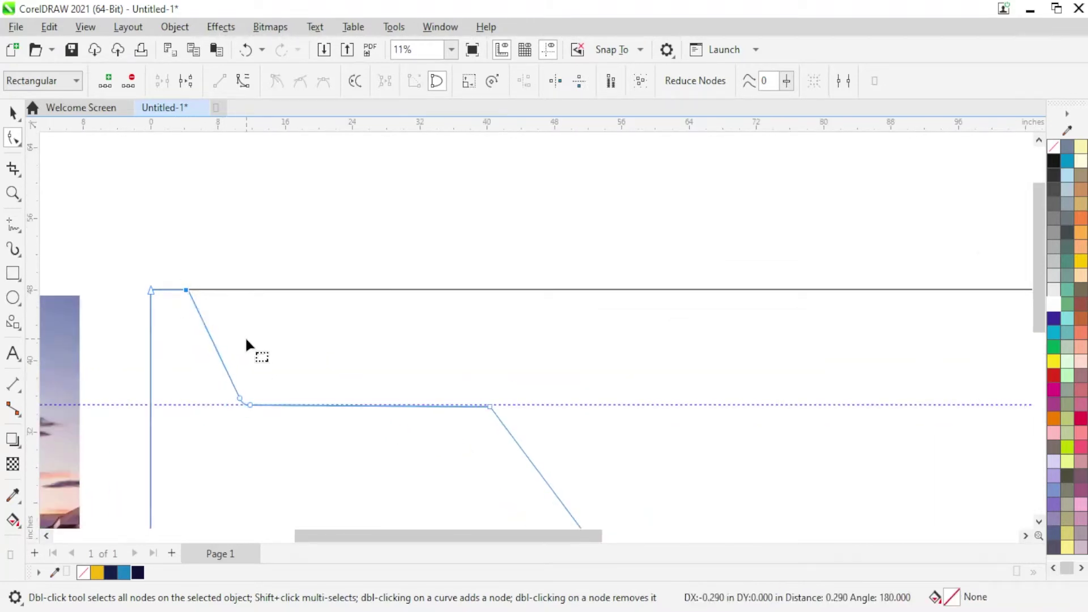
pyautogui.press('Left')
# Nudge the bend nodes four steps right to tighten the rounded corner
pyautogui.scroll(-1, 245, 336)
pyautogui.scroll(-1, 166, 309)
pyautogui.scroll(1, 213, 333)
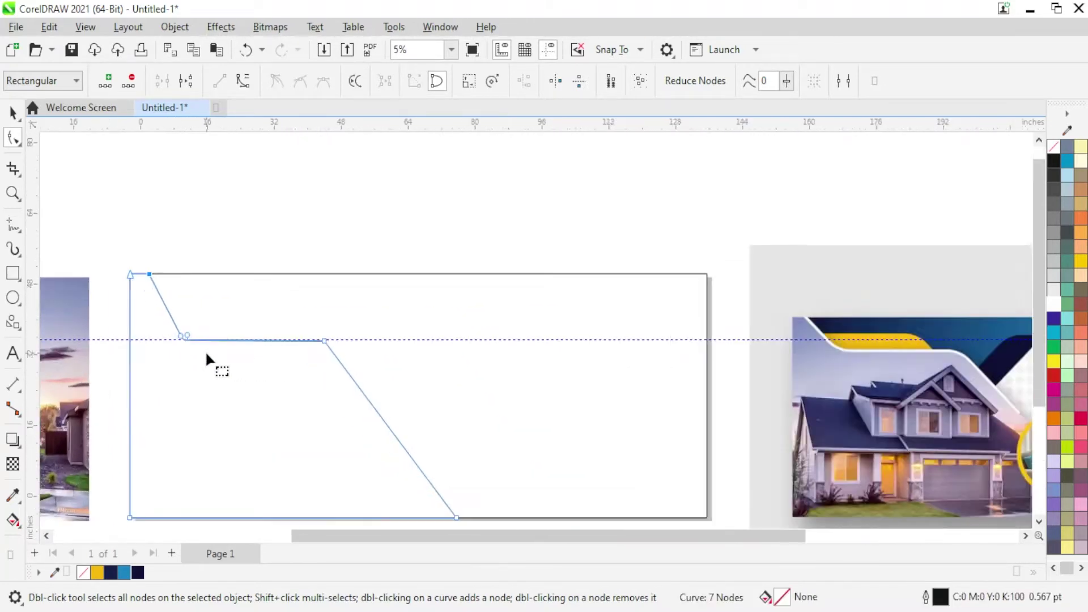
pyautogui.scroll(1, 170, 339)
pyautogui.press('Right')
pyautogui.press('Right')
pyautogui.press('Right')
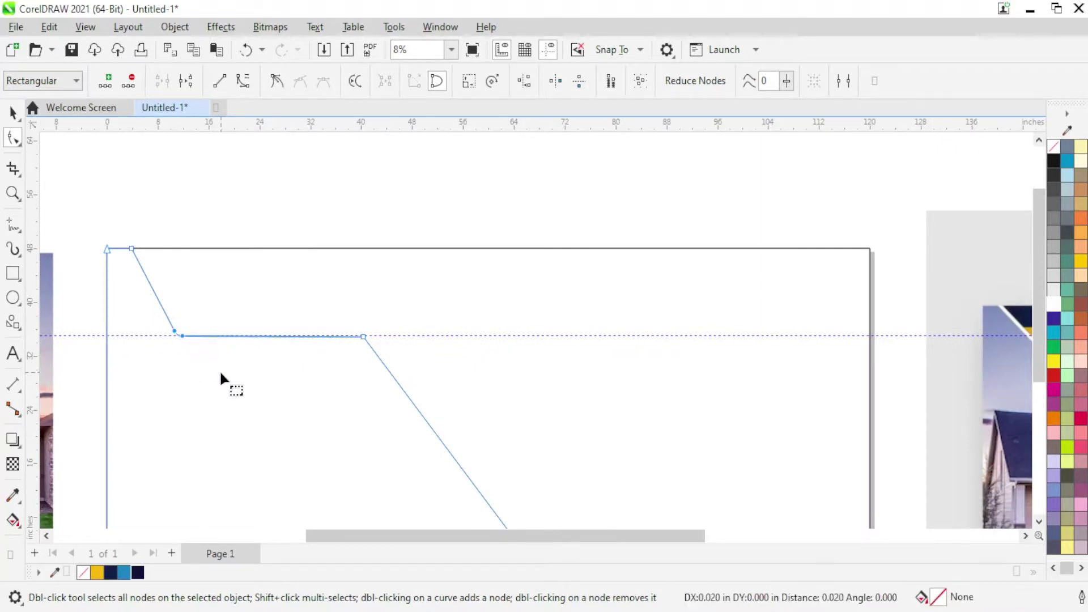
pyautogui.press('Right')
pyautogui.press('Right')
pyautogui.press('Right')
pyautogui.press('Right')
pyautogui.press('Right')
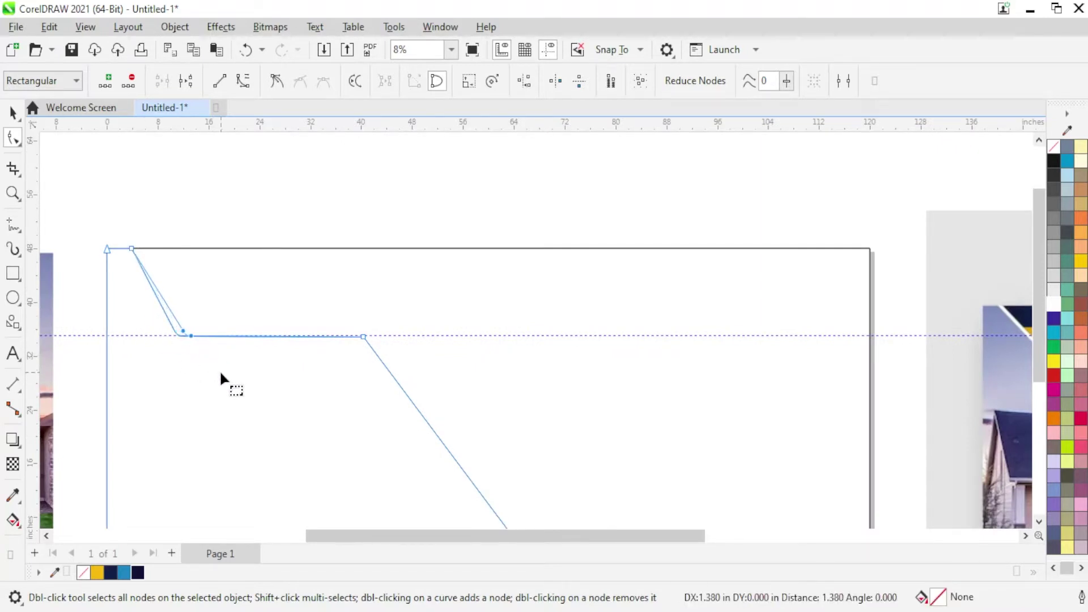
pyautogui.press('Right')
pyautogui.press('Right')
pyautogui.press('Right')
pyautogui.scroll(1, 226, 369)
pyautogui.scroll(3, 187, 334)
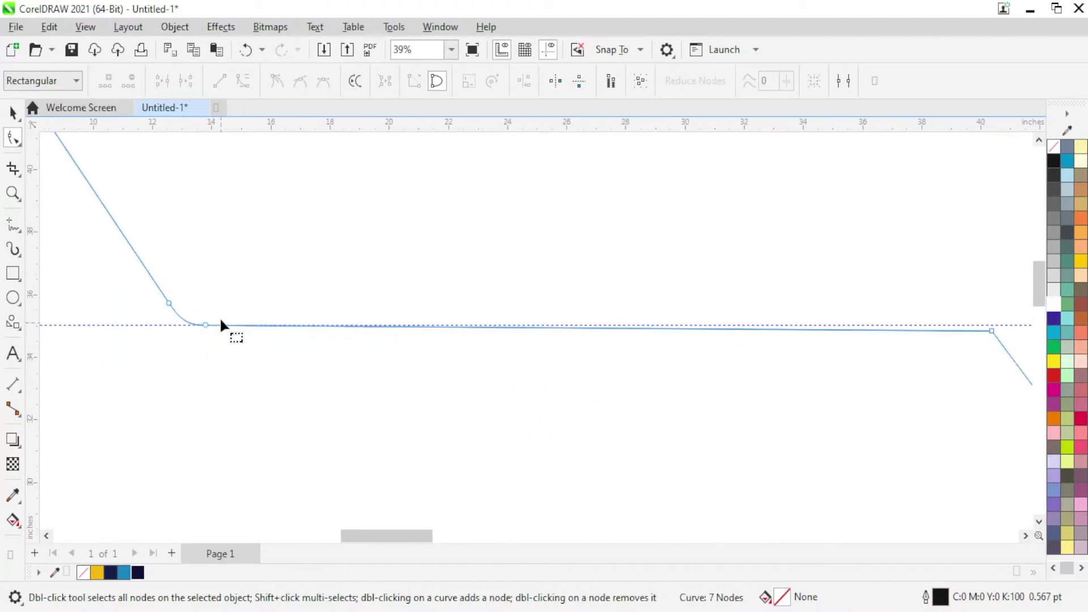
pyautogui.press('Right')
pyautogui.press('Right')
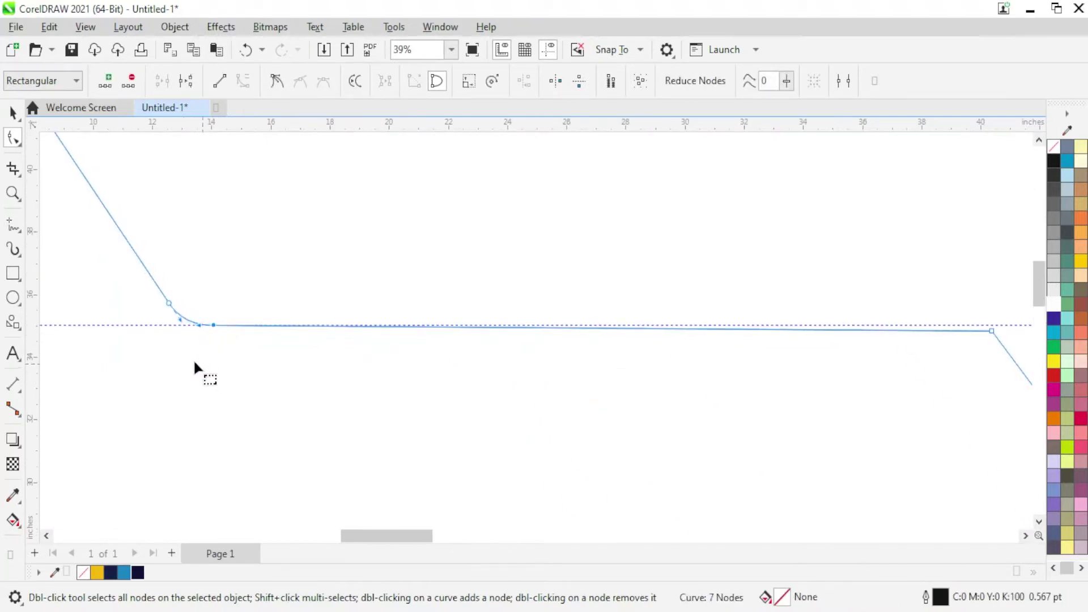
pyautogui.scroll(-2, 193, 362)
pyautogui.scroll(-1, 165, 347)
pyautogui.scroll(-1, 396, 340)
pyautogui.scroll(-1, 381, 332)
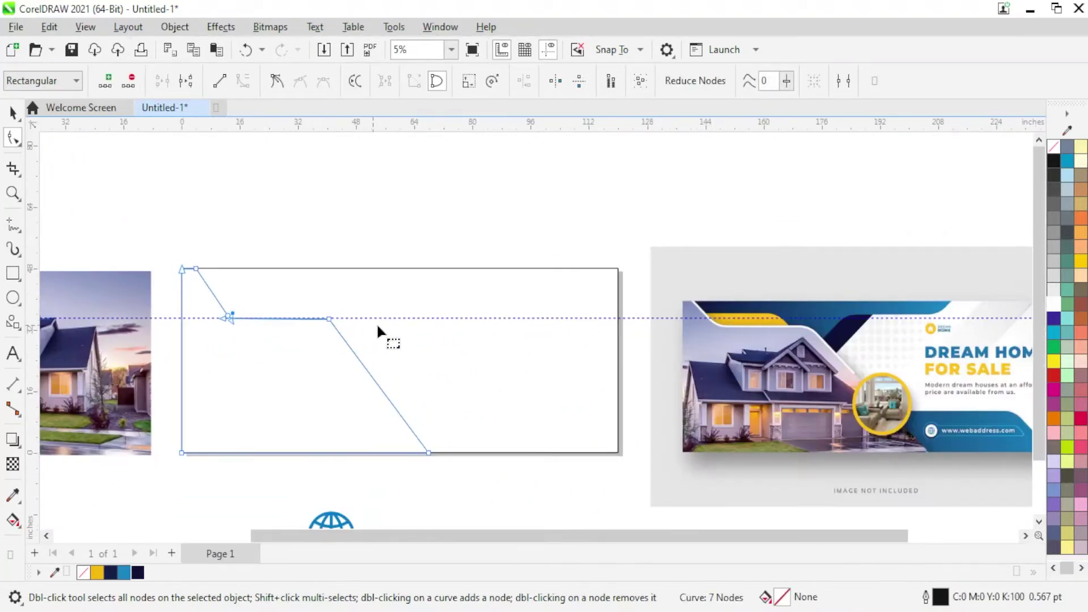
pyautogui.scroll(2, 366, 349)
pyautogui.scroll(1, 192, 287)
pyautogui.scroll(2, 191, 289)
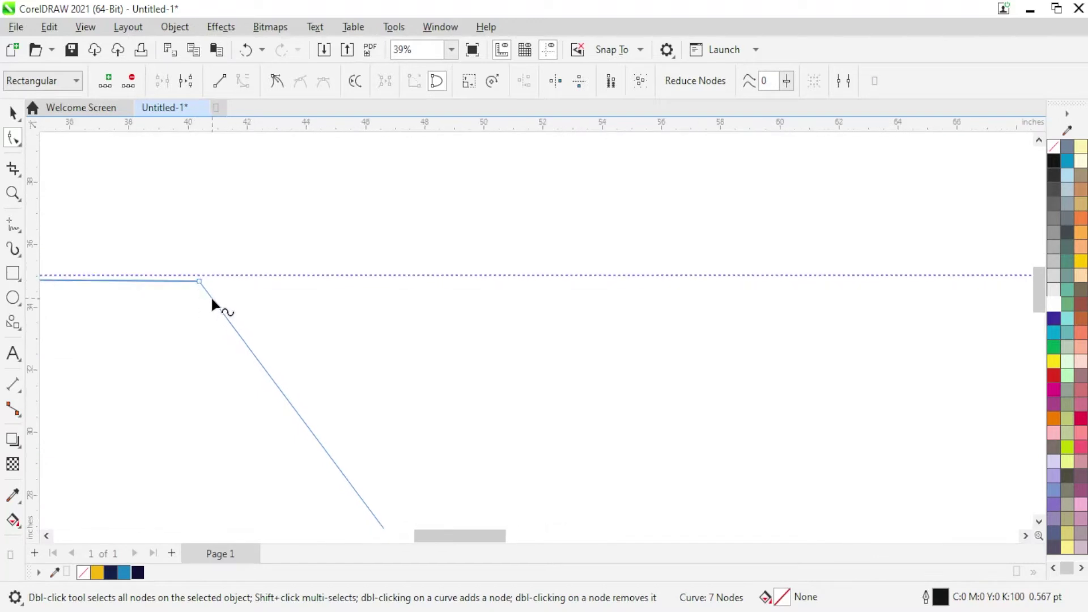
# Add a node near the ledge's right bend, undoing an unwanted node move
pyautogui.doubleClick(210, 294)
pyautogui.scroll(-2, 332, 319)
pyautogui.scroll(3, 113, 306)
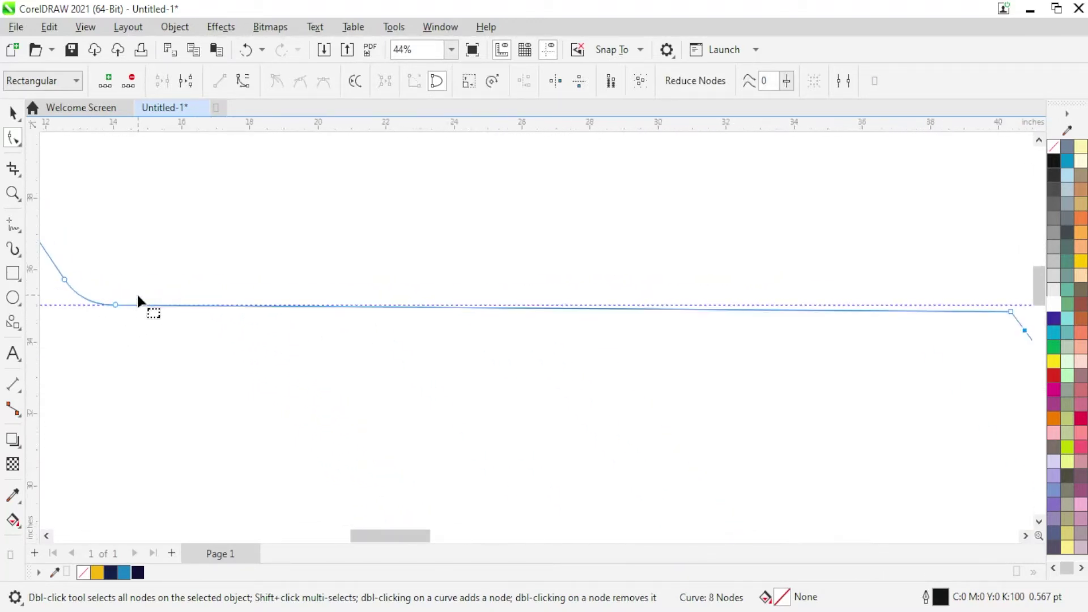
pyautogui.scroll(2, 526, 303)
pyautogui.scroll(1, 498, 311)
pyautogui.scroll(2, 541, 333)
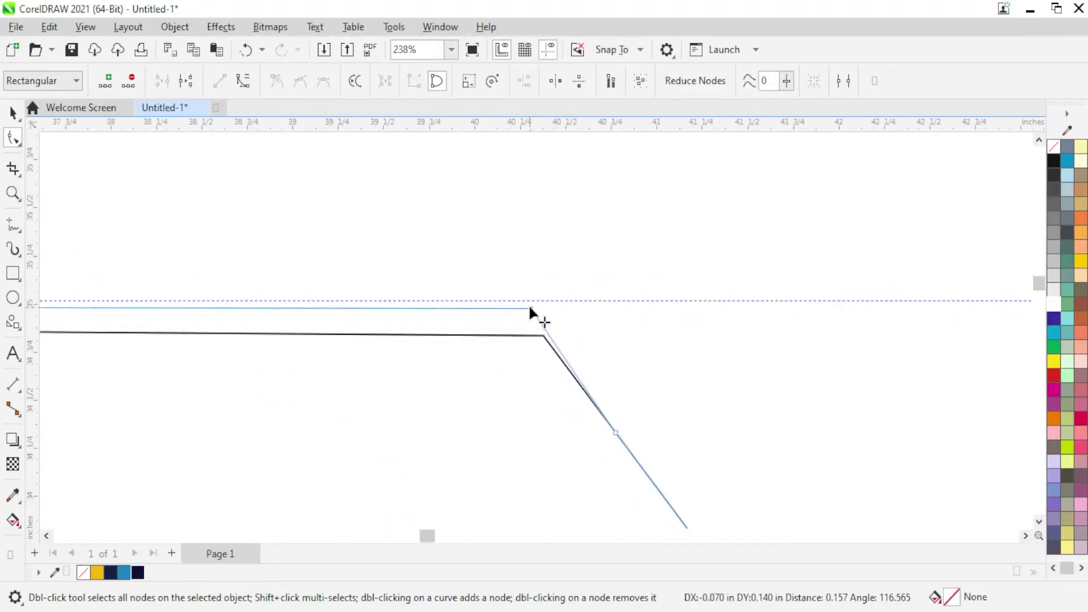
pyautogui.press('Escape')
pyautogui.hotkey('ctrl', 'z')
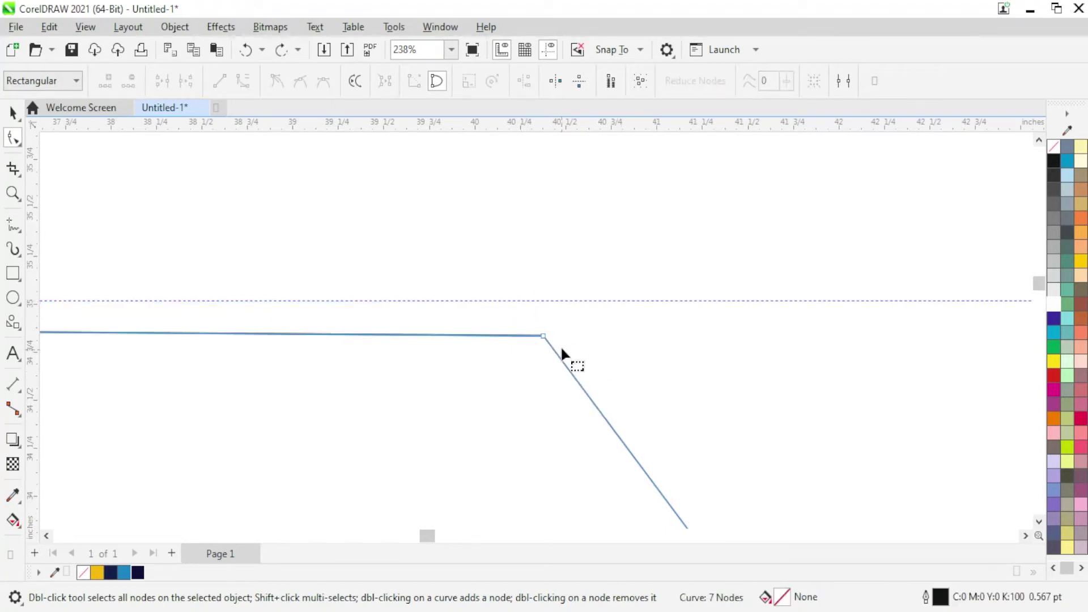
# Move the corner node onto the dashed guide, bend the slanted segment, and make the top node smooth
pyautogui.moveTo(542, 336); pyautogui.dragTo(520, 300)
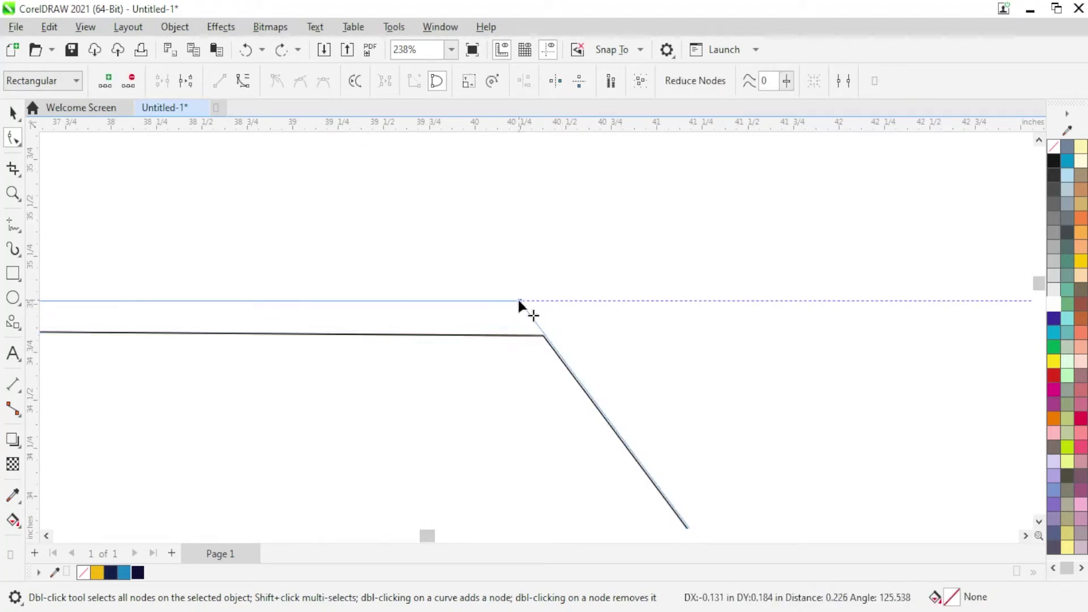
pyautogui.moveTo(521, 302); pyautogui.dragTo(487, 300)
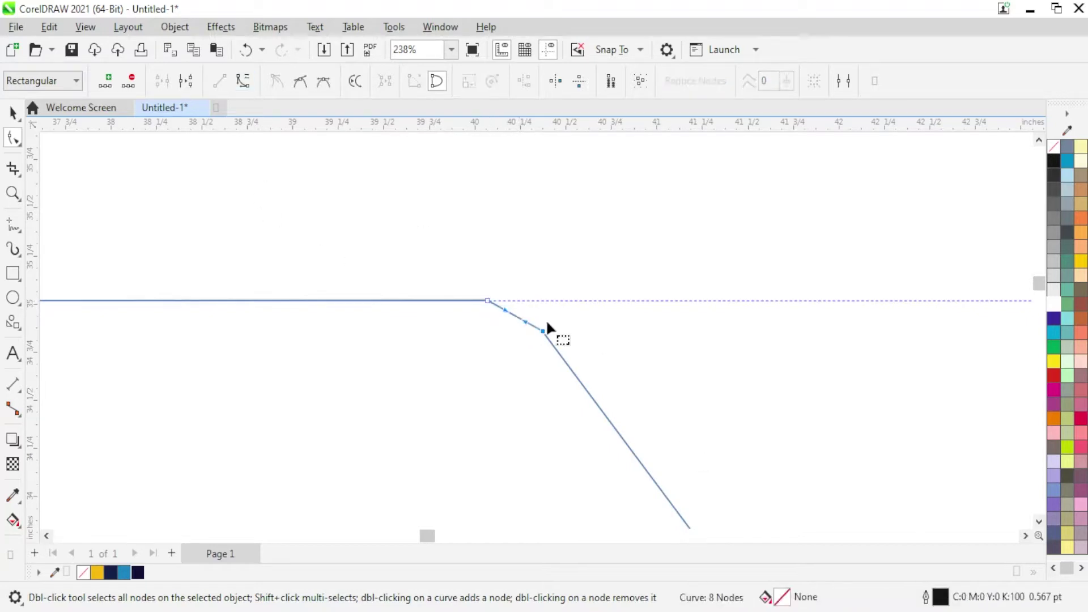
pyautogui.scroll(2, 513, 302)
pyautogui.moveTo(517, 323); pyautogui.dragTo(528, 313)
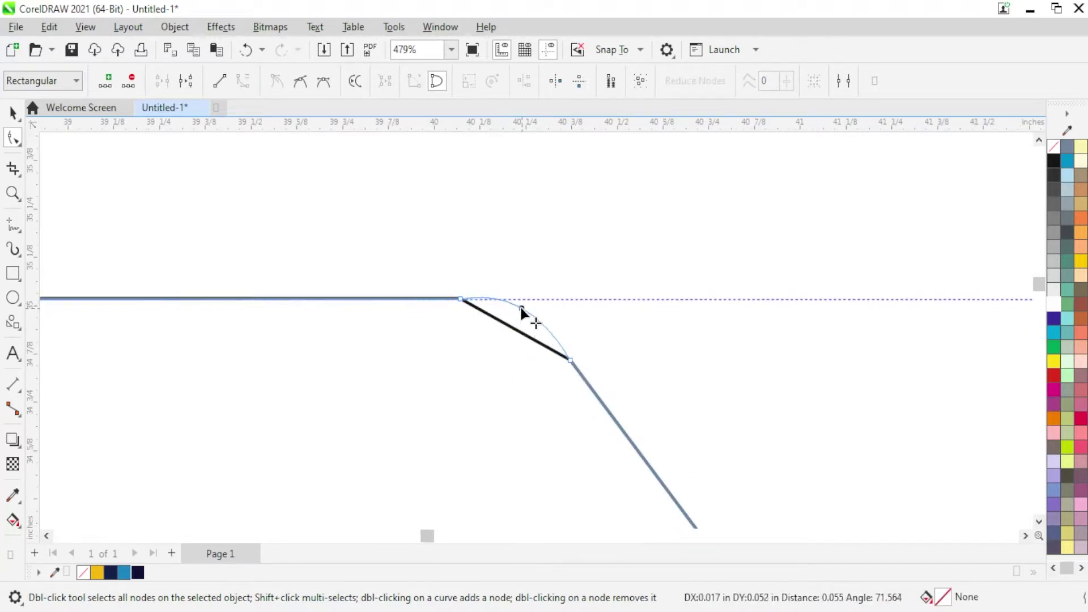
pyautogui.rightClick(569, 363)
pyautogui.click(610, 221)
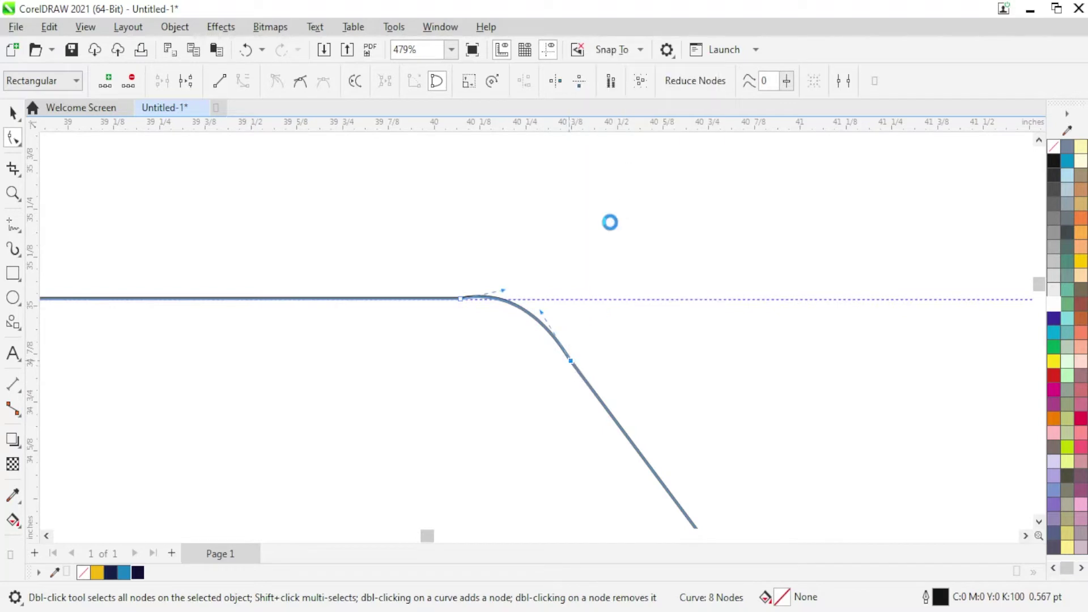
pyautogui.moveTo(406, 269); pyautogui.dragTo(490, 336)
pyautogui.rightClick(460, 299)
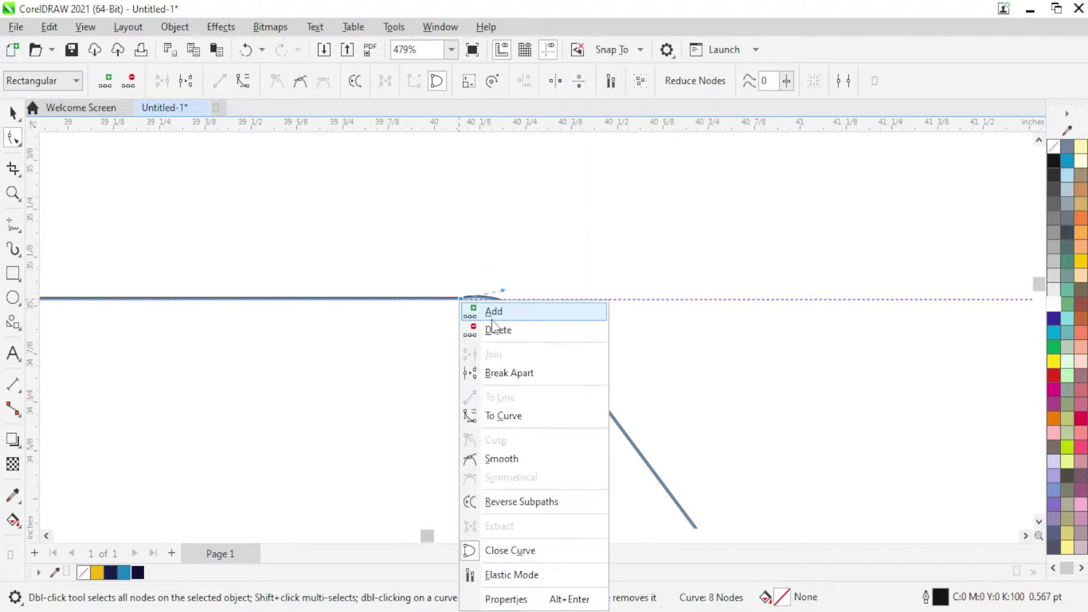
pyautogui.click(514, 453)
# Widen the rounding by moving the curve's end nodes and reshaping the segment into a smoother bend
pyautogui.scroll(-2, 476, 346)
pyautogui.scroll(-3, 529, 348)
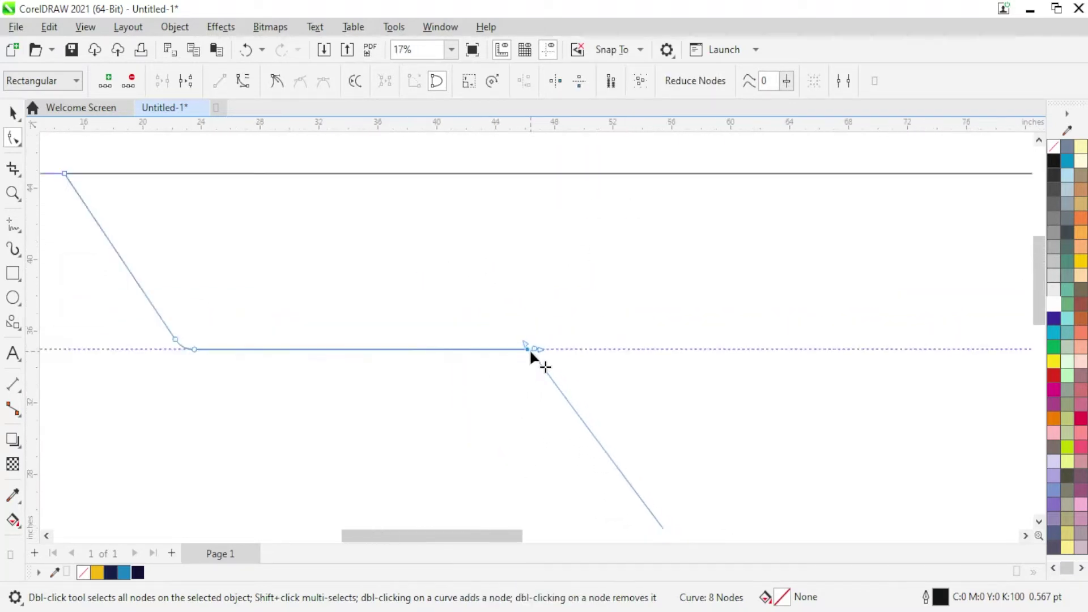
pyautogui.scroll(-4, 529, 348)
pyautogui.scroll(3, 573, 351)
pyautogui.scroll(4, 487, 340)
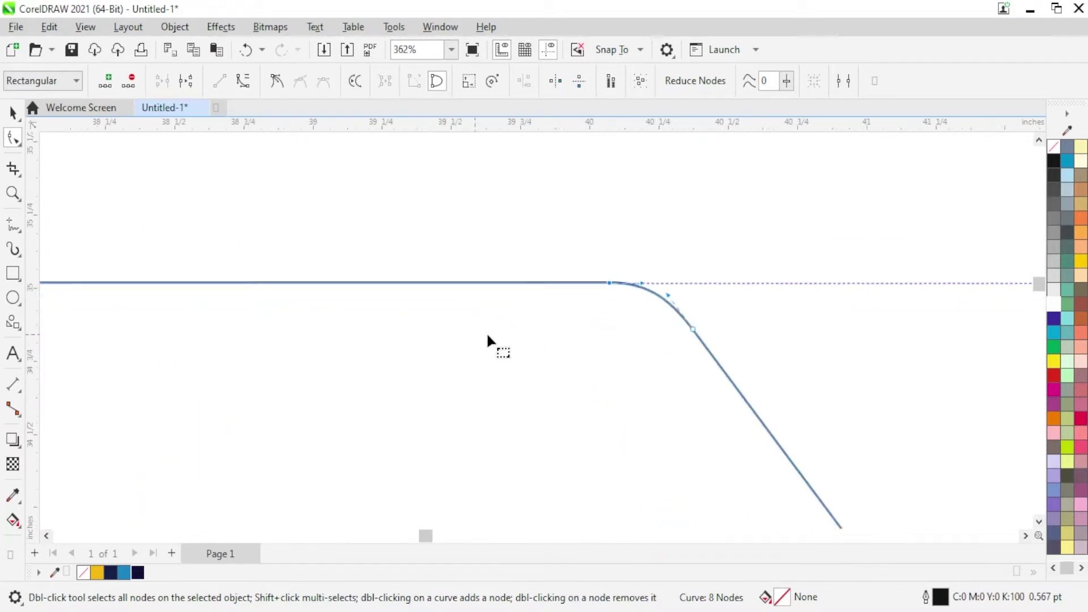
pyautogui.scroll(2, 623, 238)
pyautogui.moveTo(713, 245); pyautogui.dragTo(659, 246)
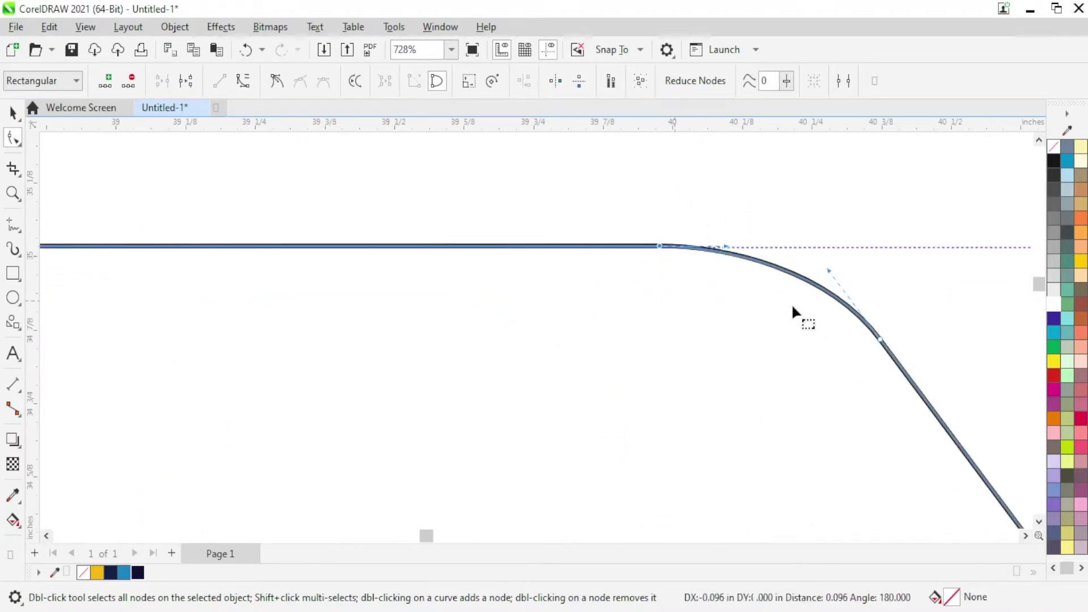
pyautogui.moveTo(881, 339); pyautogui.dragTo(910, 380)
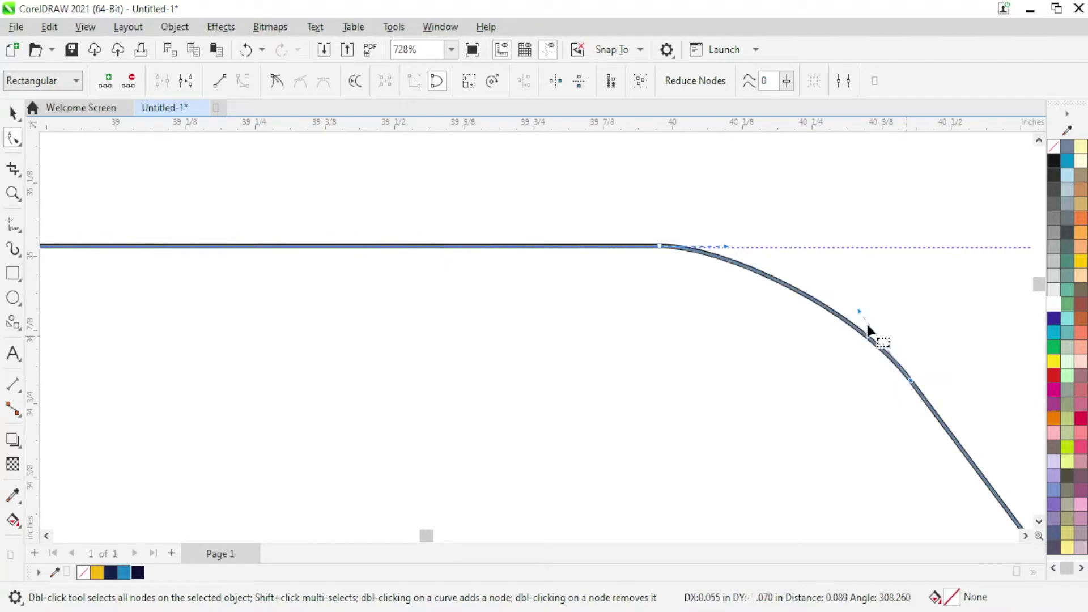
pyautogui.moveTo(803, 283); pyautogui.dragTo(838, 251)
pyautogui.scroll(-1, 738, 319)
pyautogui.scroll(-2, 670, 295)
pyautogui.scroll(-2, 651, 342)
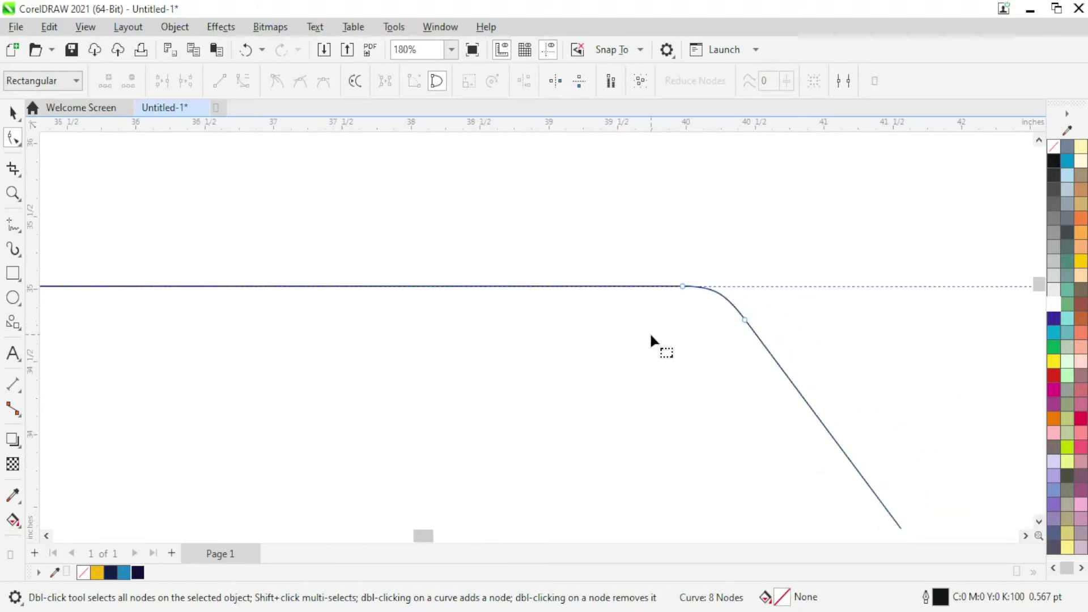
pyautogui.scroll(-3, 650, 340)
pyautogui.scroll(-2, 566, 289)
# Place the left house photo inside the angled frame as PowerClip contents
pyautogui.scroll(-3, 453, 315)
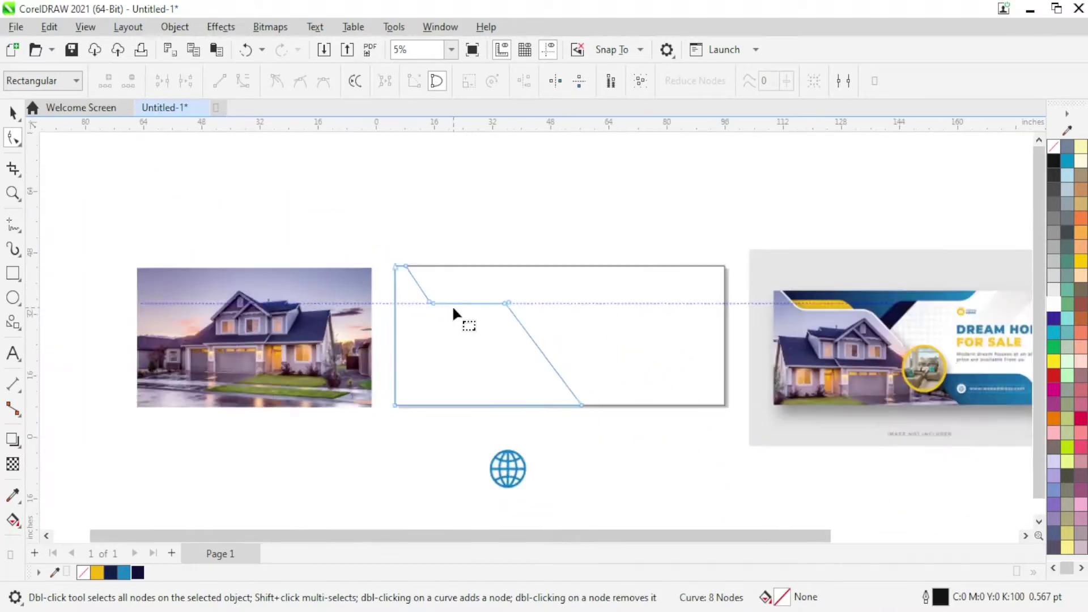
pyautogui.scroll(-1, 546, 347)
pyautogui.scroll(1, 480, 344)
pyautogui.click(12, 112)
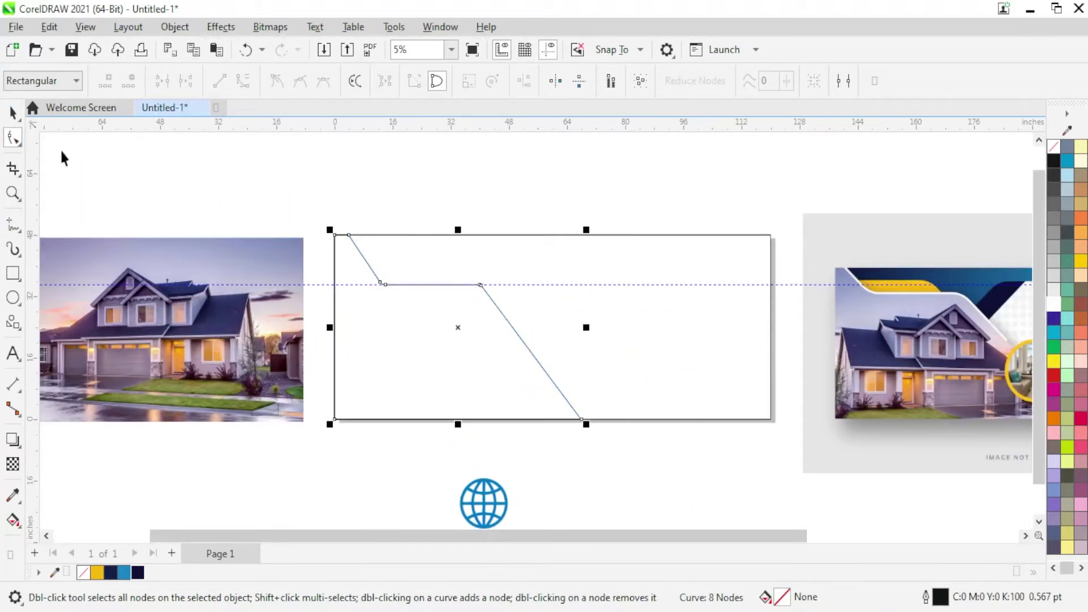
pyautogui.click(166, 288)
pyautogui.rightClick(167, 288)
pyautogui.click(262, 356)
pyautogui.click(418, 342)
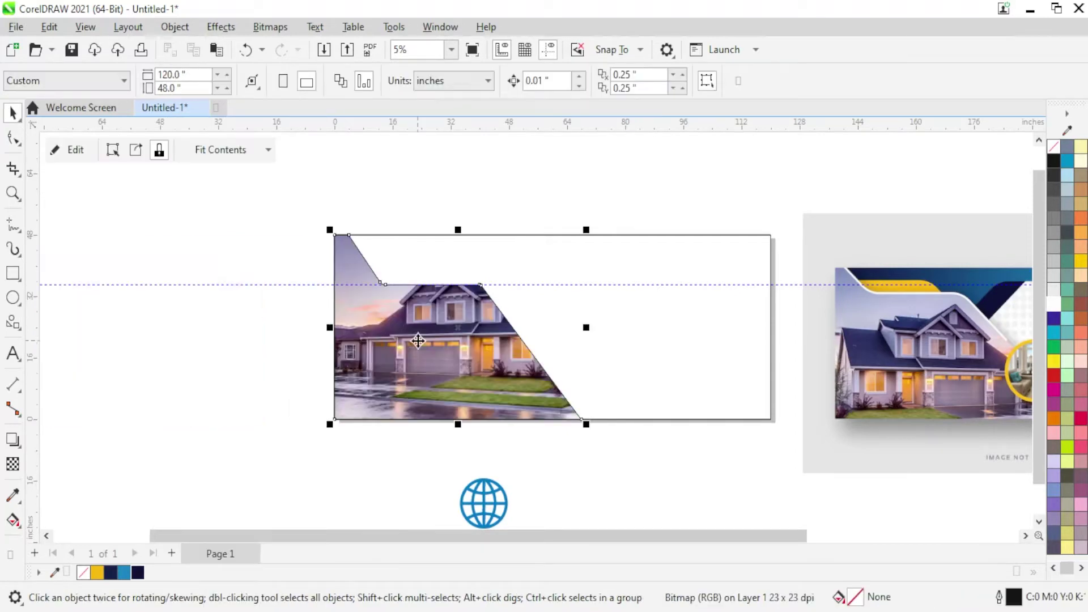
# Edit the PowerClip contents and mirror the house photo horizontally
pyautogui.rightClick(462, 368)
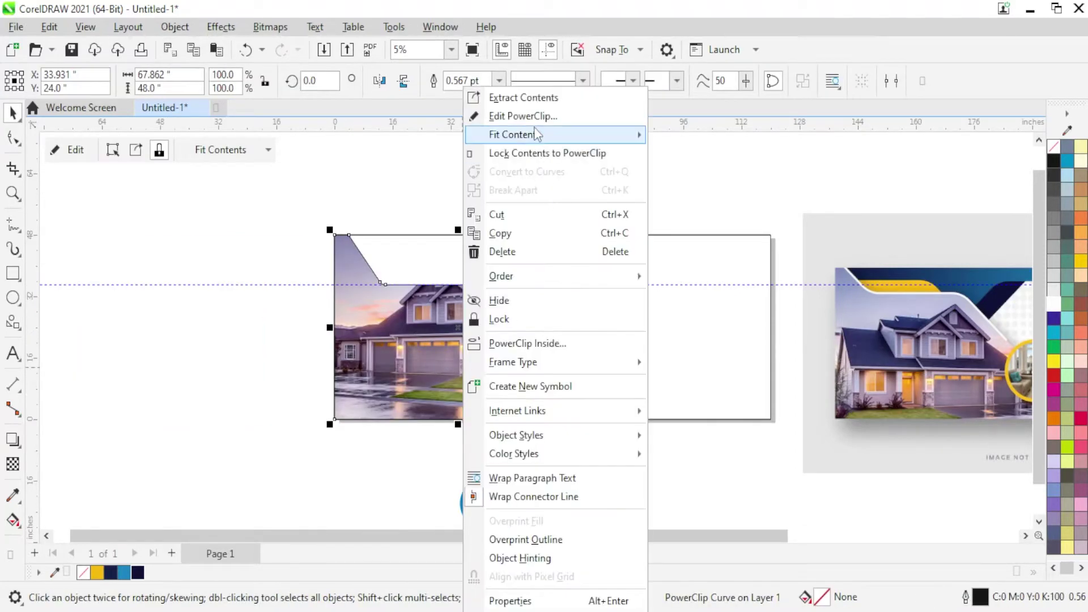
pyautogui.click(475, 114)
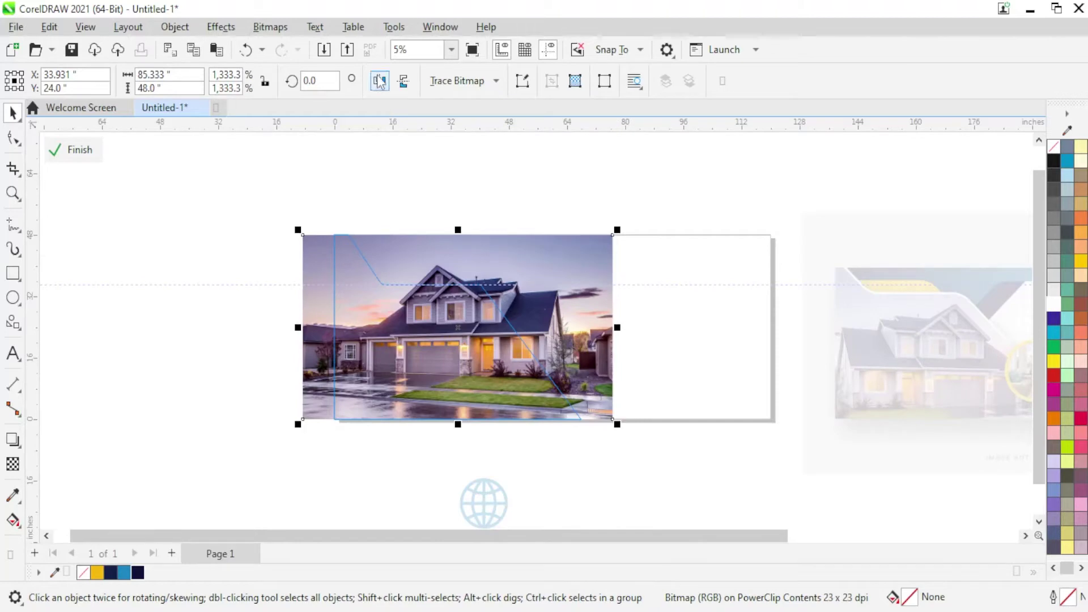
pyautogui.click(379, 81)
pyautogui.click(479, 369)
pyautogui.scroll(-1, 477, 307)
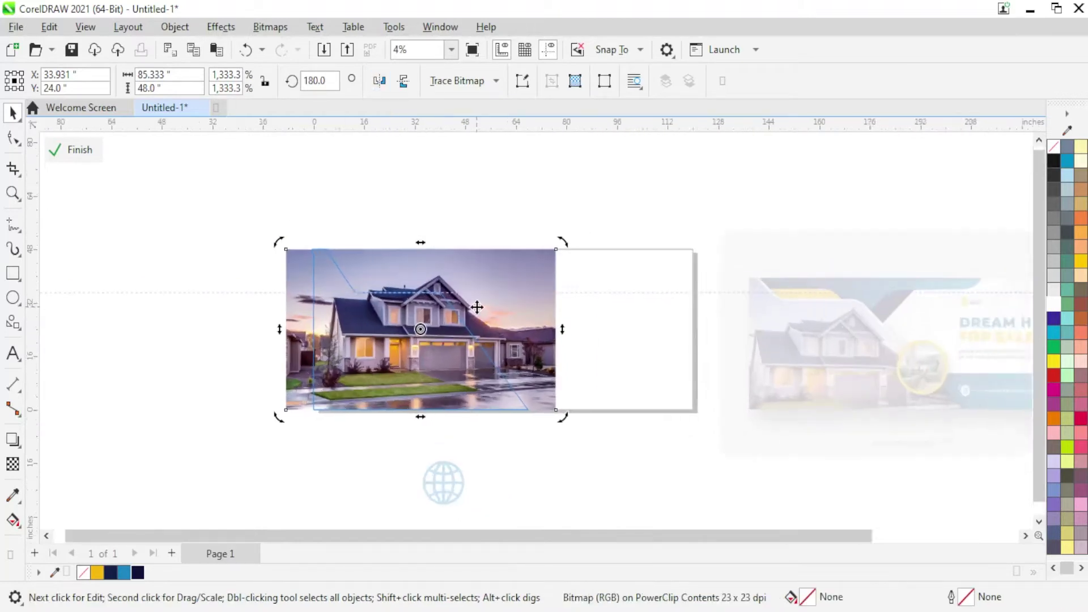
pyautogui.scroll(1, 477, 306)
pyautogui.click(558, 258)
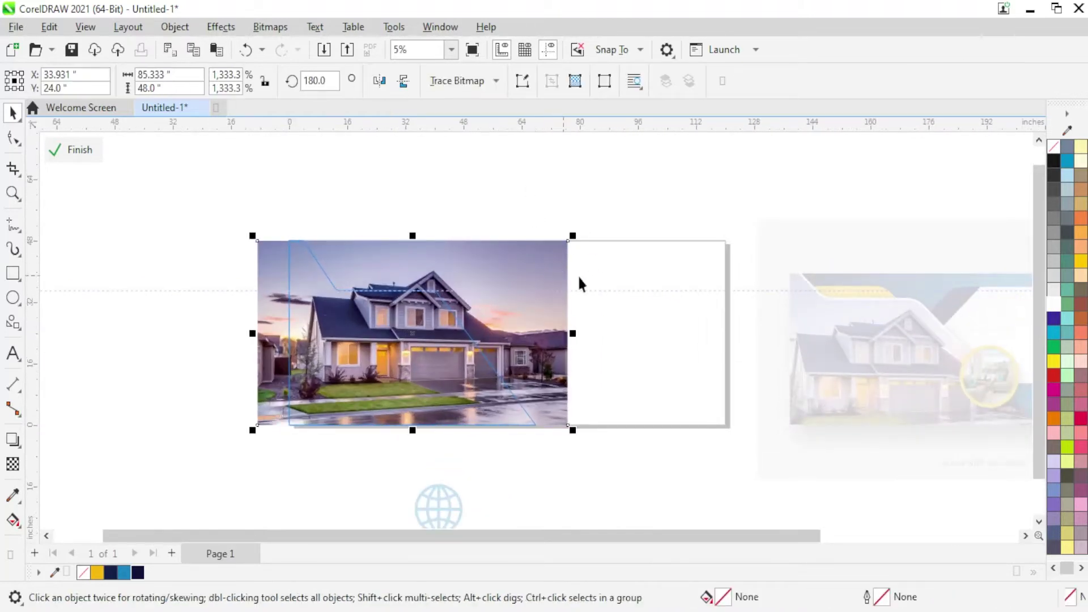
# Scale and shift the house photo within the frame so it fills the left side
pyautogui.moveTo(574, 238); pyautogui.dragTo(534, 262)
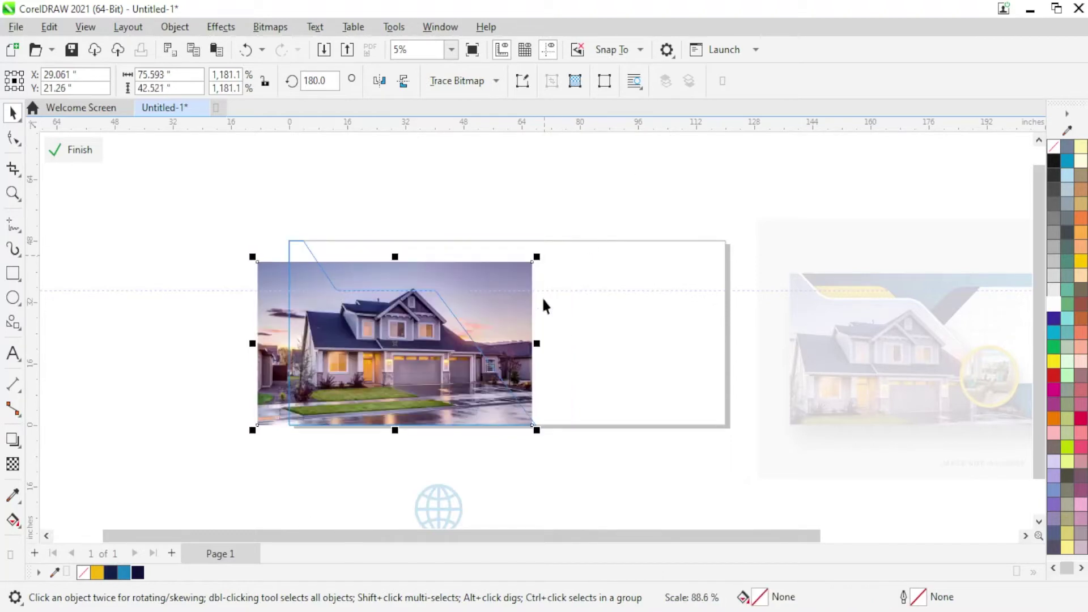
pyautogui.moveTo(520, 324); pyautogui.dragTo(501, 329)
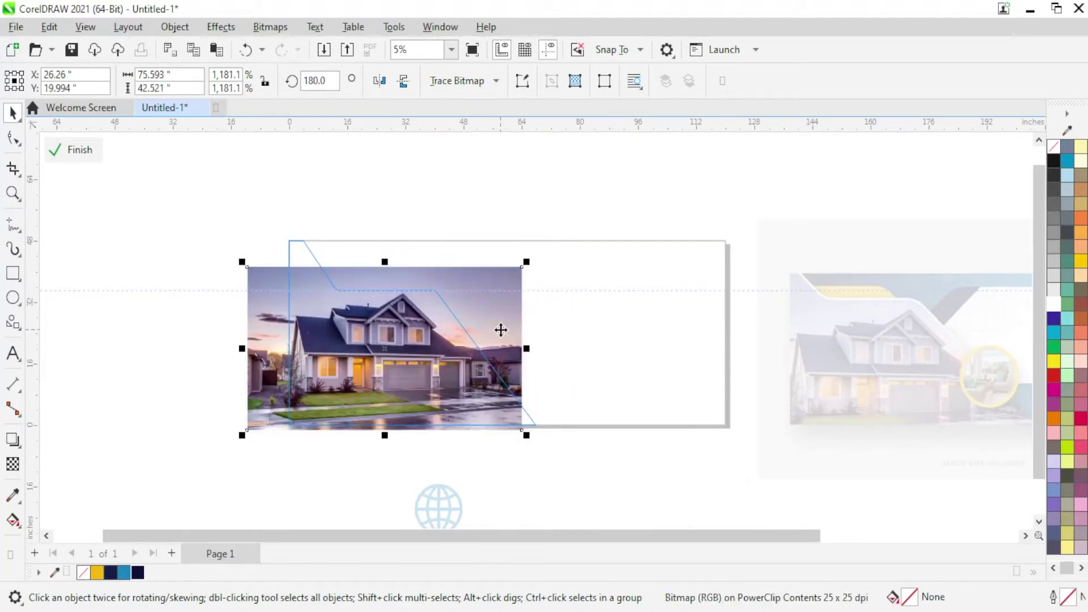
pyautogui.moveTo(526, 261); pyautogui.dragTo(519, 265)
pyautogui.scroll(1, 612, 417)
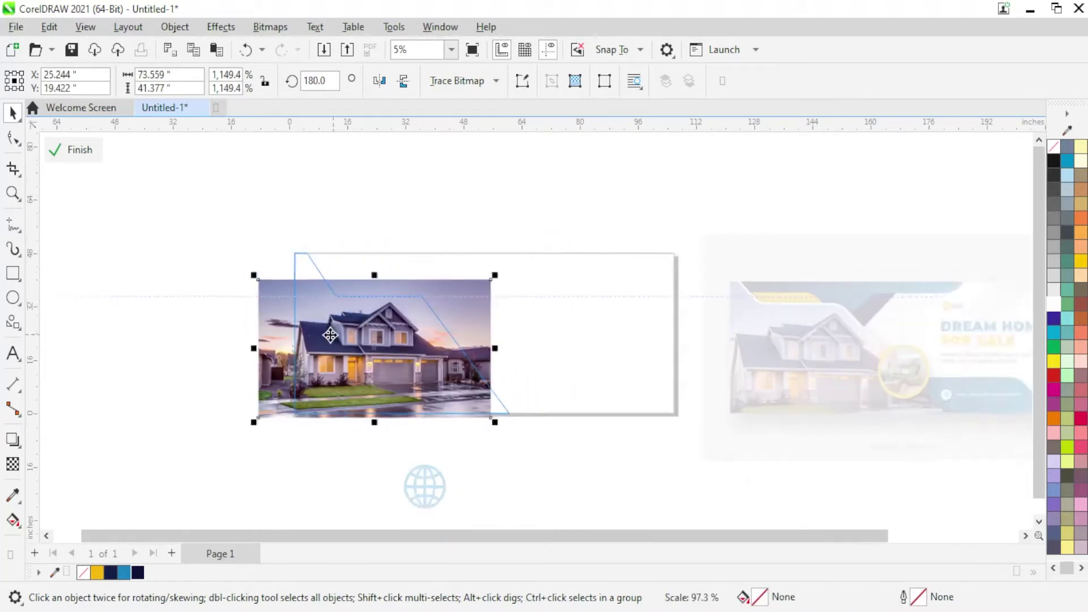
pyautogui.moveTo(444, 376); pyautogui.dragTo(458, 387)
pyautogui.scroll(-1, 327, 347)
pyautogui.scroll(1, 588, 362)
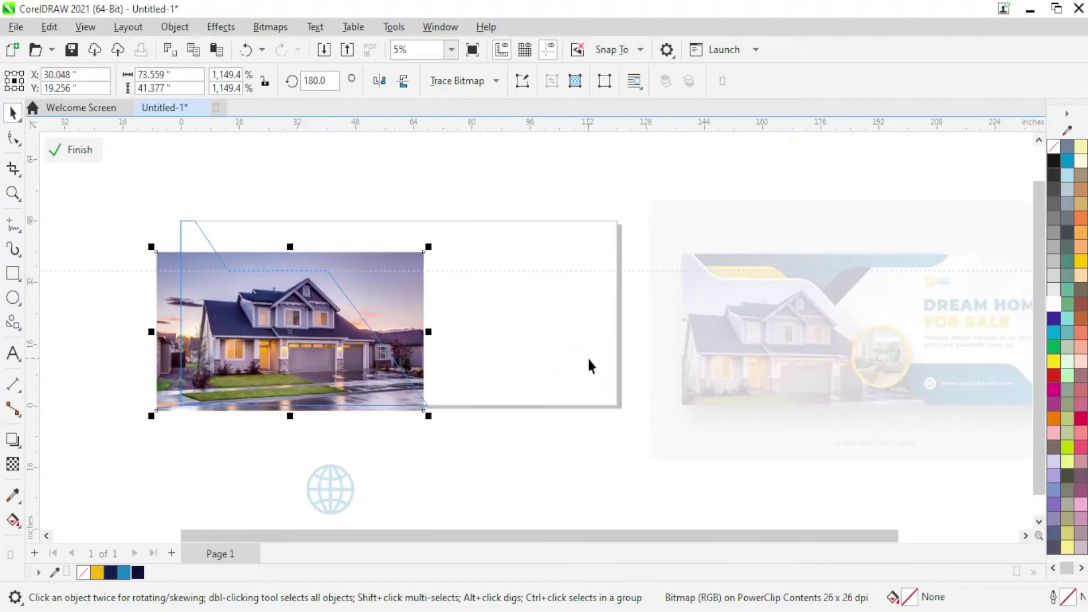
pyautogui.scroll(1, 176, 311)
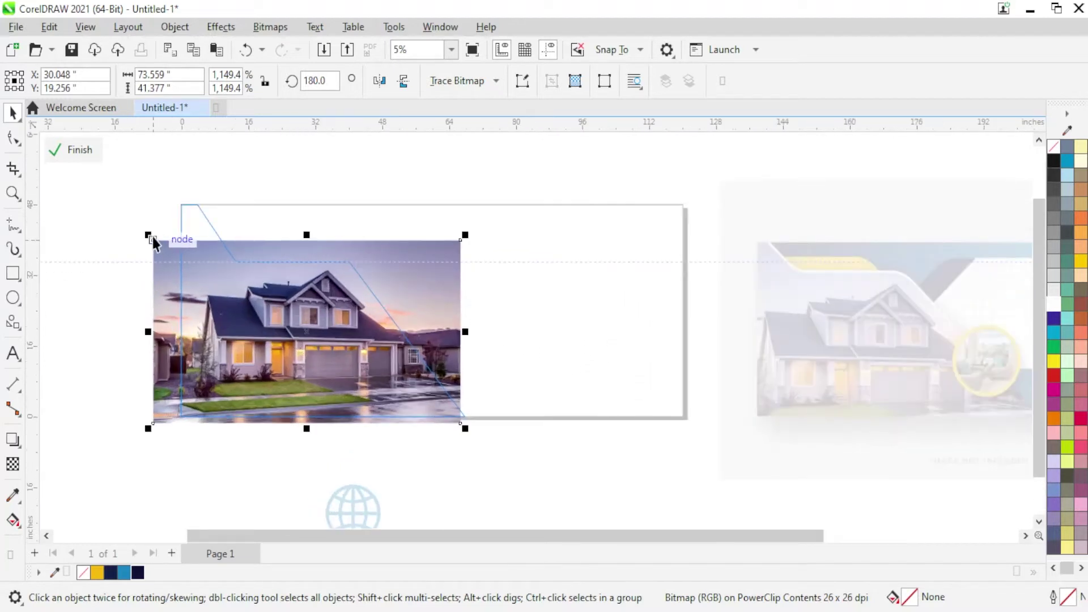
pyautogui.moveTo(149, 235); pyautogui.dragTo(137, 229)
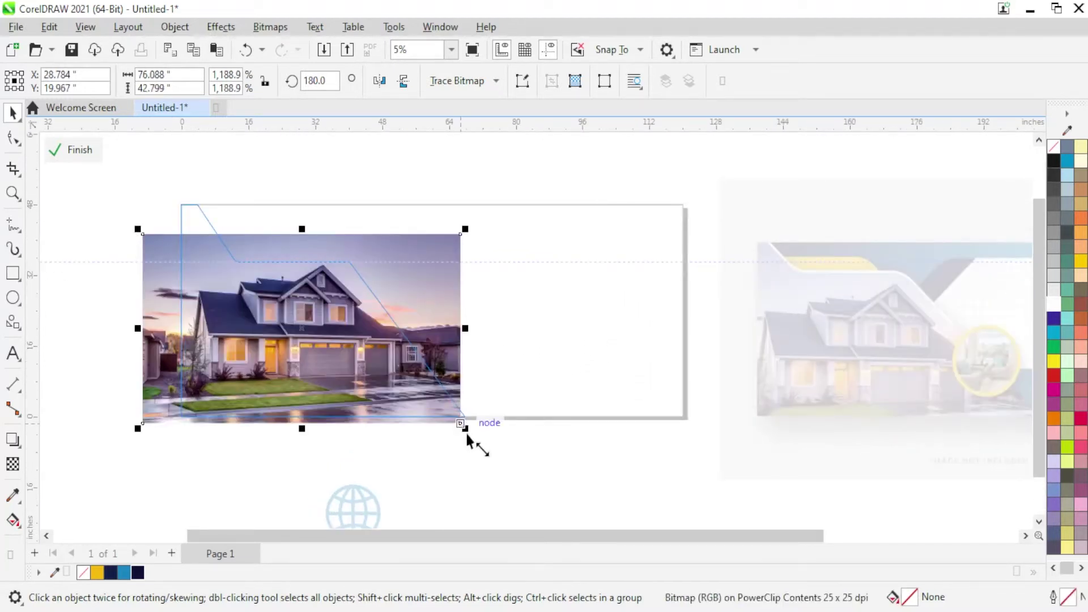
pyautogui.moveTo(467, 433); pyautogui.dragTo(468, 431)
pyautogui.scroll(4, 464, 430)
pyautogui.scroll(-4, 468, 432)
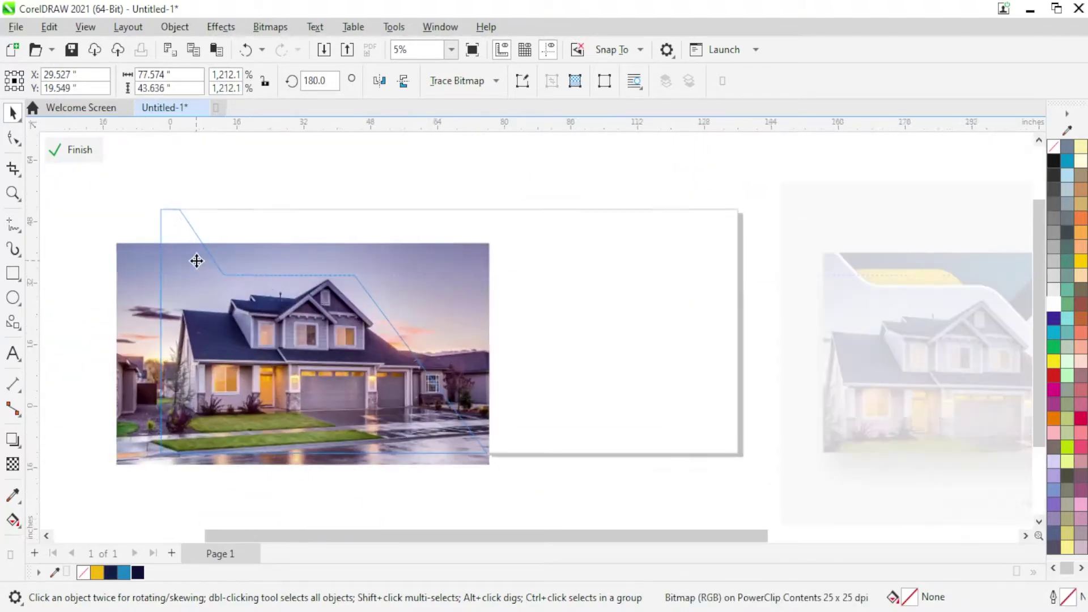
# Finish PowerClip editing and fill the frame with purple sampled from the sky
pyautogui.rightClick(268, 318)
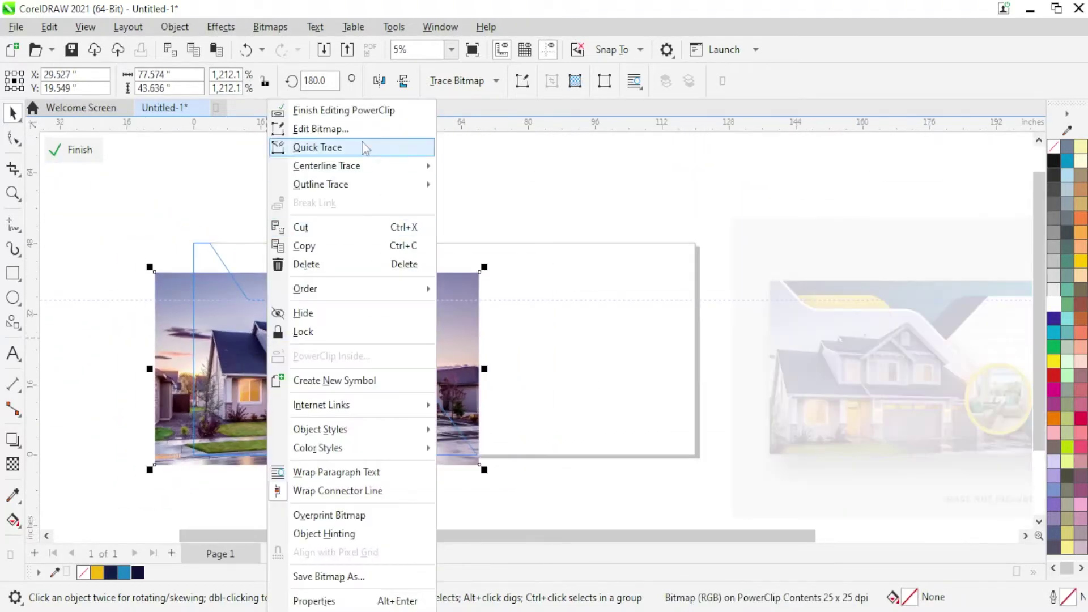
pyautogui.click(344, 110)
pyautogui.scroll(6, 172, 257)
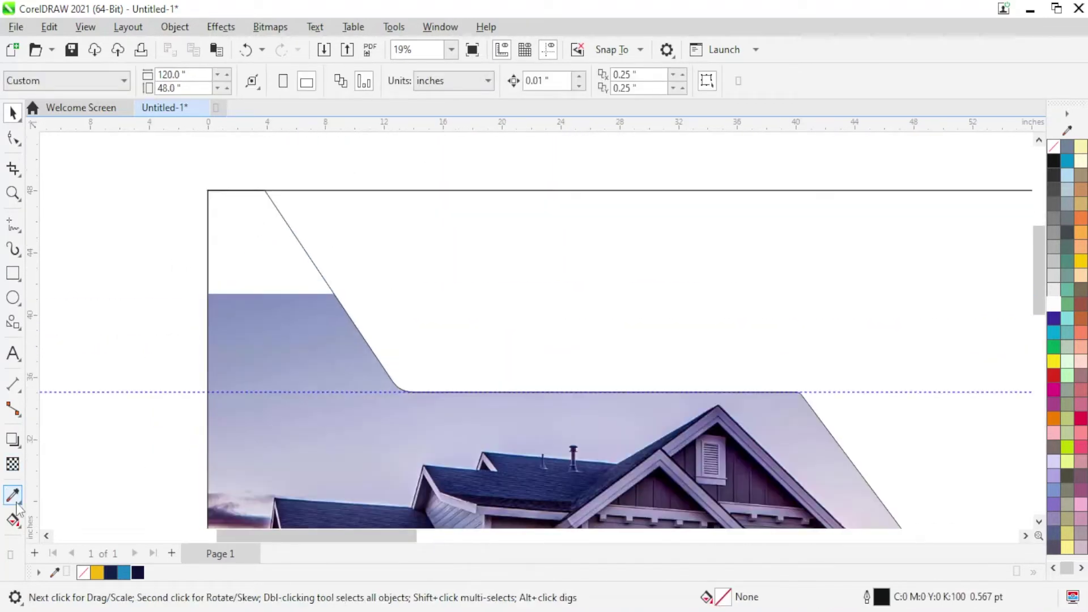
pyautogui.click(55, 572)
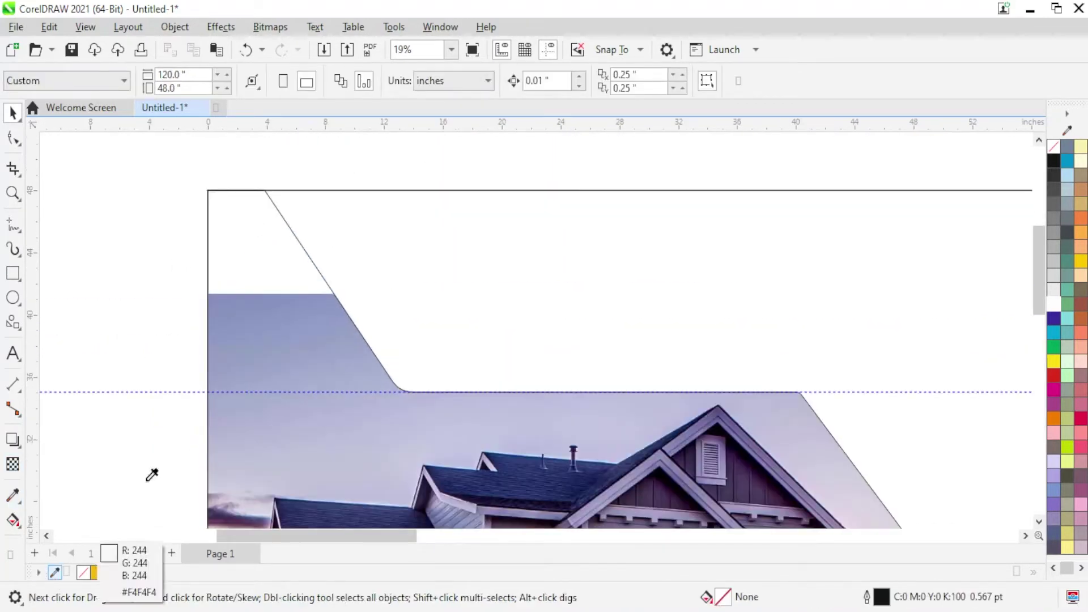
pyautogui.click(234, 290)
pyautogui.click(150, 572)
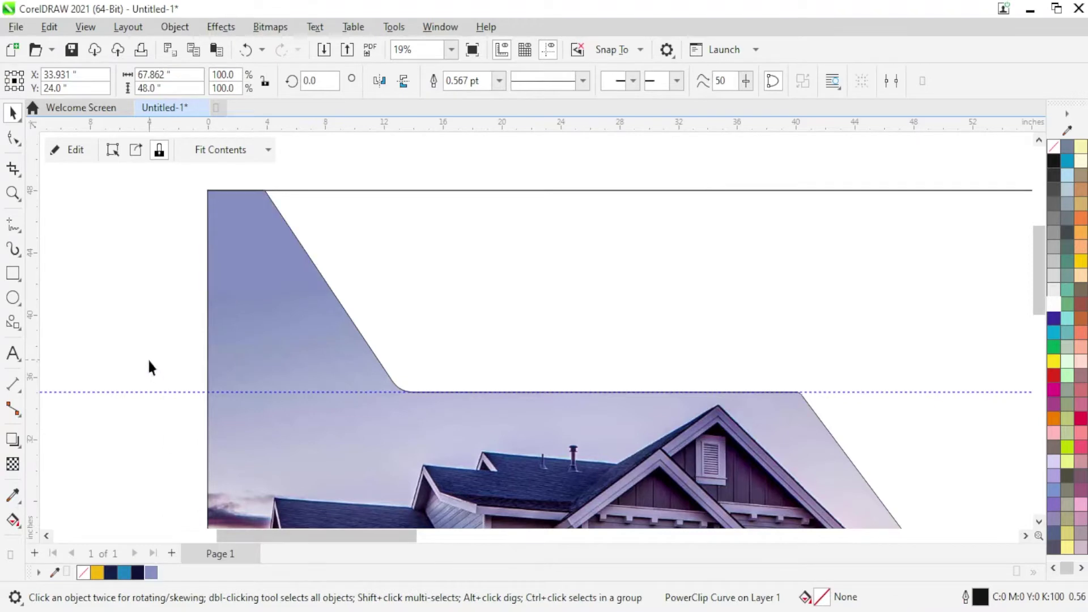
pyautogui.scroll(-3, 142, 195)
pyautogui.scroll(-2, 185, 202)
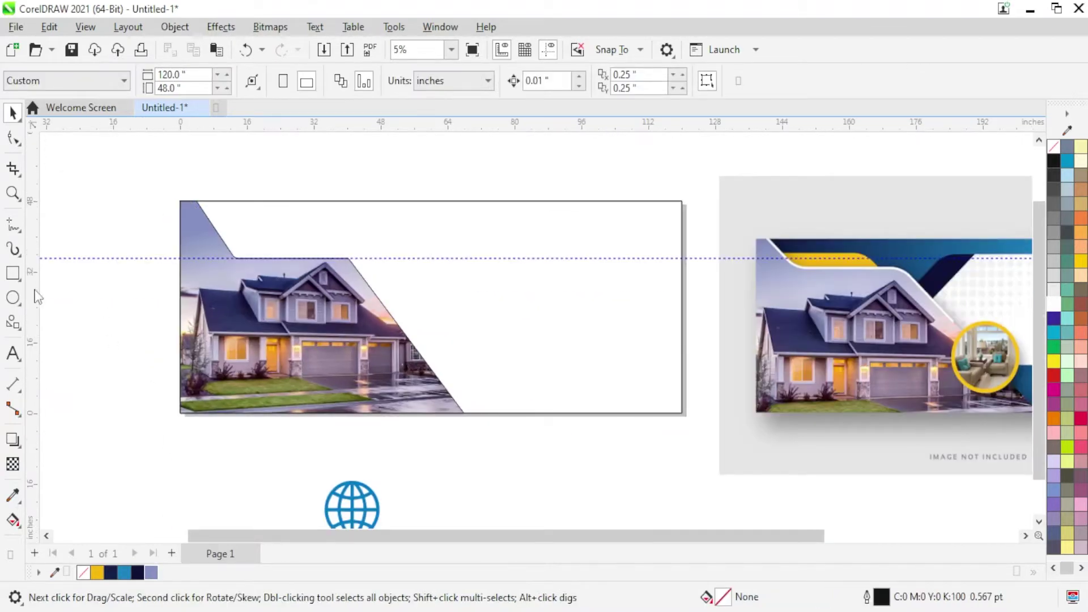
pyautogui.scroll(-1, 85, 300)
pyautogui.scroll(1, 264, 312)
# Round the frame's upper slanted corner by dragging its nodes with the Shape tool
pyautogui.click(264, 312)
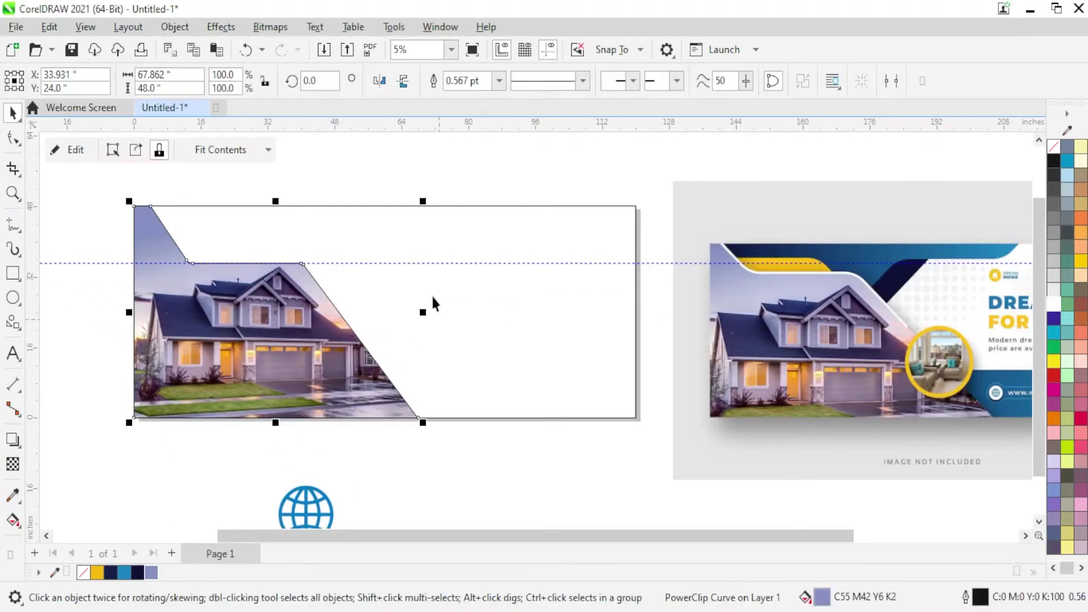
pyautogui.scroll(2, 362, 277)
pyautogui.scroll(2, 364, 278)
pyautogui.scroll(4, 243, 246)
pyautogui.scroll(1, 416, 268)
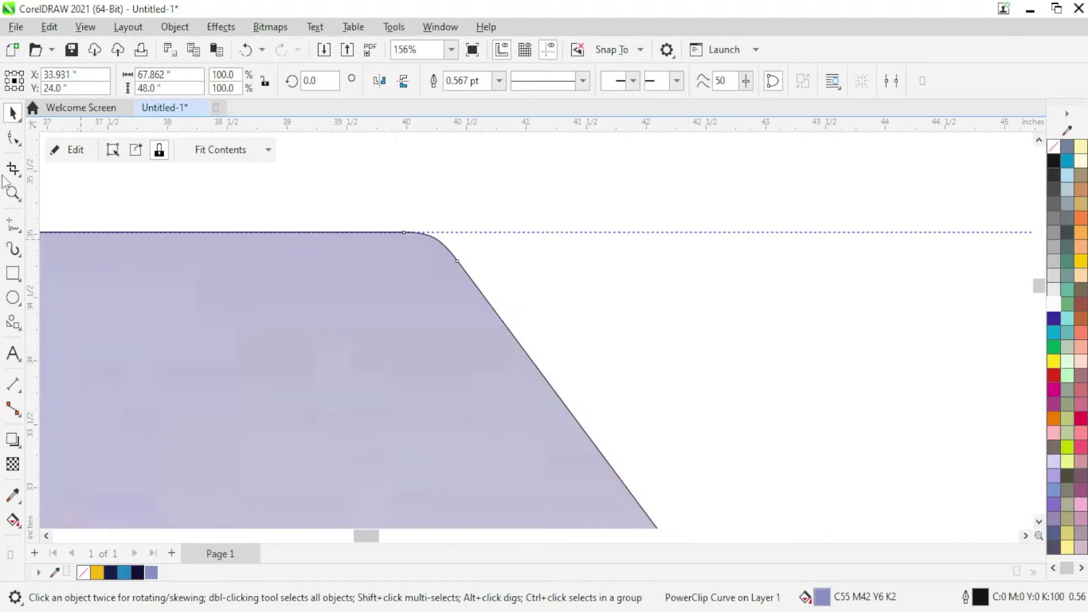
pyautogui.press('F10')
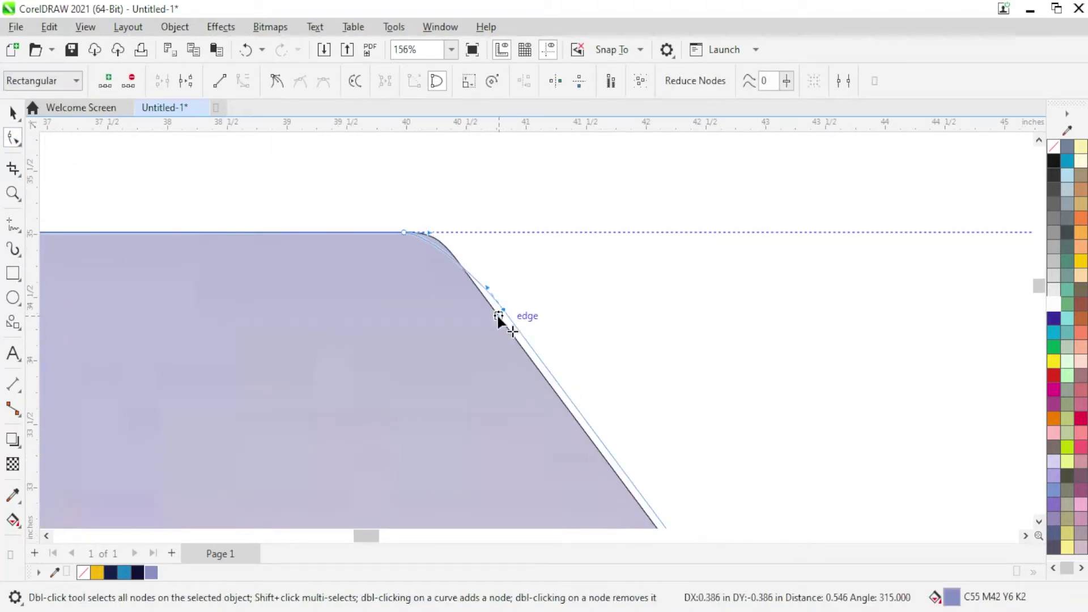
pyautogui.moveTo(506, 318); pyautogui.dragTo(499, 318)
pyautogui.moveTo(400, 232); pyautogui.dragTo(330, 232)
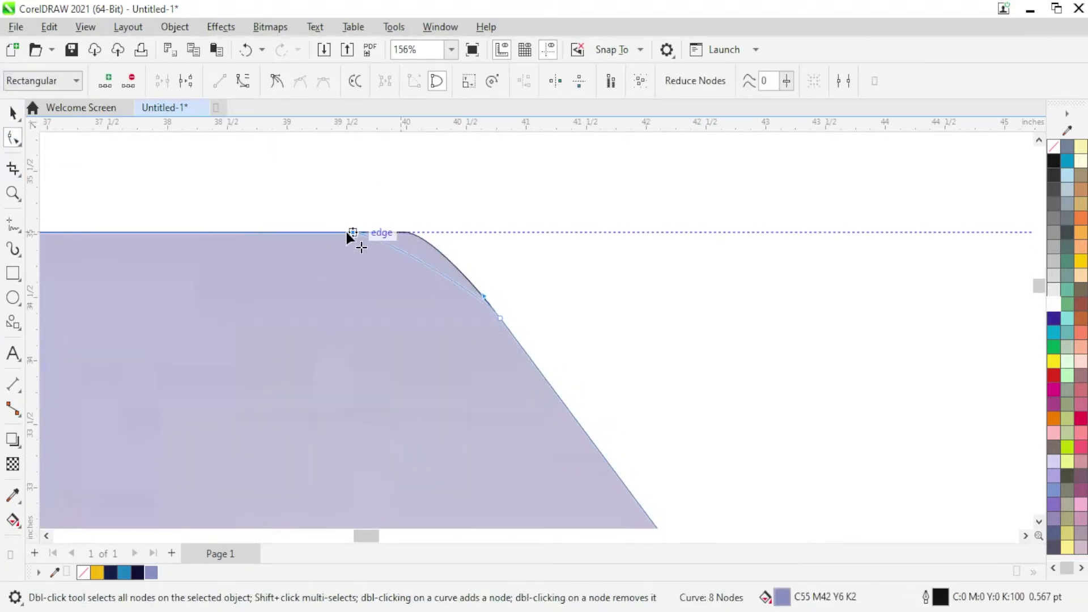
pyautogui.moveTo(445, 245); pyautogui.dragTo(460, 224)
pyautogui.rightClick(499, 315)
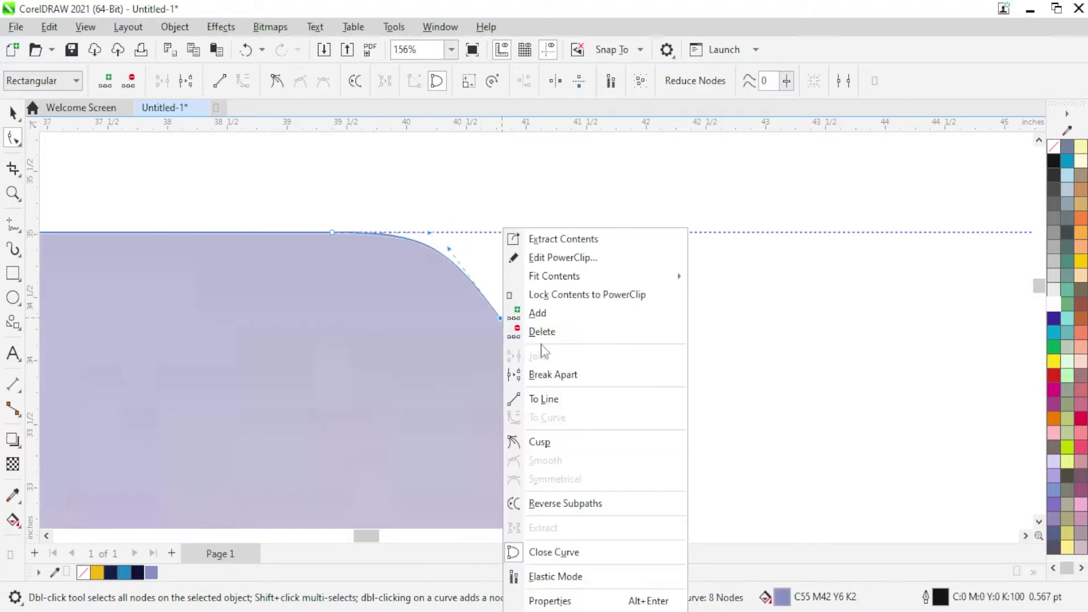
pyautogui.click(449, 134)
# Reselect the house frame to check its nodes, then deselect it
pyautogui.scroll(-2, 412, 233)
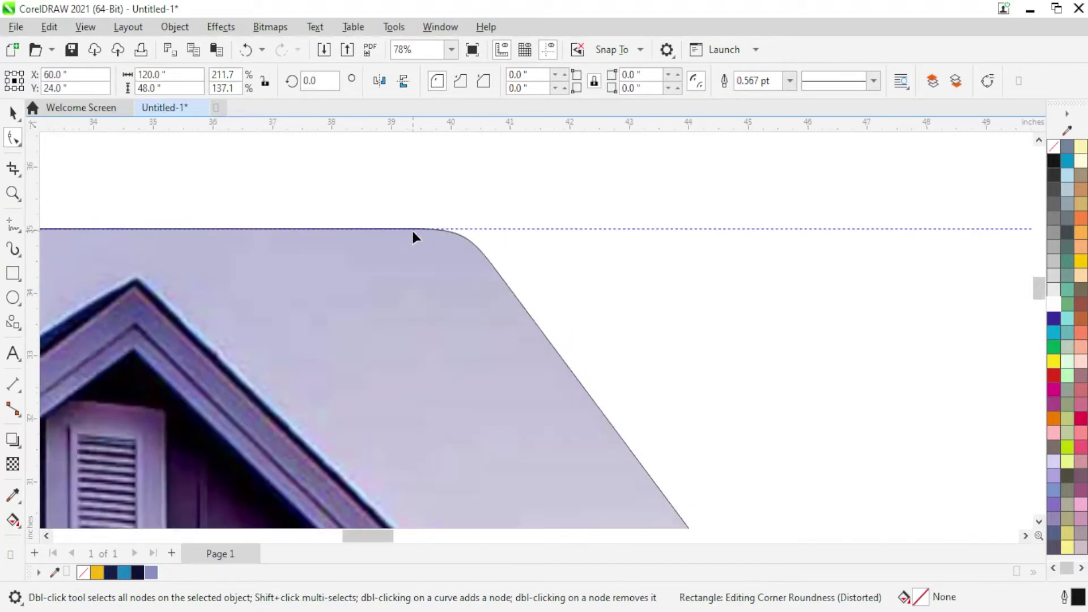
pyautogui.scroll(-2, 411, 229)
pyautogui.scroll(-1, 567, 289)
pyautogui.scroll(-3, 283, 267)
pyautogui.scroll(-1, 283, 263)
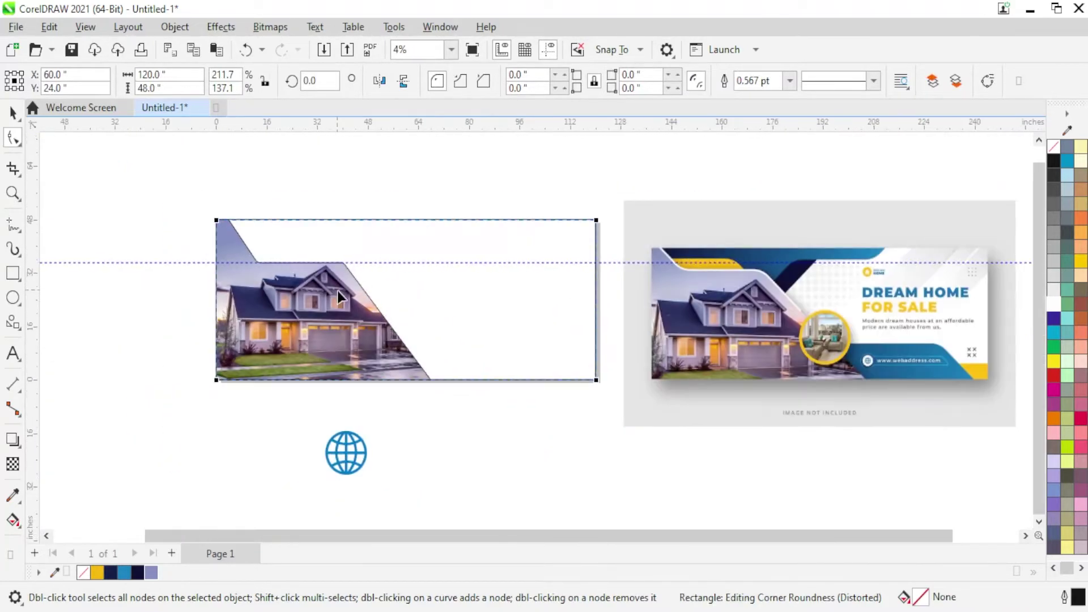
pyautogui.scroll(-1, 397, 340)
pyautogui.scroll(2, 418, 340)
pyautogui.click(350, 314)
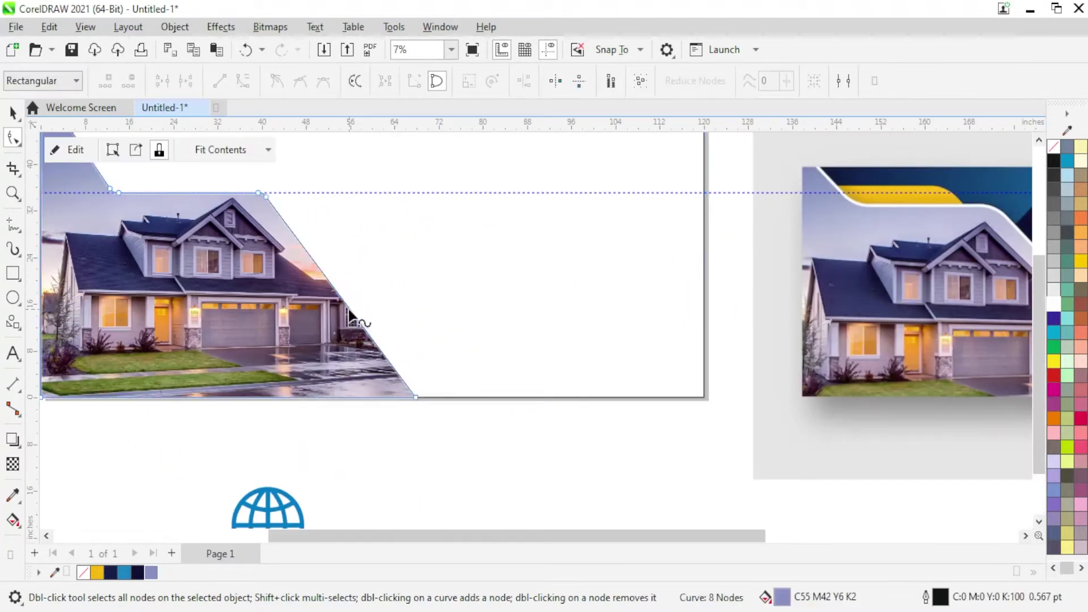
pyautogui.scroll(-1, 315, 376)
pyautogui.scroll(-1, 255, 334)
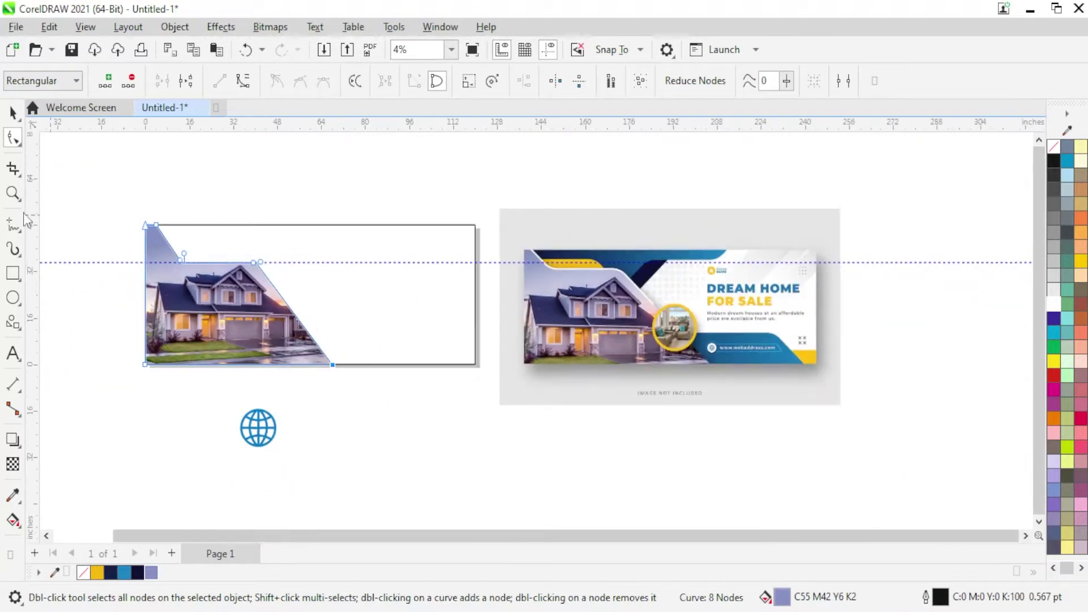
pyautogui.click(14, 113)
pyautogui.scroll(1, 216, 252)
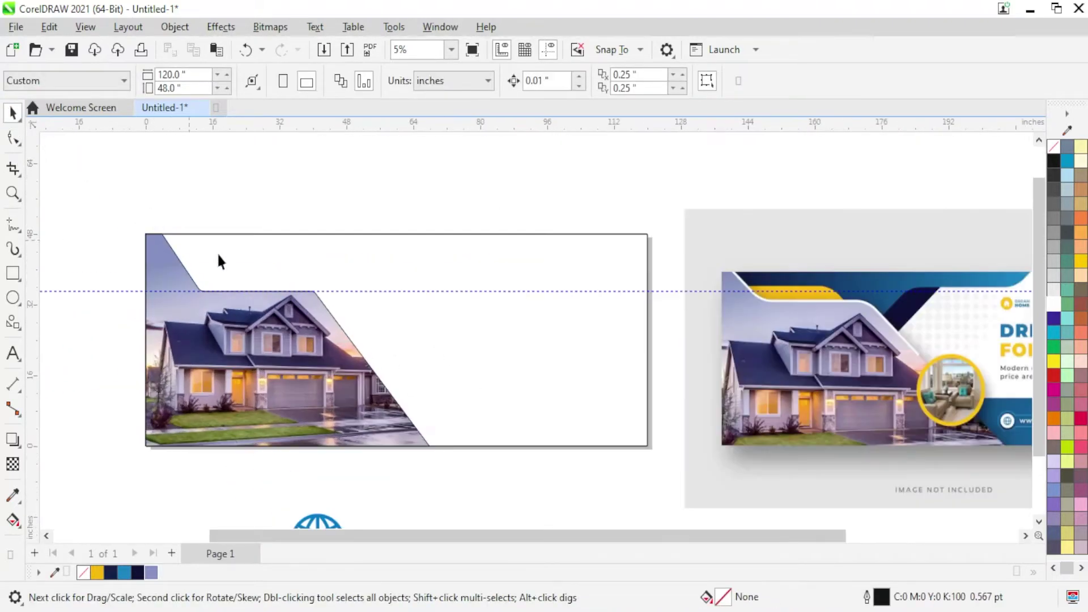
pyautogui.scroll(1, 230, 260)
pyautogui.scroll(-1, 230, 259)
pyautogui.scroll(1, 339, 276)
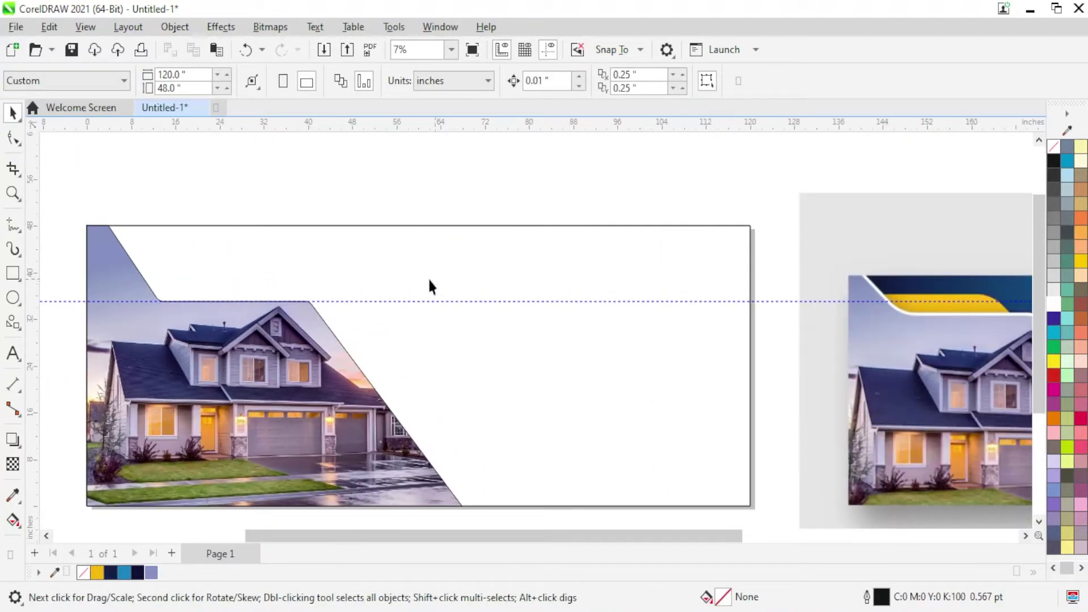
# Draw a rounded rectangle over the frame's upper-left area and shift it down-left
pyautogui.click(12, 273)
pyautogui.moveTo(112, 270); pyautogui.dragTo(261, 319)
pyautogui.press('F10')
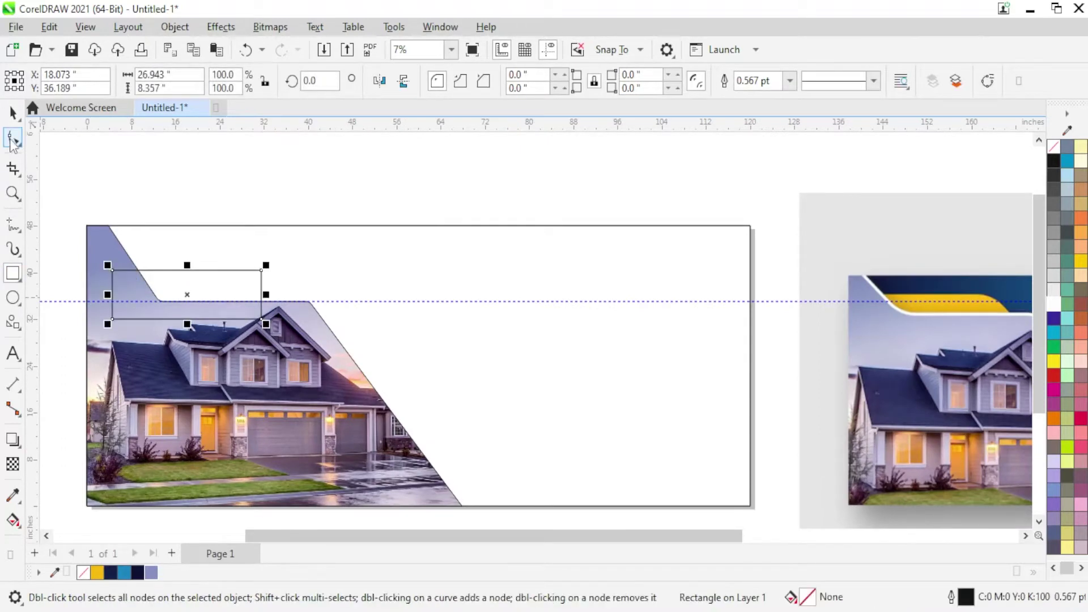
pyautogui.moveTo(114, 272); pyautogui.dragTo(131, 273)
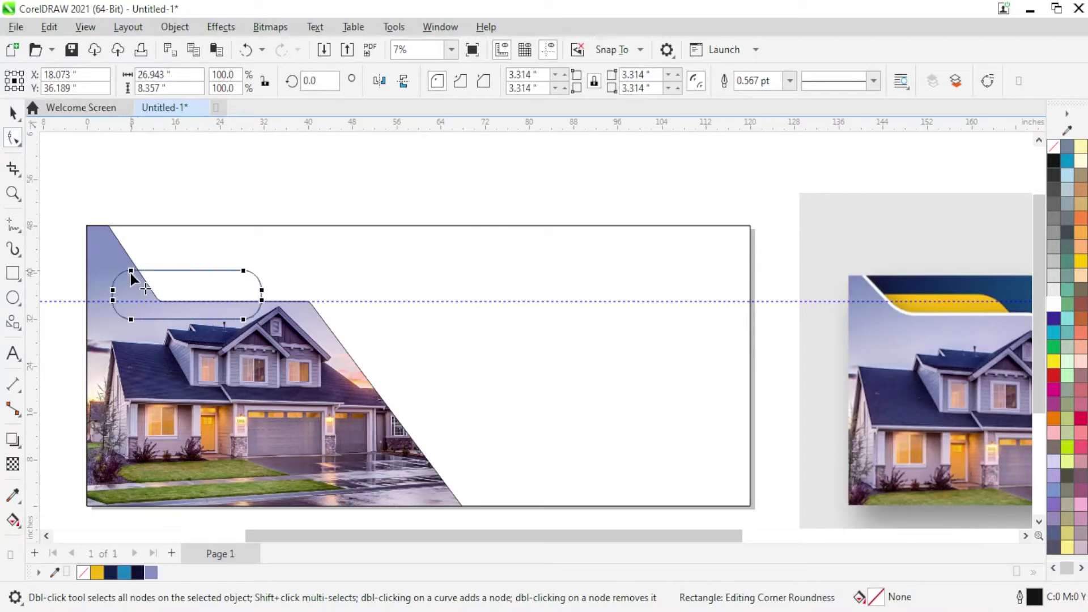
pyautogui.press('space')
pyautogui.scroll(2, 207, 289)
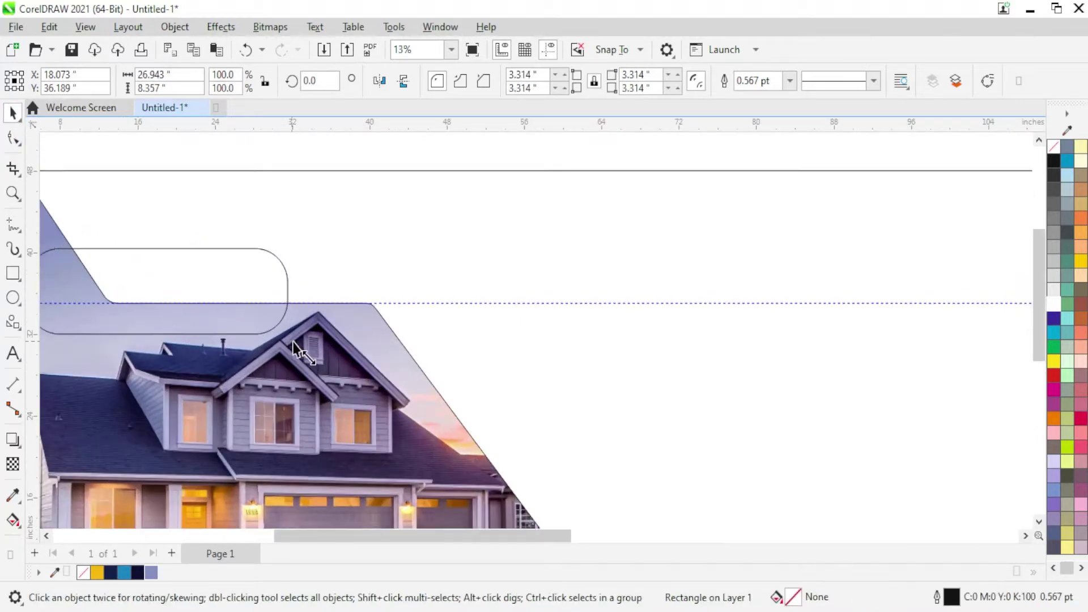
pyautogui.click(247, 317)
pyautogui.moveTo(271, 249); pyautogui.dragTo(261, 266)
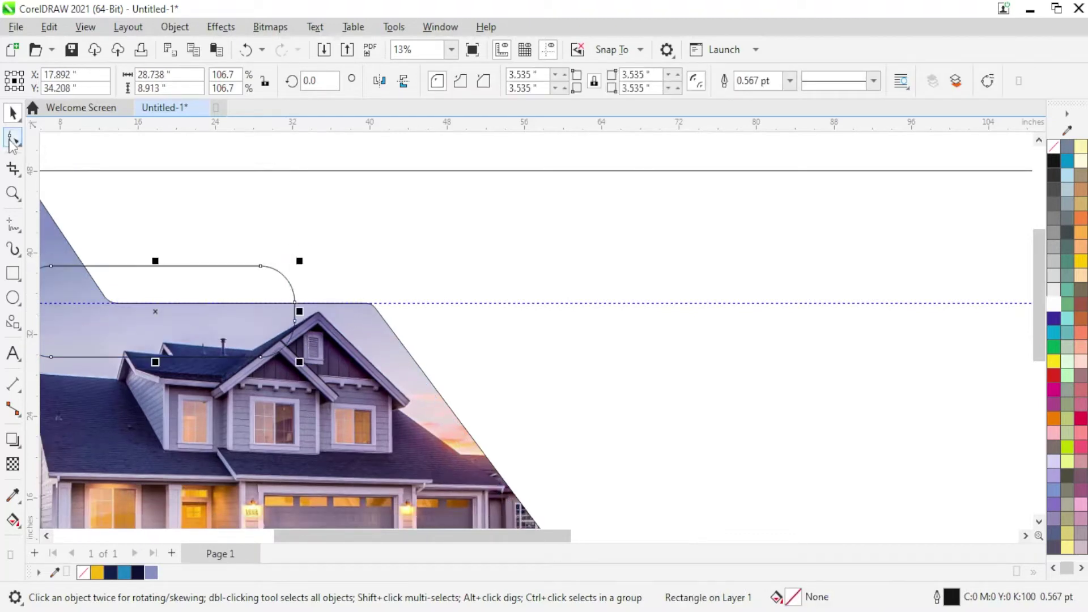
# Convert the rounded rectangle to curves and stretch its right end rightward
pyautogui.click(12, 139)
pyautogui.hotkey('ctrl', 'q')
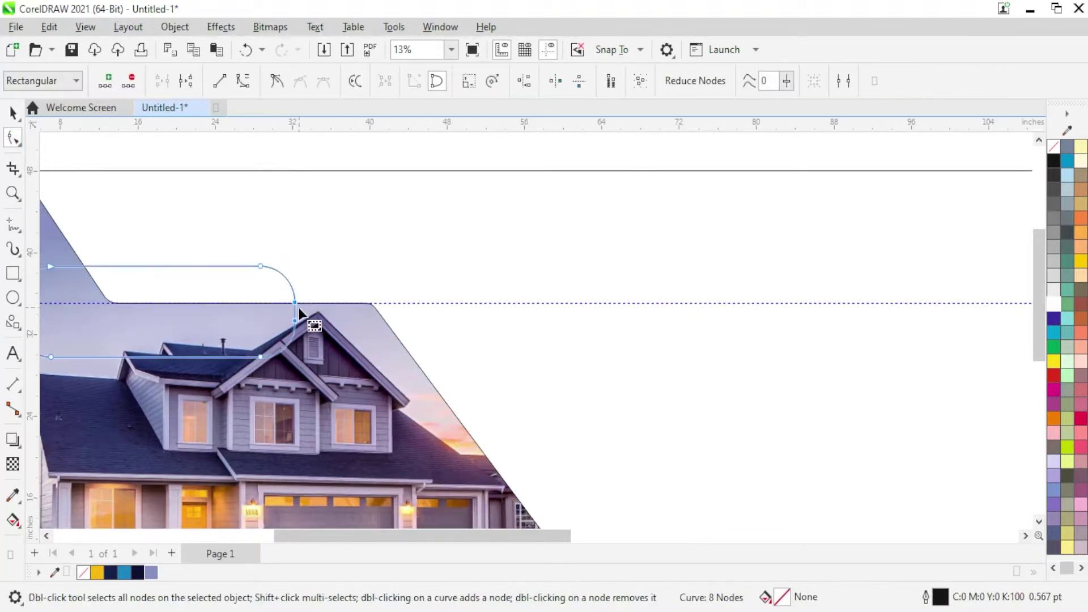
pyautogui.moveTo(295, 303); pyautogui.dragTo(308, 303)
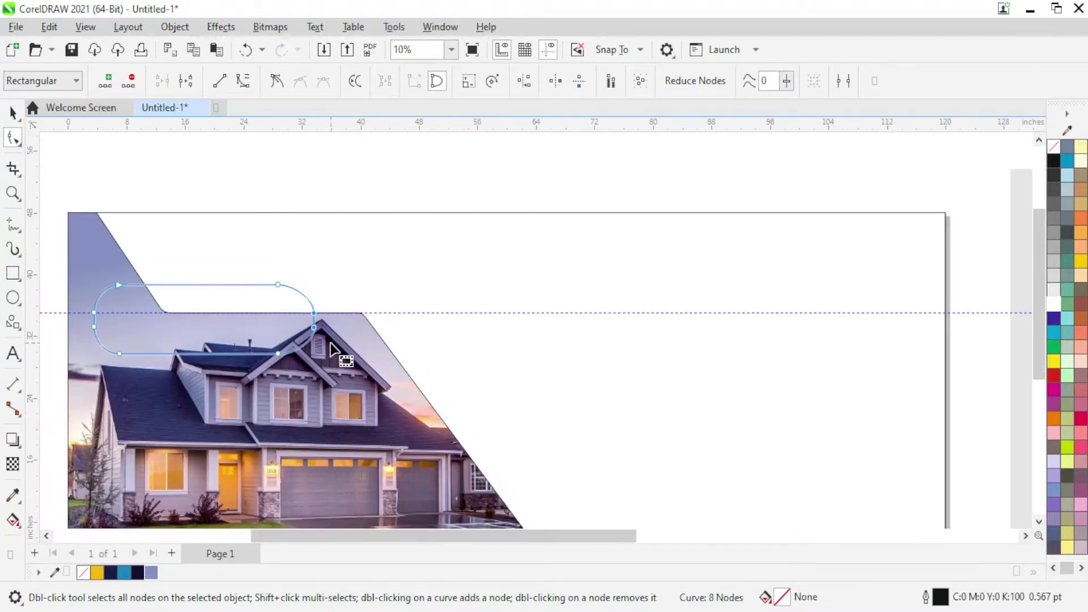
pyautogui.scroll(-1, 342, 358)
# Fill the bar yellow, remove its outline, and send it behind the house photo
pyautogui.click(13, 112)
pyautogui.click(98, 573)
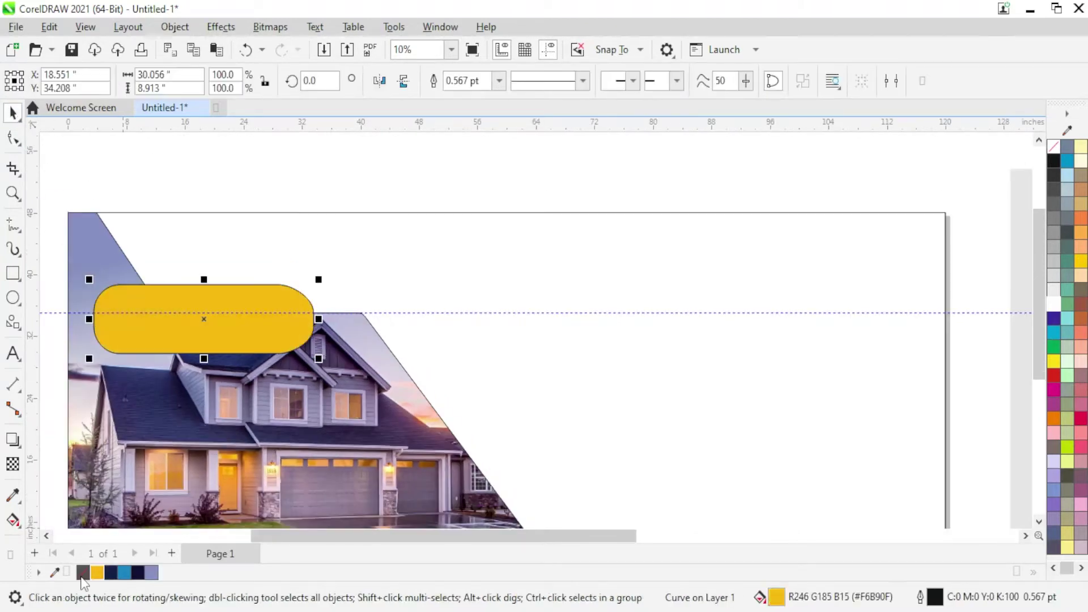
pyautogui.rightClick(98, 572)
pyautogui.click(98, 353)
pyautogui.hotkey('ctrl', 'pagedown')
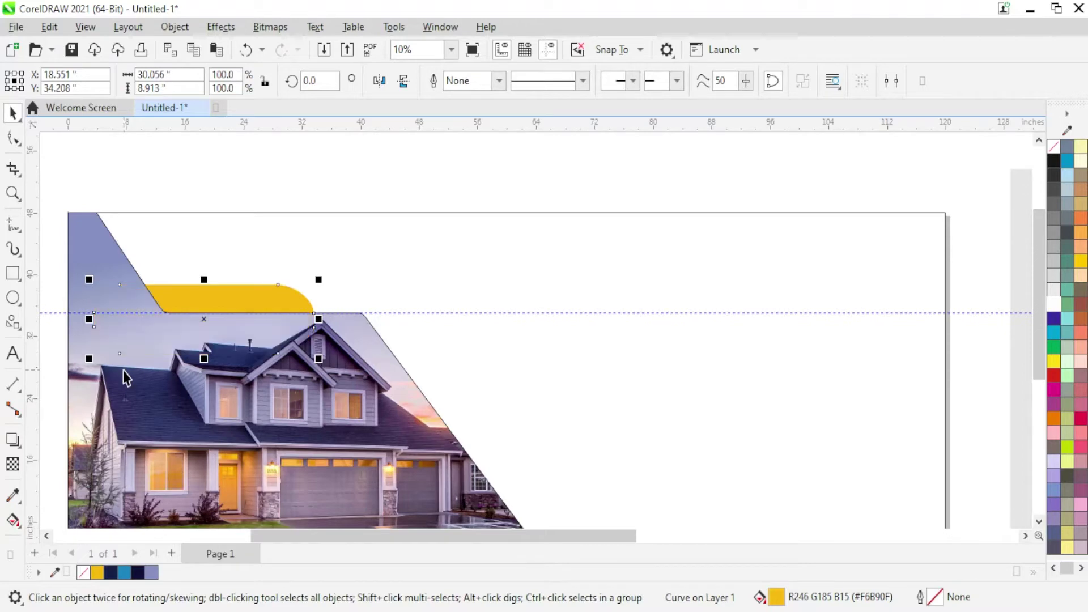
pyautogui.scroll(-2, 182, 325)
pyautogui.click(218, 215)
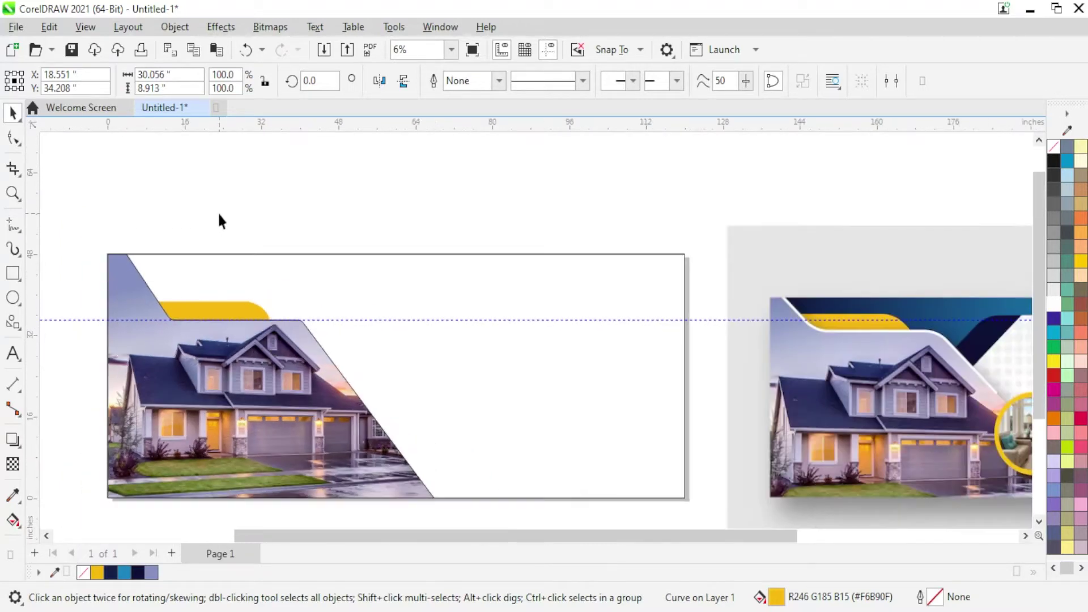
# Pull a yellow bar node along the photo's slanted edge, then clear the selection
pyautogui.scroll(2, 270, 319)
pyautogui.click(229, 296)
pyautogui.scroll(-1, 161, 270)
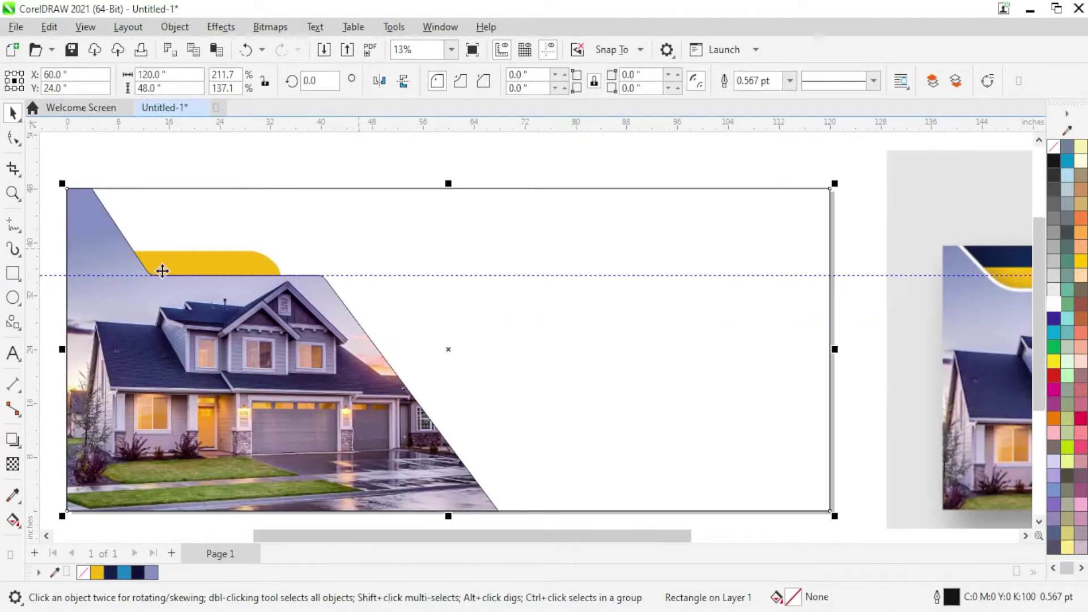
pyautogui.scroll(-1, 160, 270)
pyautogui.moveTo(82, 221); pyautogui.dragTo(238, 298)
pyautogui.scroll(2, 251, 282)
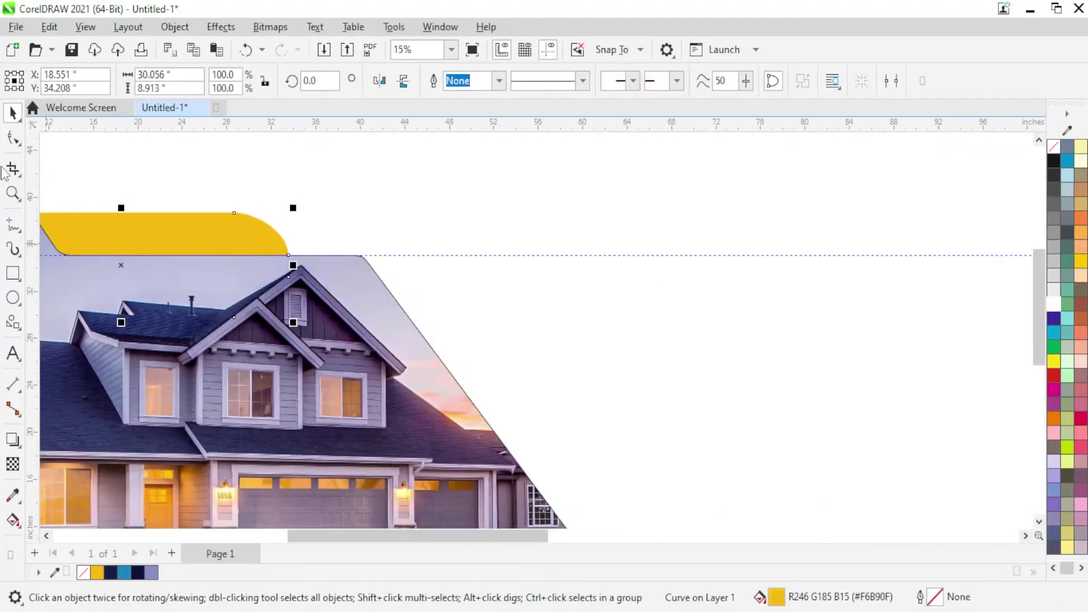
pyautogui.click(13, 141)
pyautogui.moveTo(288, 277)
pyautogui.mouseDown()
pyautogui.moveTo(303, 266)
pyautogui.moveTo(322, 301)
pyautogui.mouseUp()
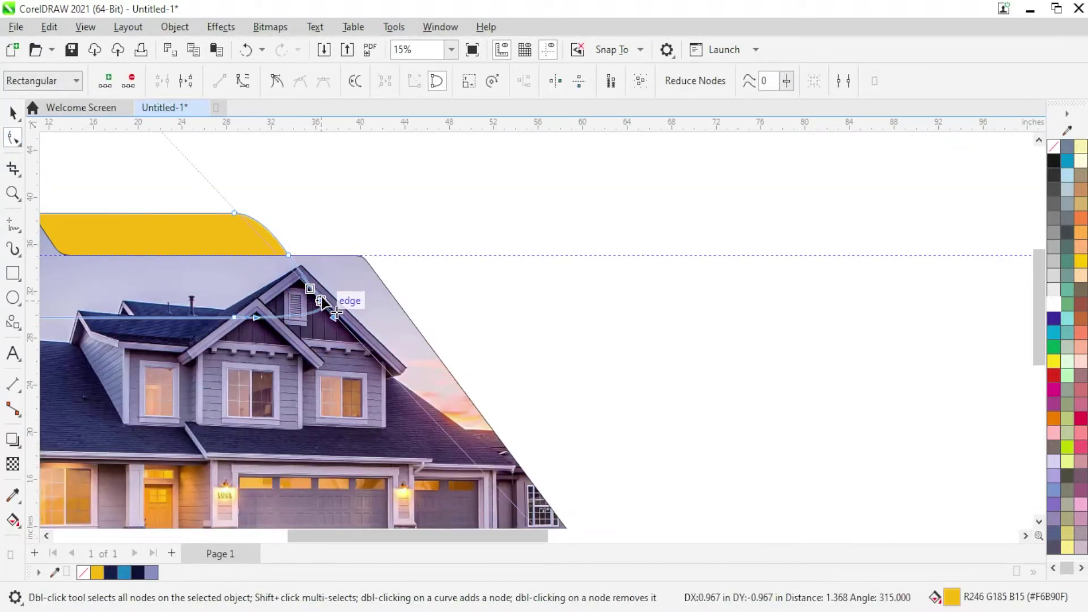
pyautogui.click(13, 112)
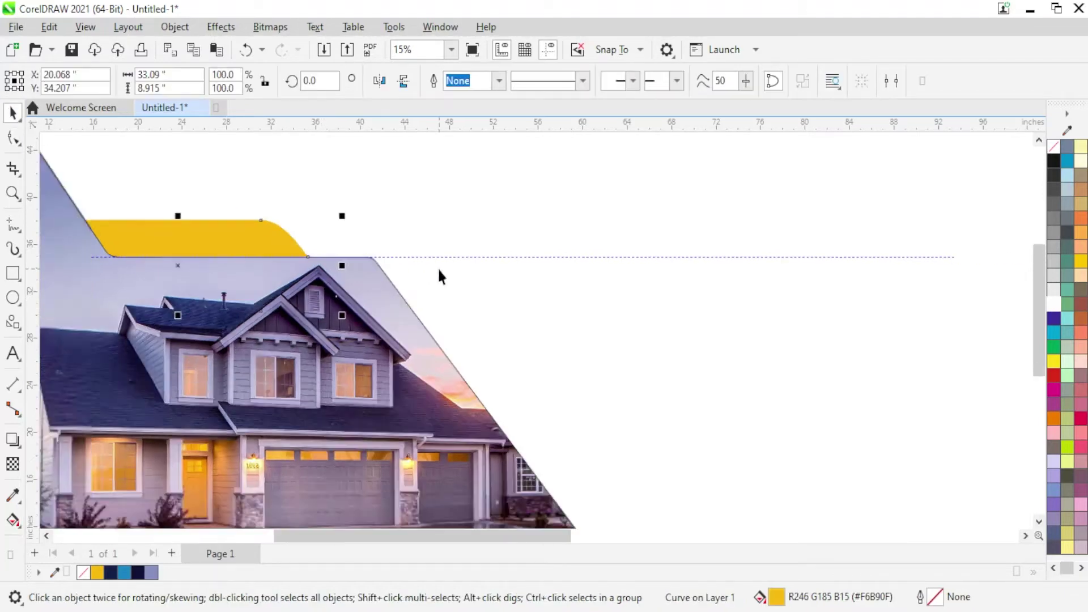
pyautogui.scroll(-3, 438, 267)
pyautogui.press('Escape')
pyautogui.scroll(-1, 291, 283)
# Draw a roughly 83 × 19 inch rectangle from the page's top-left corner past the photo's top
pyautogui.click(186, 264)
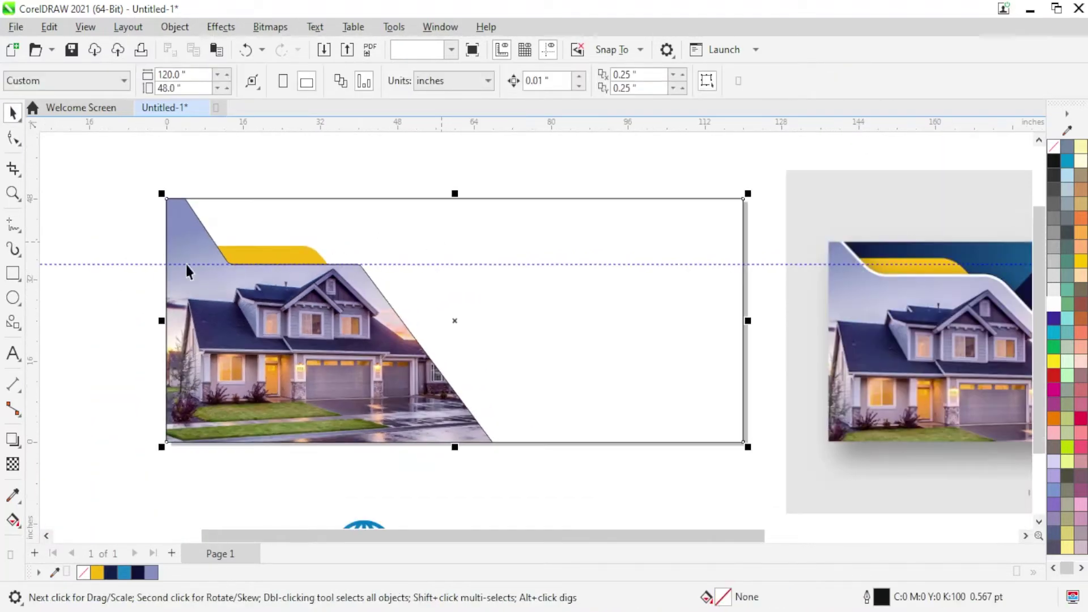
pyautogui.scroll(-1, 375, 246)
pyautogui.scroll(1, 406, 186)
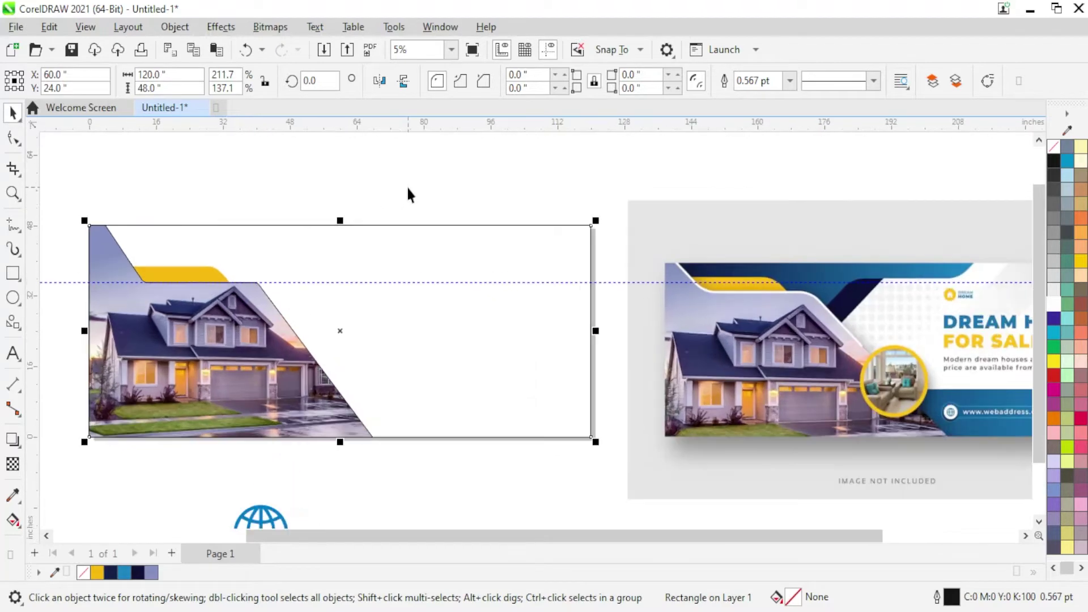
pyautogui.click(12, 273)
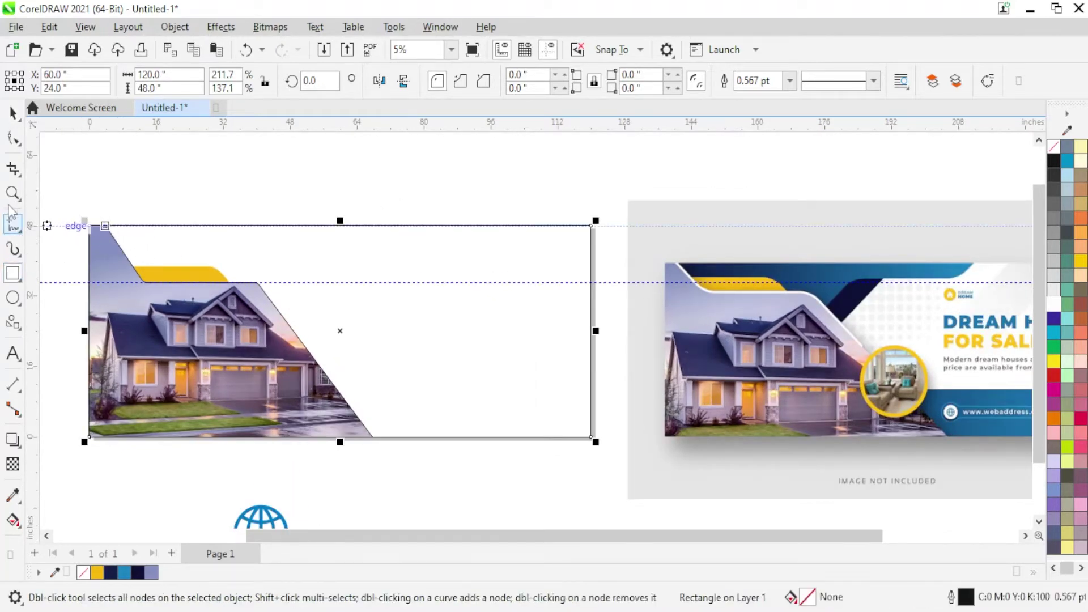
pyautogui.click(13, 112)
pyautogui.click(12, 273)
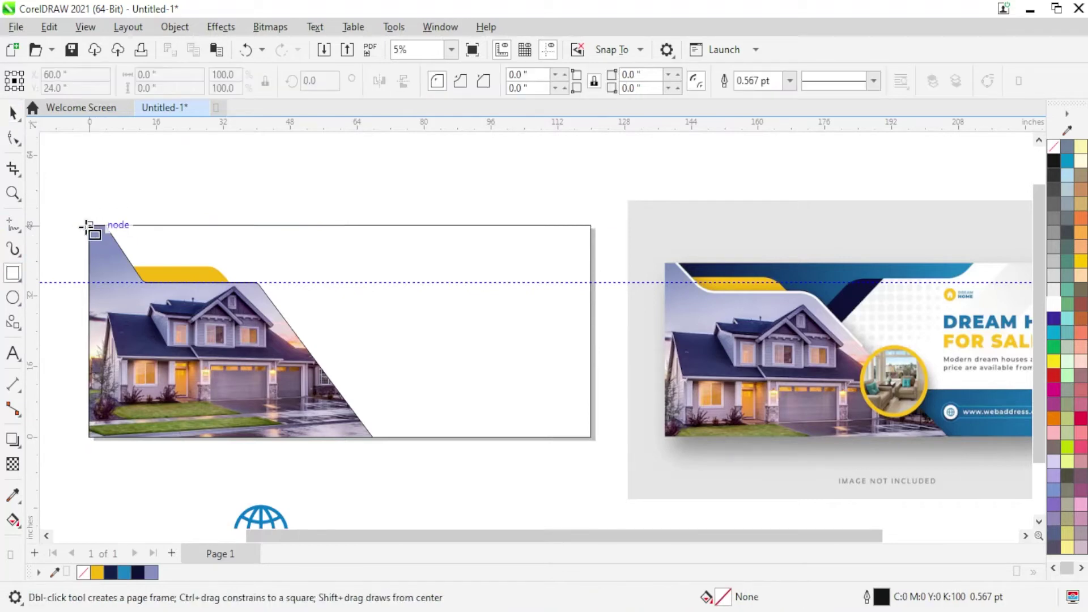
pyautogui.moveTo(89, 225); pyautogui.dragTo(435, 311)
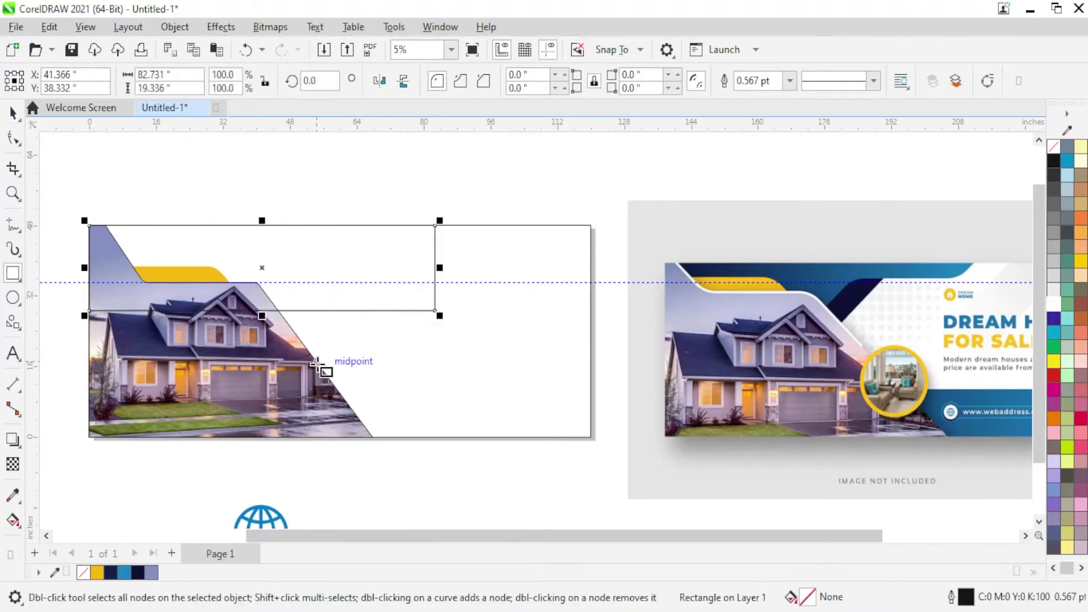
# Convert the rectangle to curves and move its bottom-right corner node up and left
pyautogui.hotkey('ctrl', 'q')
pyautogui.press('F10')
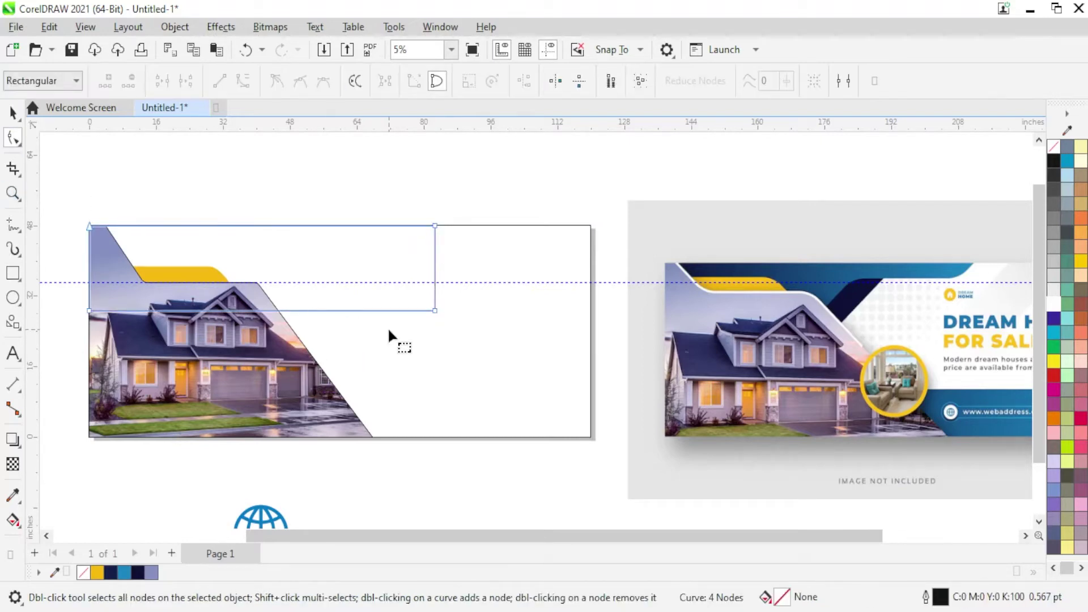
pyautogui.moveTo(435, 310); pyautogui.dragTo(435, 244)
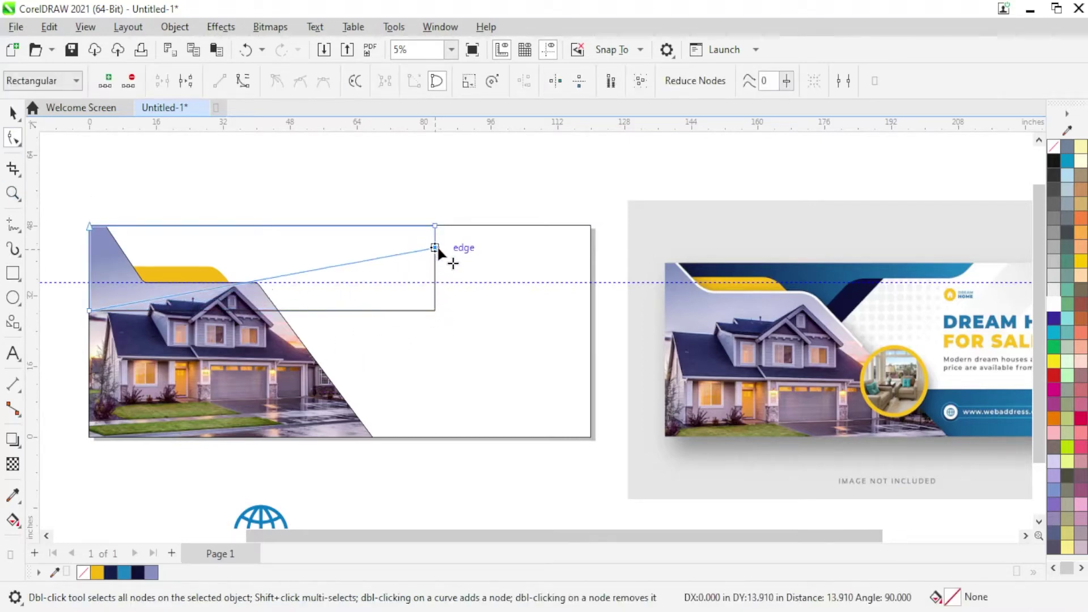
pyautogui.scroll(2, 438, 245)
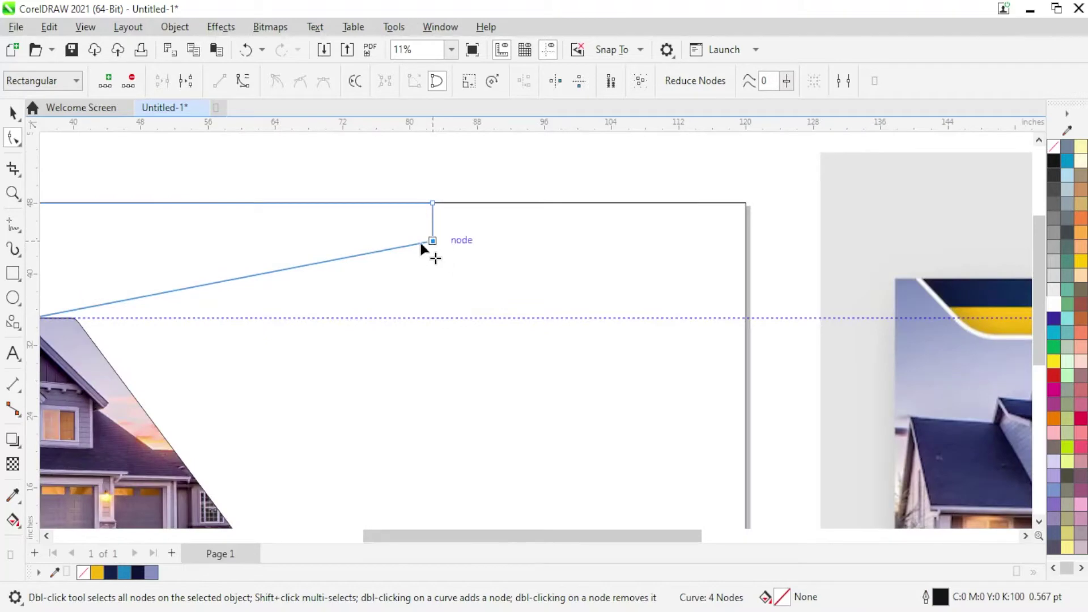
pyautogui.moveTo(420, 244); pyautogui.dragTo(376, 247)
pyautogui.scroll(-2, 378, 253)
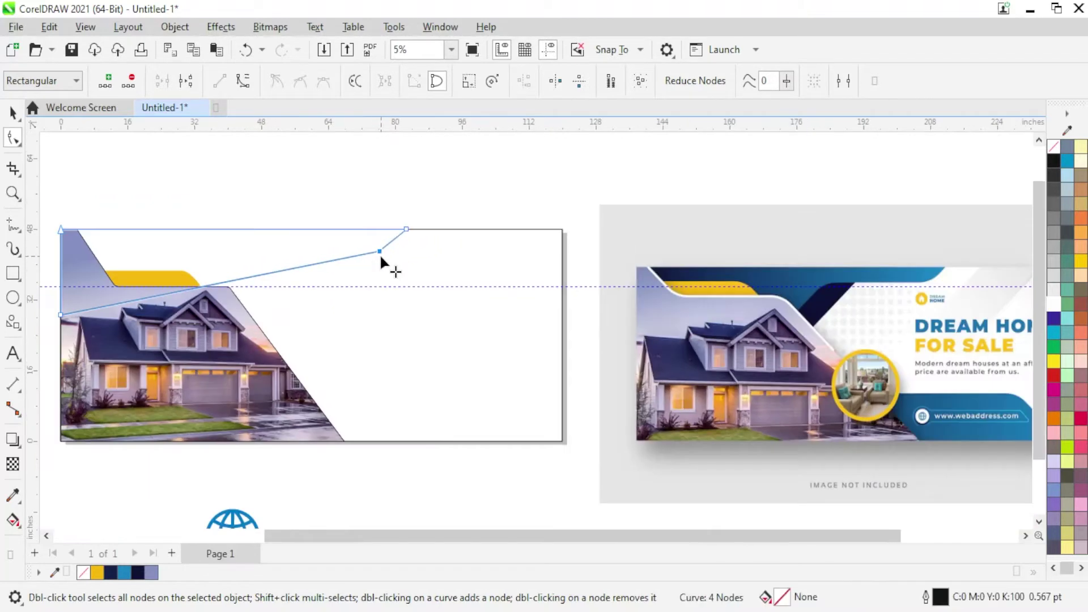
pyautogui.scroll(1, 472, 230)
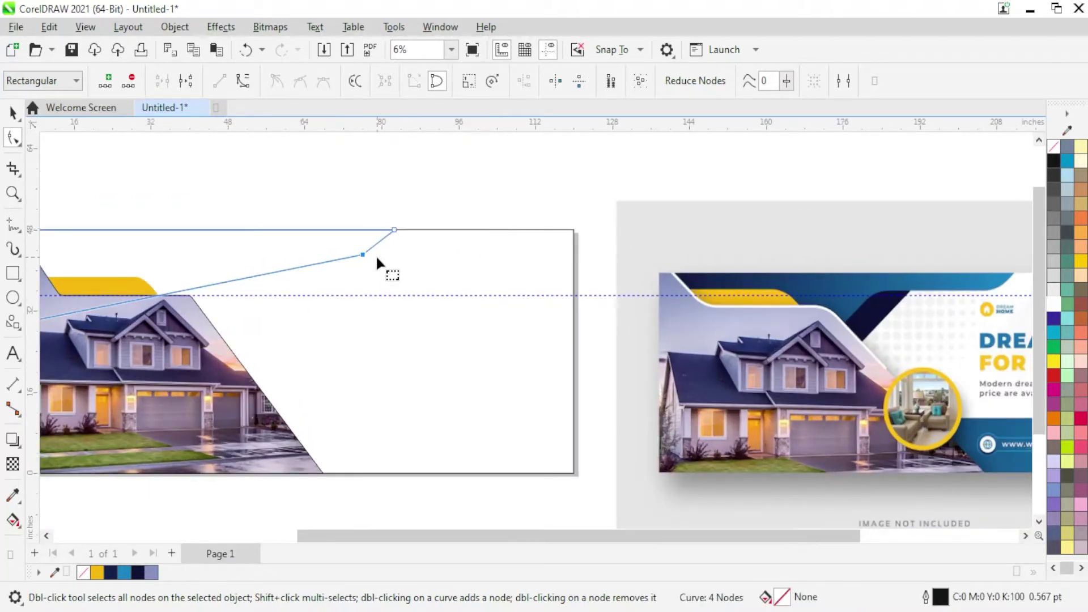
# Add a node on the sloping lower edge, pull it up-left, and place a horizontal guideline
pyautogui.doubleClick(230, 280)
pyautogui.moveTo(230, 279); pyautogui.dragTo(185, 258)
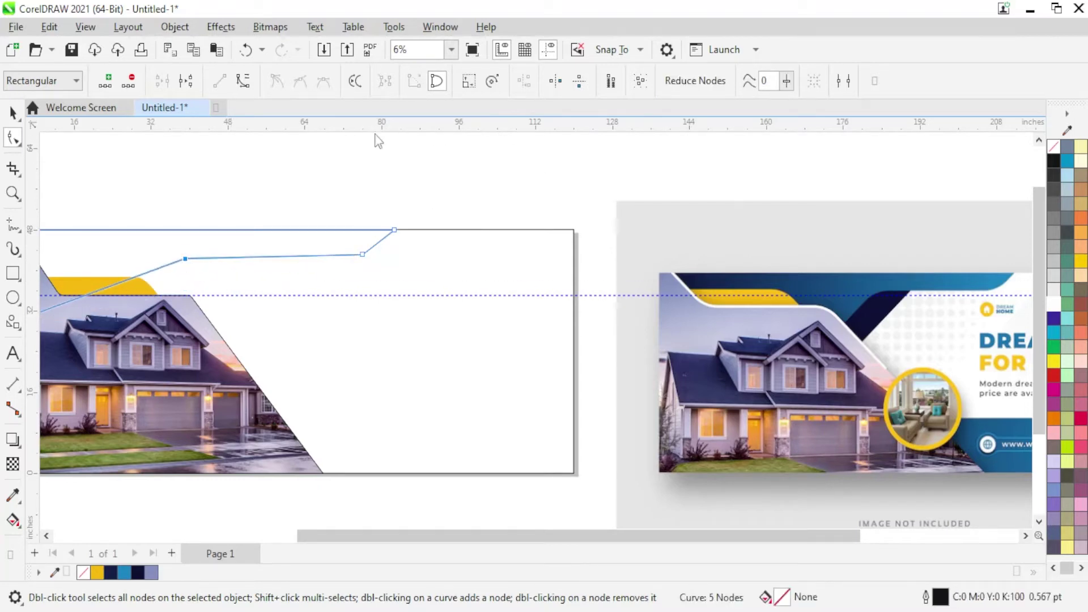
pyautogui.moveTo(378, 125); pyautogui.dragTo(363, 253)
pyautogui.scroll(2, 188, 257)
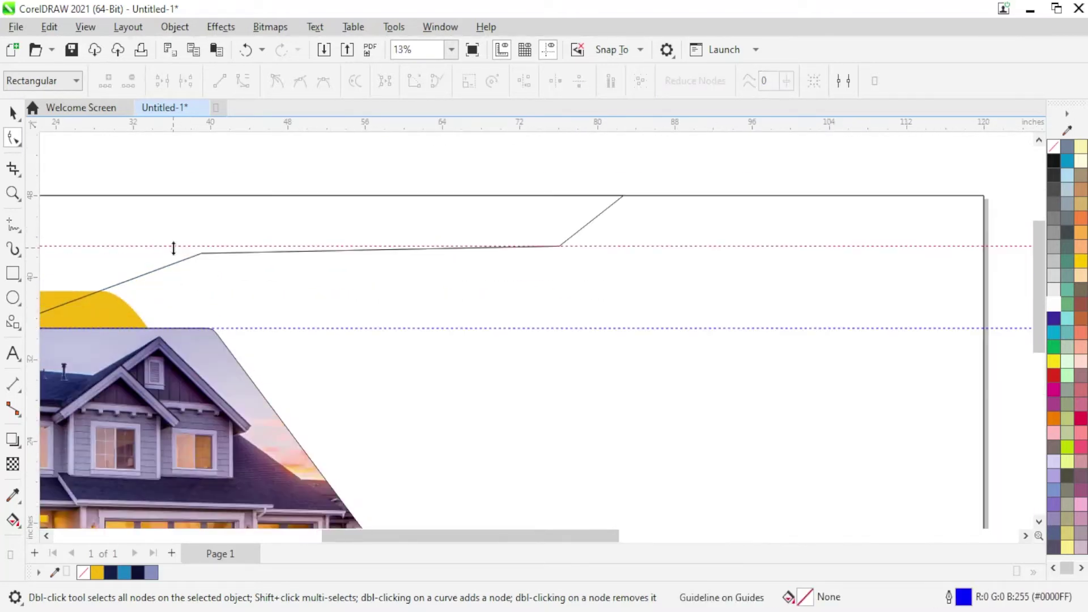
pyautogui.click(201, 249)
pyautogui.scroll(1, 201, 248)
pyautogui.scroll(1, 209, 272)
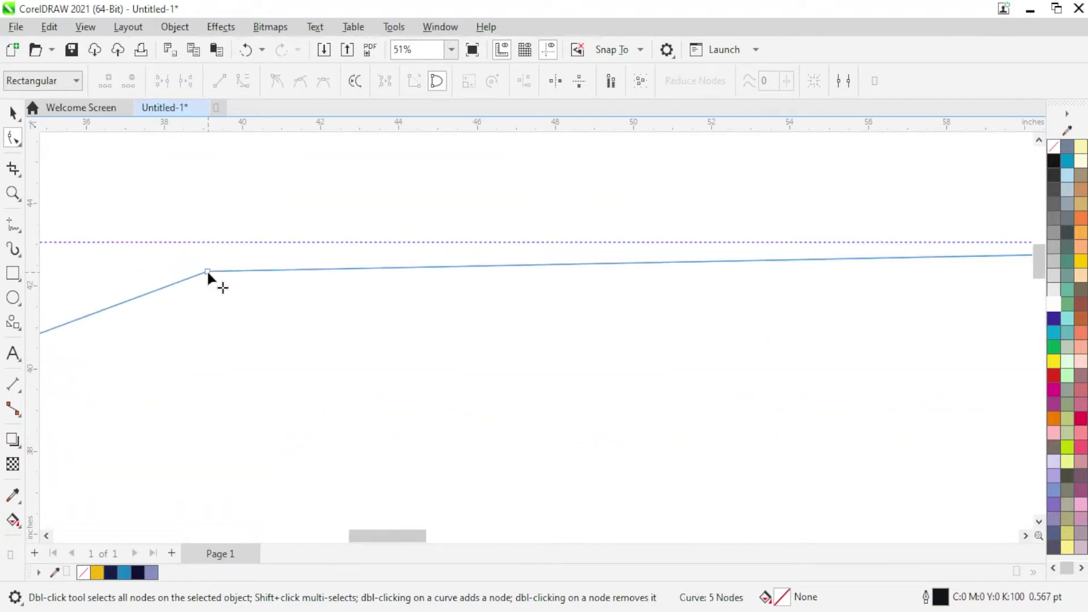
# Snap the left node onto the guideline and slide it right along it
pyautogui.moveTo(206, 269); pyautogui.dragTo(201, 243)
pyautogui.scroll(-2, 204, 283)
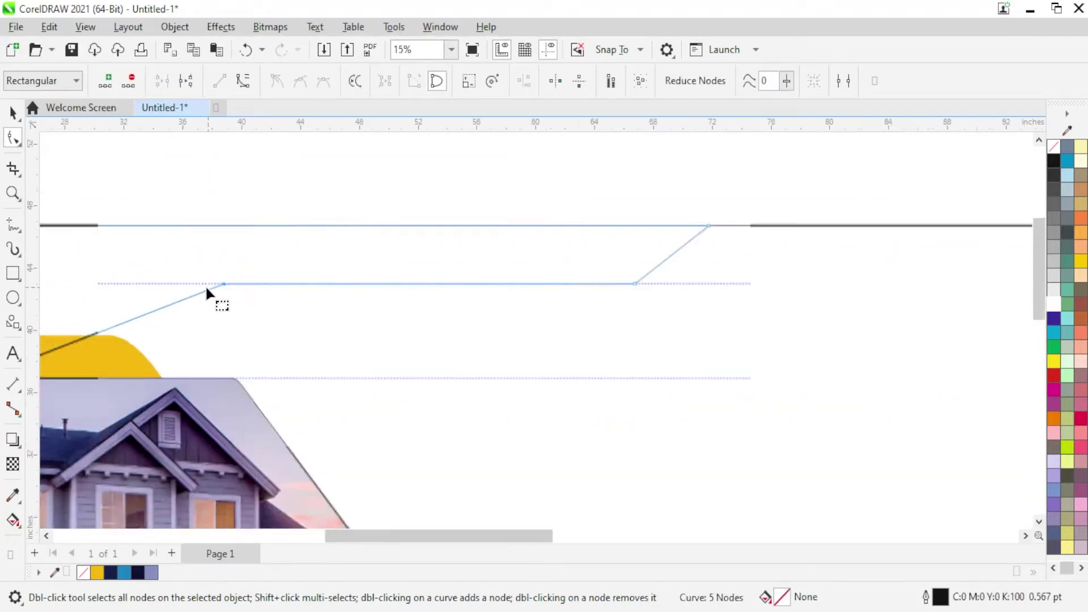
pyautogui.scroll(-1, 202, 286)
pyautogui.scroll(1, 201, 287)
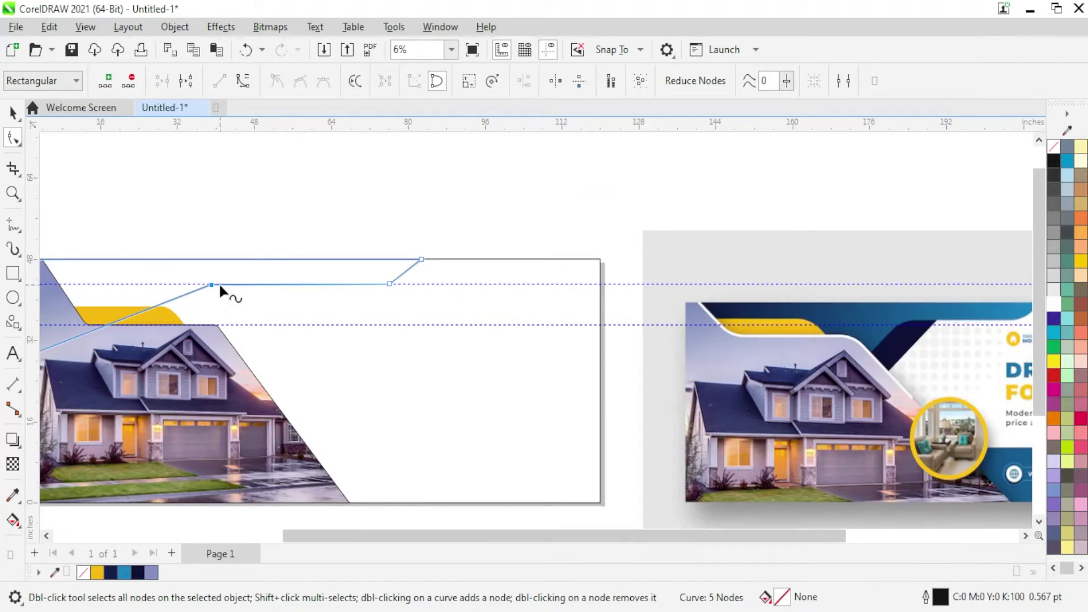
pyautogui.scroll(-1, 219, 282)
pyautogui.moveTo(212, 283); pyautogui.dragTo(273, 284)
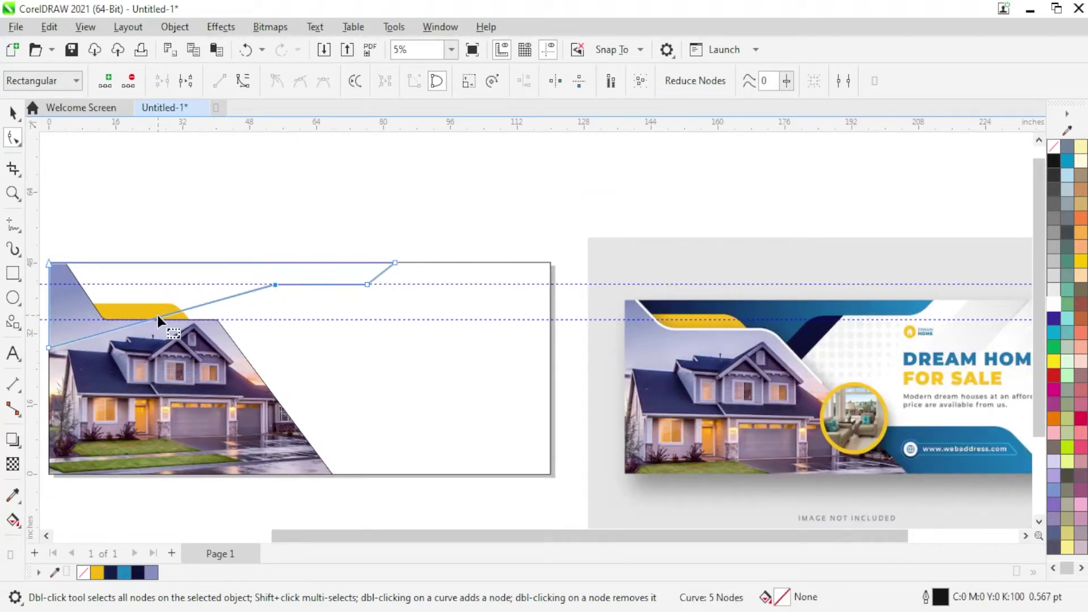
# Add another node on the sloping edge and pull it down toward the photo's edge
pyautogui.doubleClick(176, 311)
pyautogui.moveTo(177, 313); pyautogui.dragTo(227, 344)
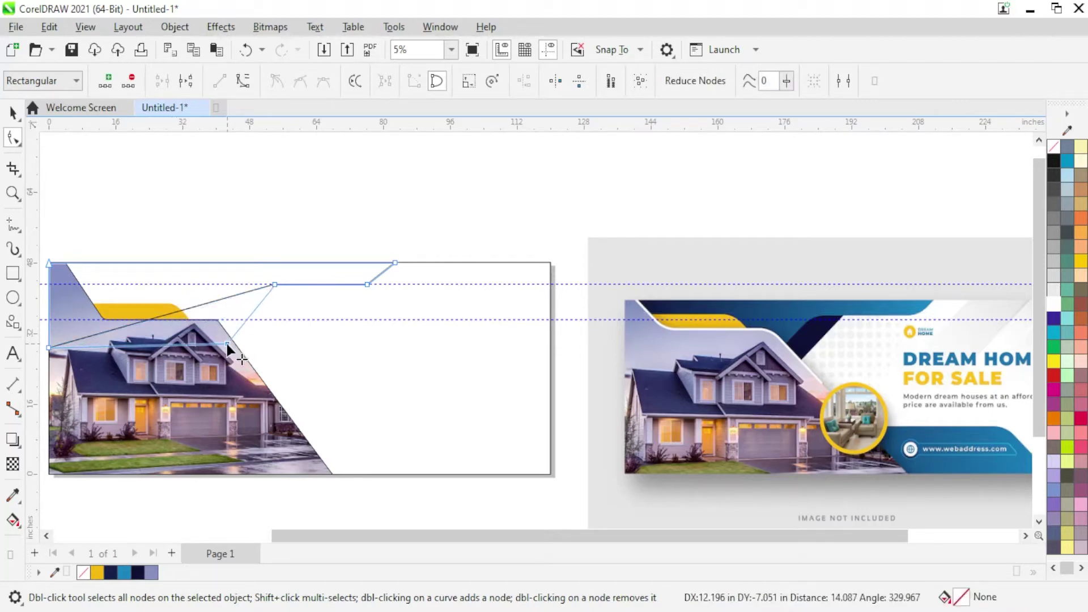
pyautogui.moveTo(226, 345); pyautogui.dragTo(221, 340)
pyautogui.scroll(2, 222, 334)
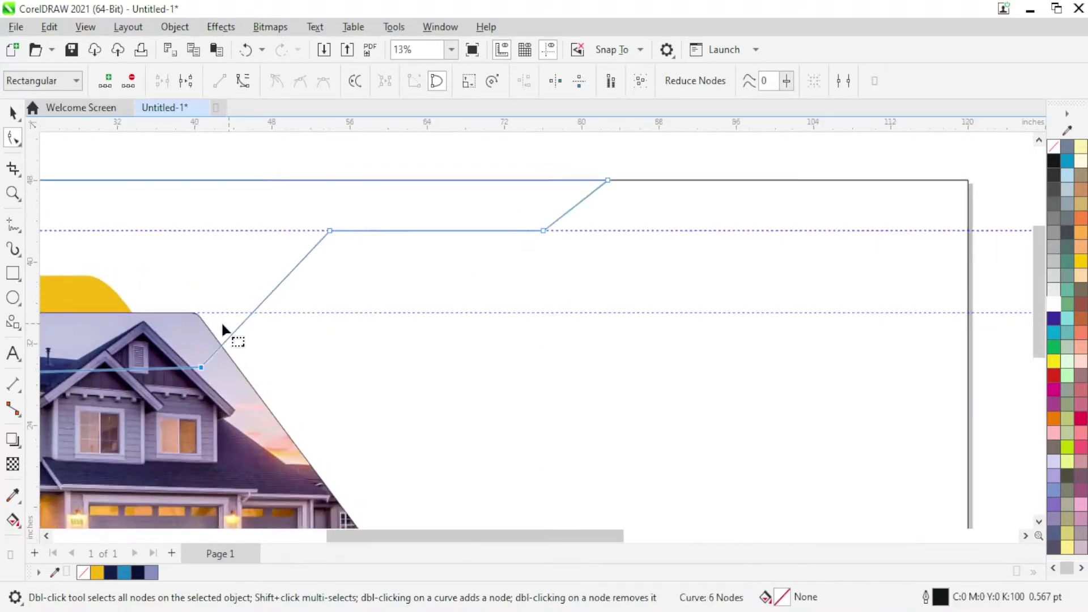
pyautogui.scroll(1, 204, 331)
pyautogui.scroll(1, 195, 323)
pyautogui.scroll(2, 199, 309)
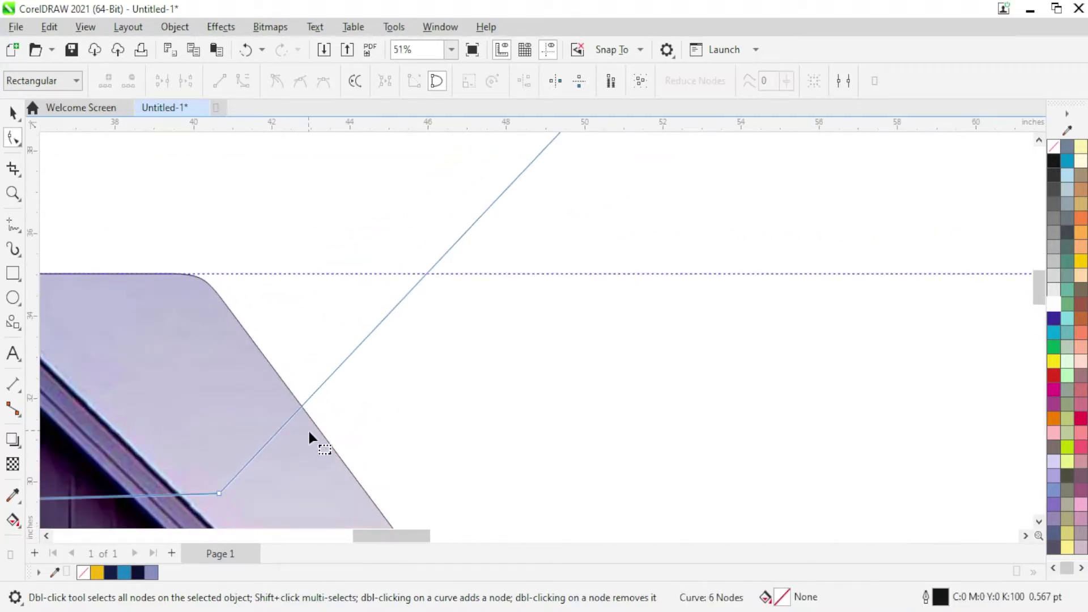
# Drag the house photo frame's outline nodes and handles to soften its rounded top corner
pyautogui.click(251, 364)
pyautogui.moveTo(225, 302); pyautogui.dragTo(253, 338)
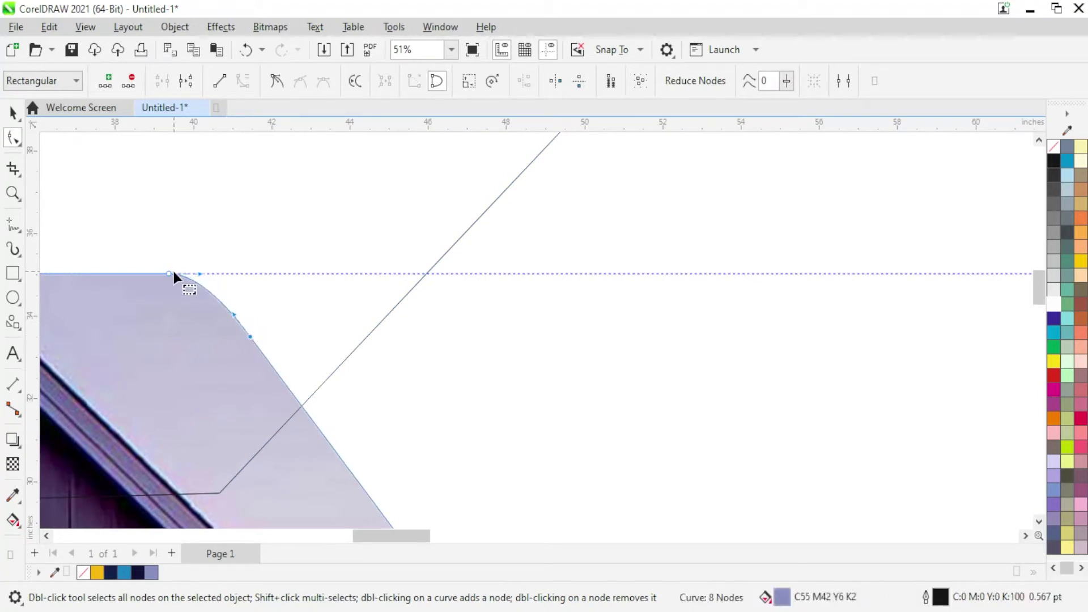
pyautogui.moveTo(173, 274); pyautogui.dragTo(144, 274)
pyautogui.moveTo(199, 294); pyautogui.dragTo(262, 317)
pyautogui.scroll(2, 249, 306)
pyautogui.click(252, 366)
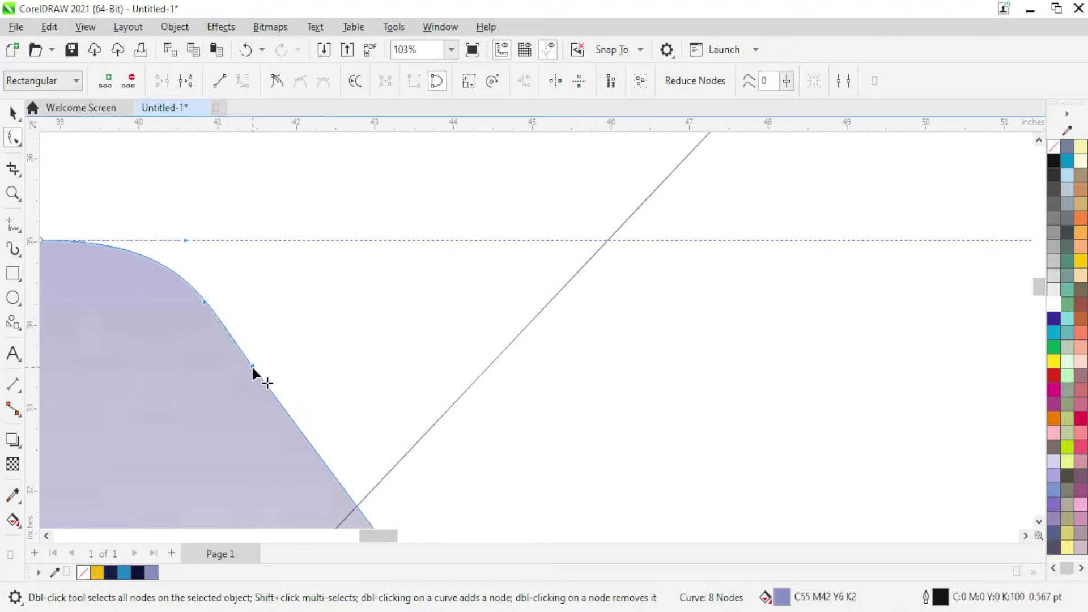
pyautogui.rightClick(252, 367)
pyautogui.click(515, 7)
pyautogui.scroll(-1, 281, 267)
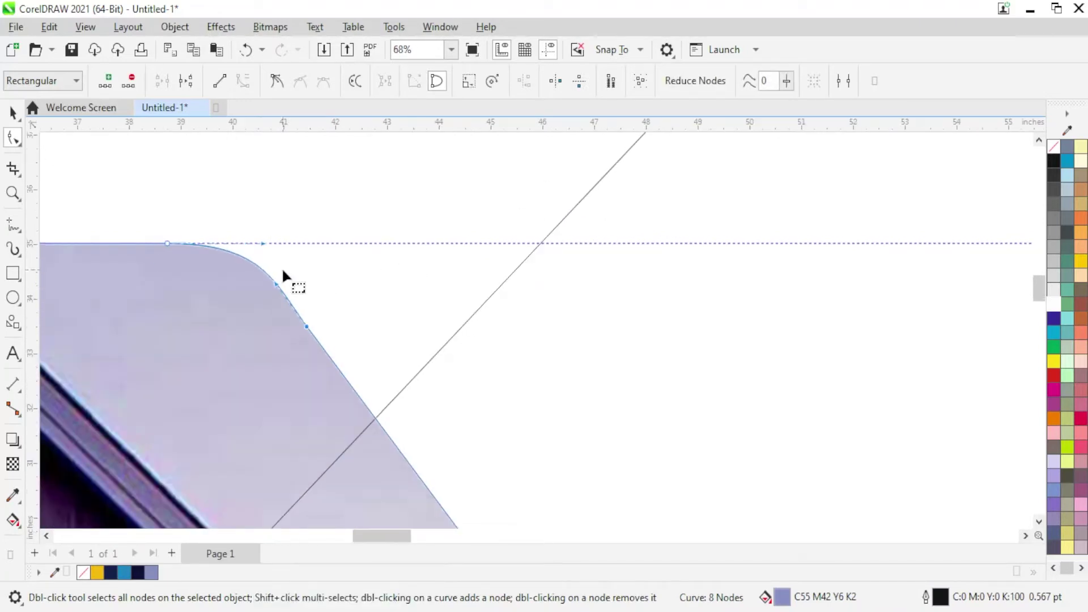
pyautogui.scroll(1, 283, 275)
pyautogui.moveTo(259, 239); pyautogui.dragTo(243, 239)
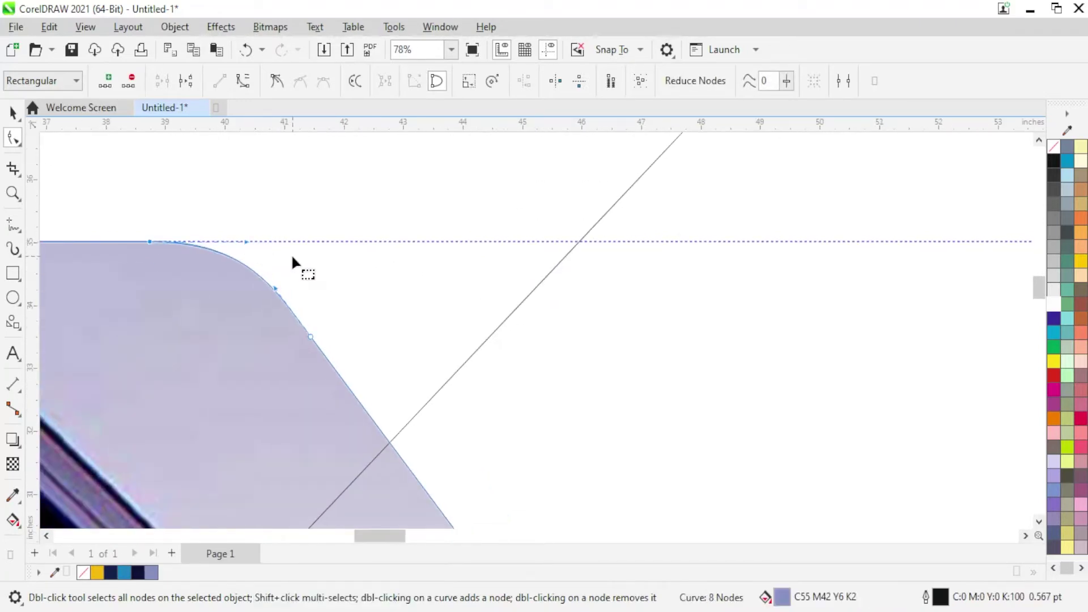
# Select the top bar rectangle and convert it to curves with Ctrl+Q
pyautogui.scroll(-2, 282, 285)
pyautogui.click(264, 365)
pyautogui.scroll(-1, 264, 366)
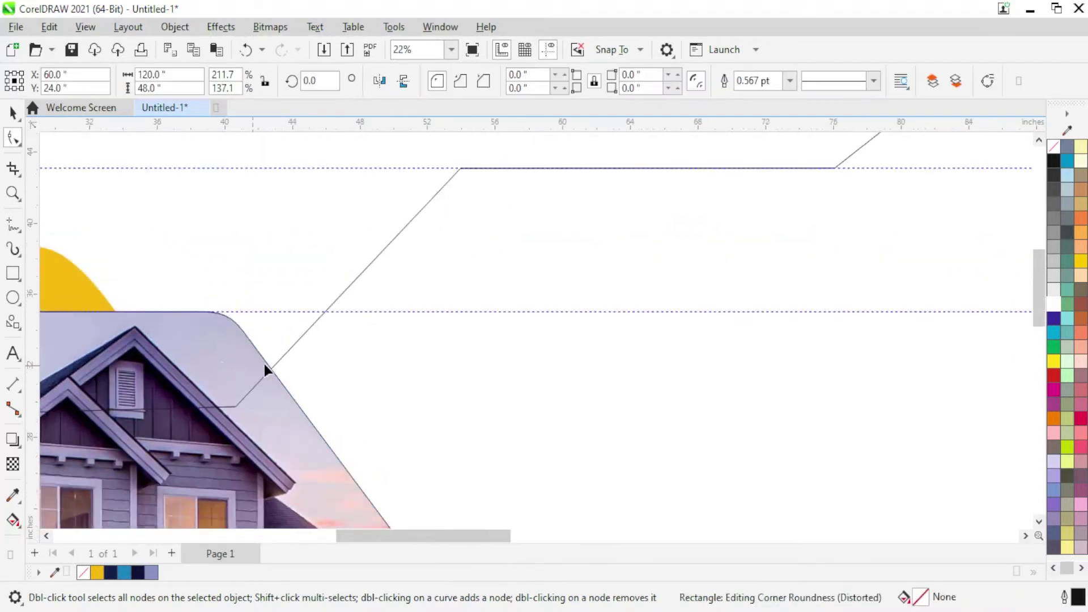
pyautogui.scroll(-1, 371, 266)
pyautogui.scroll(-2, 373, 267)
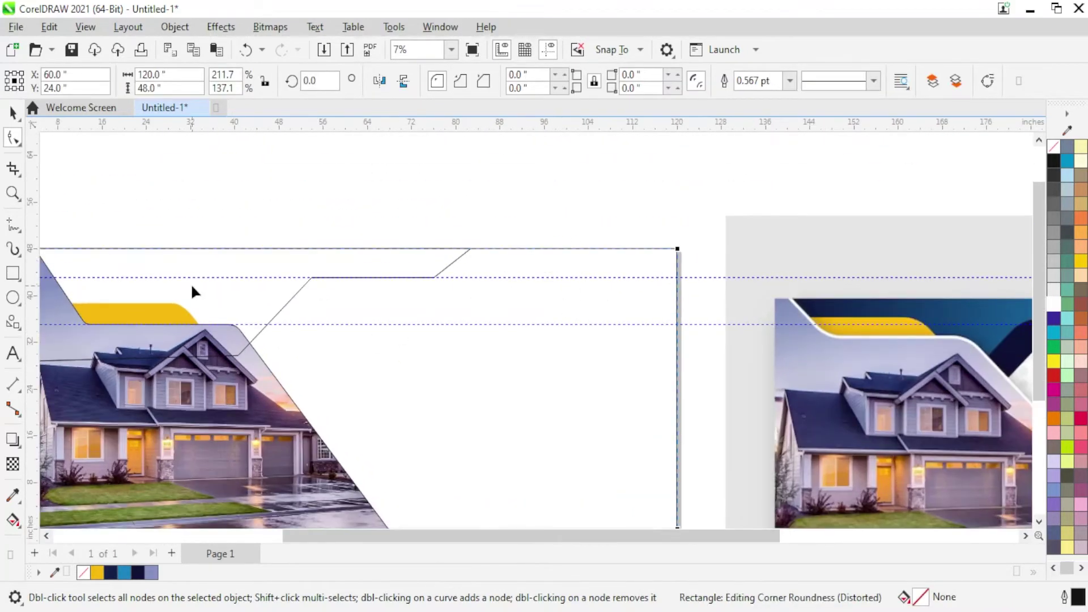
pyautogui.scroll(-1, 529, 279)
pyautogui.scroll(1, 317, 282)
pyautogui.scroll(2, 243, 277)
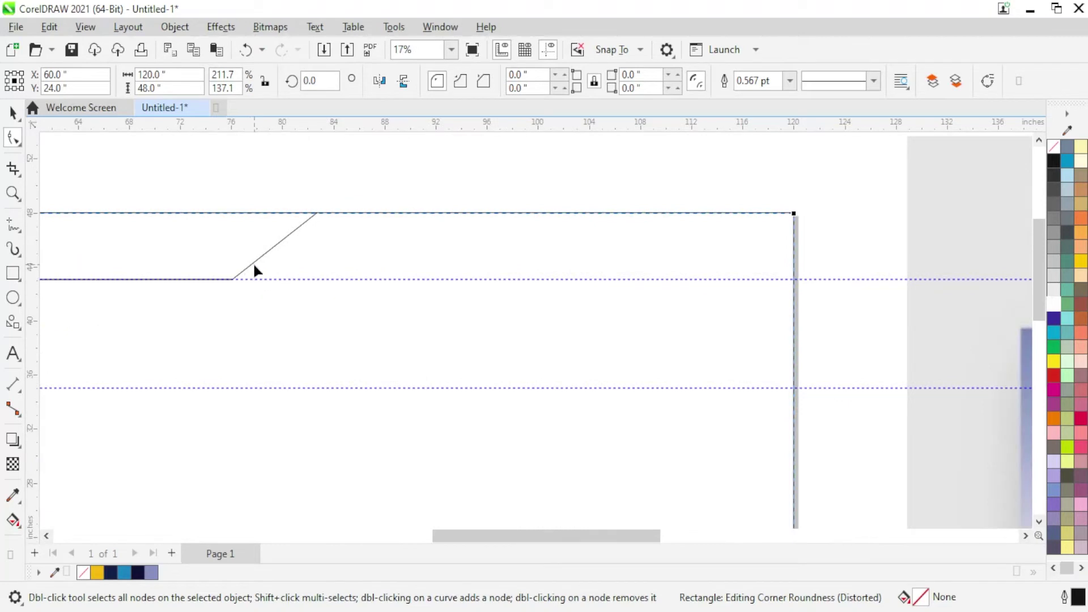
pyautogui.hotkey('ctrl', 'q')
# Slide the diagonal's lower node left to lengthen the slope, and bend the upper step segment
pyautogui.click(230, 278)
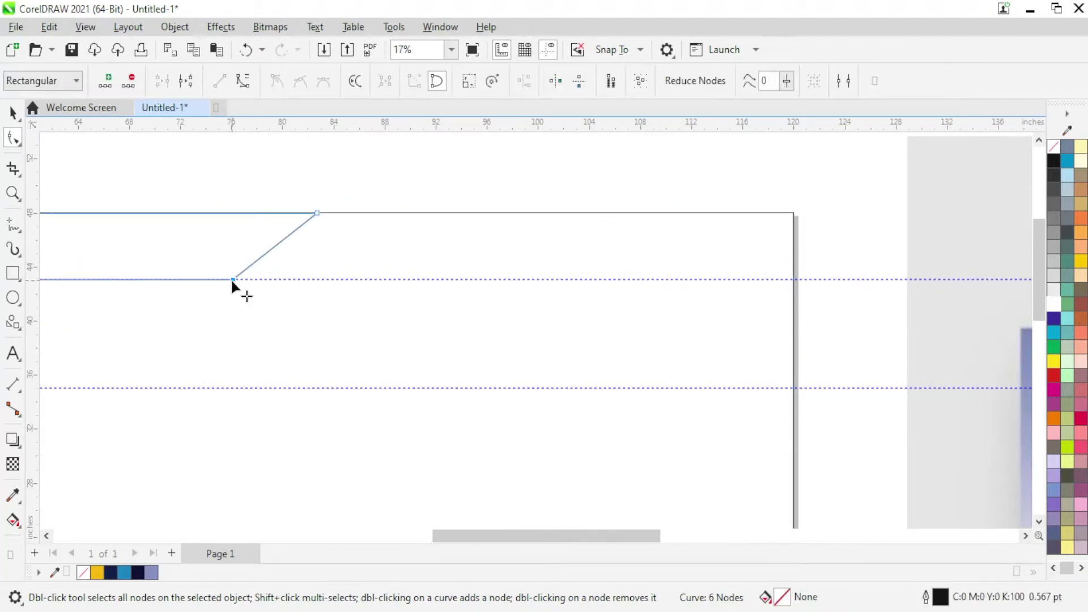
pyautogui.moveTo(232, 279); pyautogui.dragTo(174, 280)
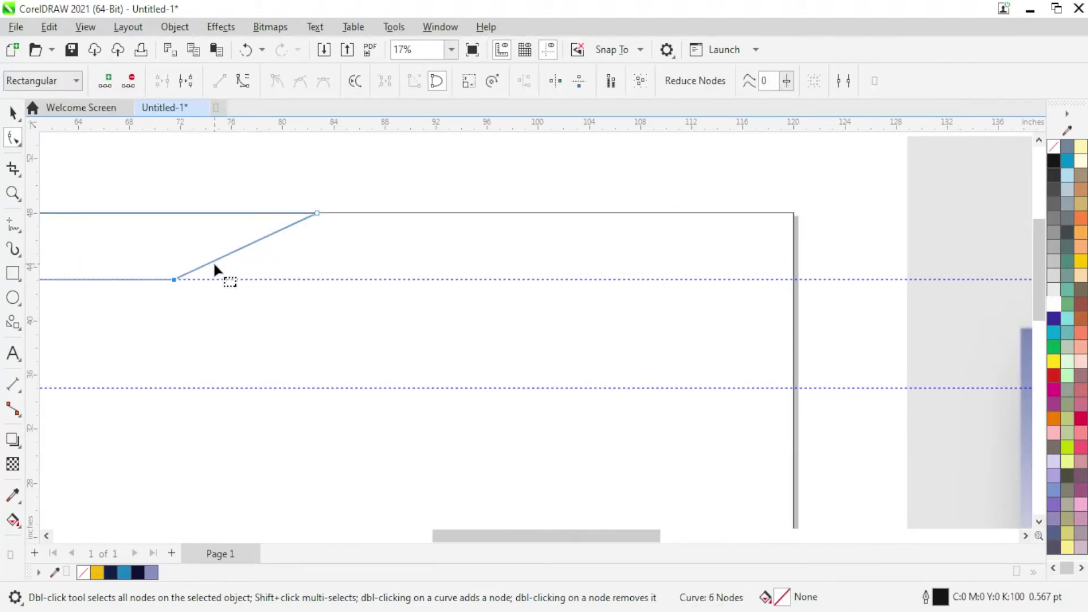
pyautogui.click(214, 265)
pyautogui.click(226, 256)
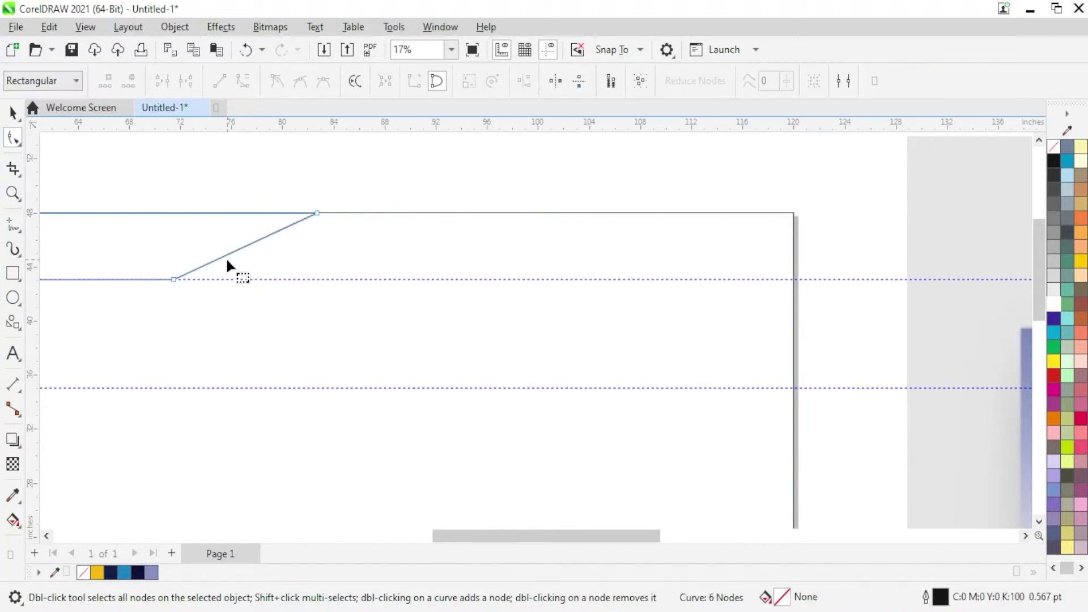
pyautogui.click(227, 259)
pyautogui.click(243, 81)
pyautogui.moveTo(222, 259)
pyautogui.mouseDown()
pyautogui.moveTo(234, 286)
pyautogui.moveTo(269, 239)
pyautogui.moveTo(281, 249)
pyautogui.mouseUp()
# Add a node on the flat top edge, move it onto the slope, and curve the joining segment
pyautogui.scroll(-2, 331, 280)
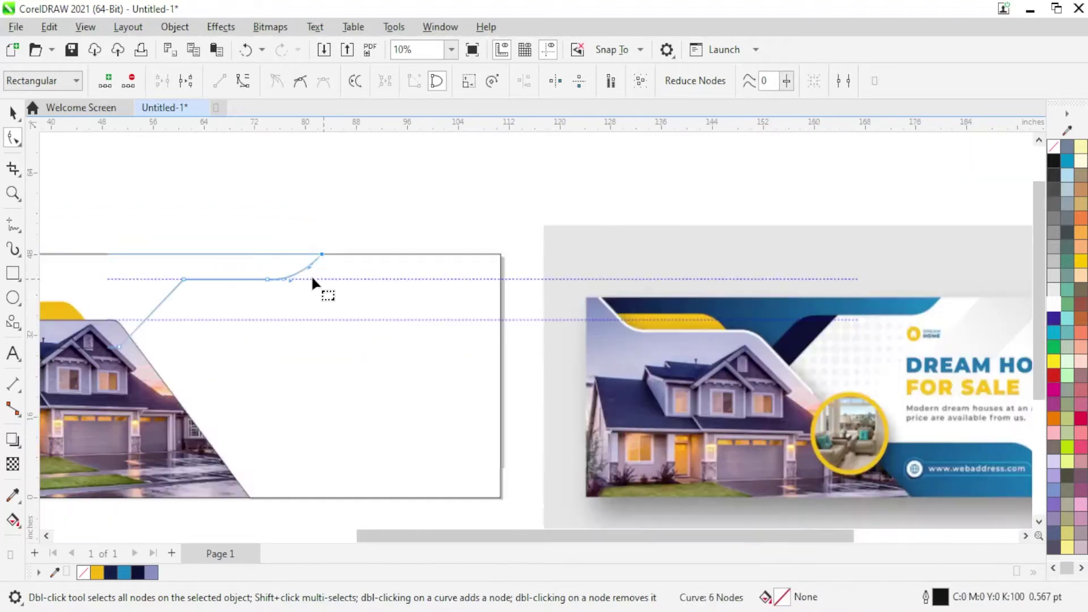
pyautogui.scroll(-1, 308, 274)
pyautogui.scroll(1, 305, 272)
pyautogui.scroll(1, 185, 290)
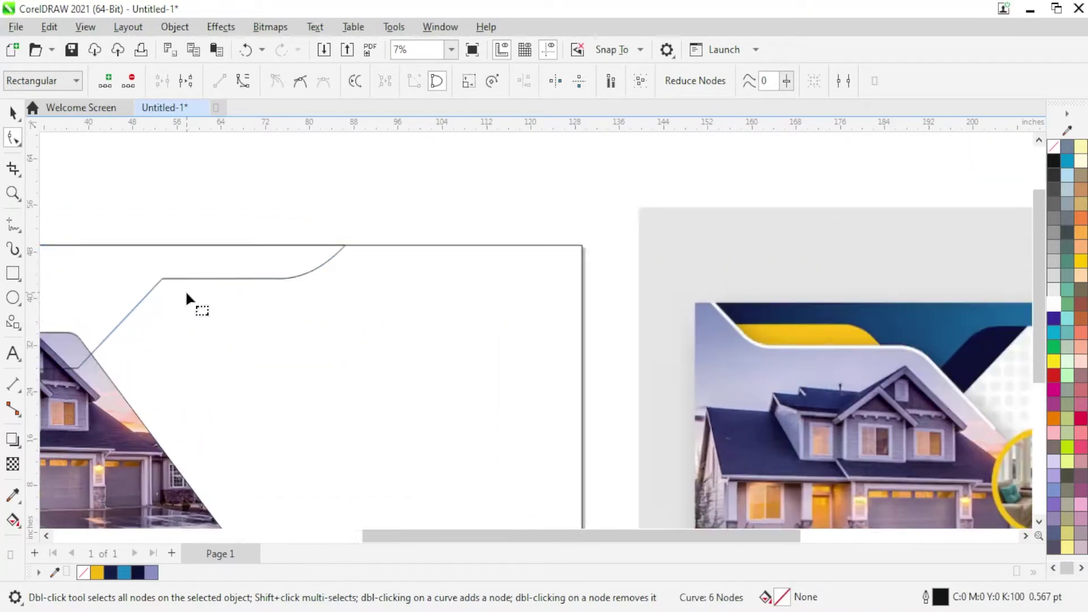
pyautogui.scroll(1, 135, 276)
pyautogui.doubleClick(186, 267)
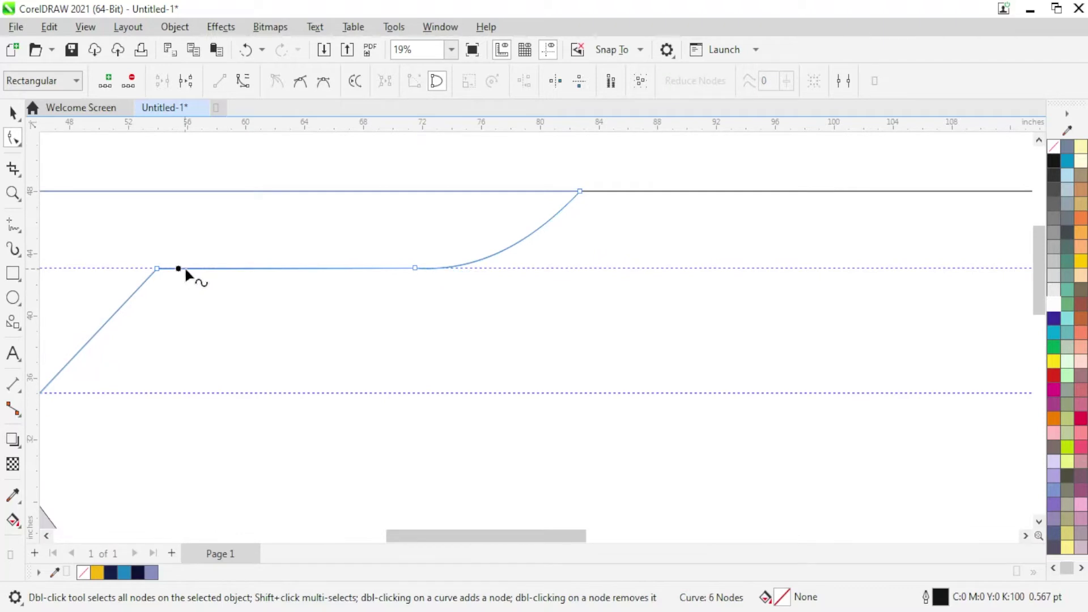
pyautogui.scroll(1, 147, 305)
pyautogui.moveTo(197, 249); pyautogui.dragTo(156, 294)
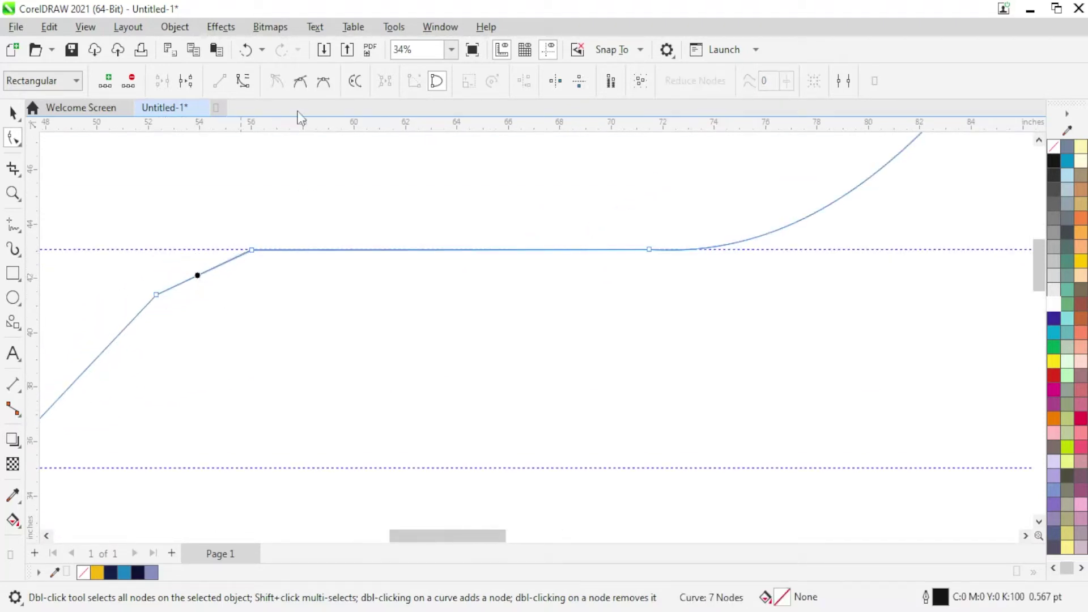
pyautogui.scroll(1, 192, 339)
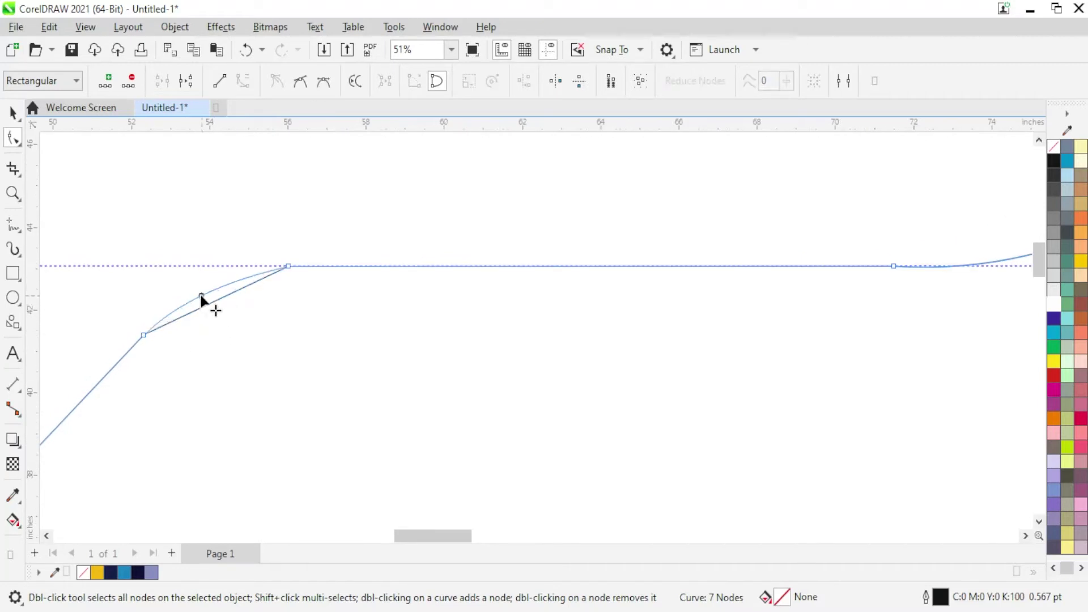
pyautogui.moveTo(213, 308); pyautogui.dragTo(208, 285)
# Set both bend nodes of the top bar to Smooth
pyautogui.click(288, 266)
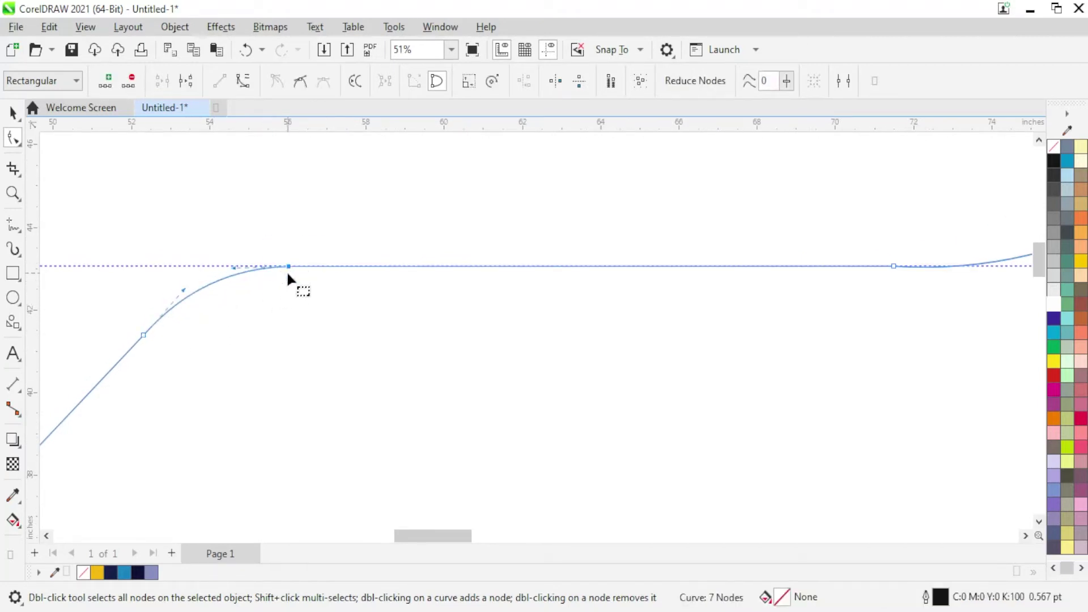
pyautogui.rightClick(288, 265)
pyautogui.click(340, 426)
pyautogui.rightClick(142, 336)
pyautogui.click(205, 183)
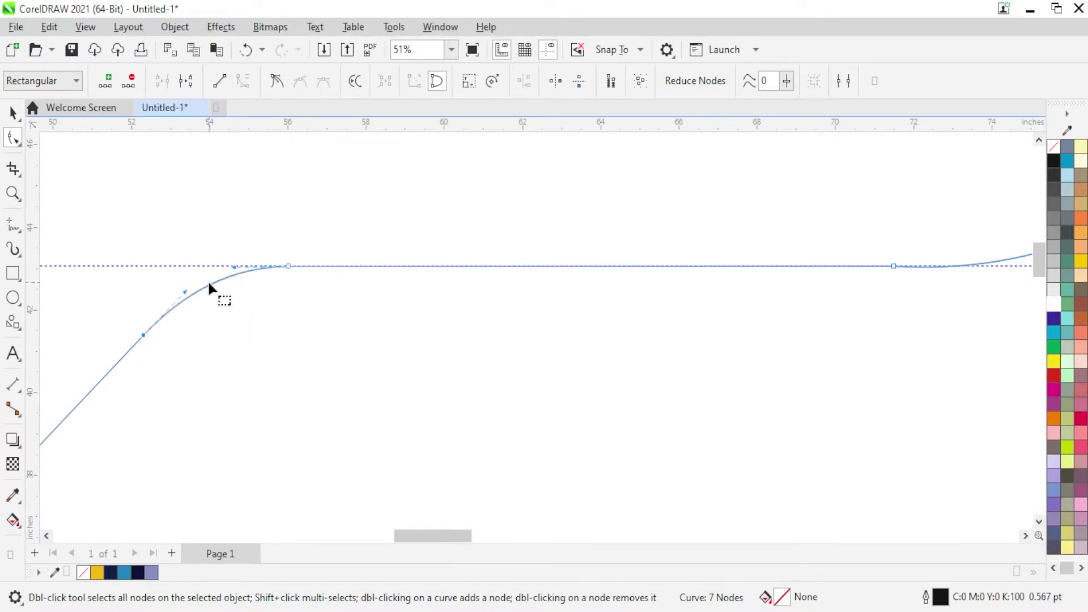
pyautogui.scroll(-3, 239, 297)
pyautogui.scroll(-2, 264, 311)
pyautogui.scroll(-1, 271, 308)
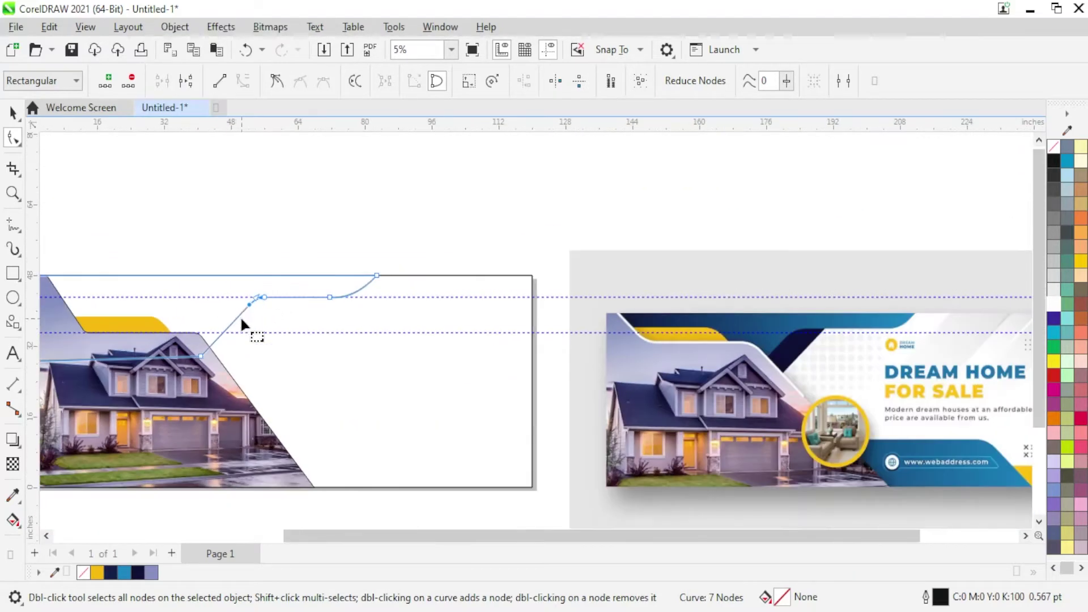
# Draw a small rectangle and move it onto the top bar's slanted edge
pyautogui.click(12, 113)
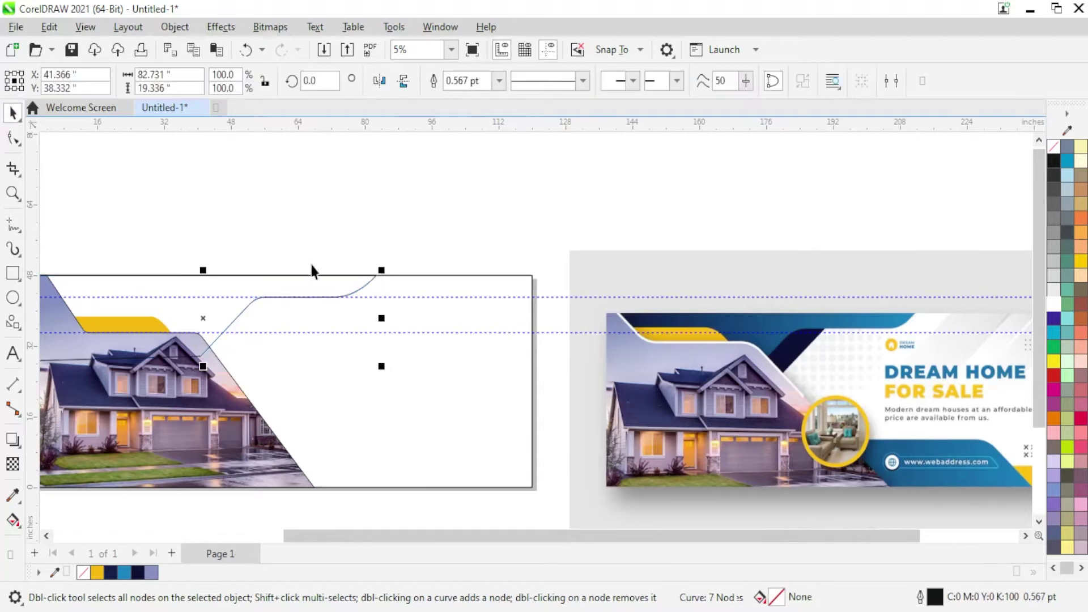
pyautogui.scroll(1, 267, 334)
pyautogui.scroll(1, 249, 343)
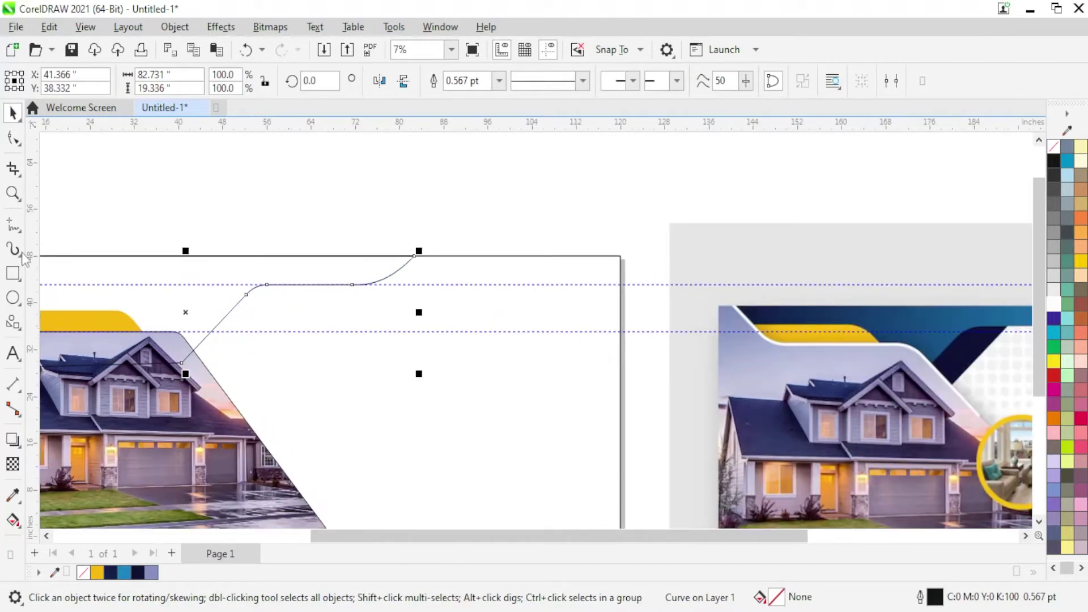
pyautogui.click(12, 273)
pyautogui.scroll(-1, 328, 360)
pyautogui.moveTo(336, 361); pyautogui.dragTo(287, 469)
pyautogui.press('space')
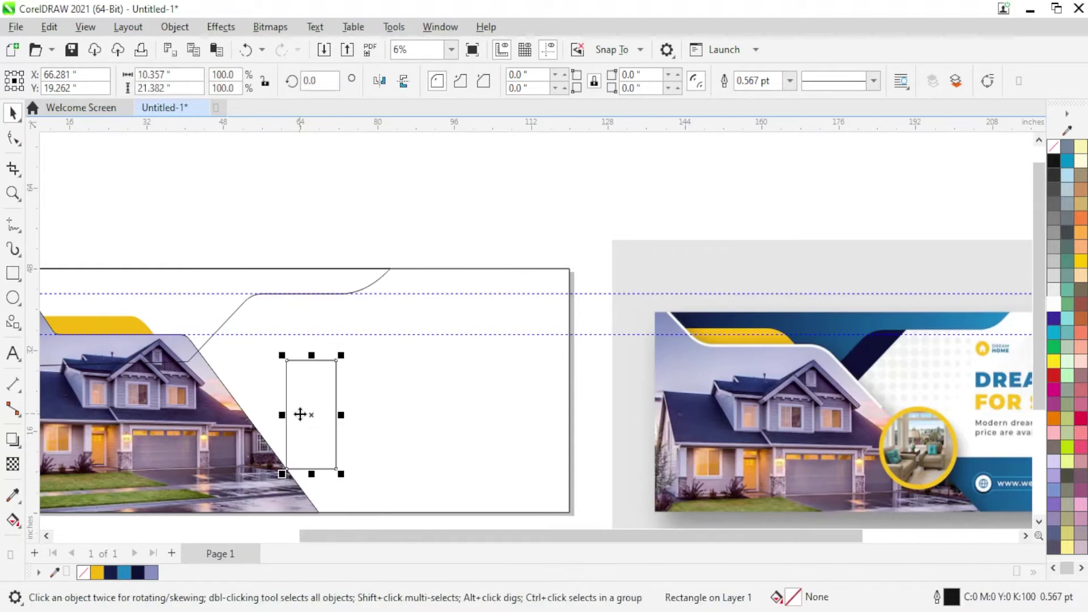
pyautogui.moveTo(300, 411)
pyautogui.mouseDown()
pyautogui.moveTo(204, 328)
pyautogui.moveTo(217, 333)
pyautogui.mouseUp()
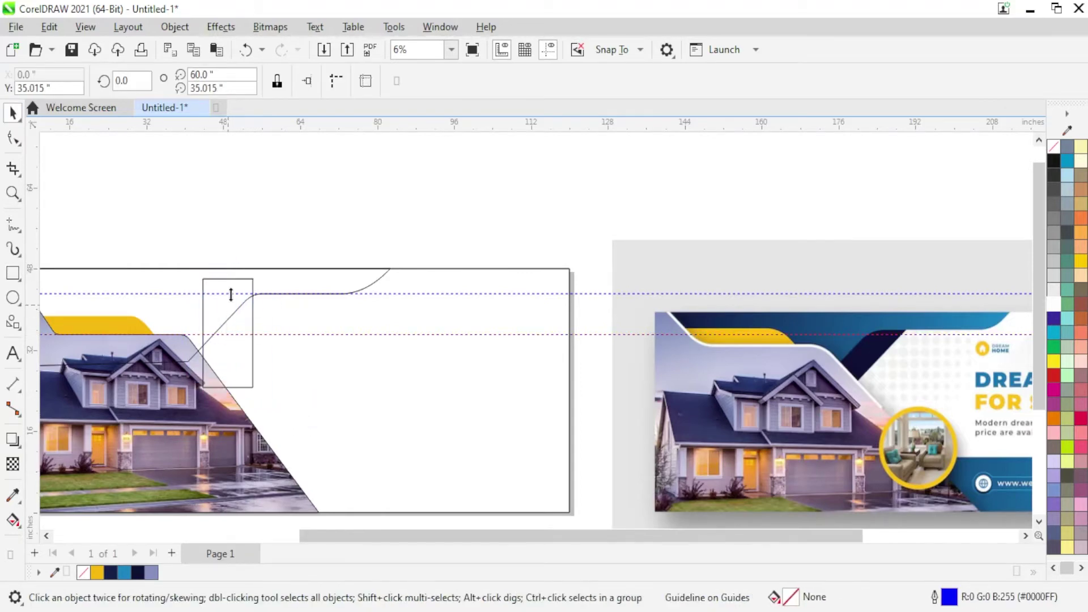
# Rotate the rectangle about 327° to follow the bar's slope
pyautogui.click(243, 328)
pyautogui.click(241, 340)
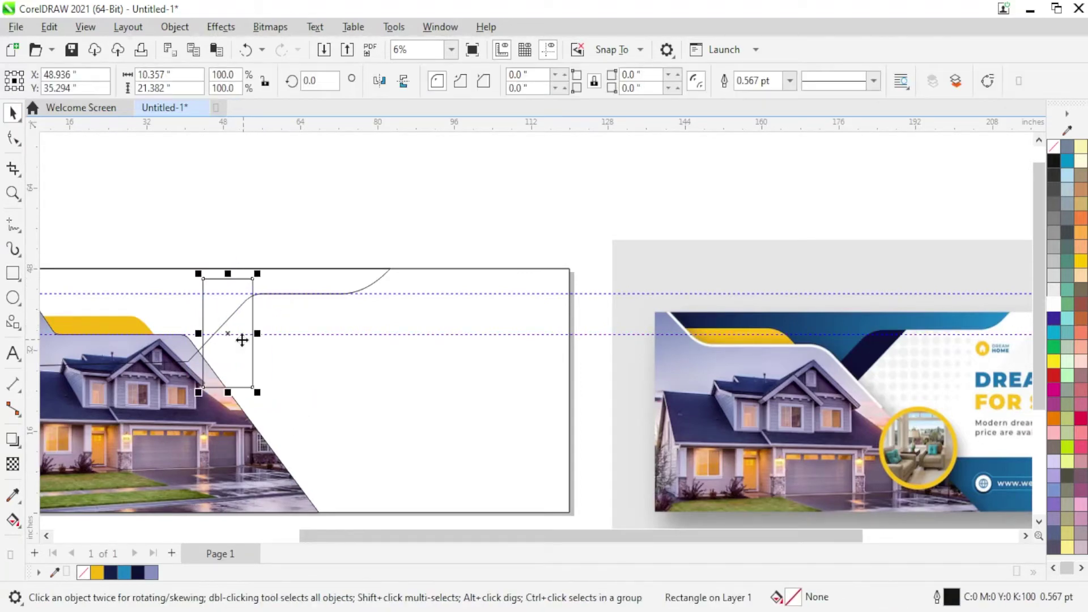
pyautogui.click(256, 286)
pyautogui.moveTo(257, 286); pyautogui.dragTo(283, 300)
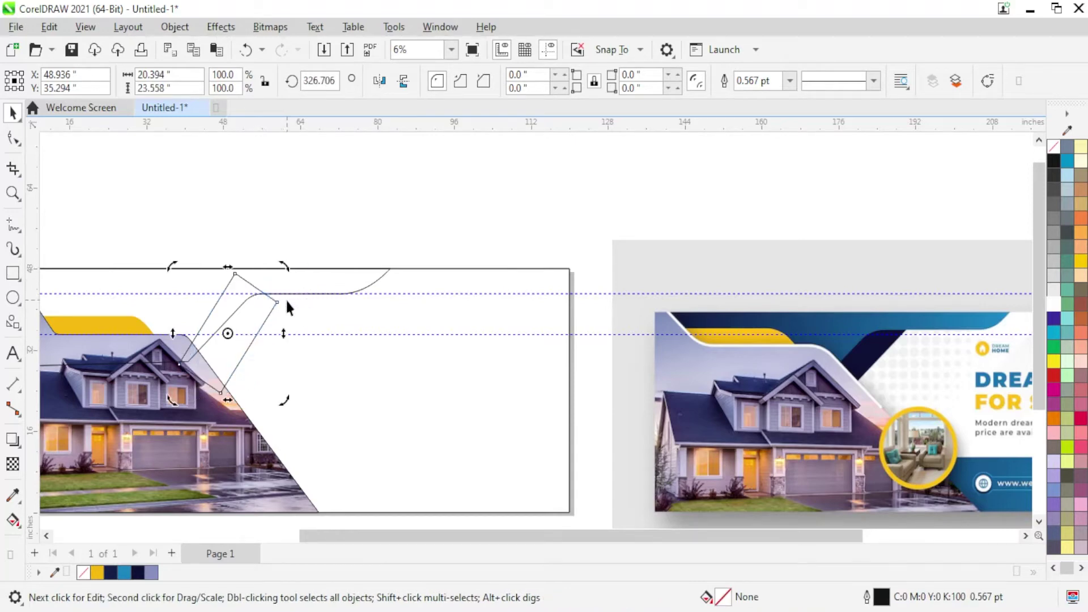
# Convert the rotated rectangle to curves and drag its edges to fit the slope
pyautogui.click(13, 139)
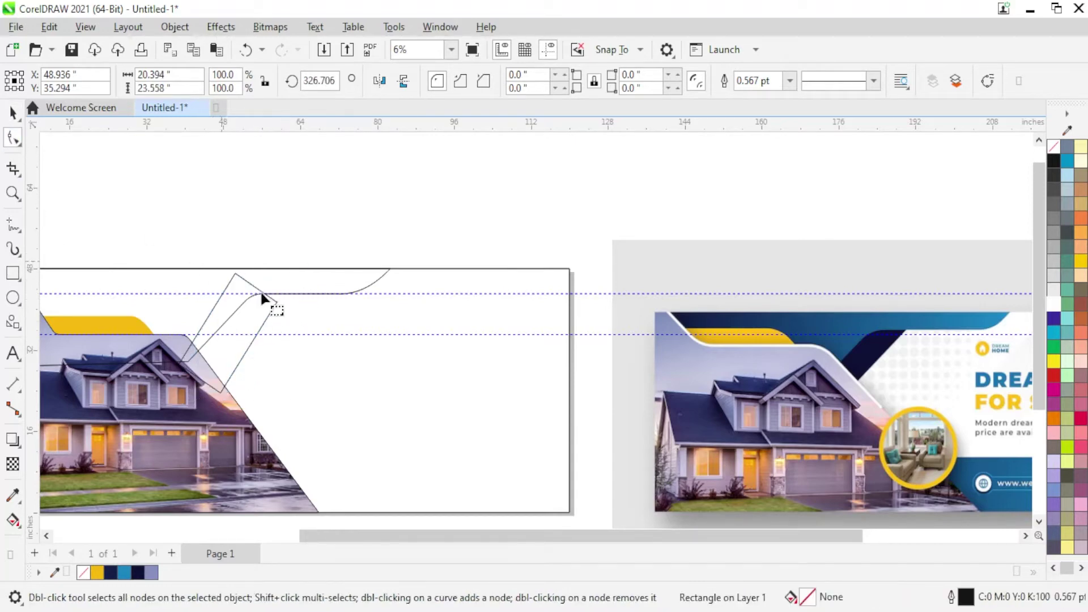
pyautogui.click(281, 312)
pyautogui.hotkey('ctrl', 'q')
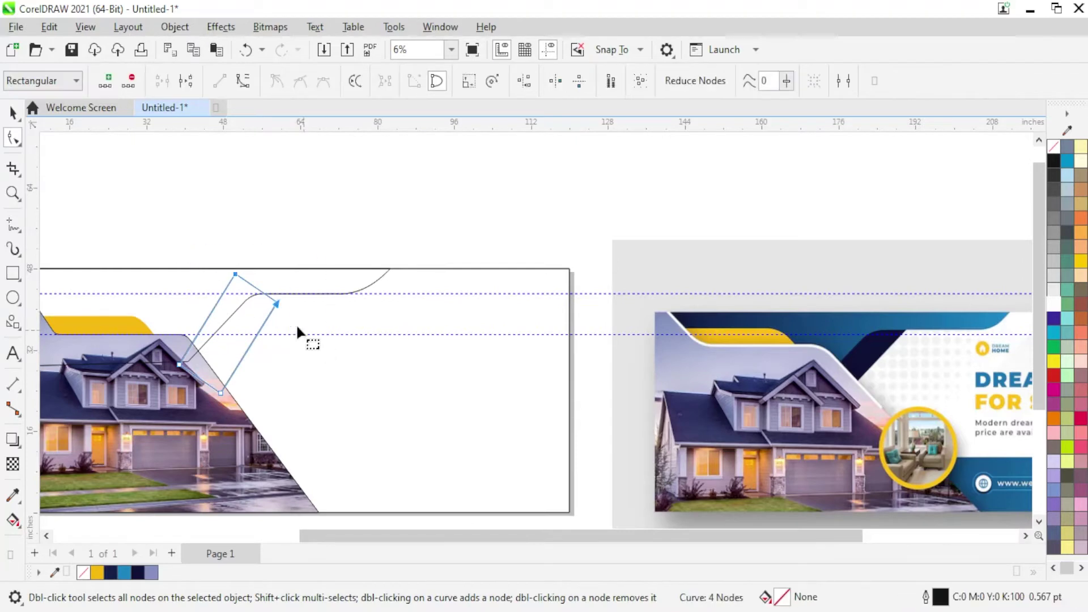
pyautogui.moveTo(278, 303); pyautogui.dragTo(294, 285)
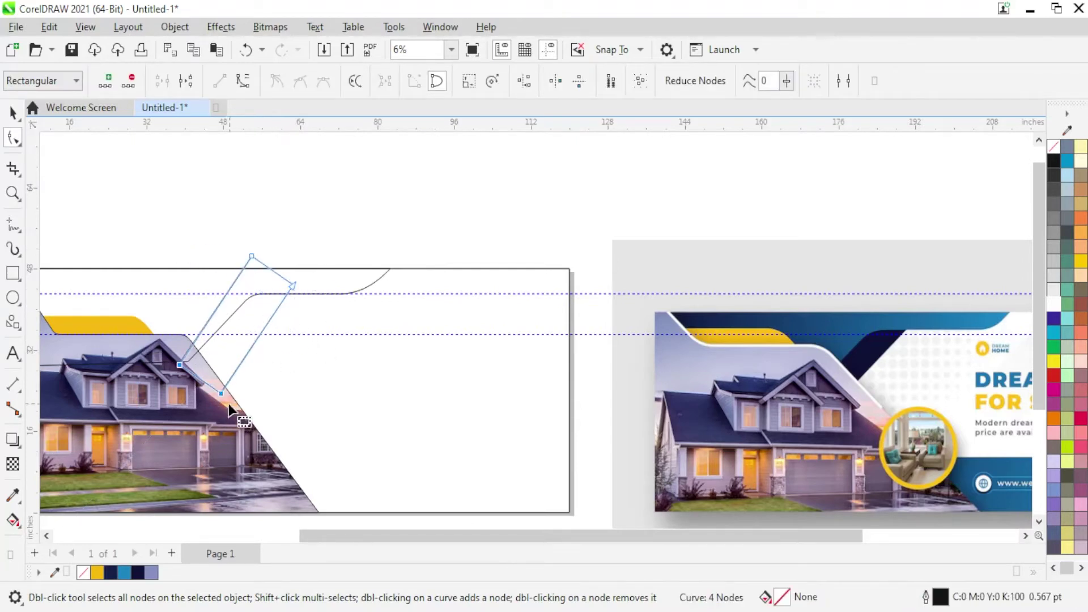
pyautogui.moveTo(220, 396); pyautogui.dragTo(210, 388)
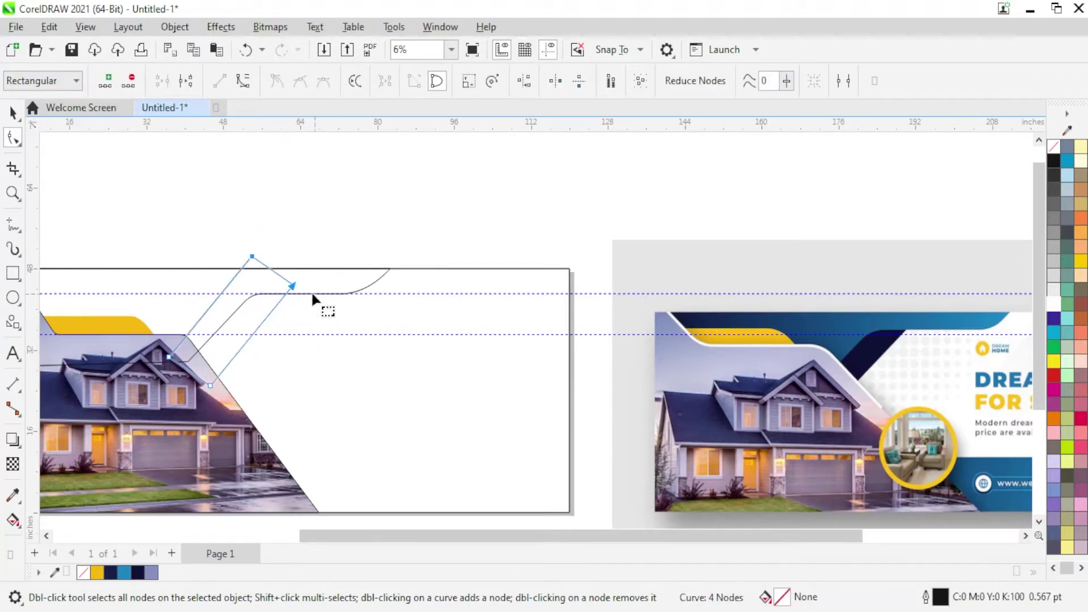
pyautogui.moveTo(293, 288); pyautogui.dragTo(300, 287)
# Fill the top bar with dark navy and remove its outline
pyautogui.click(12, 113)
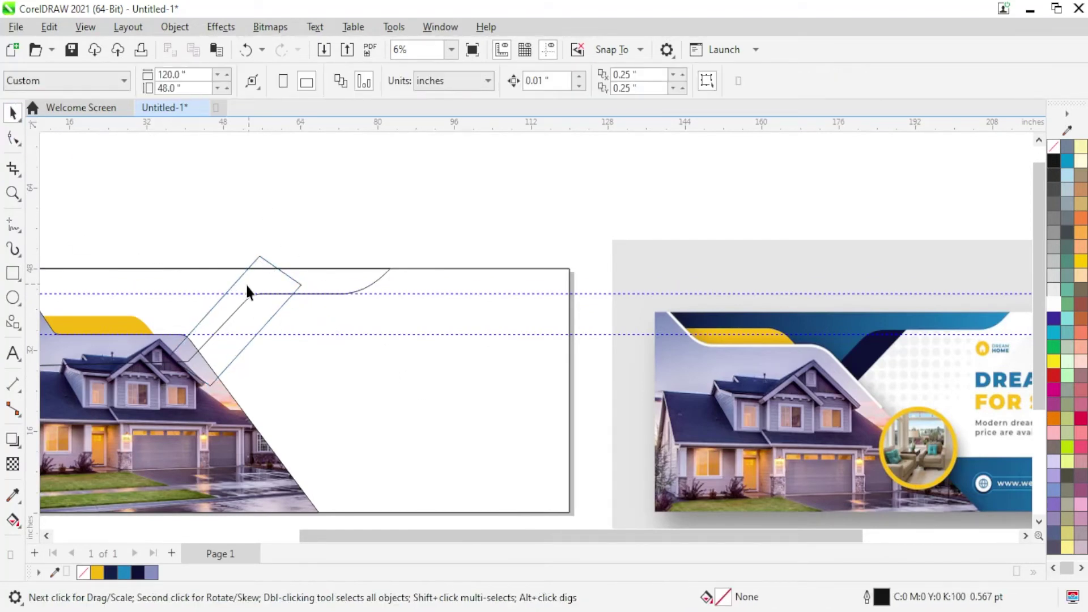
pyautogui.click(360, 279)
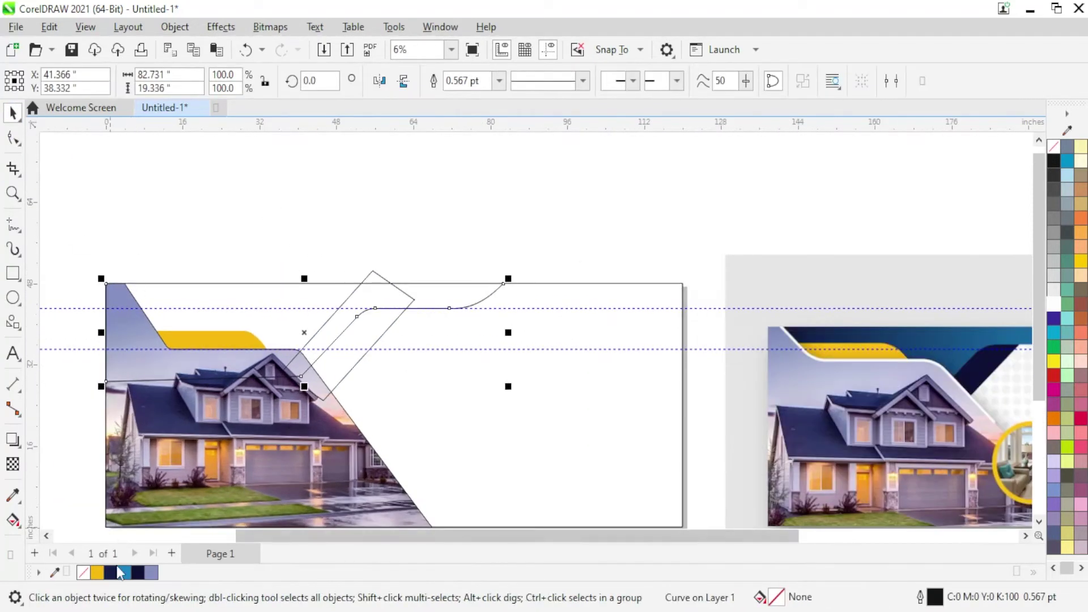
pyautogui.click(111, 573)
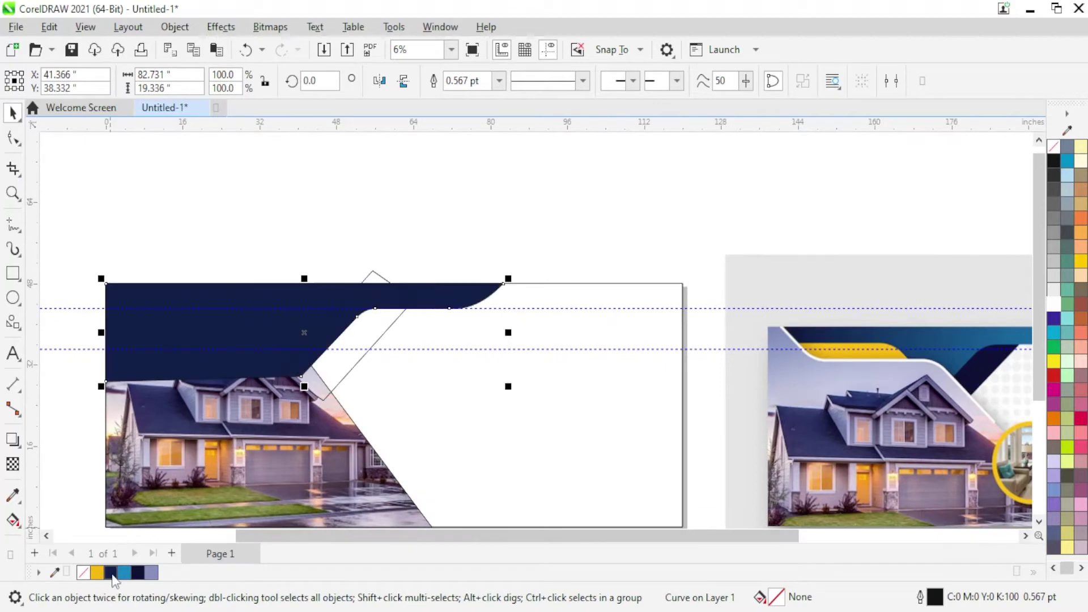
pyautogui.rightClick(1055, 148)
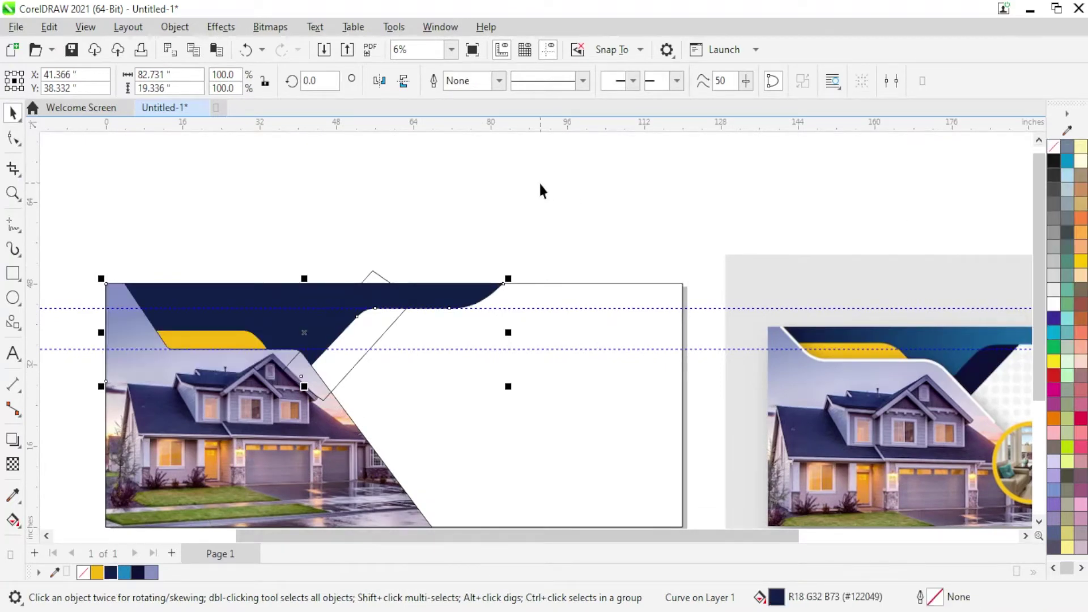
pyautogui.scroll(-1, 552, 320)
# Change the top bar's fill to a fountain fill ending in the blue document colour
pyautogui.doubleClick(777, 597)
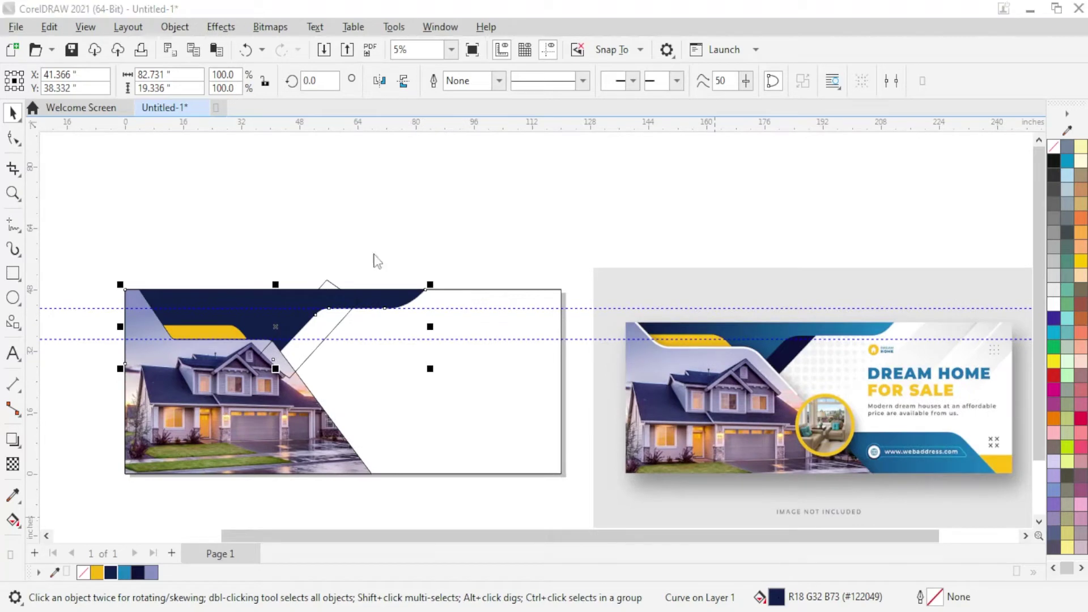
pyautogui.click(368, 102)
pyautogui.moveTo(426, 78); pyautogui.dragTo(568, 83)
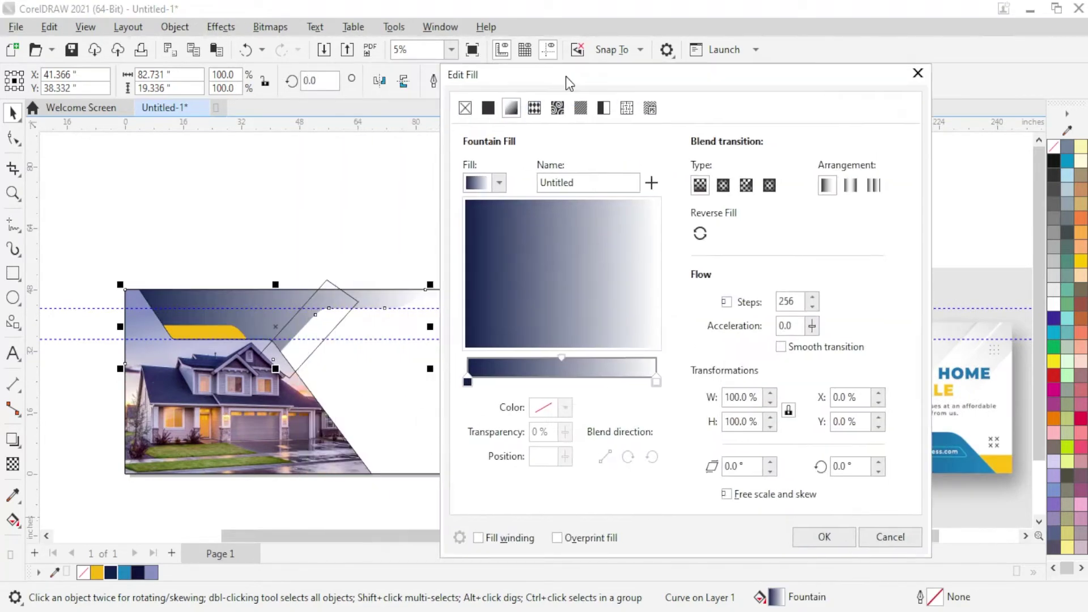
pyautogui.click(656, 382)
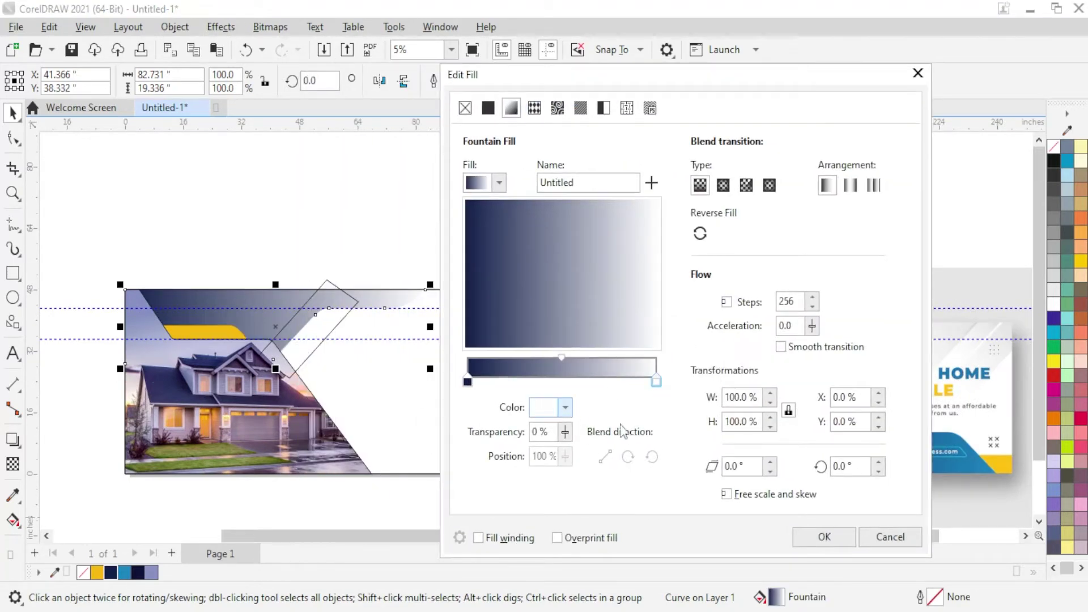
pyautogui.click(565, 407)
pyautogui.click(684, 375)
pyautogui.click(124, 572)
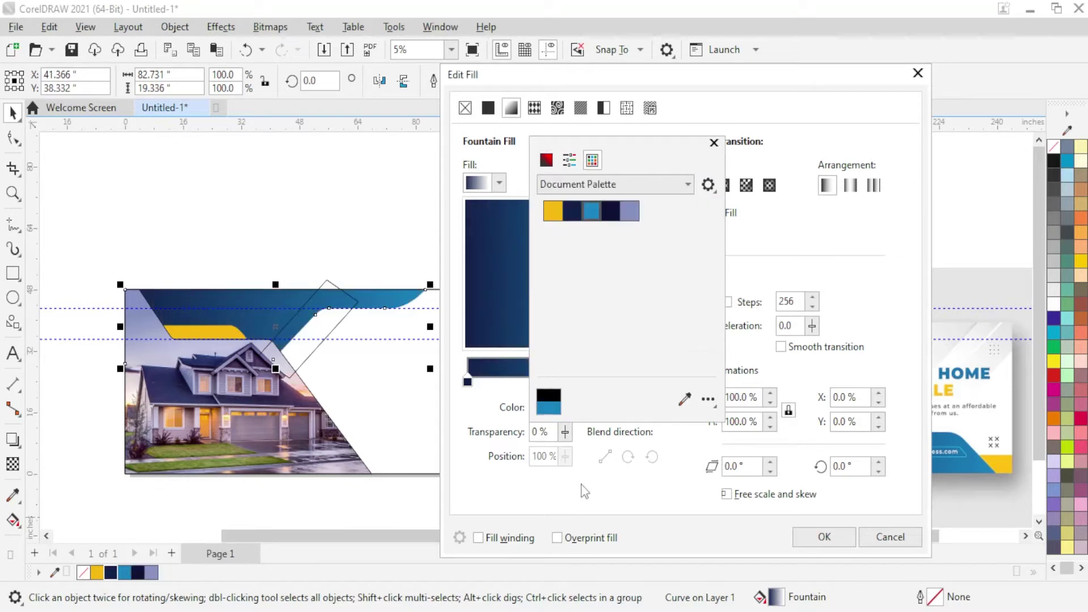
pyautogui.click(815, 535)
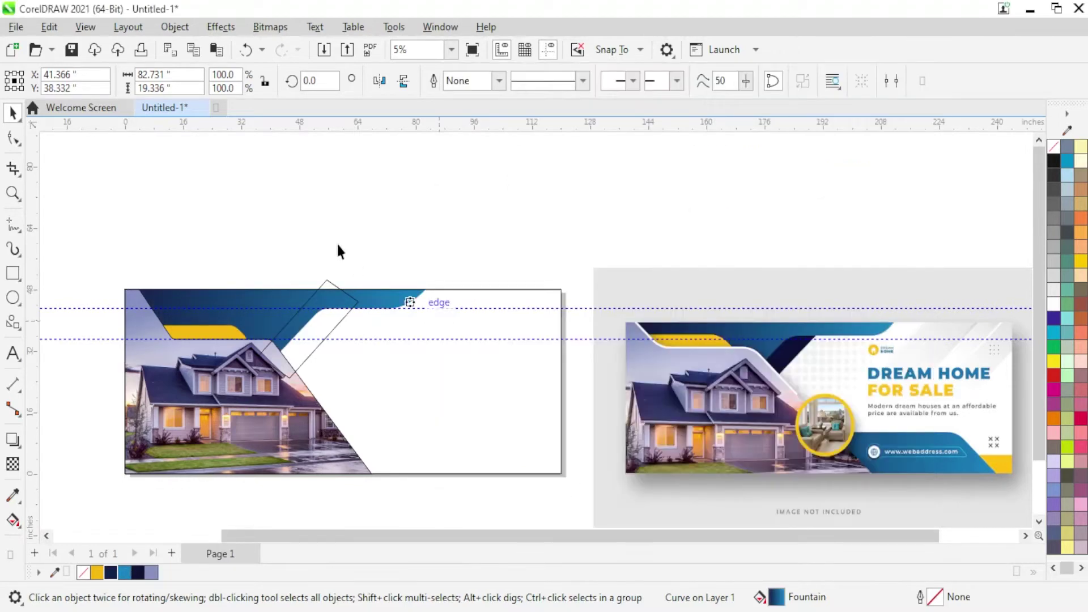
# Fill the diagonal band dark navy, remove its outline, and send it back one layer
pyautogui.click(340, 328)
pyautogui.click(136, 573)
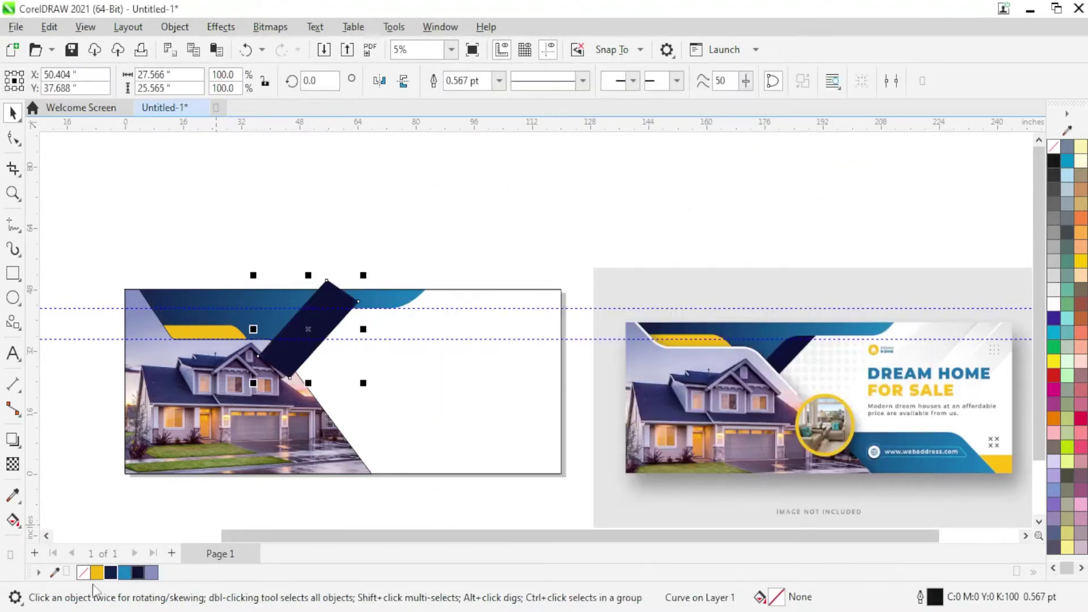
pyautogui.rightClick(136, 573)
pyautogui.click(135, 352)
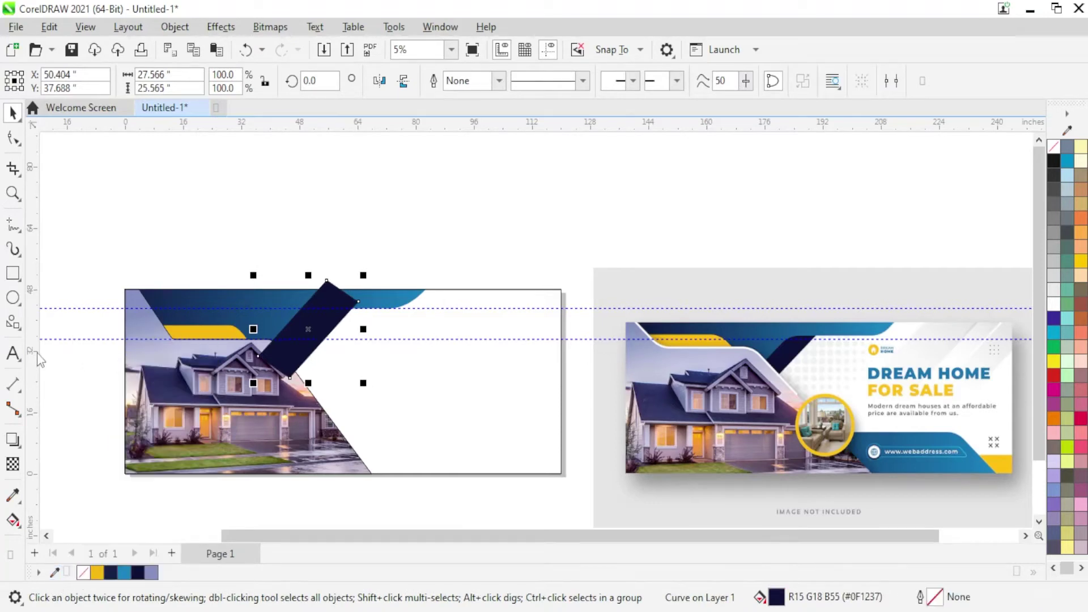
pyautogui.hotkey('ctrl', 'pagedown')
# Check the band's nodes, then deselect it and review the layout
pyautogui.click(13, 138)
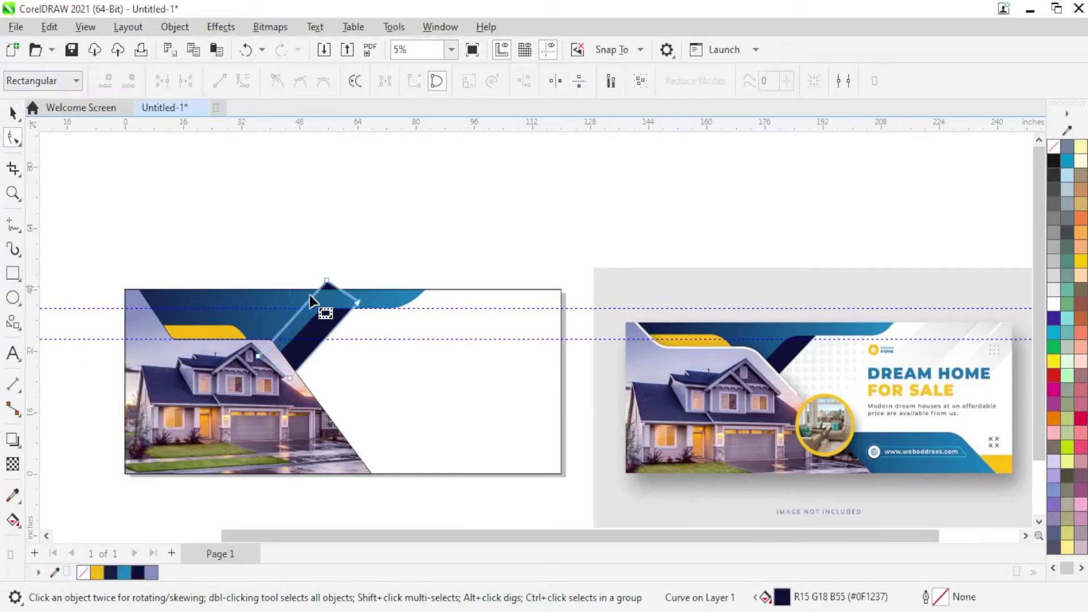
pyautogui.scroll(2, 323, 300)
pyautogui.scroll(-1, 349, 328)
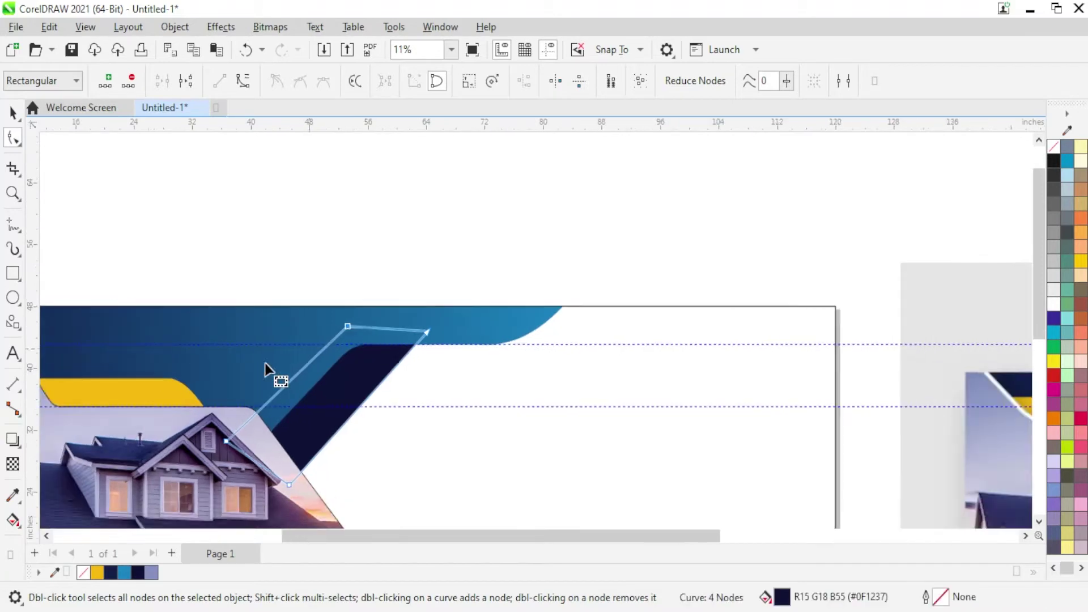
pyautogui.scroll(-1, 264, 363)
pyautogui.press('space')
pyautogui.click(192, 259)
pyautogui.scroll(-1, 417, 290)
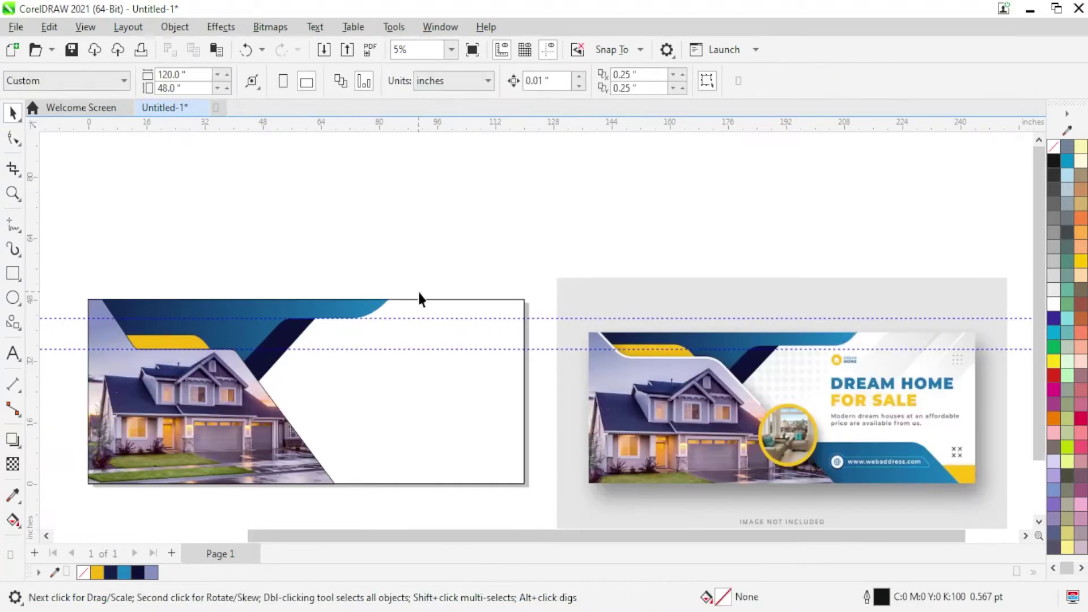
pyautogui.scroll(-1, 552, 352)
pyautogui.scroll(1, 502, 395)
pyautogui.scroll(1, 477, 393)
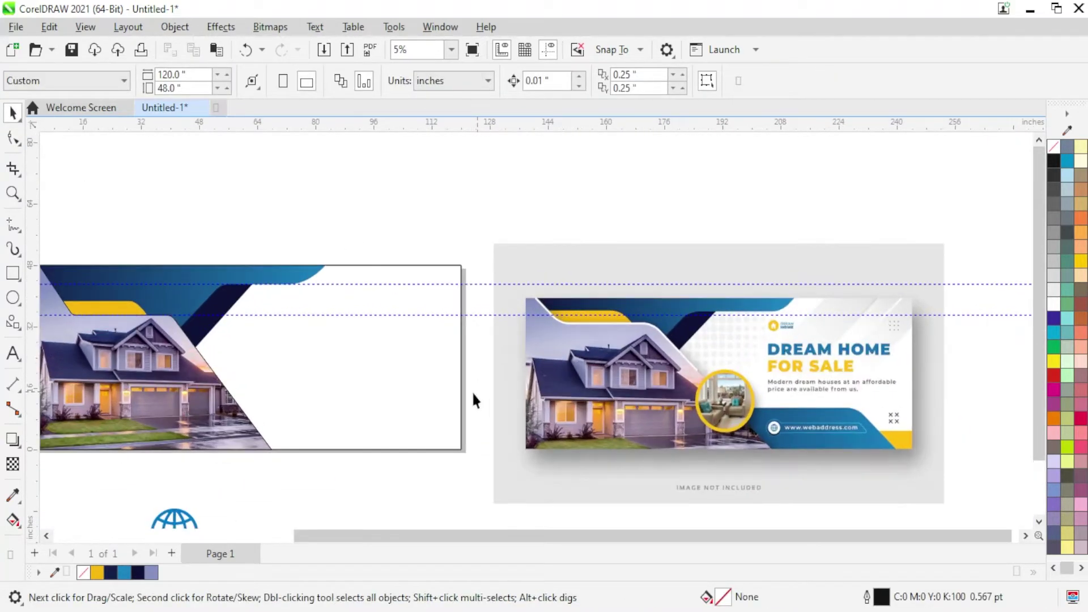
pyautogui.scroll(1, 447, 428)
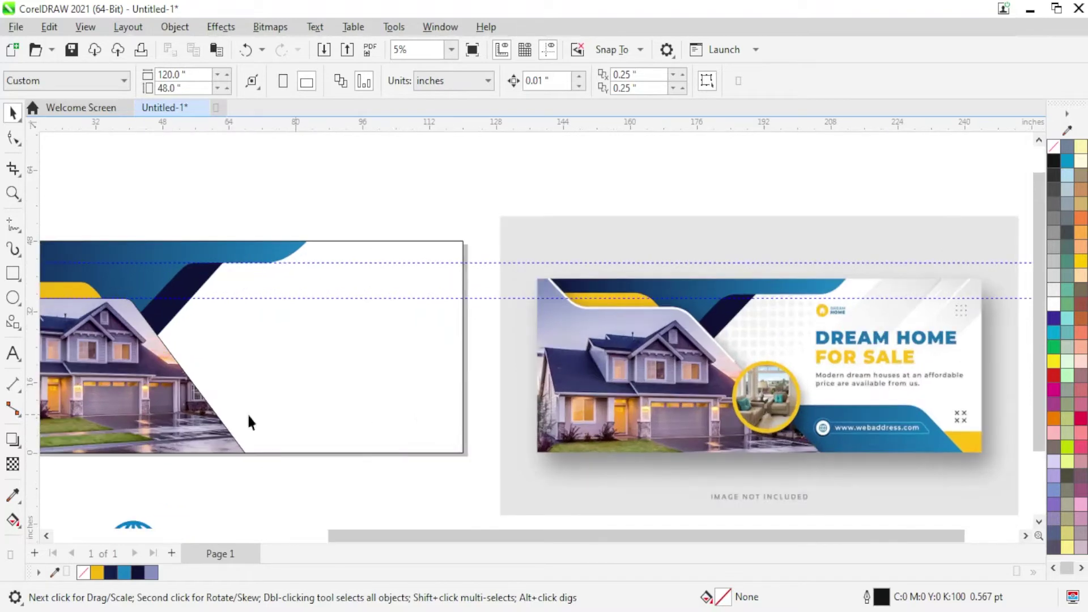
pyautogui.scroll(1, 440, 421)
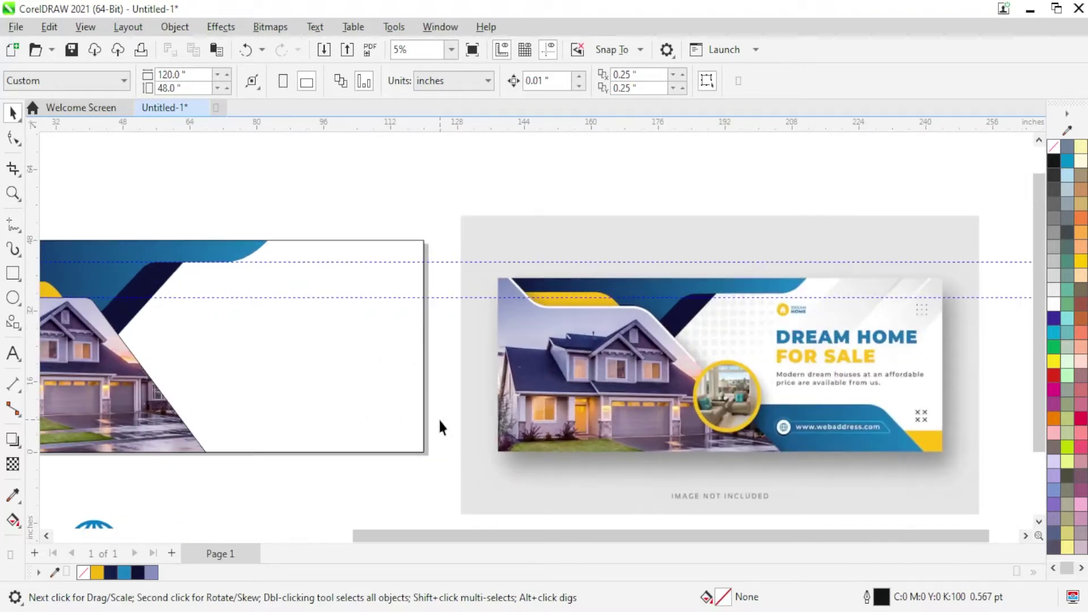
# Draw a wide rectangle along the banner's bottom, round its corner, and convert it to curves
pyautogui.click(13, 273)
pyautogui.moveTo(115, 395); pyautogui.dragTo(376, 452)
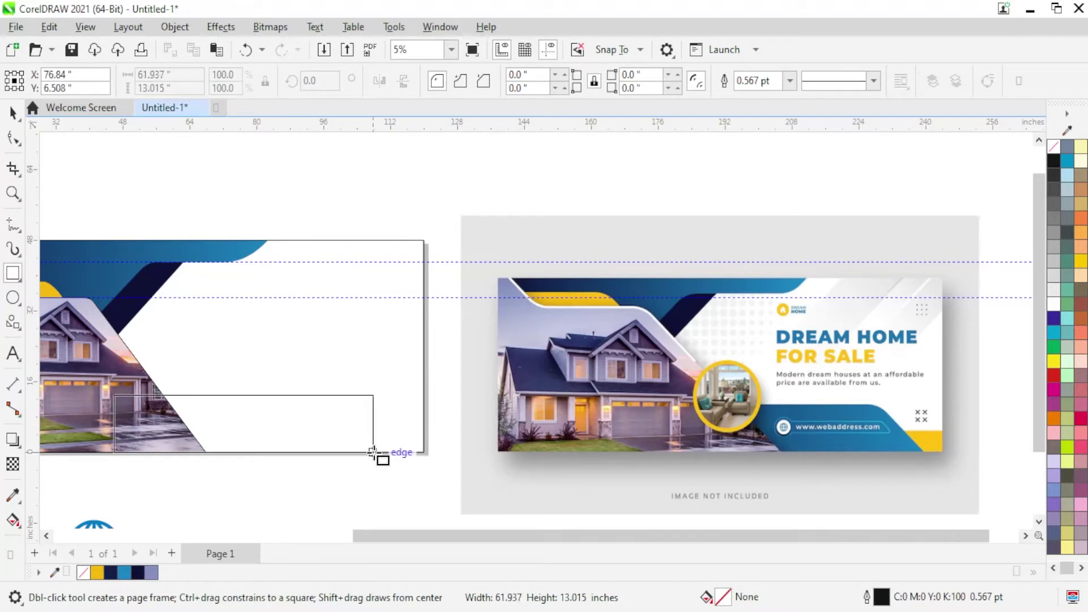
pyautogui.moveTo(376, 452); pyautogui.dragTo(386, 452)
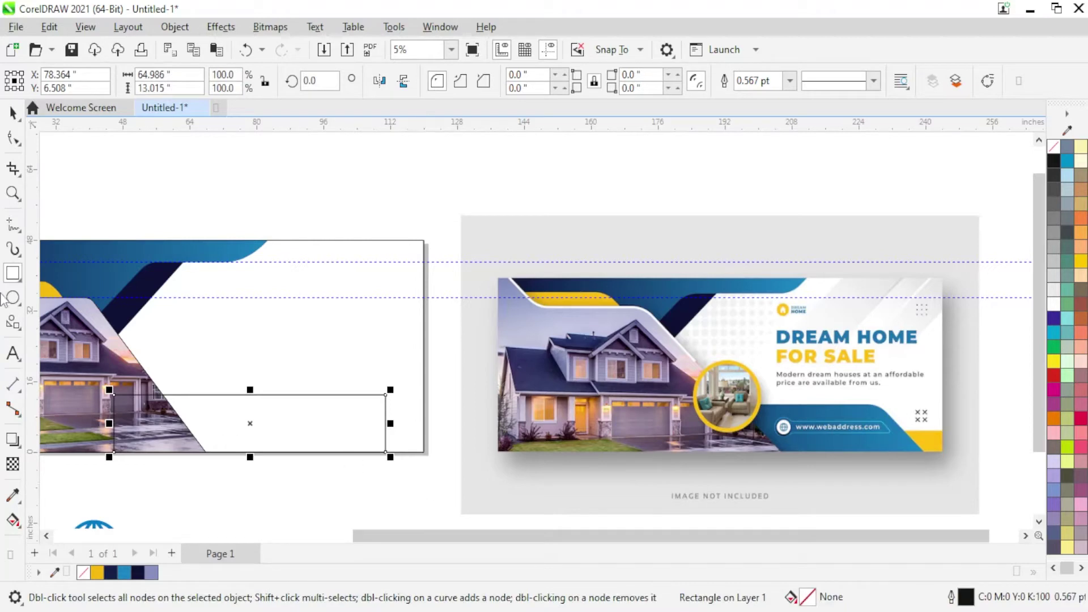
pyautogui.click(13, 139)
pyautogui.moveTo(386, 396); pyautogui.dragTo(369, 400)
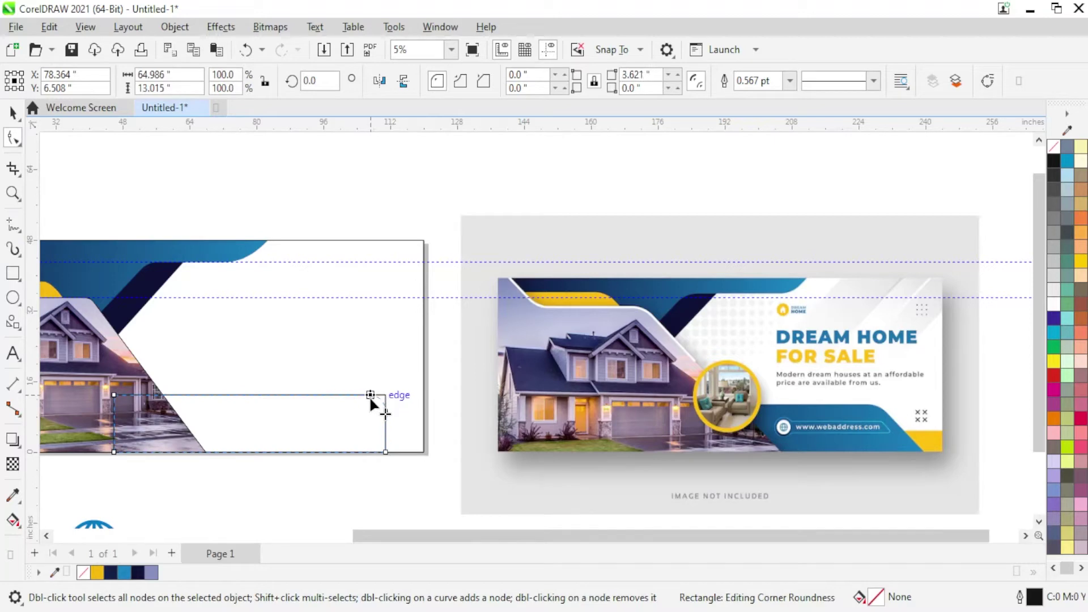
pyautogui.hotkey('ctrl', 'q')
# Drag the bottom bar's right-end nodes to slant its right edge
pyautogui.scroll(1, 374, 397)
pyautogui.scroll(1, 369, 391)
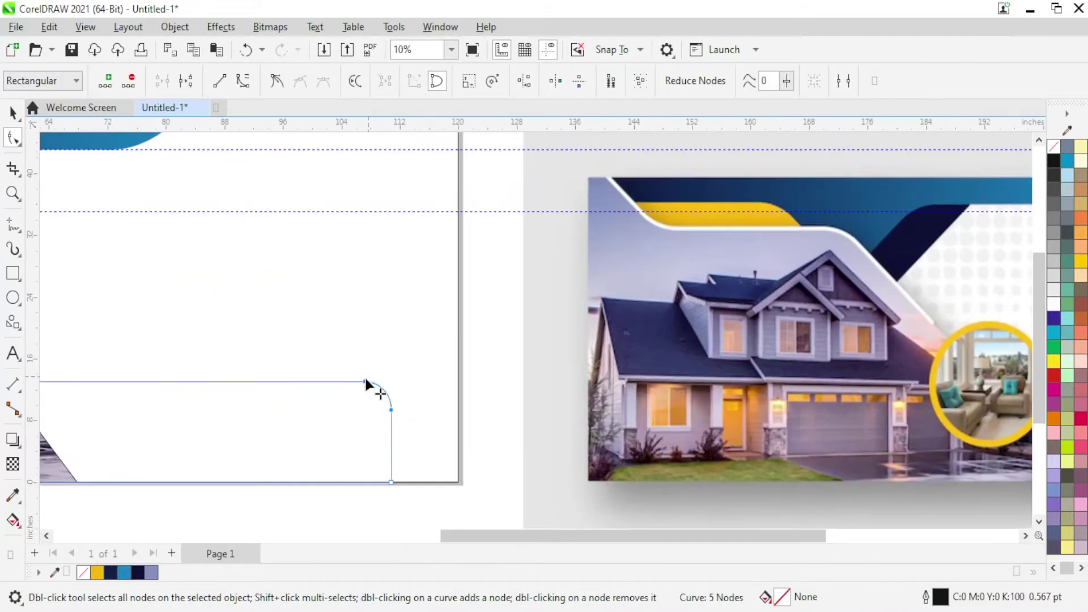
pyautogui.moveTo(360, 381)
pyautogui.mouseDown()
pyautogui.moveTo(323, 381)
pyautogui.moveTo(254, 412)
pyautogui.mouseUp()
pyautogui.moveTo(321, 381)
pyautogui.mouseDown()
pyautogui.moveTo(301, 379)
pyautogui.moveTo(359, 376)
pyautogui.mouseUp()
pyautogui.scroll(2, 301, 395)
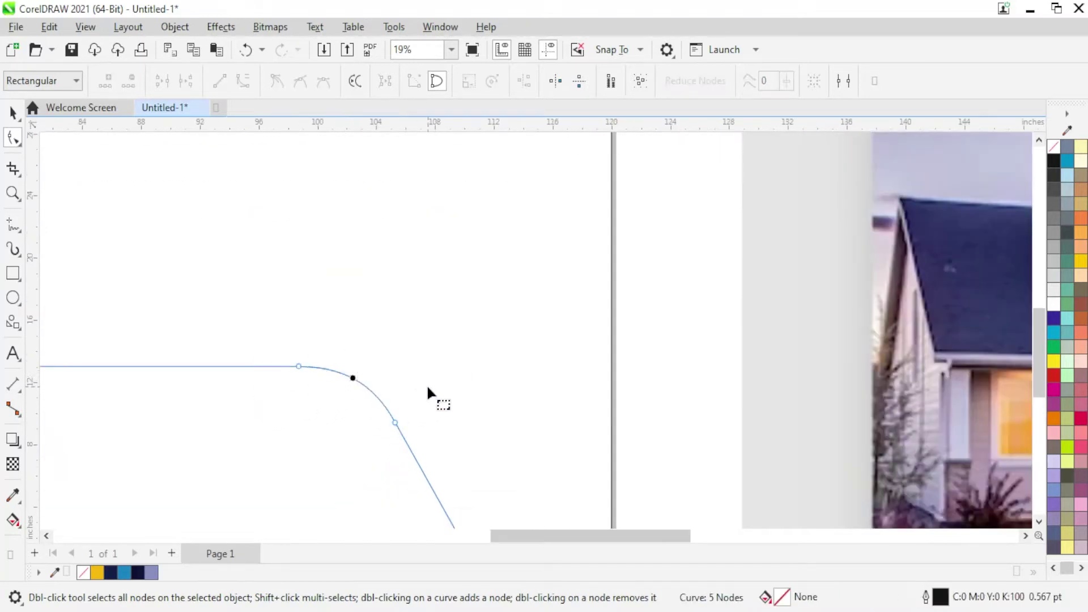
pyautogui.click(396, 422)
pyautogui.rightClick(404, 422)
pyautogui.click(379, 409)
# Fine-tune the curve of the bottom bar's rounded top corner
pyautogui.click(397, 440)
pyautogui.scroll(2, 378, 401)
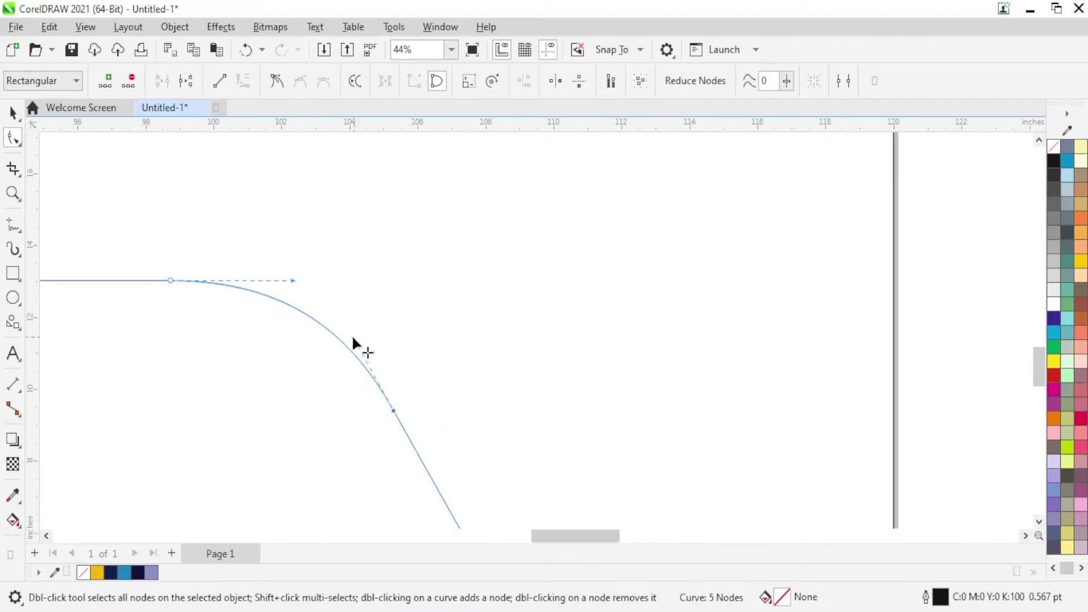
pyautogui.moveTo(355, 341); pyautogui.dragTo(326, 334)
pyautogui.moveTo(290, 280); pyautogui.dragTo(313, 280)
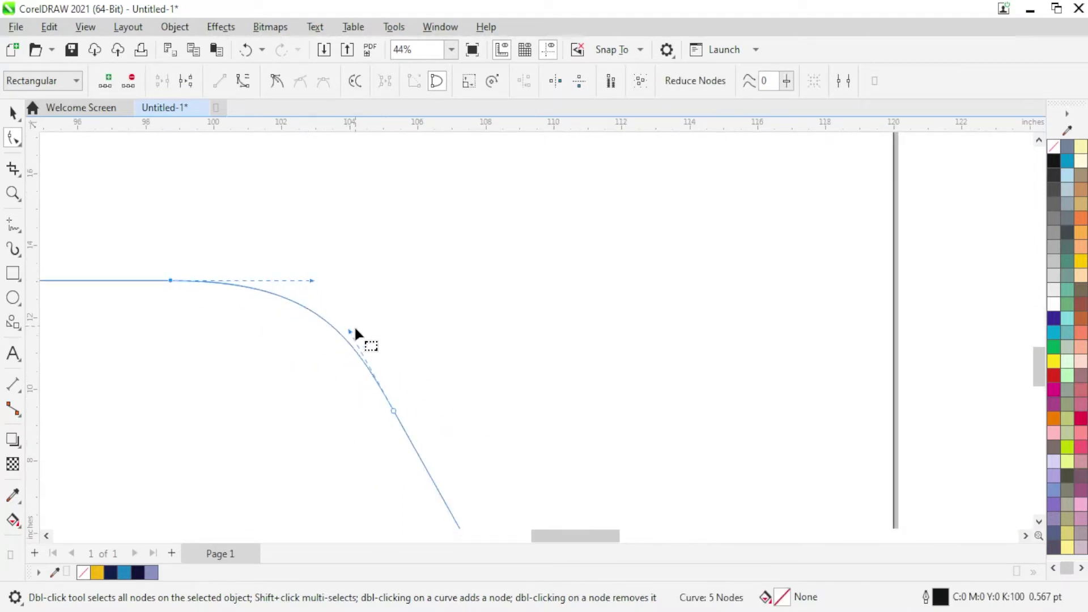
pyautogui.moveTo(349, 334); pyautogui.dragTo(346, 326)
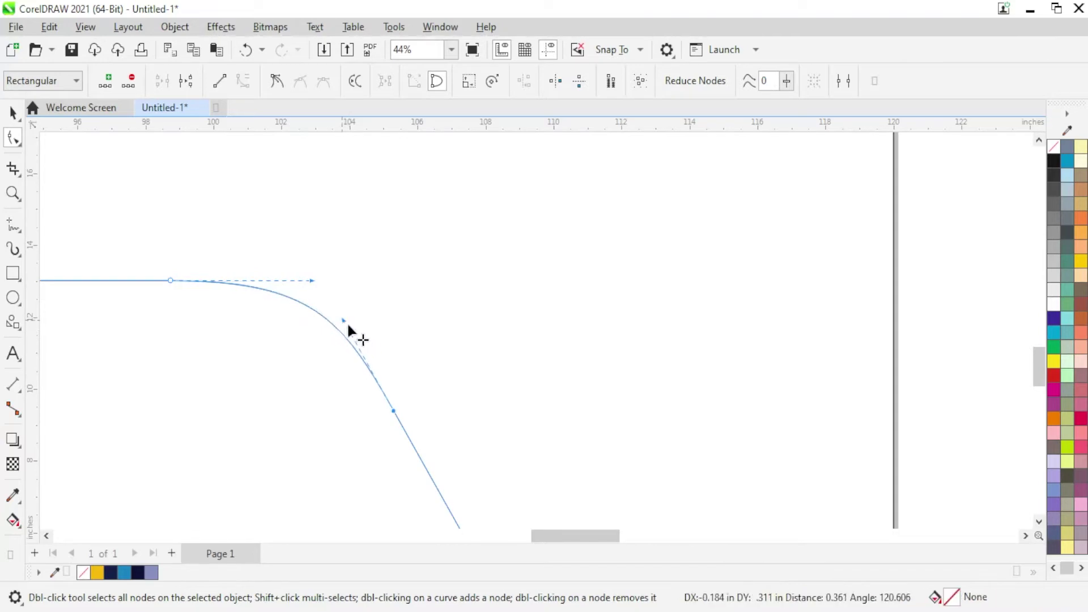
pyautogui.scroll(-2, 343, 320)
pyautogui.scroll(-4, 288, 294)
# Move the bottom bar's left edge right to meet the photo
pyautogui.click(13, 112)
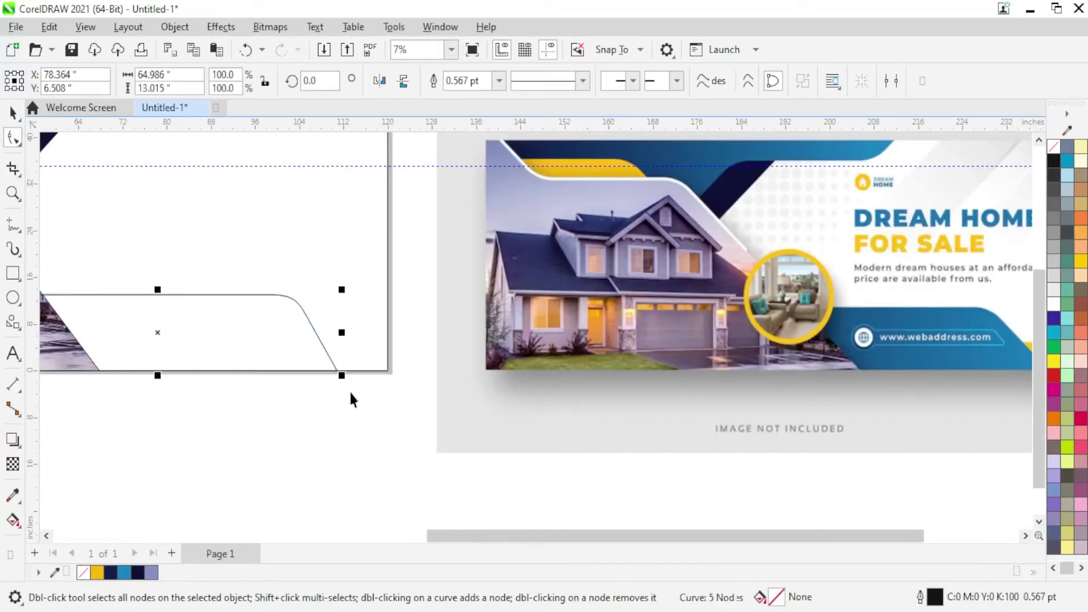
pyautogui.scroll(-1, 165, 419)
pyautogui.scroll(2, 73, 342)
pyautogui.click(13, 138)
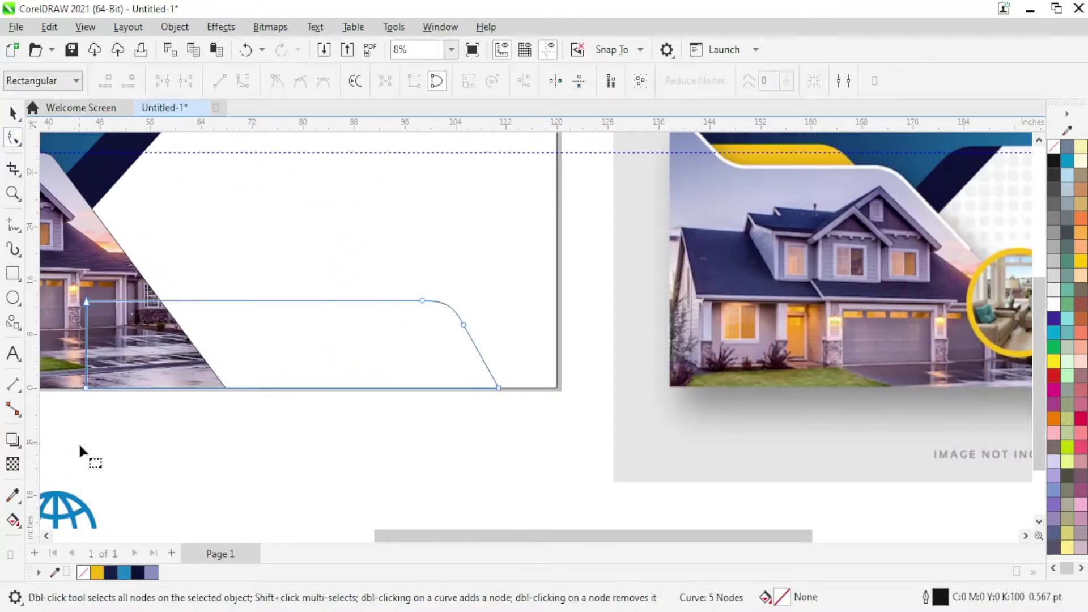
pyautogui.hscroll(-1, 76, 298)
pyautogui.moveTo(105, 387); pyautogui.dragTo(236, 388)
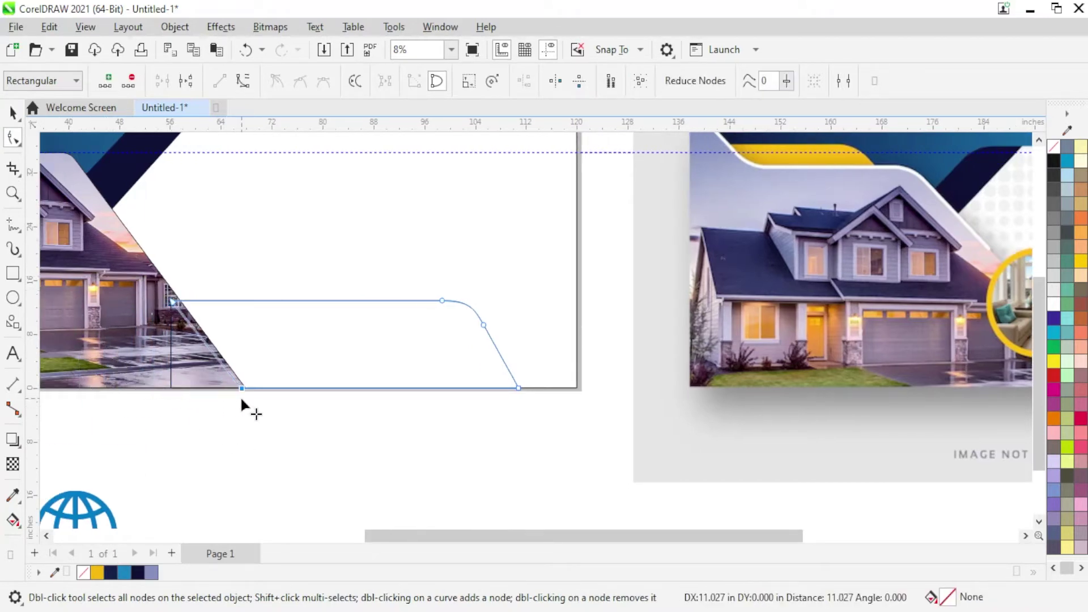
pyautogui.press('space')
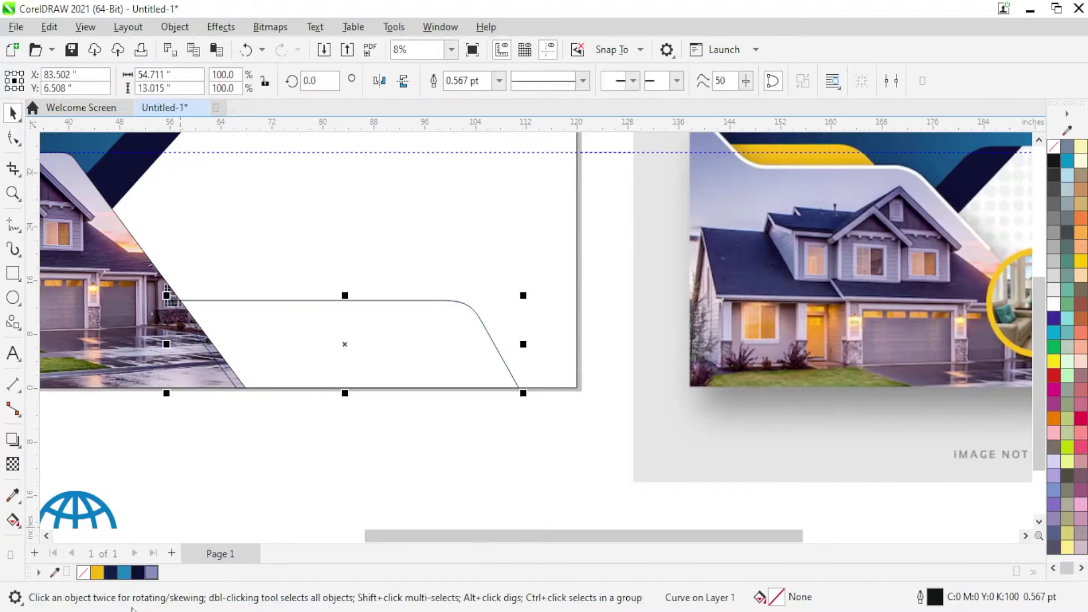
# Fill the bottom bar with dark navy and remove its outline
pyautogui.click(110, 573)
pyautogui.scroll(-1, 247, 413)
pyautogui.scroll(-1, 247, 413)
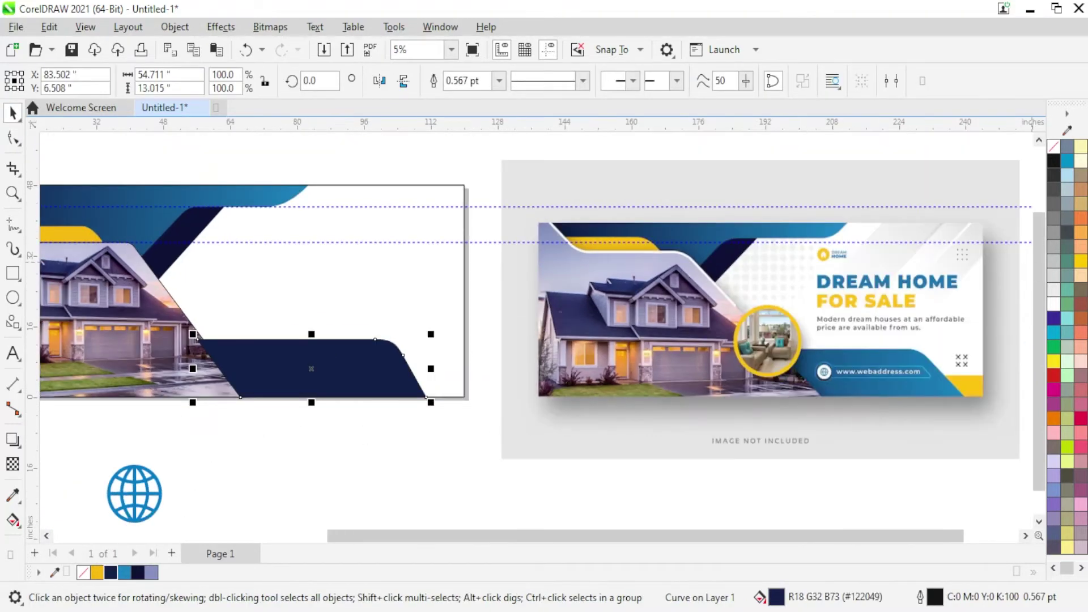
pyautogui.rightClick(1054, 148)
pyautogui.click(991, 158)
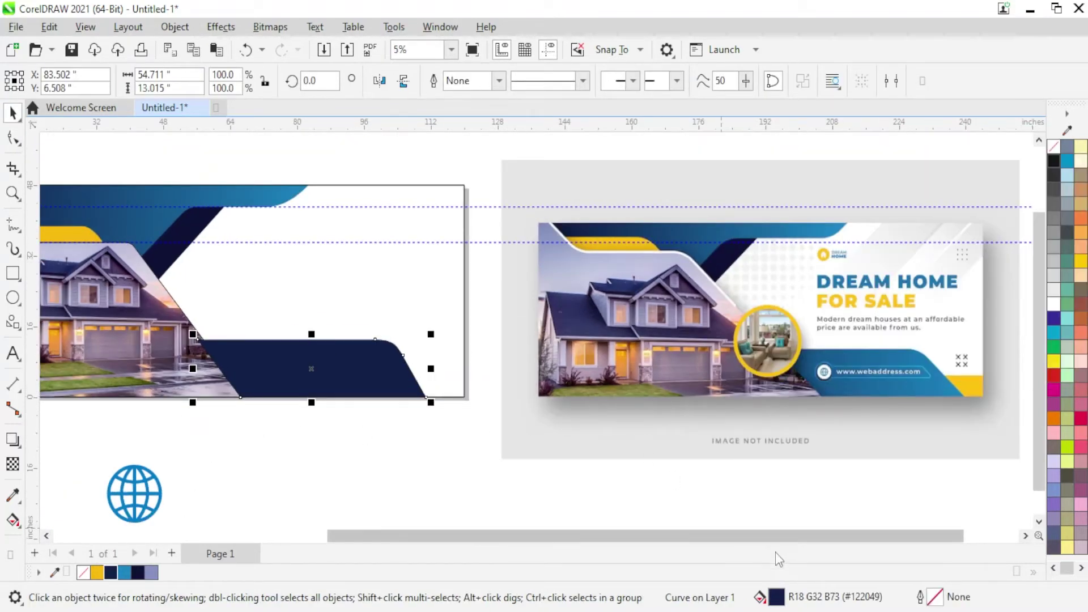
# Apply a fountain fill whose end colour is eyedropped from the bright blue swatch
pyautogui.doubleClick(772, 599)
pyautogui.moveTo(391, 78); pyautogui.dragTo(471, 96)
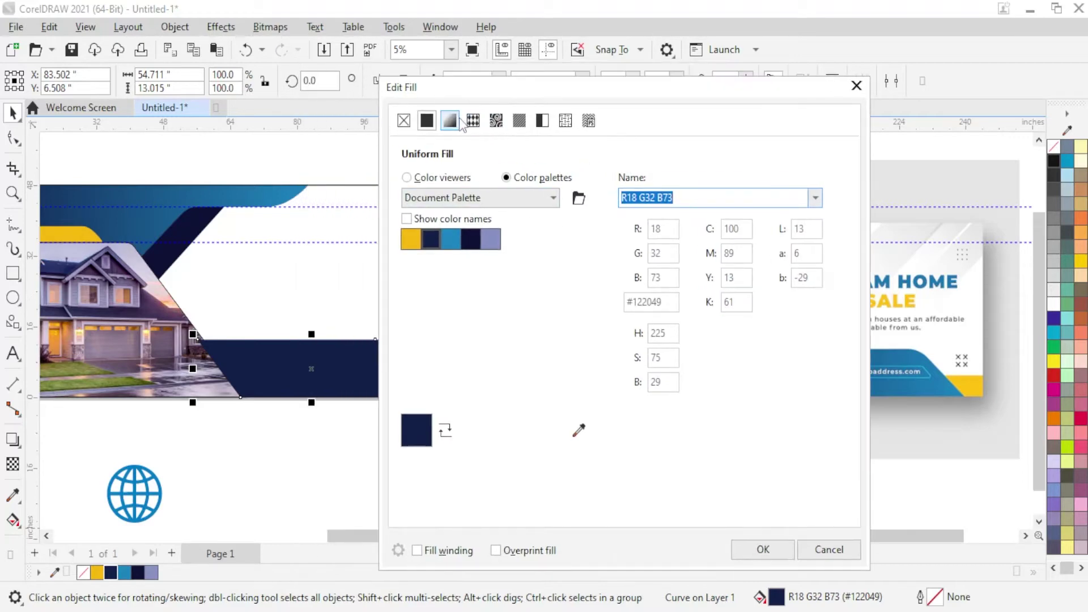
pyautogui.click(450, 120)
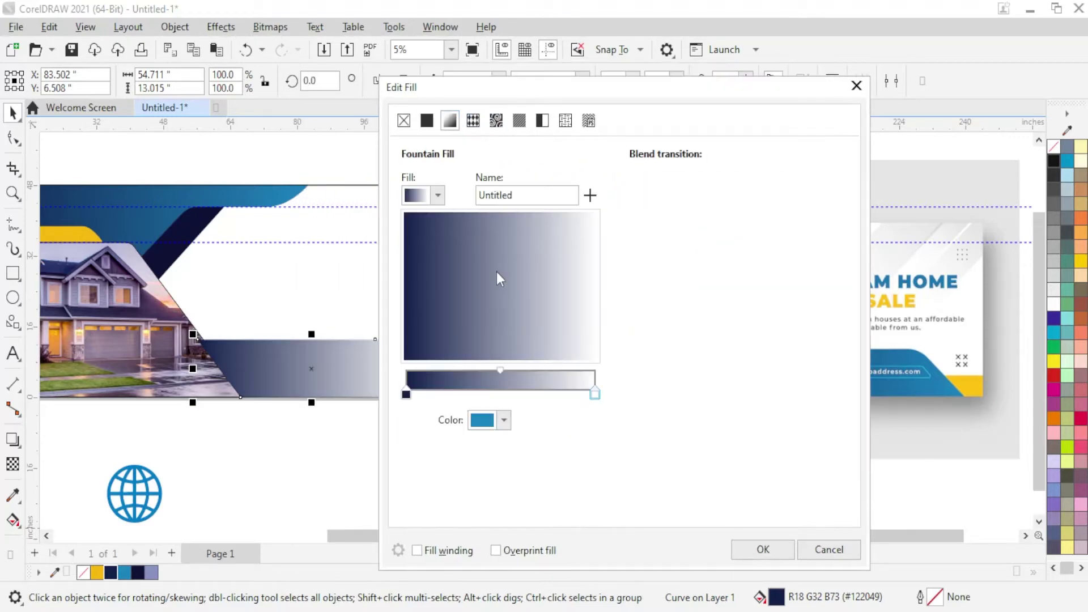
pyautogui.click(504, 419)
pyautogui.click(623, 361)
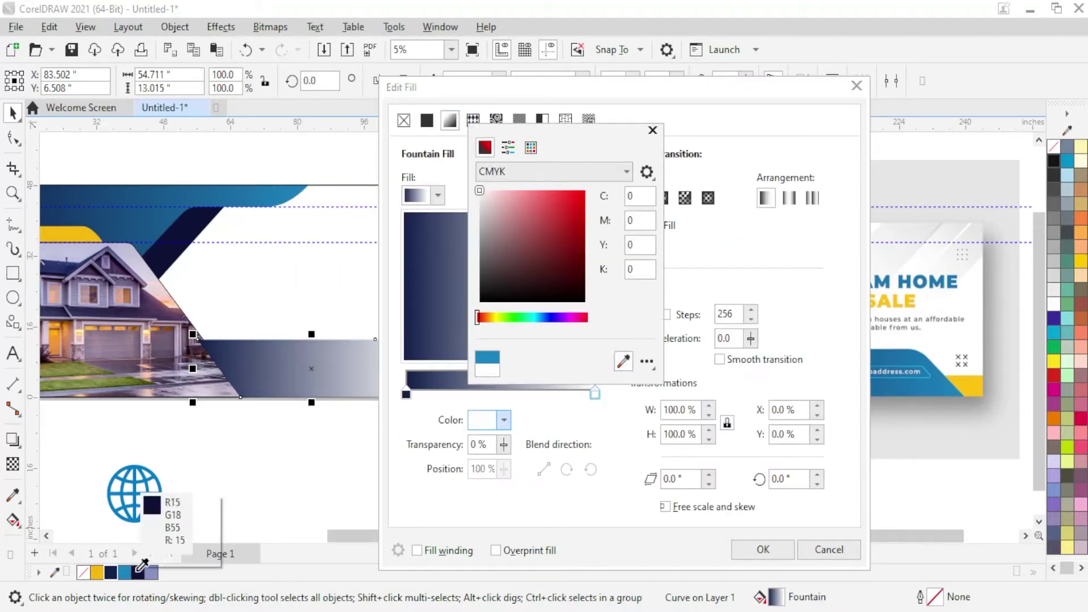
pyautogui.click(128, 571)
pyautogui.click(721, 282)
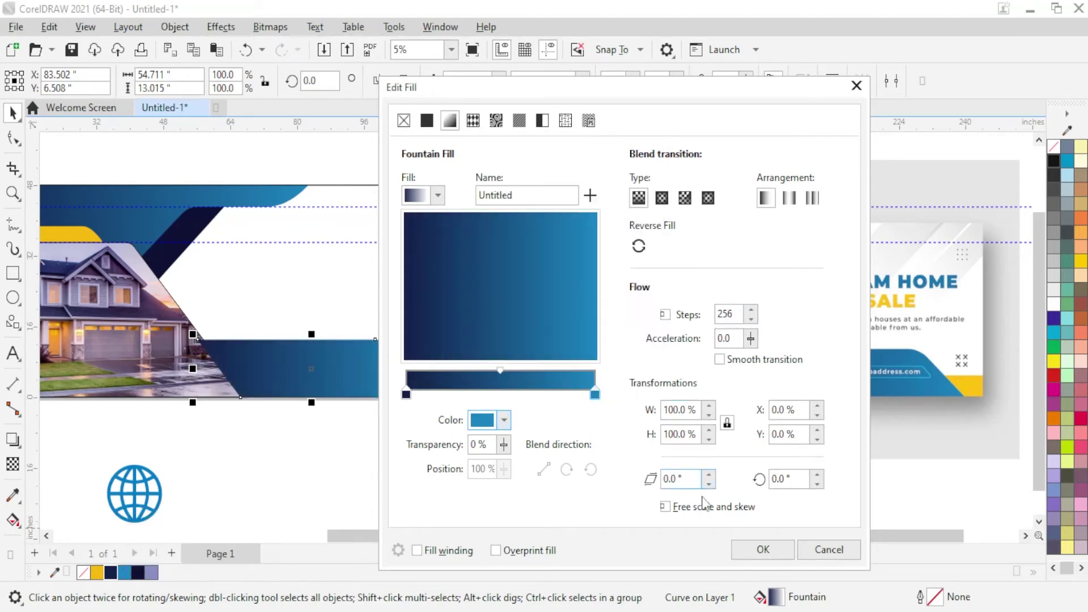
pyautogui.click(746, 557)
# Select and then deselect the lower bar to review the result
pyautogui.click(337, 366)
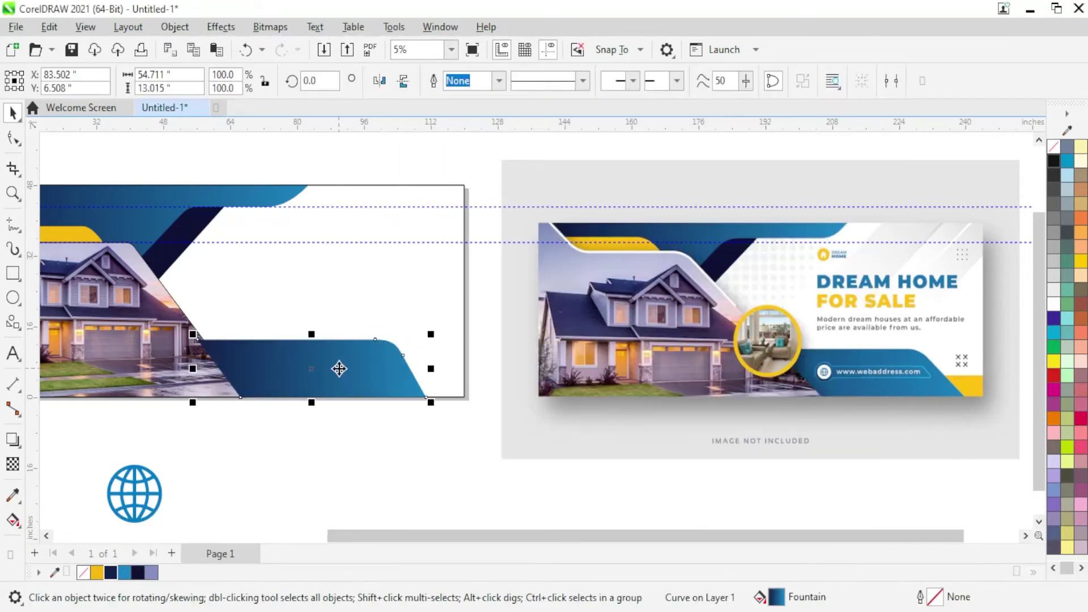
pyautogui.scroll(1, 338, 367)
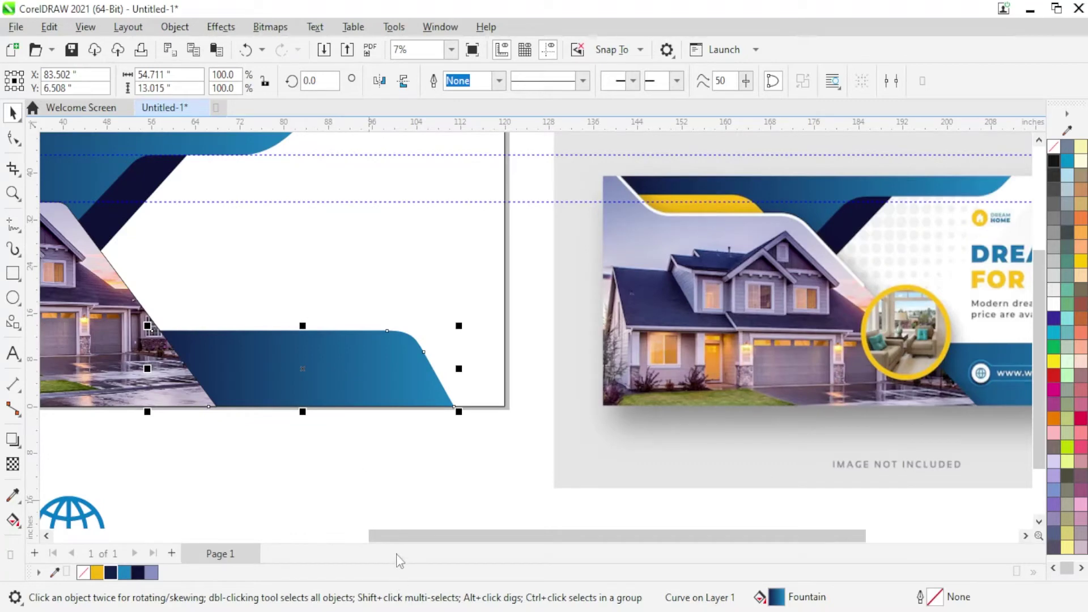
pyautogui.click(378, 494)
pyautogui.scroll(1, 383, 467)
pyautogui.scroll(1, 200, 364)
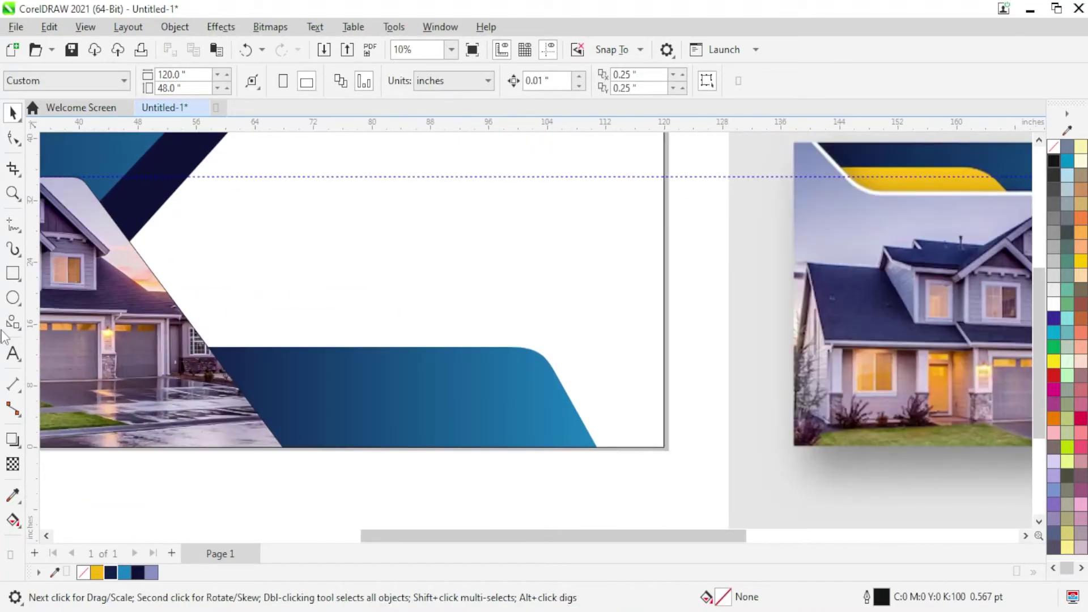
# Draw a circle where the house photo meets the lower blue bar and nudge it into place
pyautogui.click(12, 296)
pyautogui.scroll(-1, 226, 371)
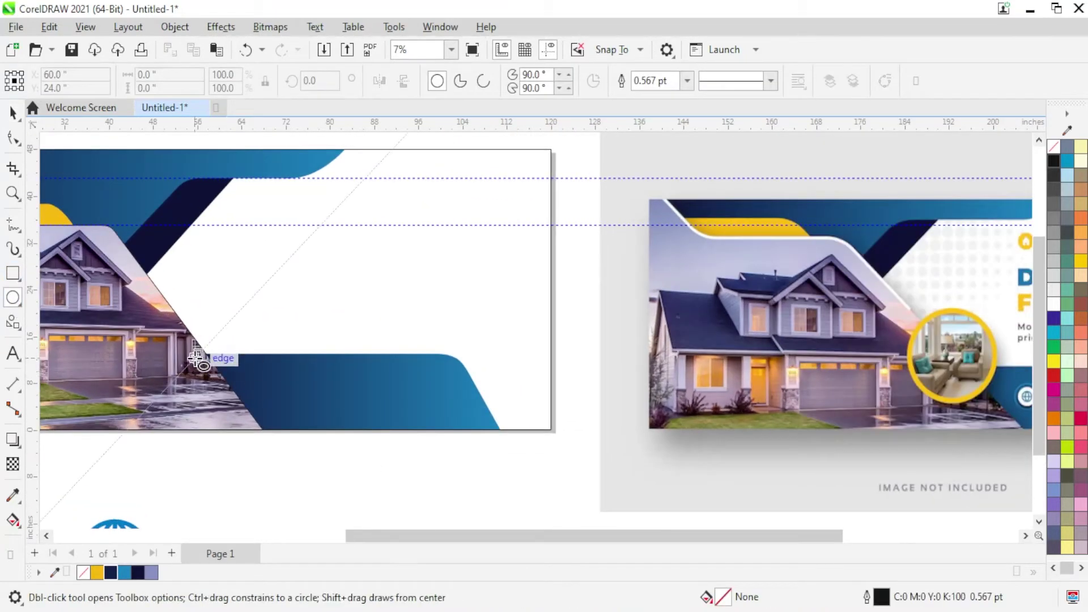
pyautogui.moveTo(197, 357); pyautogui.dragTo(241, 406)
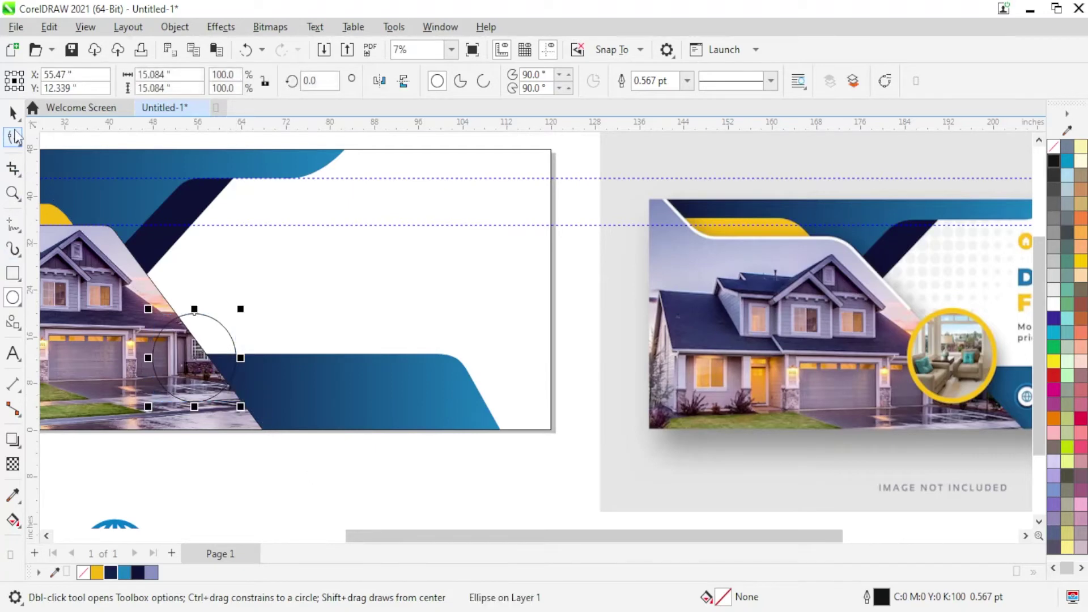
pyautogui.click(17, 119)
pyautogui.moveTo(193, 360); pyautogui.dragTo(206, 360)
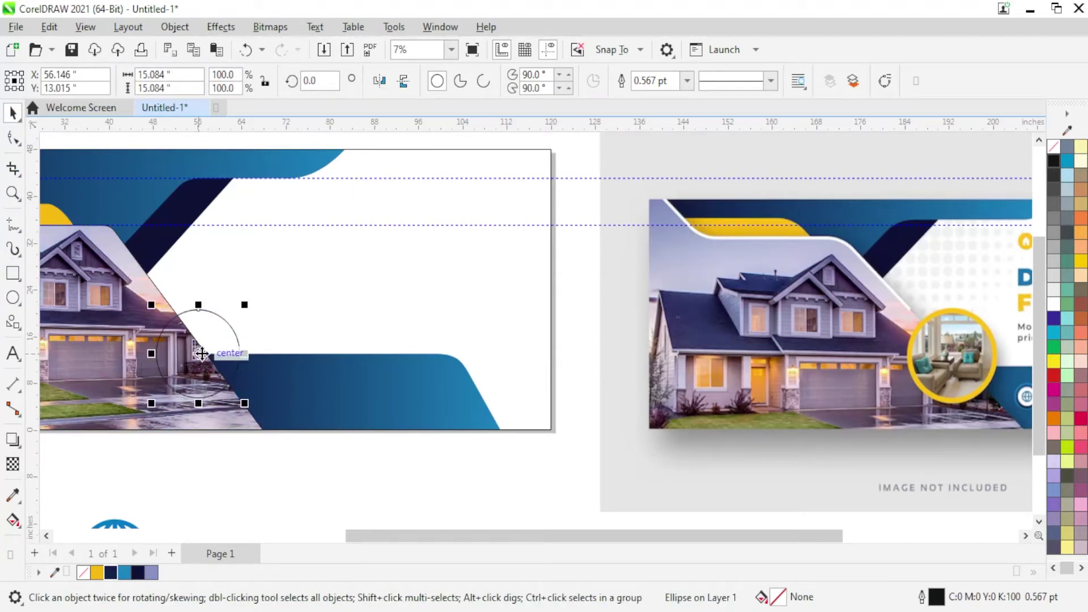
pyautogui.click(292, 450)
pyautogui.click(229, 339)
pyautogui.scroll(3, 221, 374)
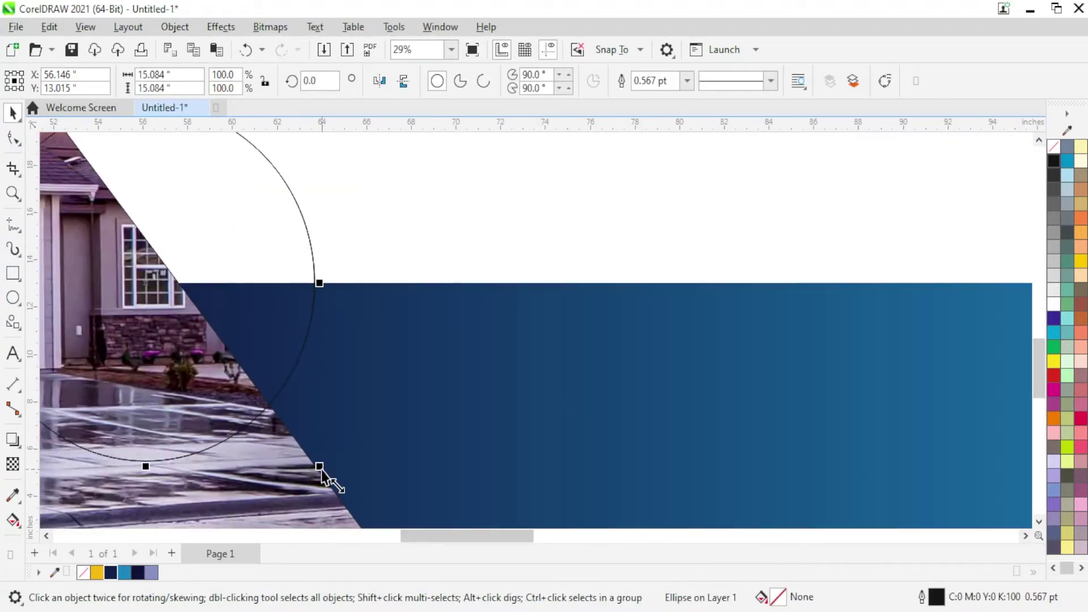
# Make a slightly larger concentric copy of the circle, plus a spare copy moved off to the right
pyautogui.moveTo(321, 469); pyautogui.dragTo(344, 485)
pyautogui.scroll(-2, 305, 372)
pyautogui.scroll(1, 255, 371)
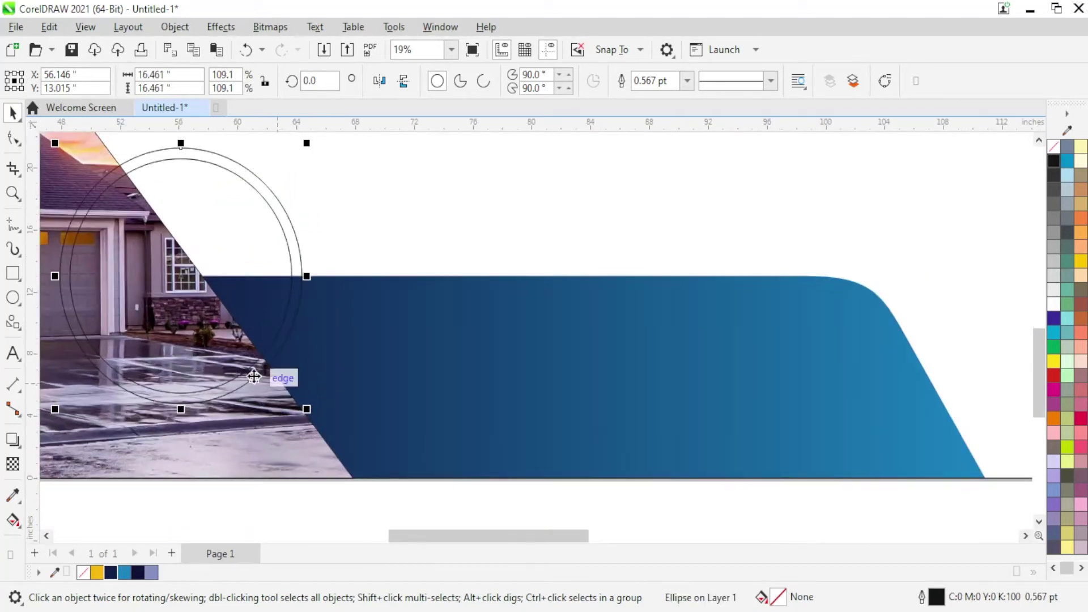
pyautogui.click(262, 320)
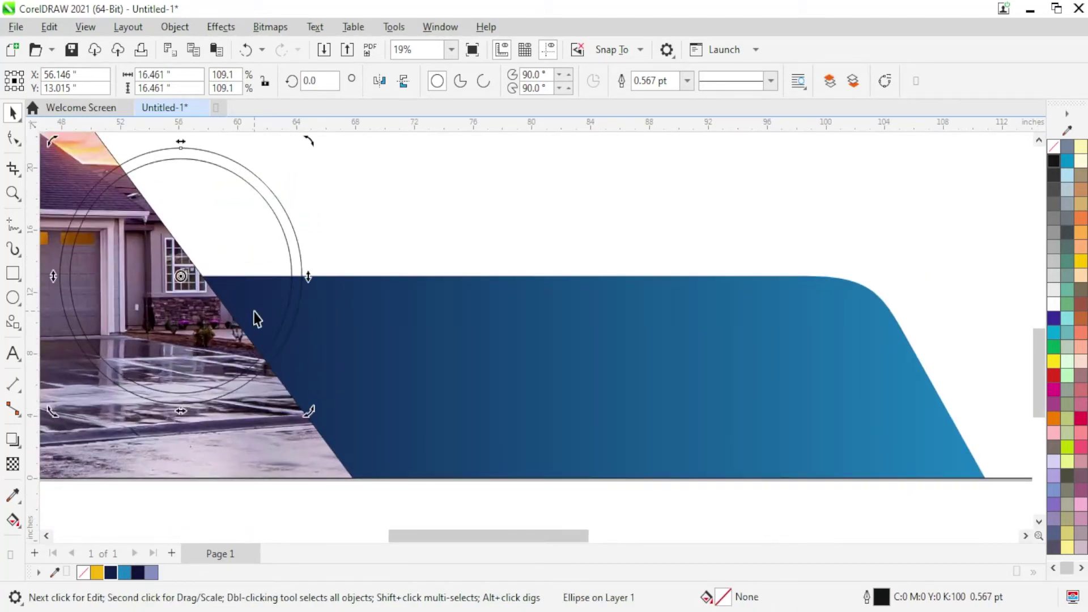
pyautogui.hotkey('ctrl', 'z')
pyautogui.scroll(-2, 253, 311)
pyautogui.moveTo(244, 288); pyautogui.dragTo(447, 306)
pyautogui.scroll(3, 236, 359)
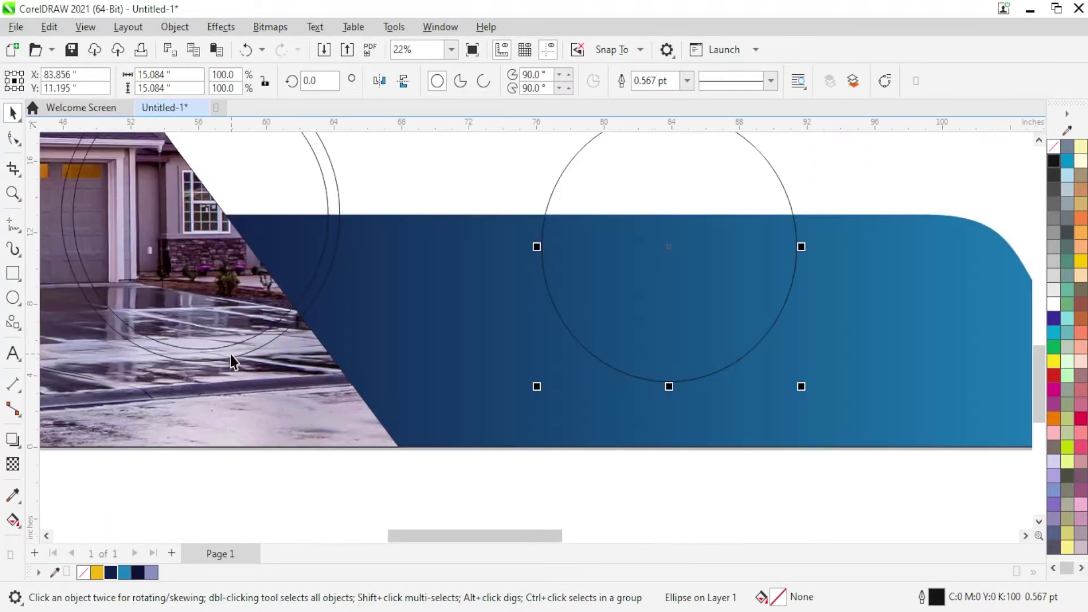
# Combine the two concentric circles into a ring filled yellow with no outline
pyautogui.click(229, 325)
pyautogui.rightClick(231, 325)
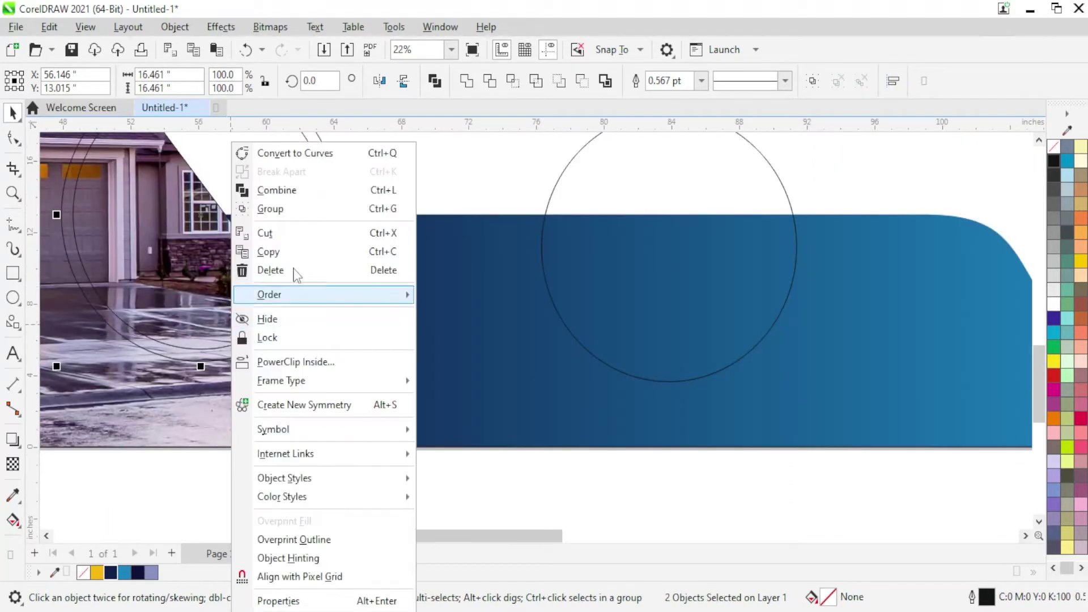
pyautogui.click(274, 187)
pyautogui.click(97, 572)
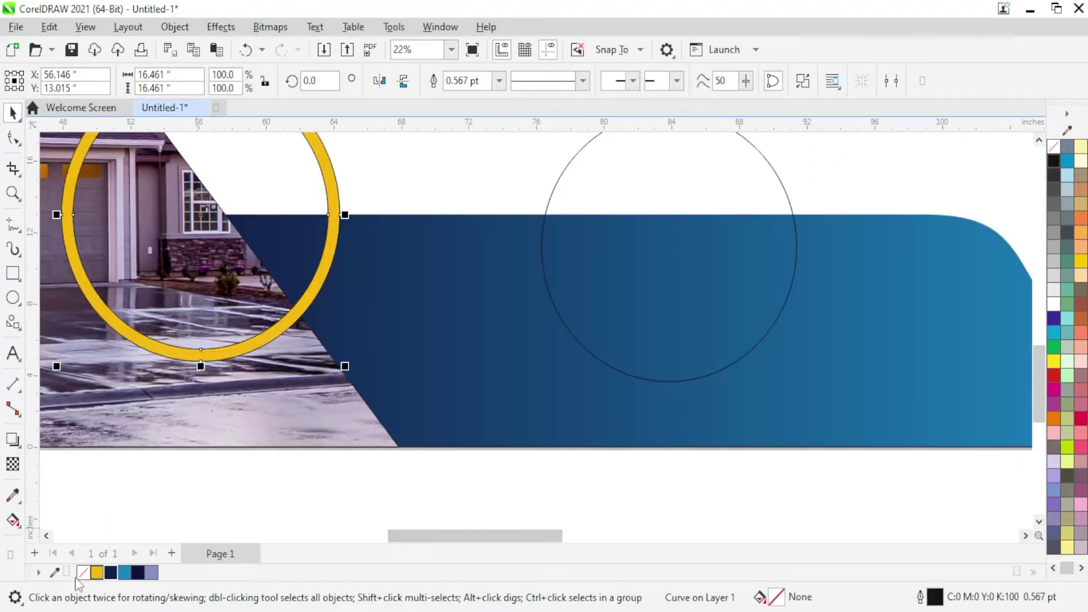
pyautogui.rightClick(97, 572)
pyautogui.click(133, 348)
pyautogui.scroll(-2, 262, 436)
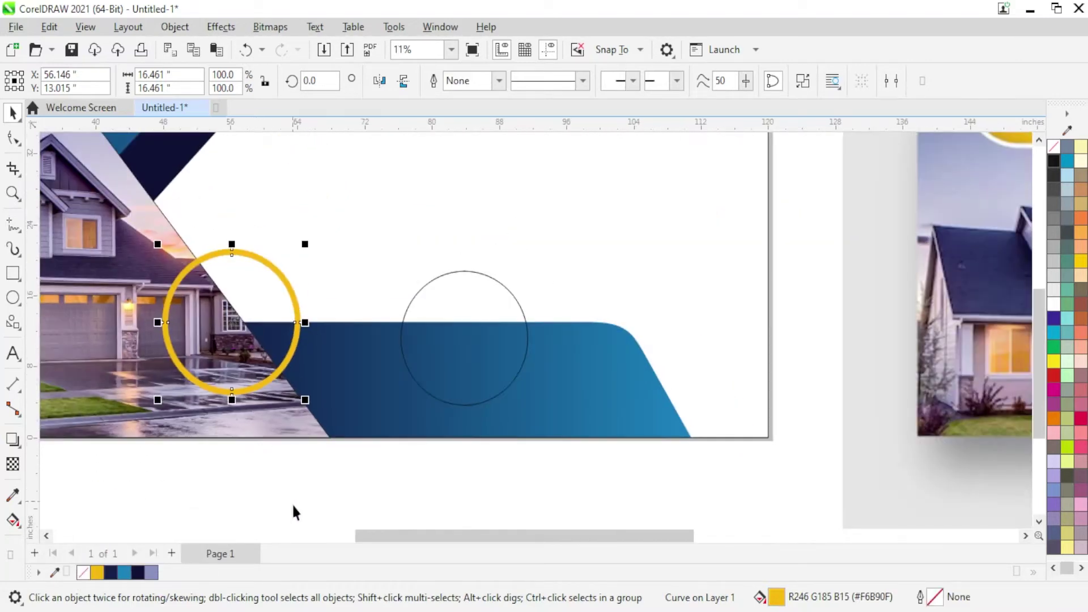
pyautogui.click(291, 502)
# Move the spare thin circle up onto the yellow ring
pyautogui.scroll(-2, 281, 383)
pyautogui.click(365, 348)
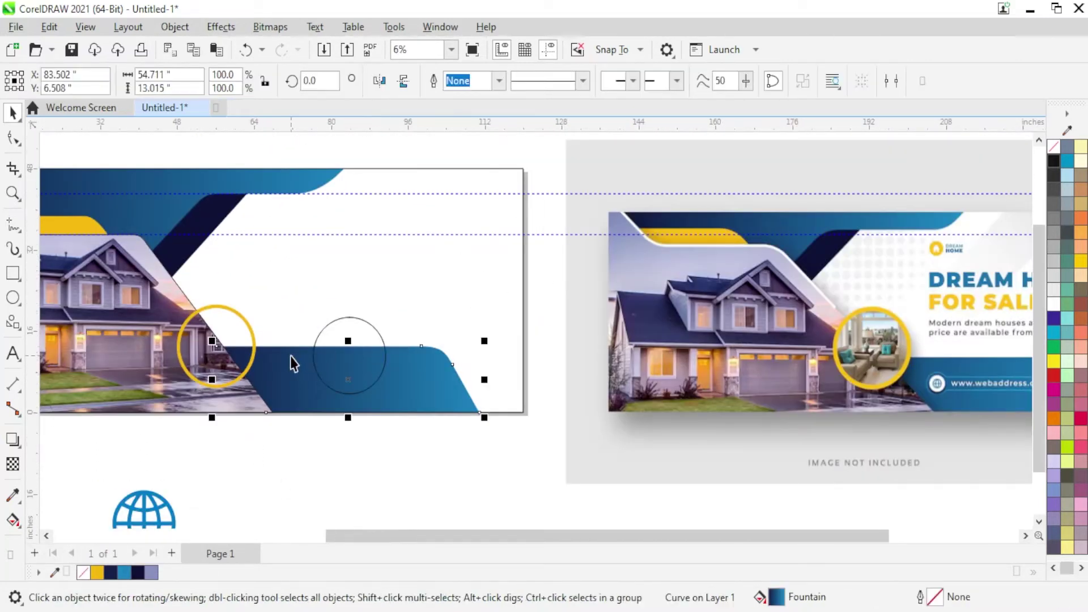
pyautogui.click(361, 326)
pyautogui.moveTo(361, 326); pyautogui.dragTo(248, 257)
pyautogui.press('Escape')
pyautogui.scroll(2, 182, 361)
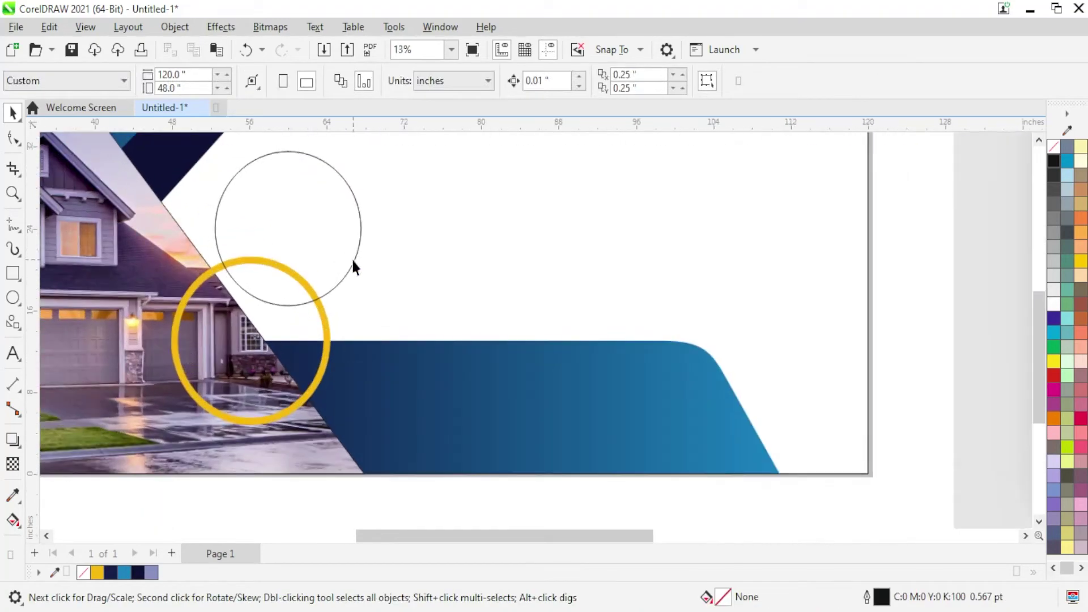
# Centre the thin circle horizontally and vertically on the yellow ring
pyautogui.click(353, 265)
pyautogui.keyDown('shift'); pyautogui.click(324, 339); pyautogui.keyUp('shift')
pyautogui.press('c')
pyautogui.press('e')
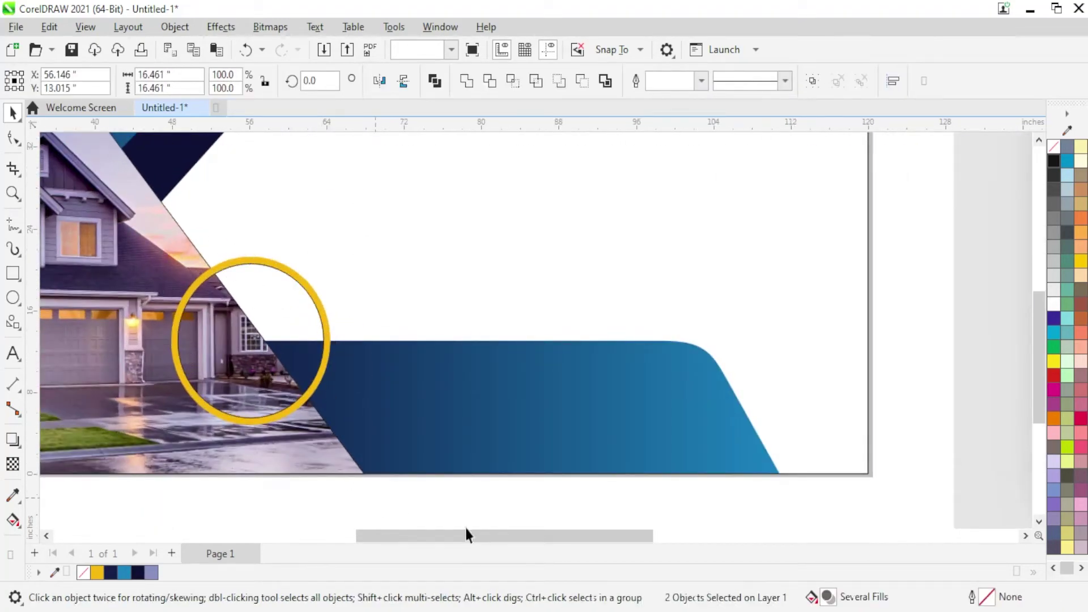
pyautogui.press('Escape')
pyautogui.scroll(-2, 407, 399)
pyautogui.scroll(-1, 459, 444)
pyautogui.scroll(-1, 452, 438)
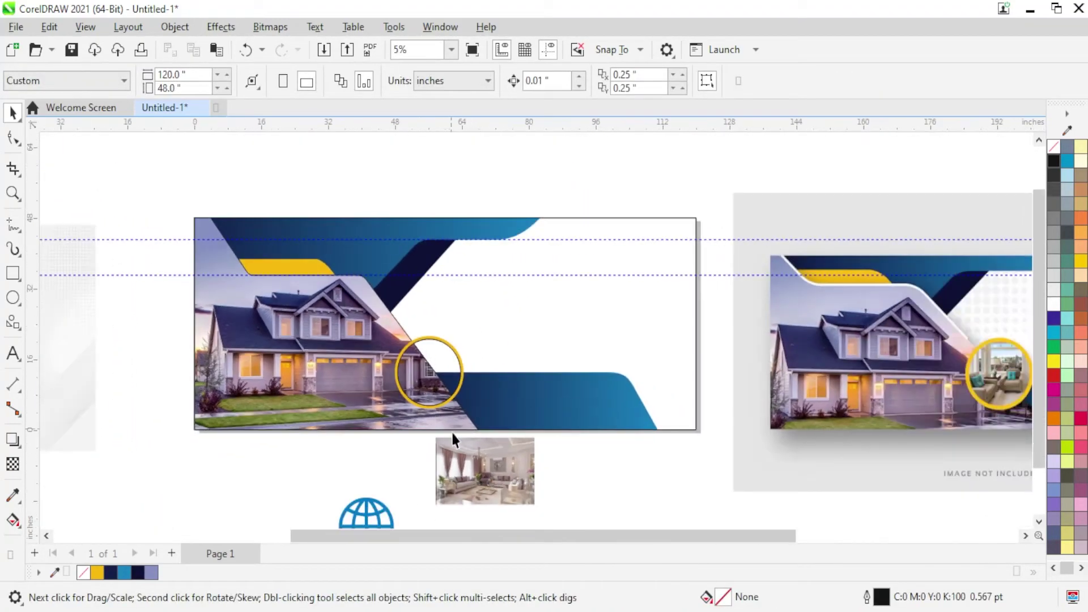
pyautogui.scroll(2, 452, 437)
# PowerClip the interior room photo inside the inner circle of the ring
pyautogui.moveTo(499, 487)
pyautogui.mouseDown()
pyautogui.moveTo(385, 299)
pyautogui.moveTo(545, 476)
pyautogui.mouseUp()
pyautogui.rightClick(560, 478)
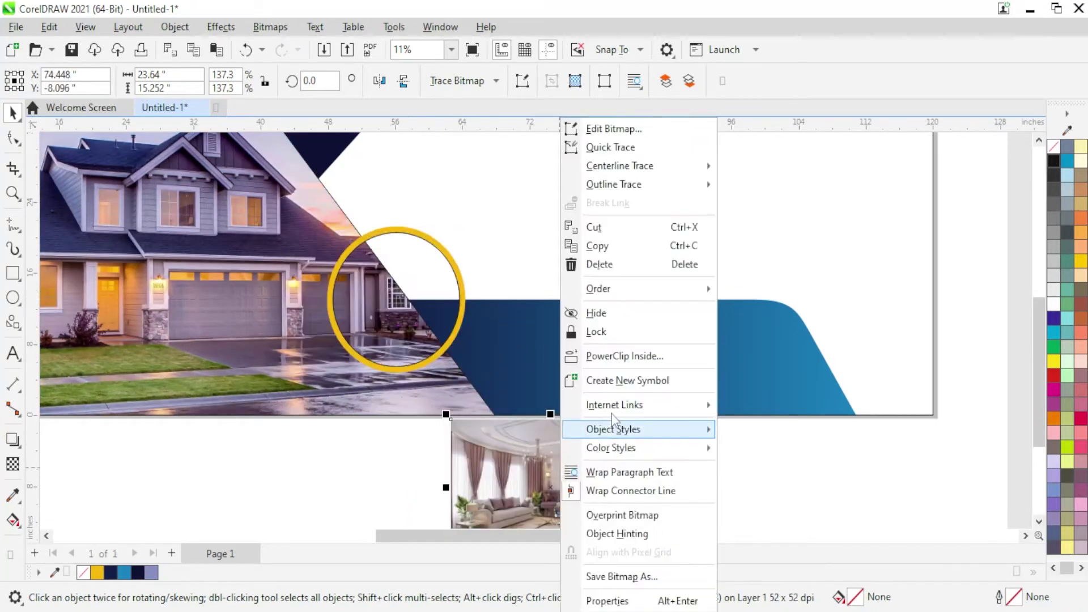
pyautogui.click(625, 356)
pyautogui.click(420, 296)
pyautogui.scroll(2, 419, 293)
# Remove the outline from the photo-filled circle
pyautogui.rightClick(424, 291)
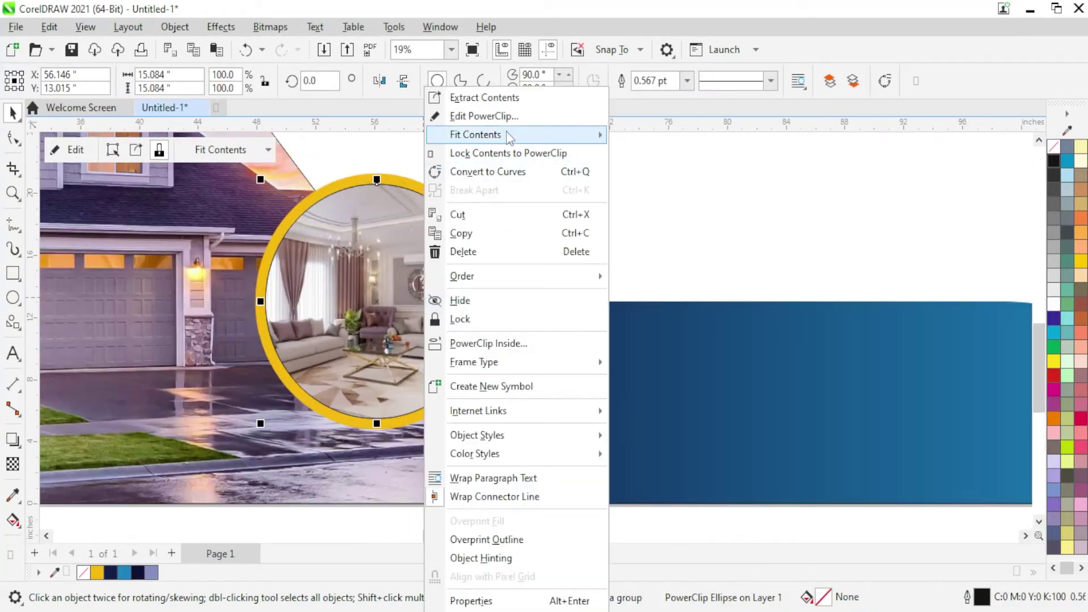
pyautogui.rightClick(1052, 164)
pyautogui.press('Escape')
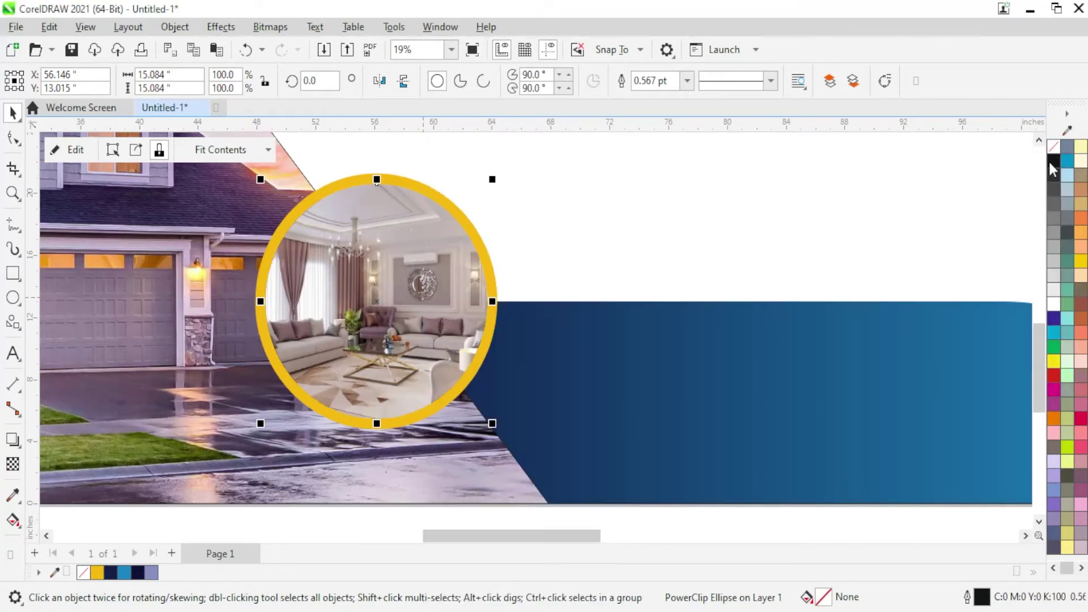
pyautogui.rightClick(1053, 147)
pyautogui.scroll(-2, 546, 278)
pyautogui.scroll(-1, 498, 339)
pyautogui.scroll(-1, 450, 397)
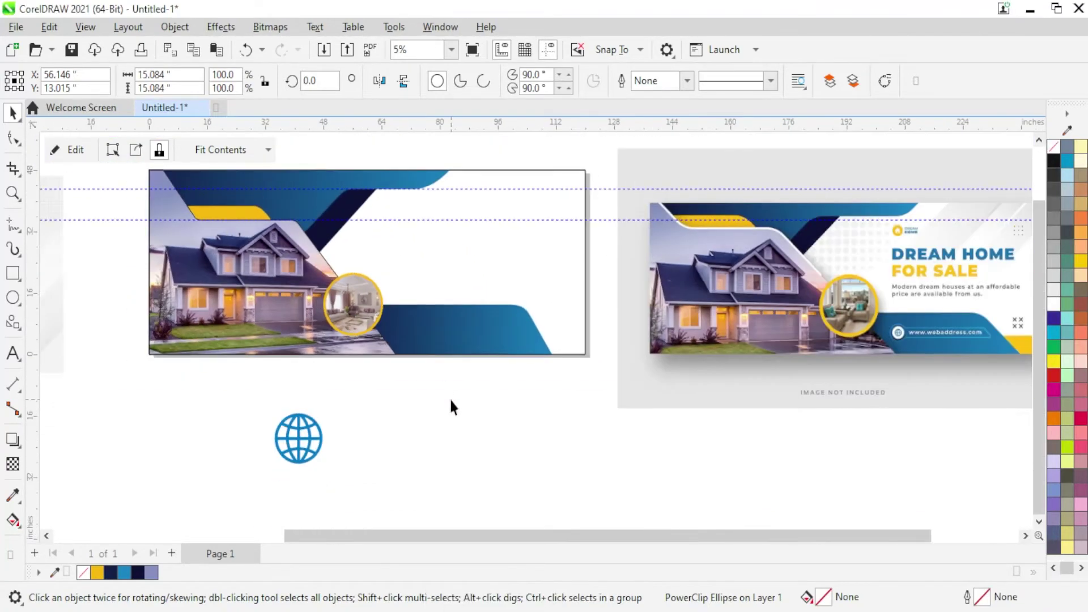
pyautogui.click(450, 399)
pyautogui.scroll(2, 430, 352)
pyautogui.scroll(-1, 213, 351)
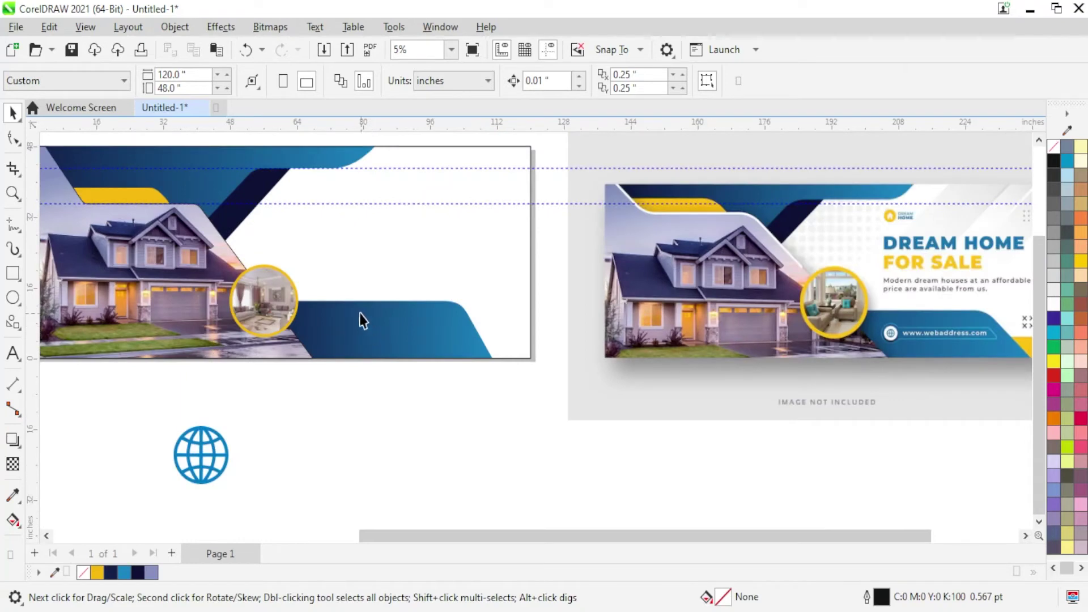
pyautogui.scroll(2, 291, 314)
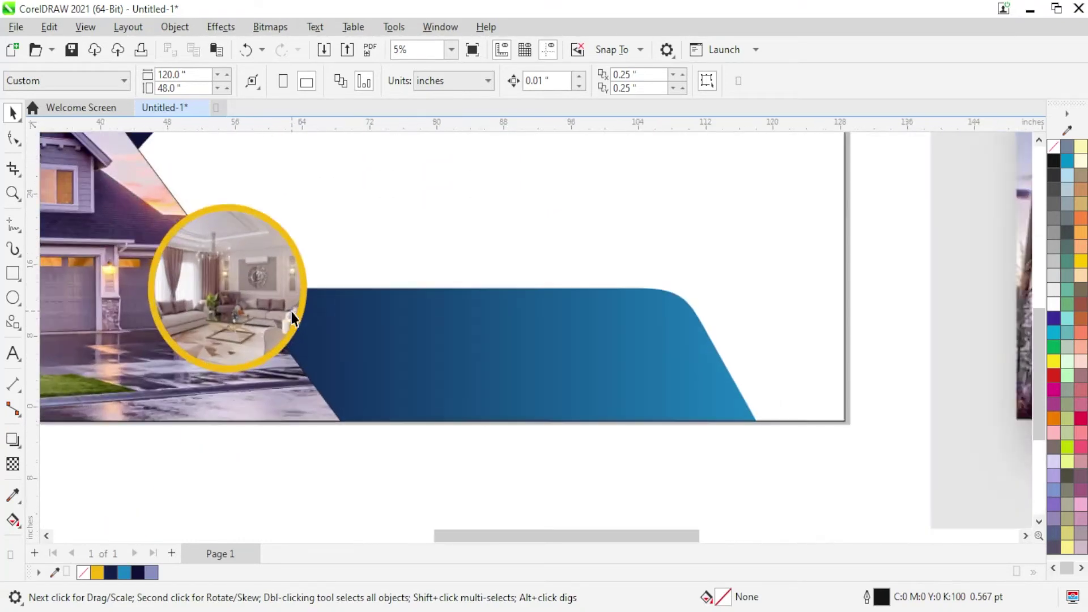
pyautogui.scroll(2, 301, 283)
pyautogui.click(308, 261)
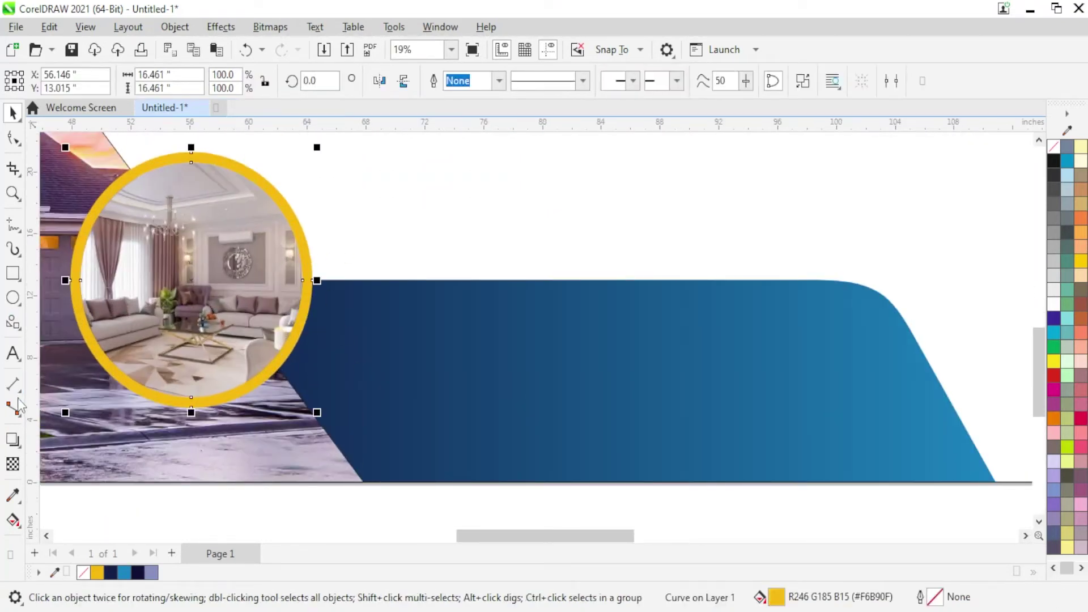
# Add a drop shadow to the ring and pull it further down and to the right
pyautogui.click(12, 440)
pyautogui.moveTo(192, 281); pyautogui.dragTo(286, 376)
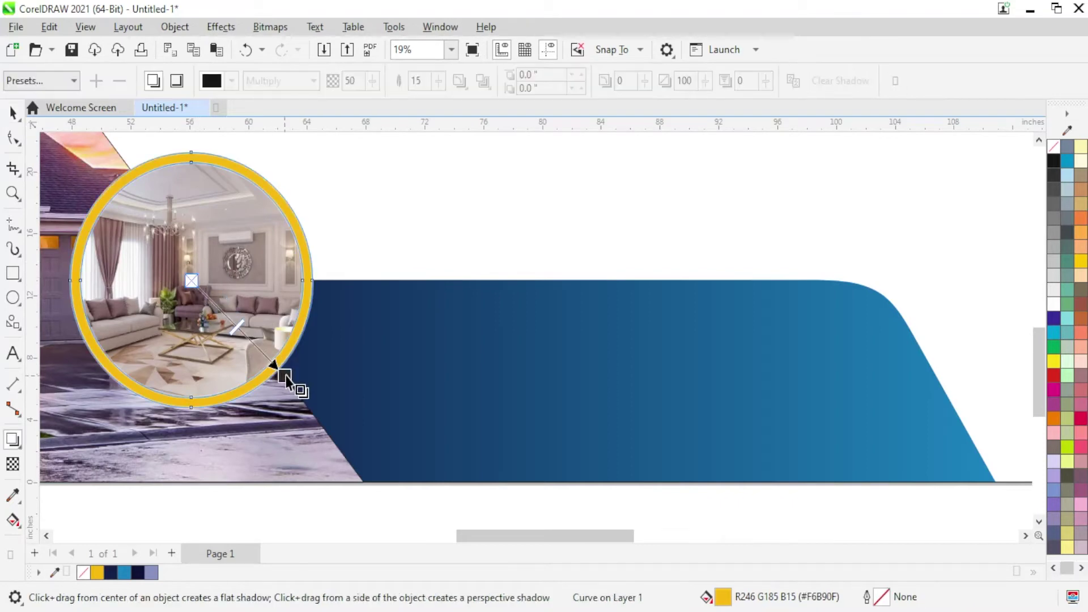
pyautogui.moveTo(307, 413); pyautogui.dragTo(310, 425)
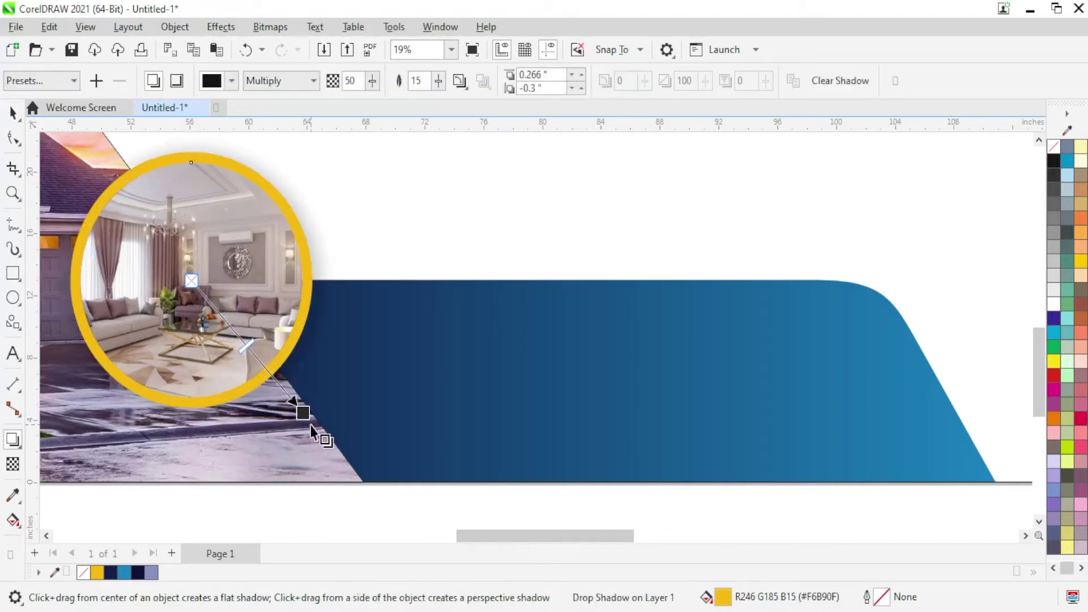
pyautogui.hotkey('ctrl', 'z')
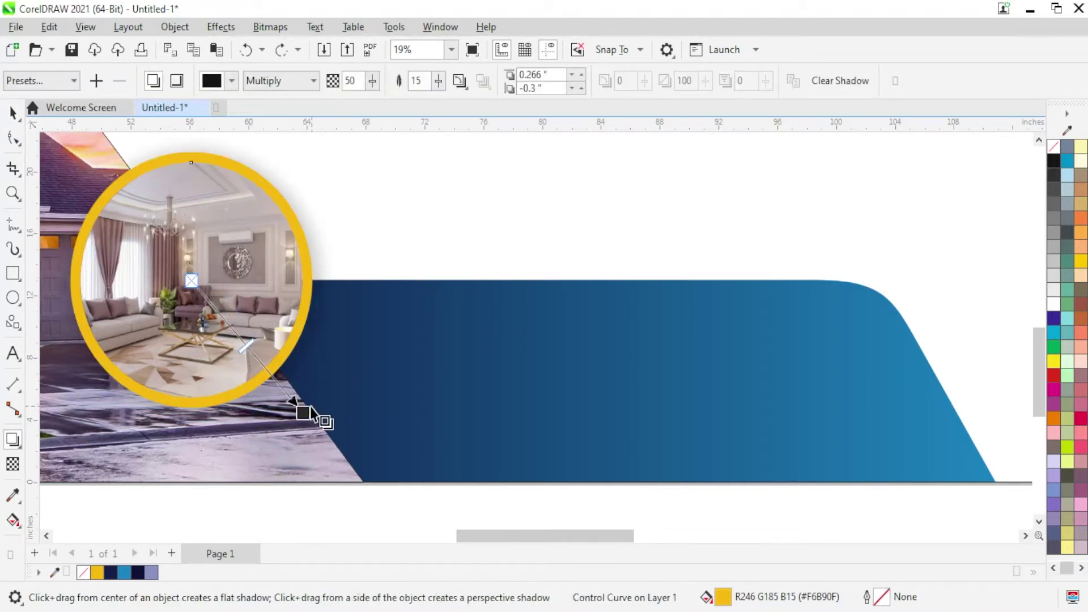
pyautogui.hotkey('ctrl', 'shift', 'z')
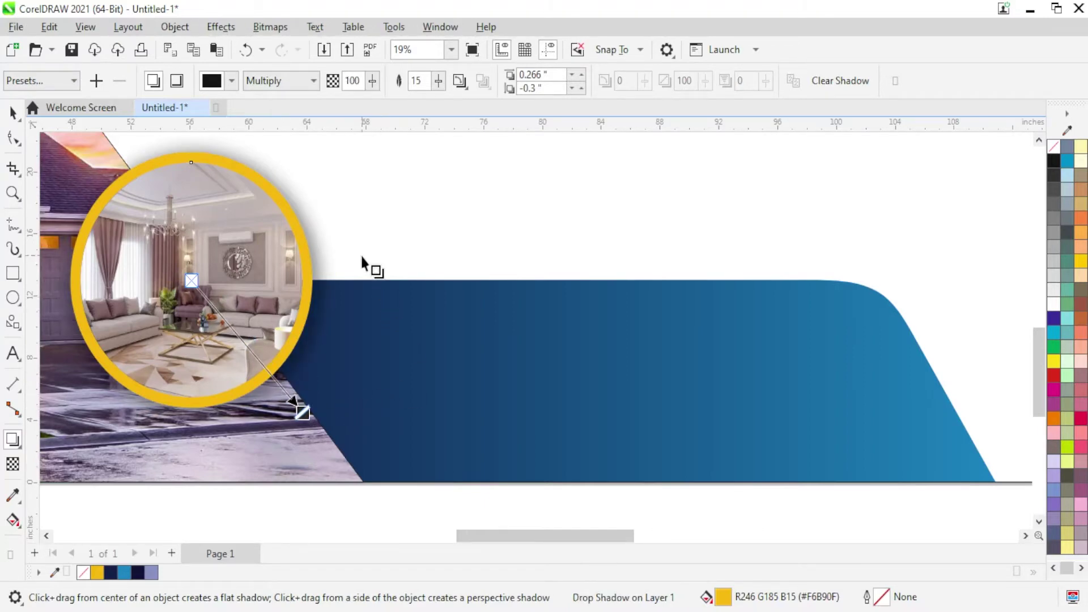
pyautogui.scroll(3, 314, 412)
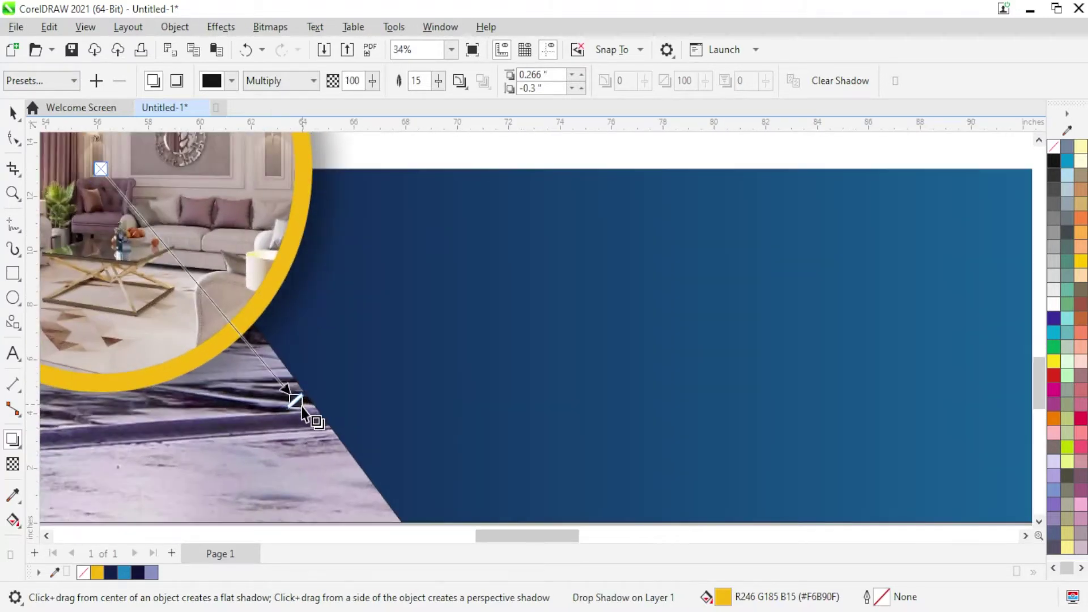
pyautogui.moveTo(299, 404); pyautogui.dragTo(302, 408)
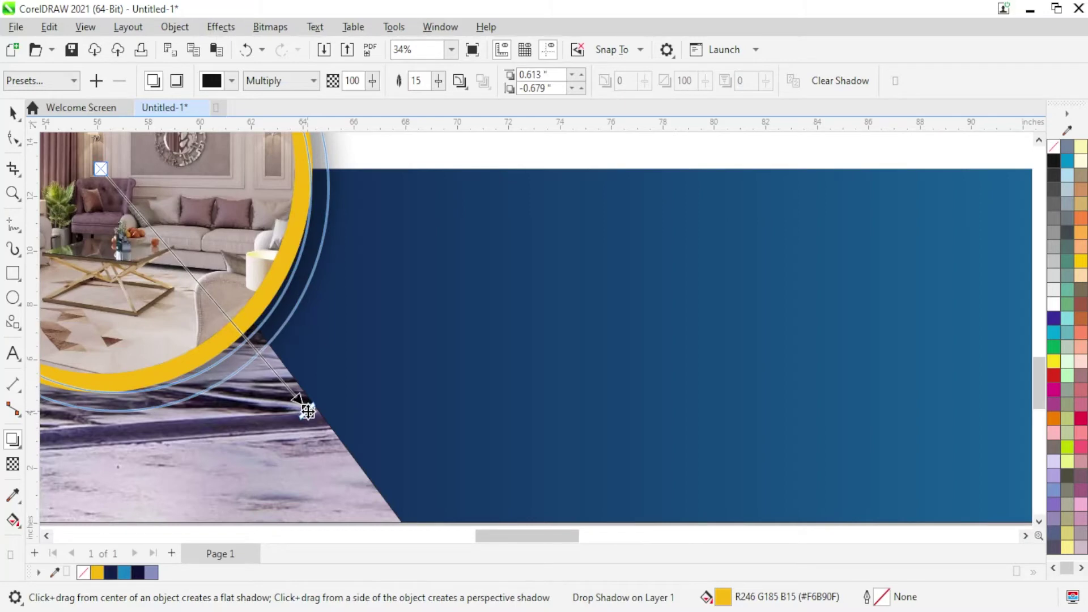
pyautogui.scroll(-3, 329, 381)
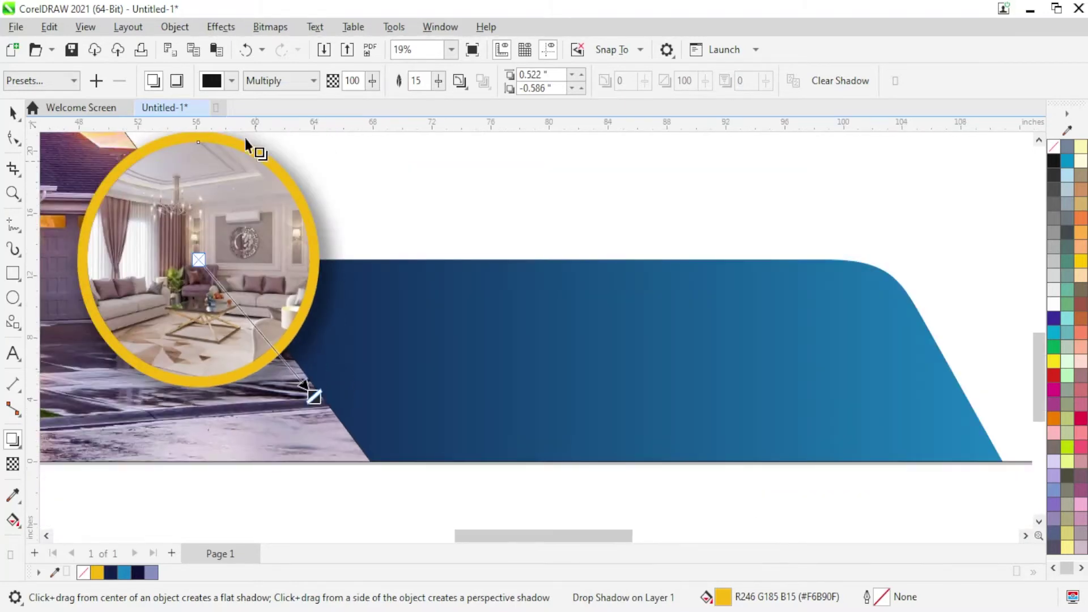
# Set the shadow colour to black and fine-tune the shadow offset below the ring
pyautogui.click(232, 81)
pyautogui.click(216, 115)
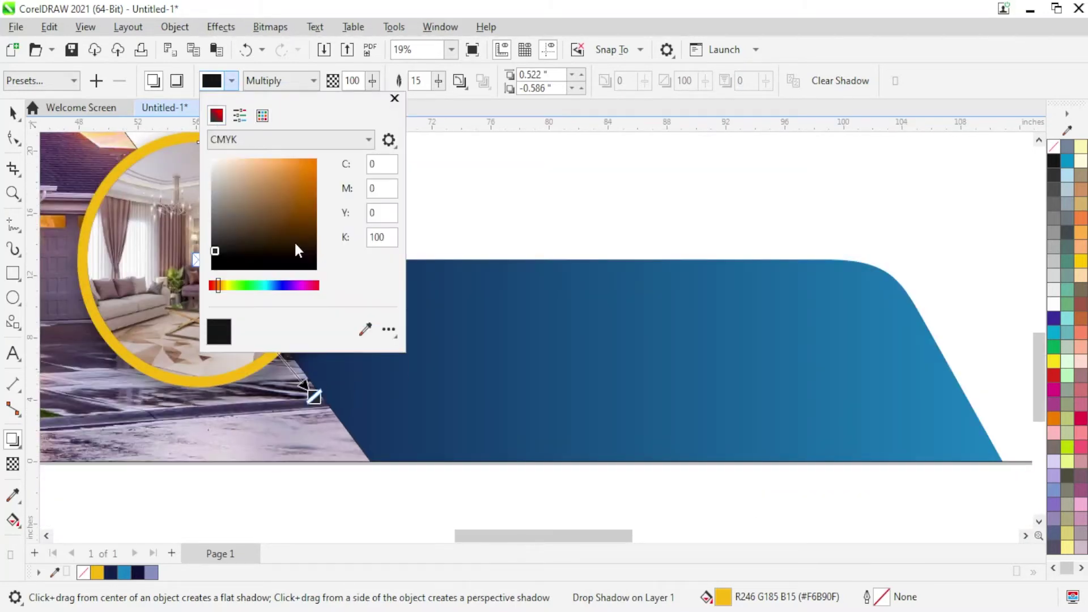
pyautogui.click(222, 257)
pyautogui.click(567, 8)
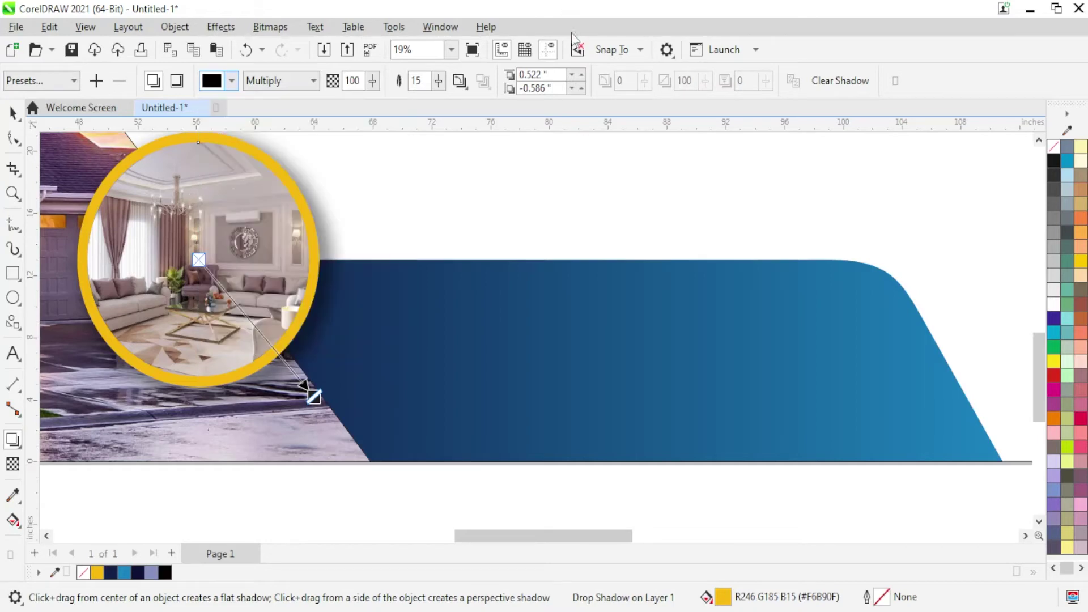
pyautogui.scroll(-1, 347, 342)
pyautogui.scroll(1, 297, 337)
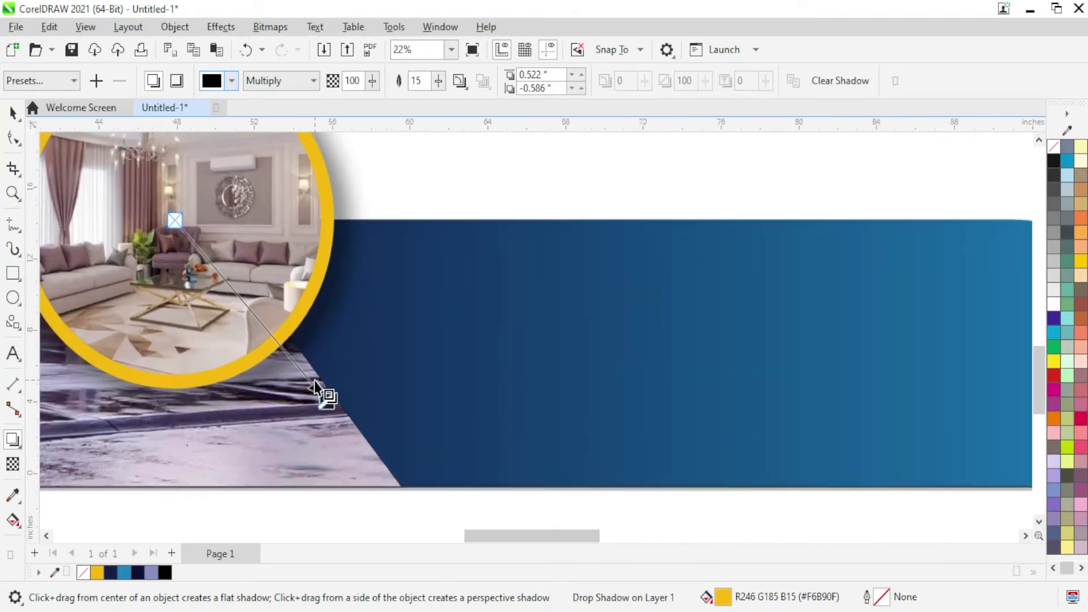
pyautogui.scroll(2, 329, 397)
pyautogui.moveTo(328, 397); pyautogui.dragTo(311, 389)
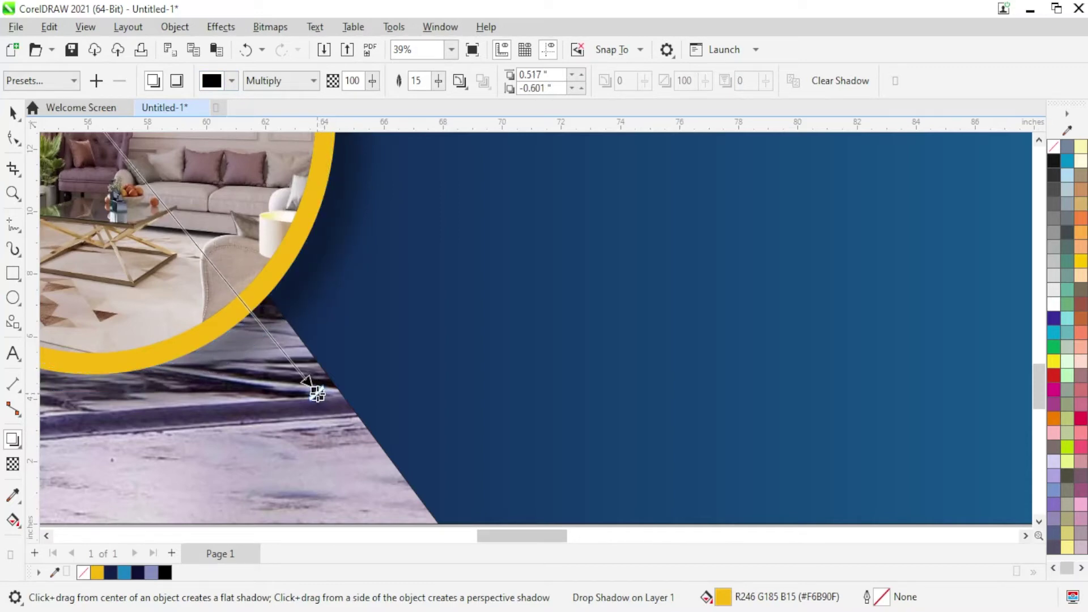
pyautogui.scroll(-3, 311, 389)
pyautogui.scroll(-3, 323, 389)
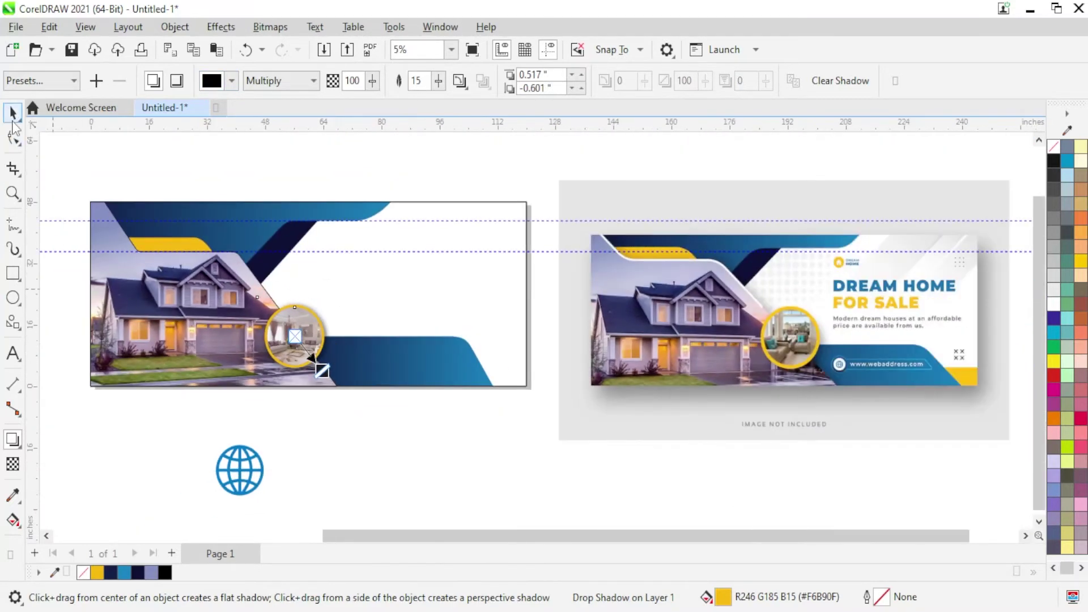
pyautogui.click(12, 113)
# PowerClip the marble texture image inside the banner's background rectangle
pyautogui.click(532, 434)
pyautogui.scroll(-2, 510, 428)
pyautogui.click(162, 378)
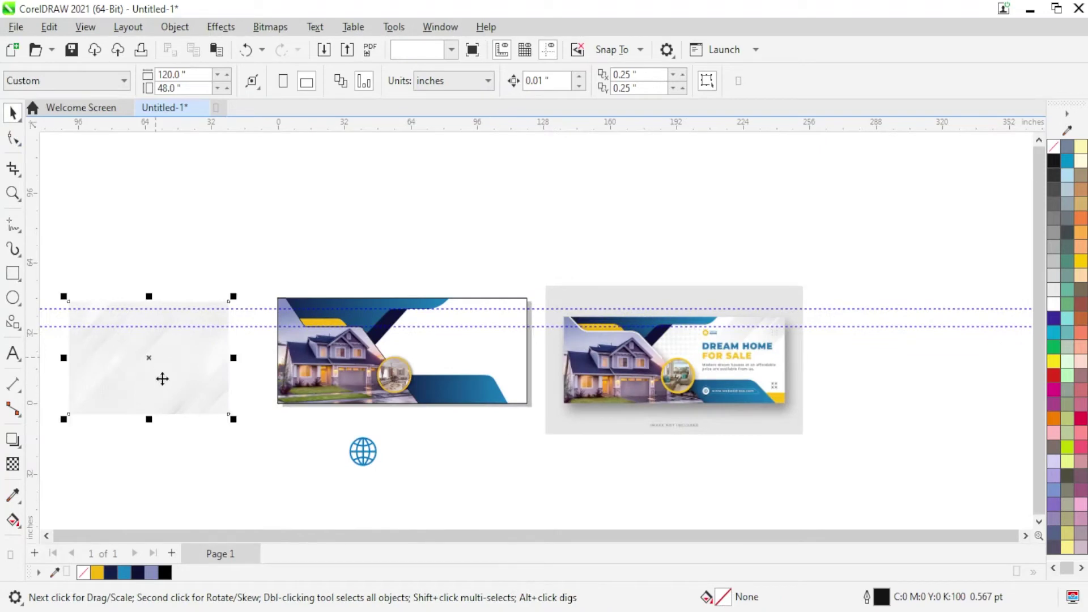
pyautogui.moveTo(163, 379); pyautogui.dragTo(76, 389)
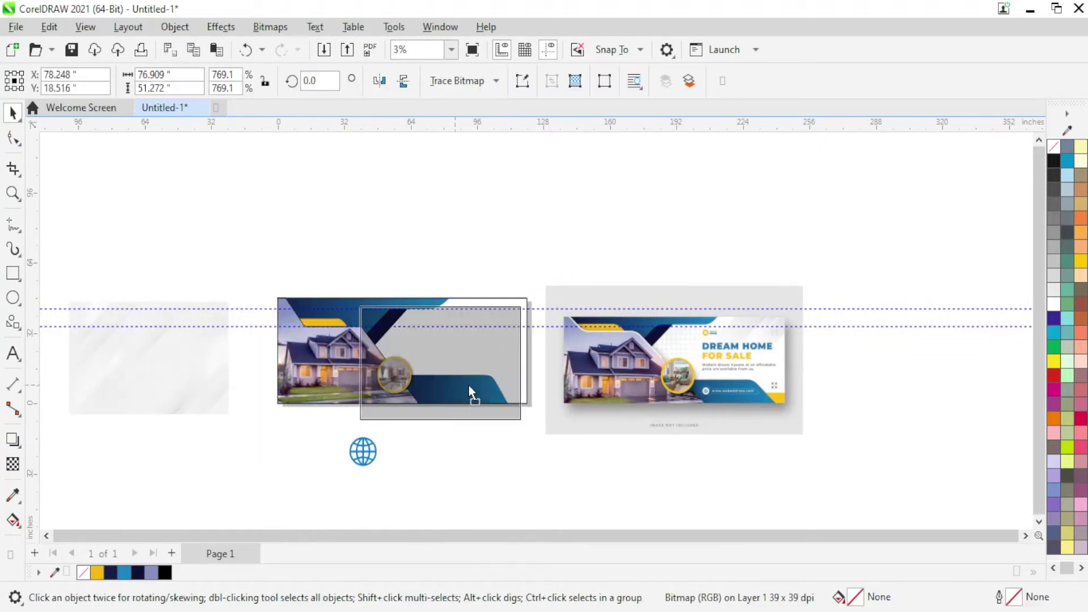
pyautogui.rightClick(76, 389)
pyautogui.click(158, 354)
pyautogui.click(521, 368)
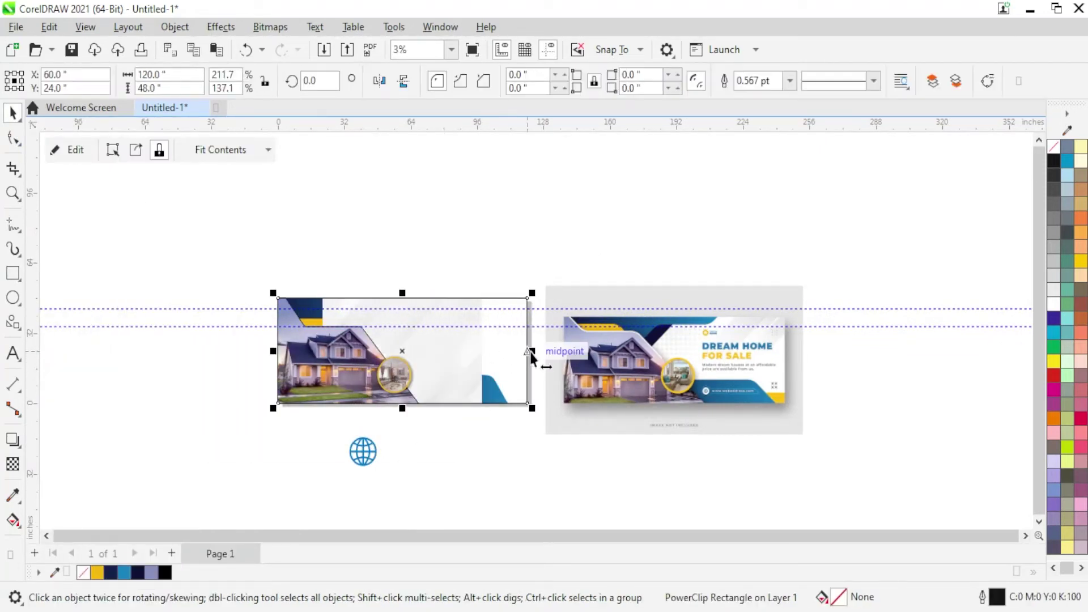
# Edit the PowerClip contents, shifting the texture right to cover the whole banner
pyautogui.rightClick(529, 352)
pyautogui.click(560, 153)
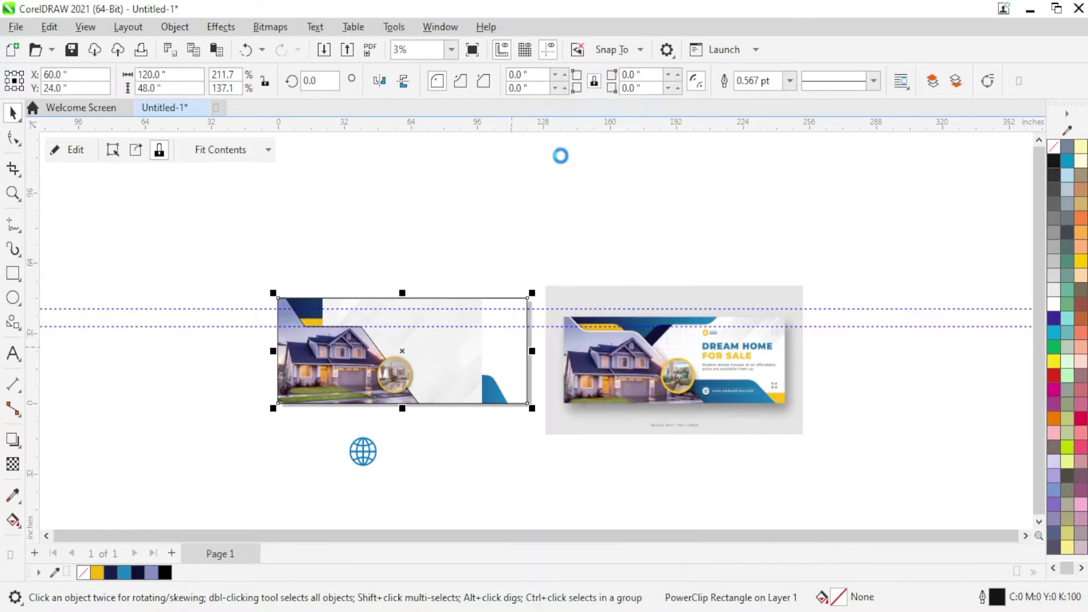
pyautogui.moveTo(330, 436); pyautogui.dragTo(426, 429)
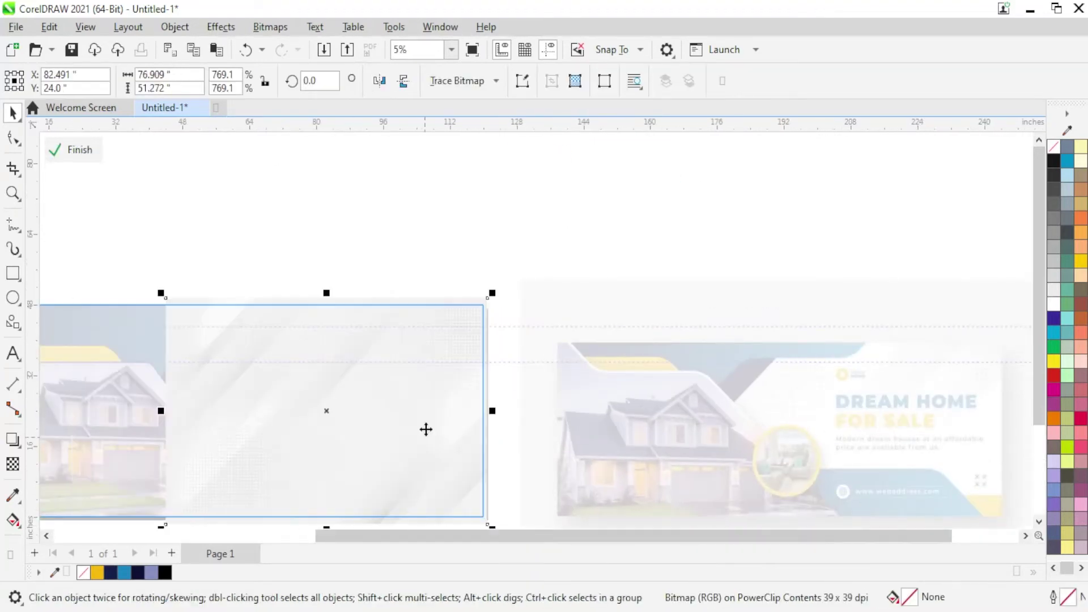
pyautogui.rightClick(441, 392)
pyautogui.click(537, 111)
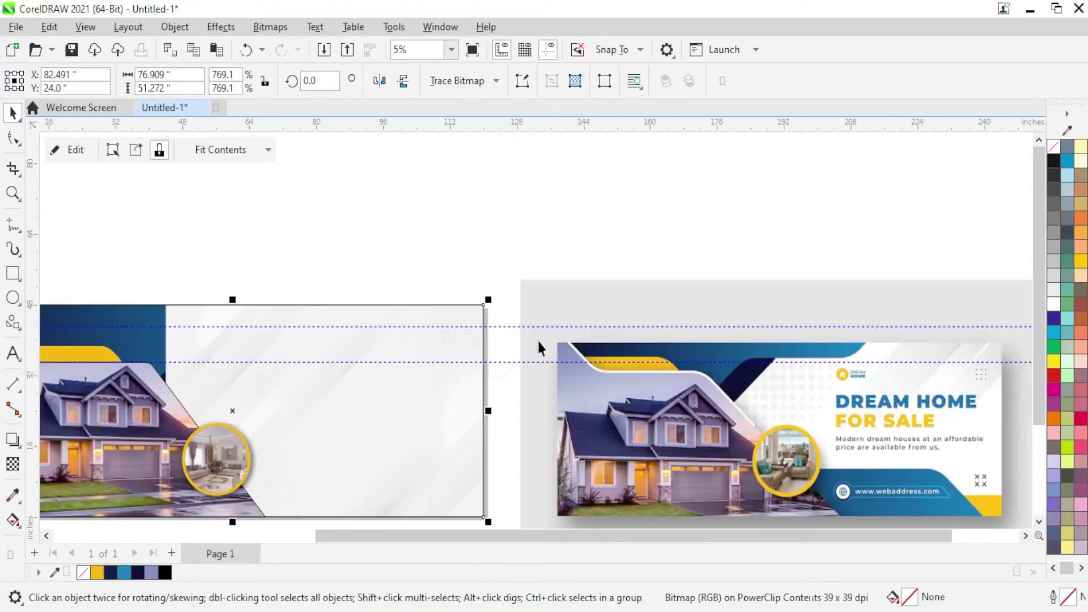
pyautogui.scroll(-1, 397, 229)
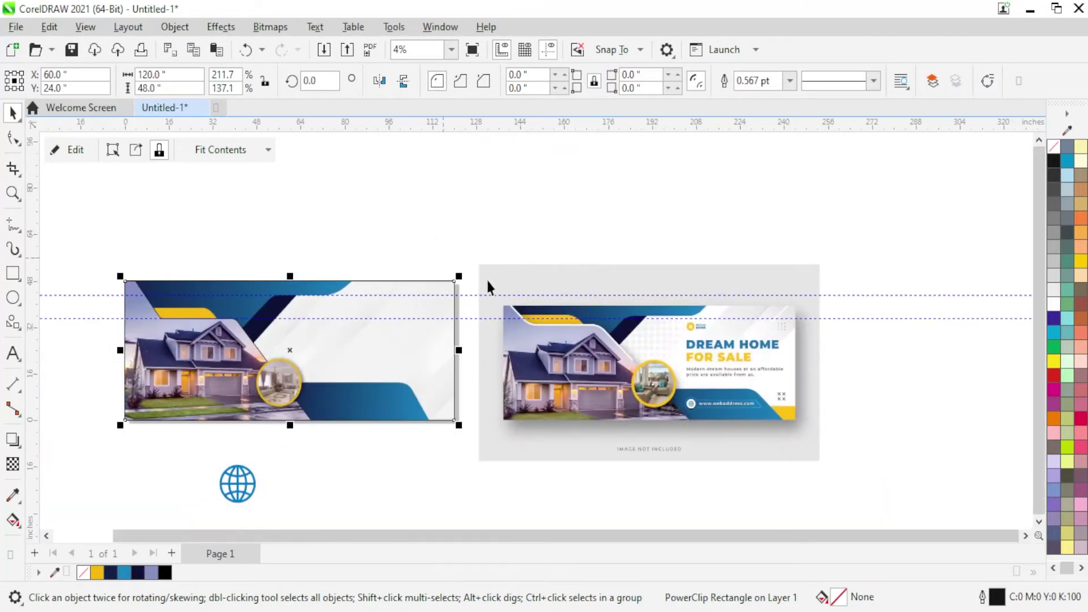
pyautogui.scroll(1, 799, 335)
pyautogui.scroll(3, 799, 335)
pyautogui.scroll(-3, 798, 336)
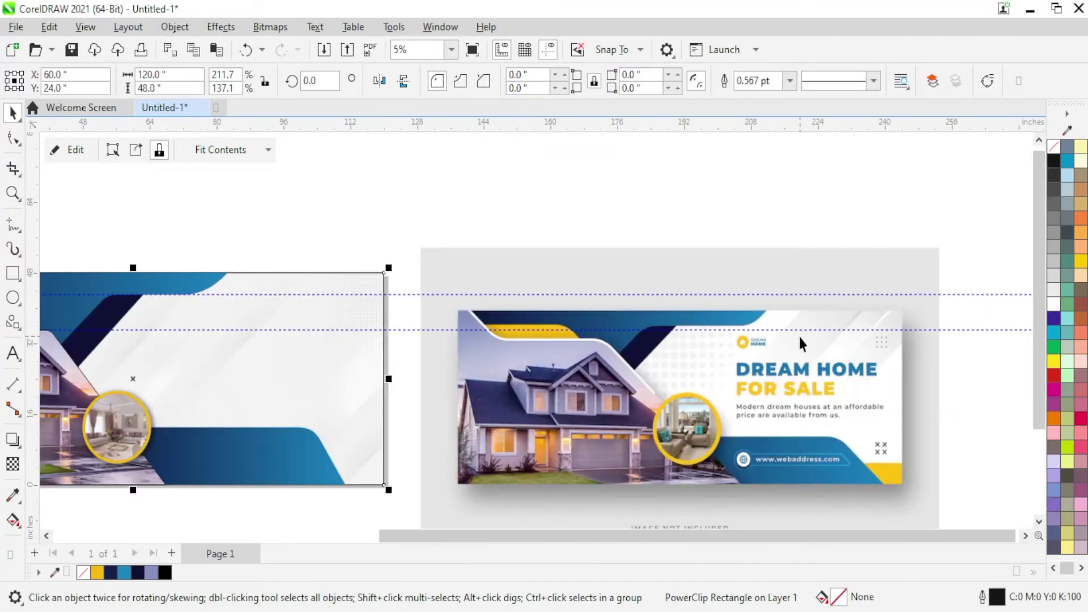
pyautogui.scroll(1, 124, 362)
pyautogui.scroll(-1, 450, 347)
pyautogui.scroll(-1, 263, 366)
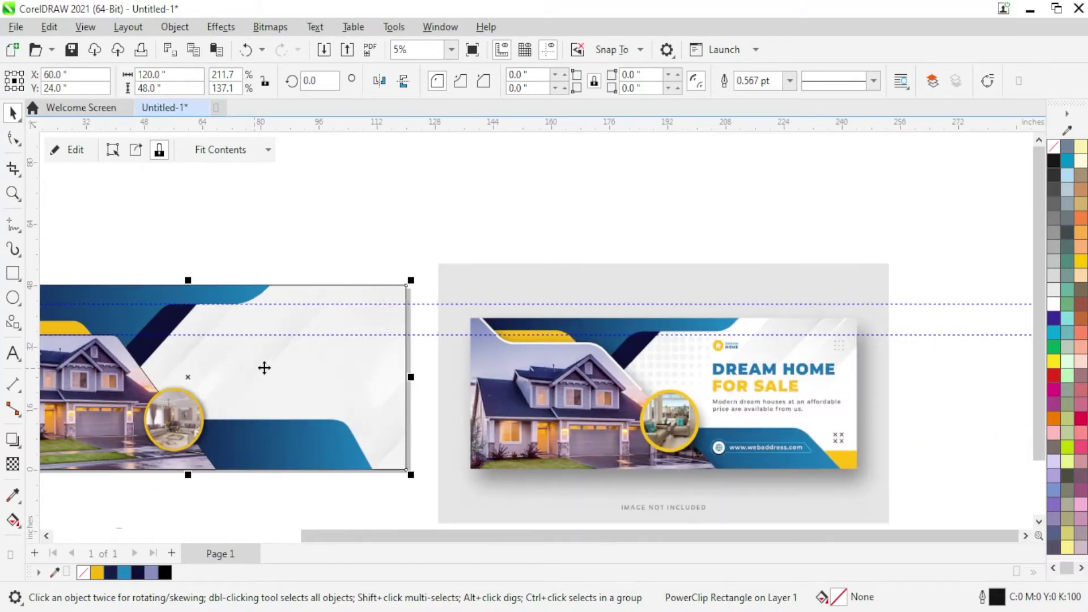
pyautogui.scroll(2, 125, 394)
pyautogui.scroll(-3, 289, 361)
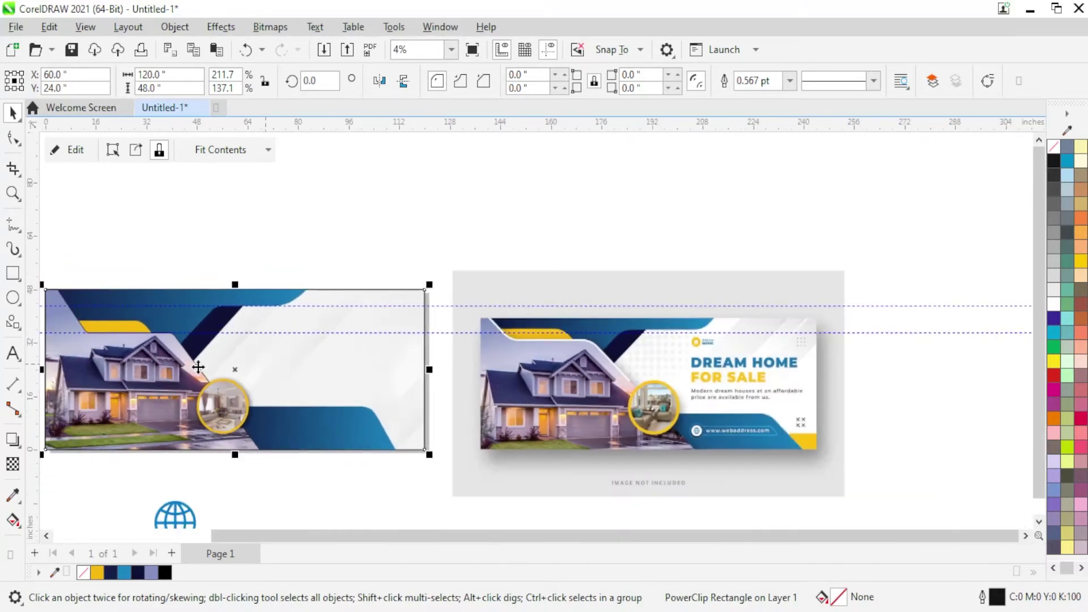
pyautogui.scroll(2, 198, 369)
# Draw a small circle above the banner
pyautogui.click(13, 298)
pyautogui.scroll(2, 233, 228)
pyautogui.scroll(1, 240, 212)
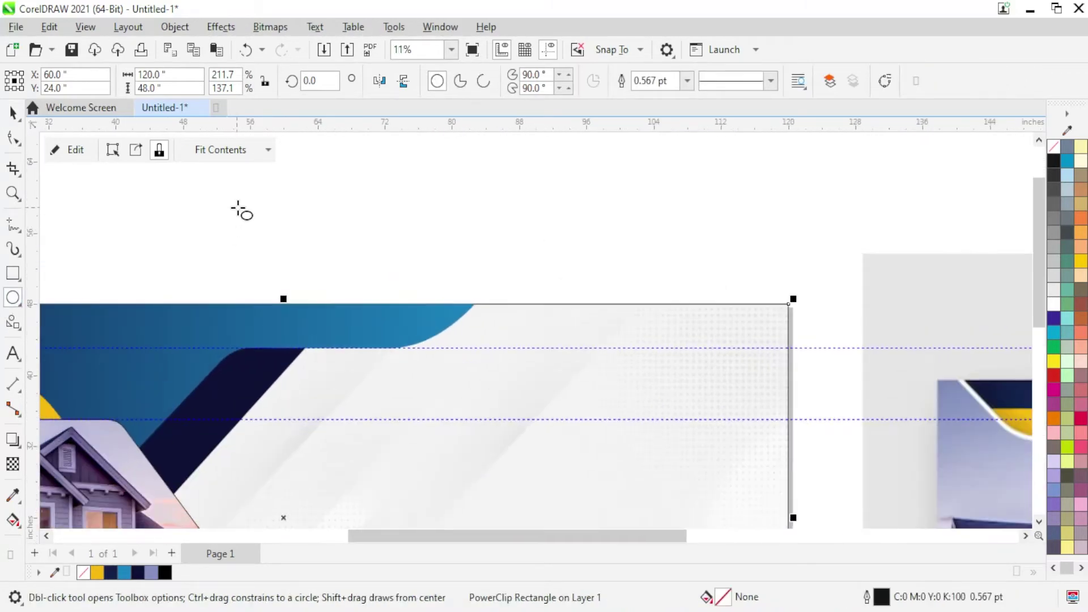
pyautogui.scroll(-3, 250, 216)
pyautogui.scroll(2, 305, 188)
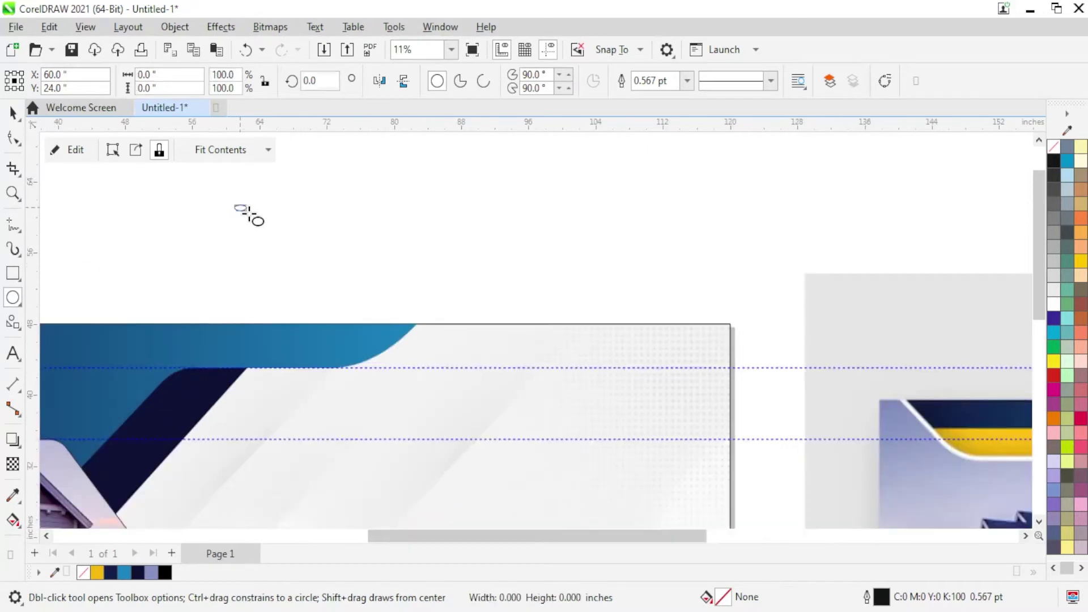
pyautogui.moveTo(234, 205); pyautogui.dragTo(240, 214)
pyautogui.press('space')
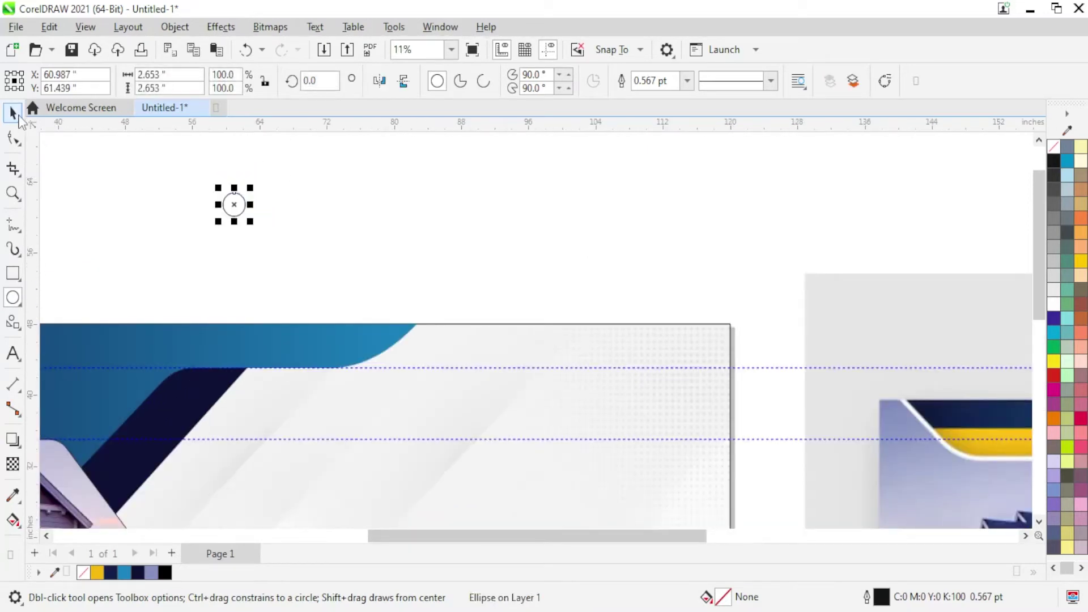
pyautogui.scroll(1, 220, 163)
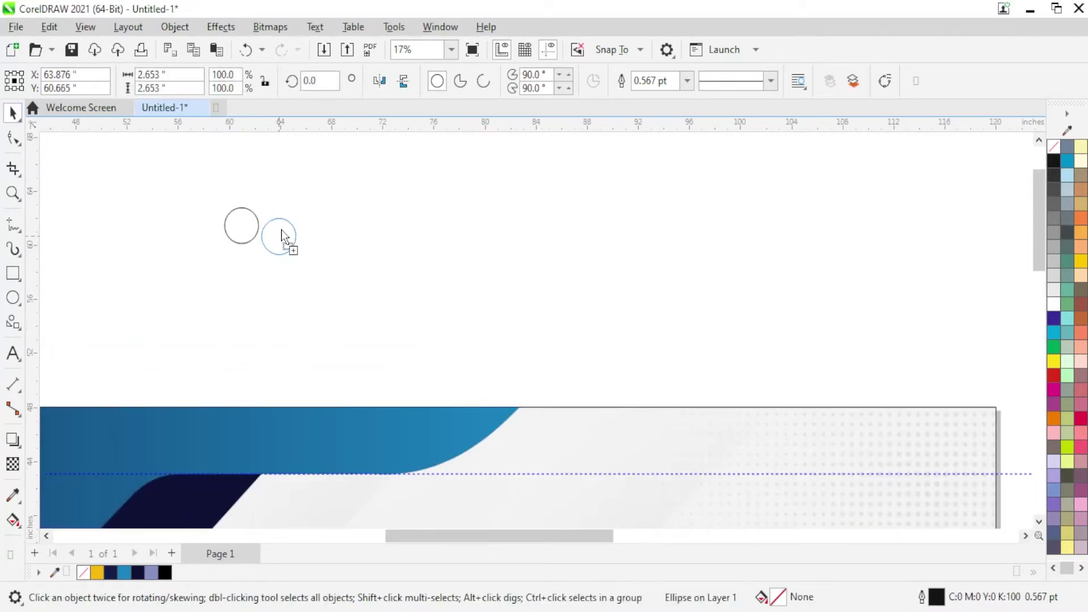
# Try placing and shrinking copies of the circle to its right
pyautogui.moveTo(281, 230); pyautogui.dragTo(284, 224)
pyautogui.scroll(2, 284, 225)
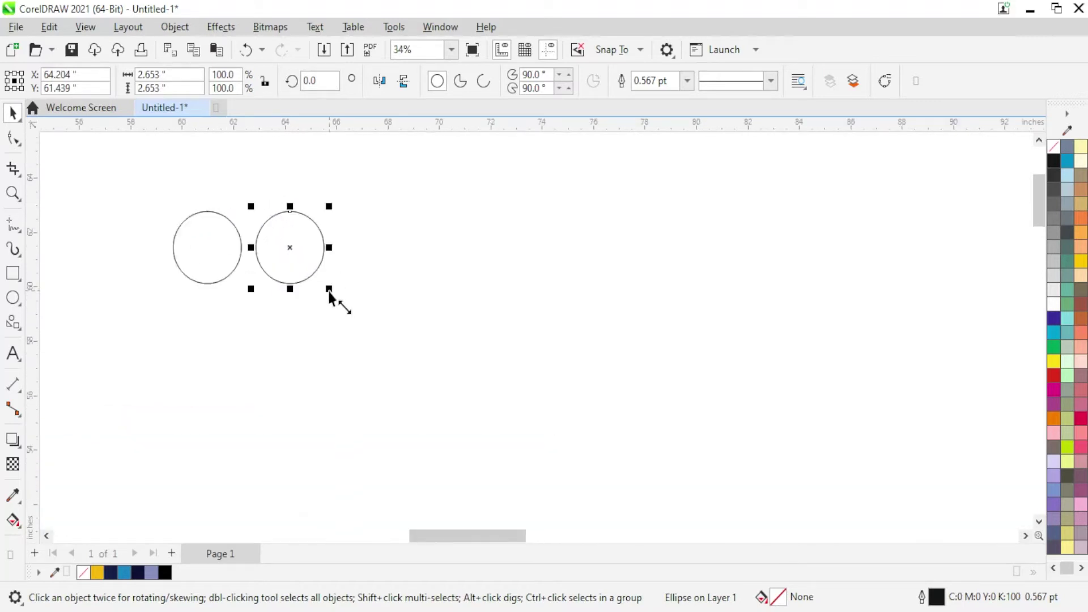
pyautogui.moveTo(329, 289); pyautogui.dragTo(324, 283)
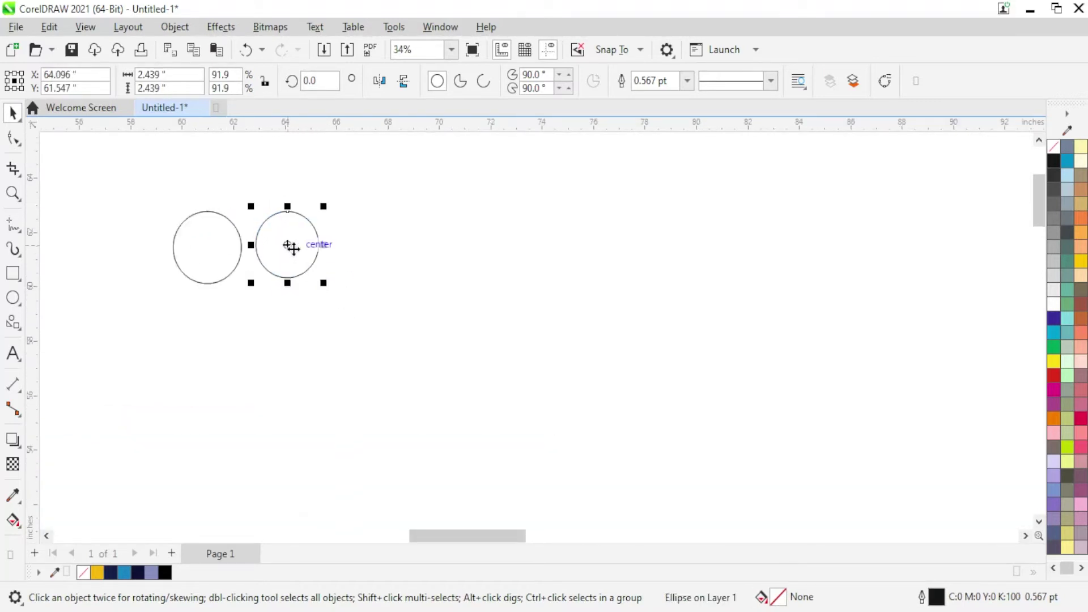
pyautogui.moveTo(290, 248); pyautogui.dragTo(292, 253)
pyautogui.keyDown('shift'); pyautogui.click(242, 255); pyautogui.keyUp('shift')
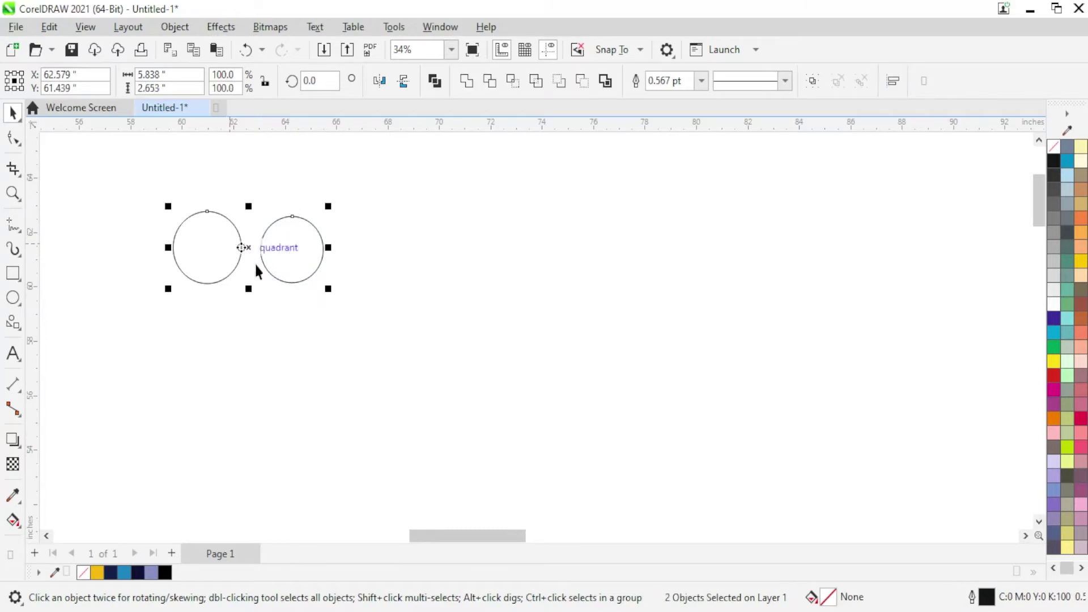
pyautogui.click(284, 253)
pyautogui.click(295, 282)
# Undo the trial copies and place a same-size copy of the circle beside it
pyautogui.hotkey('ctrl', 'd')
pyautogui.hotkey('ctrl', 'z')
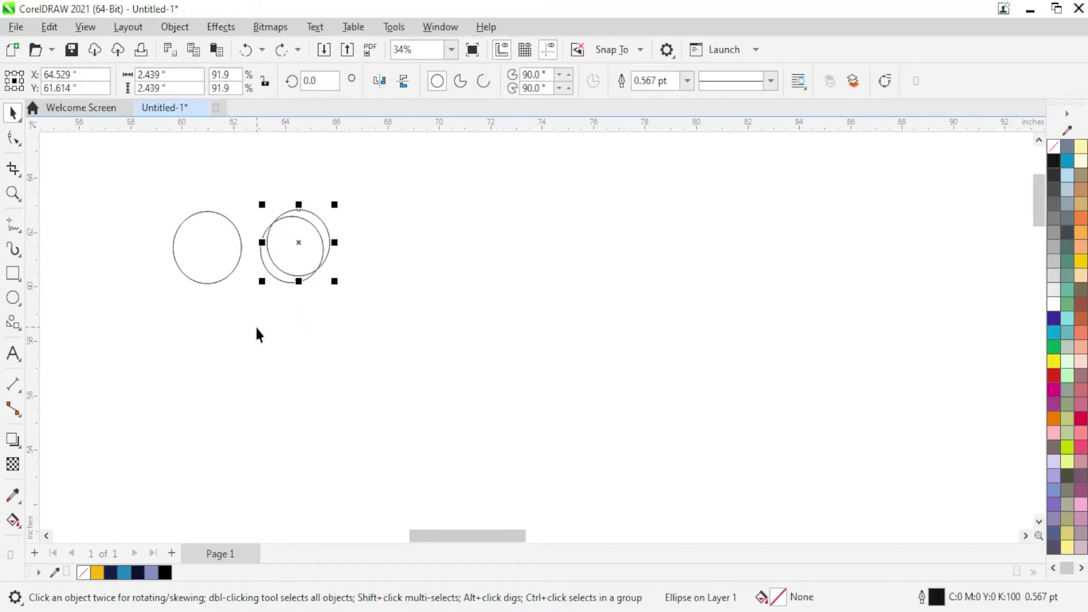
pyautogui.hotkey('ctrl', 'z')
pyautogui.hotkey('ctrl', 'z')
pyautogui.hotkey('ctrl', 'z')
pyautogui.hotkey('ctrl', 'z')
pyautogui.moveTo(237, 265); pyautogui.dragTo(287, 250)
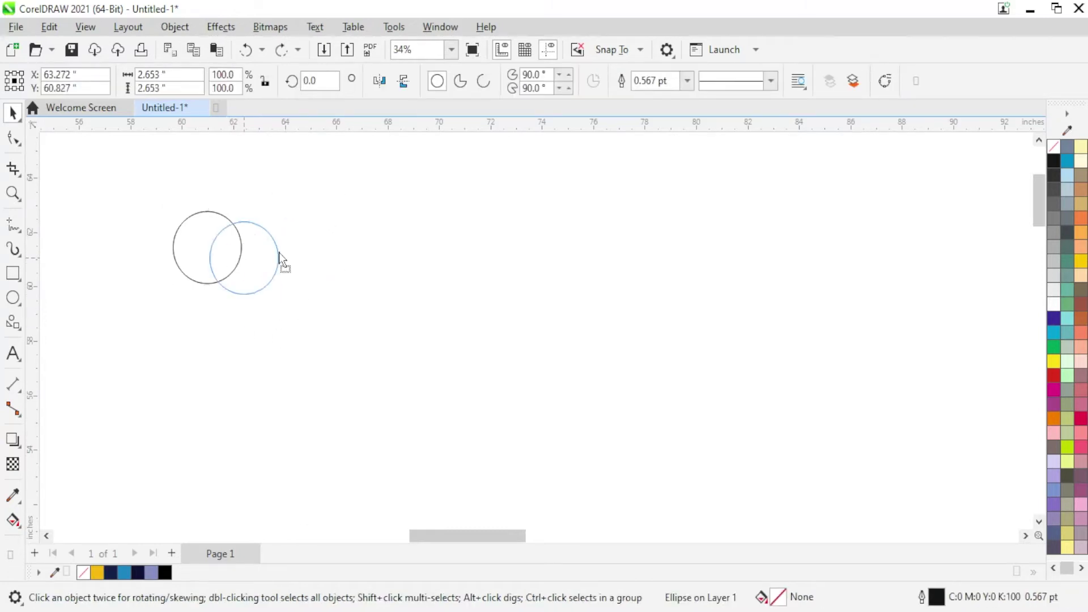
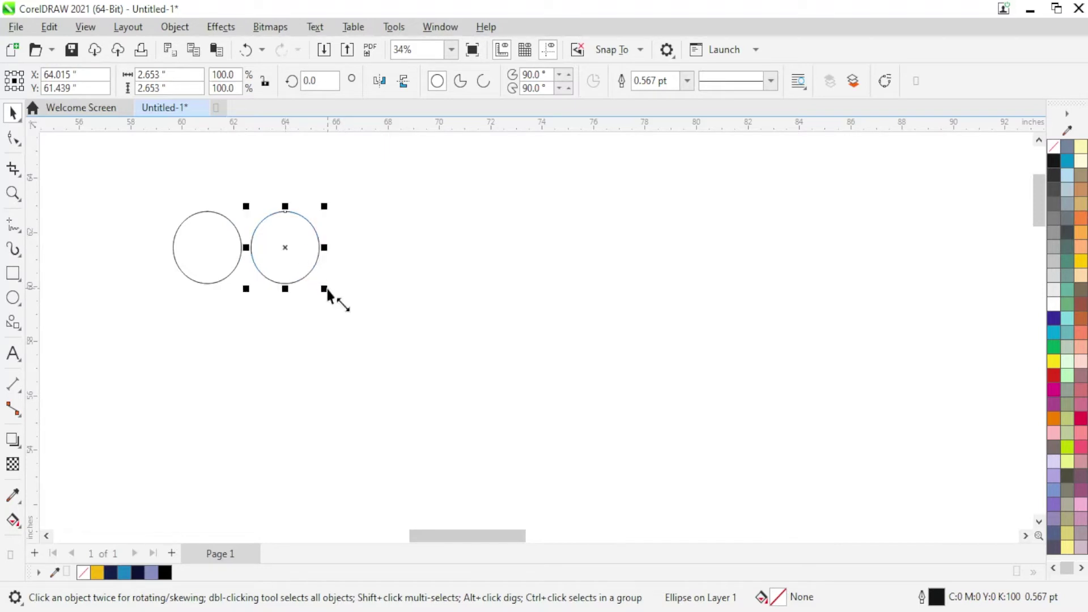
# Build a row of progressively smaller circles to the right of the first circle
pyautogui.hotkey('ctrl', 'z')
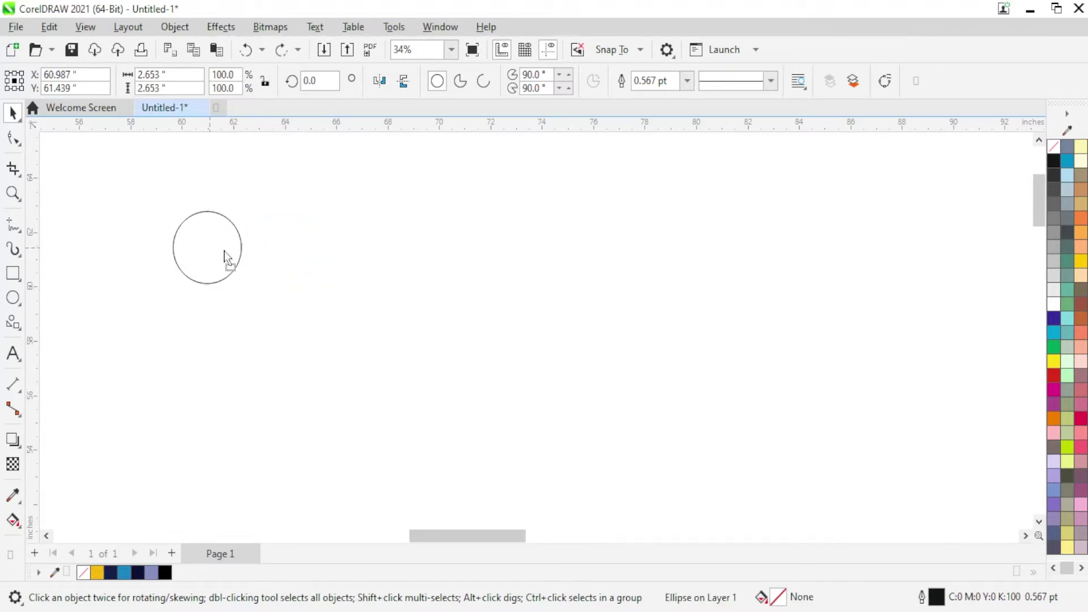
pyautogui.moveTo(225, 253); pyautogui.dragTo(293, 252)
pyautogui.moveTo(332, 289); pyautogui.dragTo(325, 285)
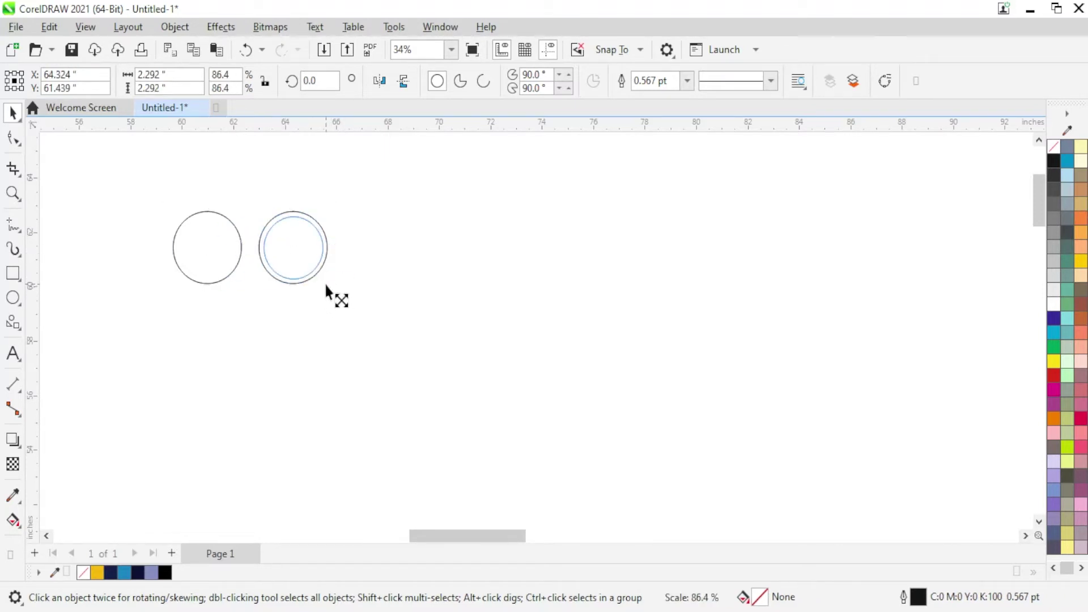
pyautogui.scroll(-2, 206, 284)
pyautogui.hotkey('ctrl', 'r')
pyautogui.hotkey('ctrl', 'r')
pyautogui.hotkey('ctrl', 'r')
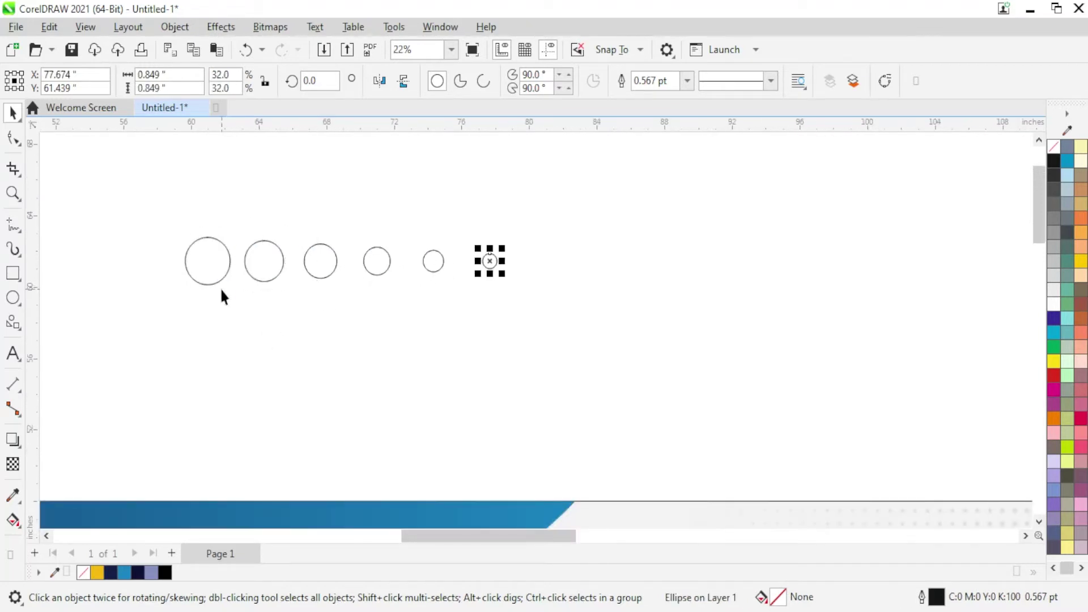
pyautogui.click(304, 293)
# Copy the leftmost circle below itself and repeat it down into a column
pyautogui.scroll(-1, 304, 292)
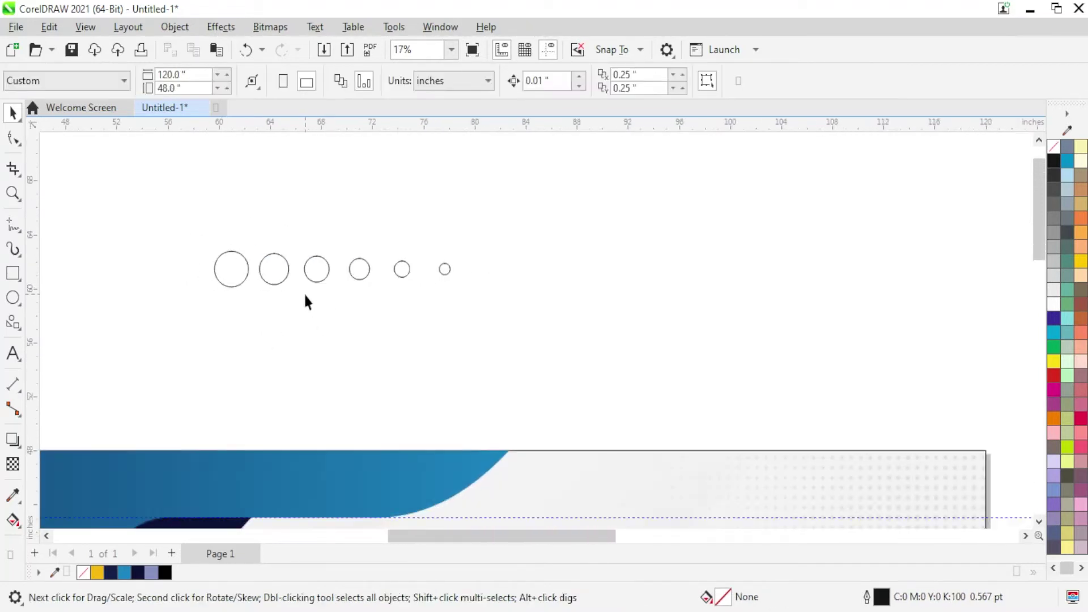
pyautogui.scroll(-1, 317, 308)
pyautogui.scroll(2, 319, 318)
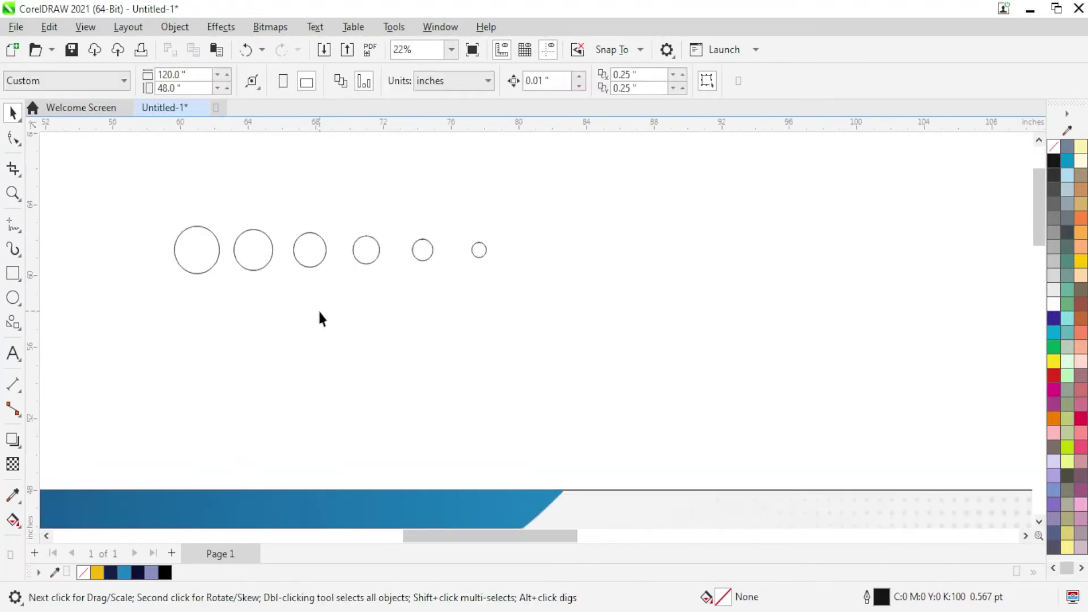
pyautogui.click(196, 244)
pyautogui.moveTo(197, 242); pyautogui.dragTo(195, 316)
pyautogui.hotkey('ctrl', 'r')
pyautogui.hotkey('ctrl', 'r')
pyautogui.hotkey('ctrl', 'r')
pyautogui.hotkey('ctrl', 'r')
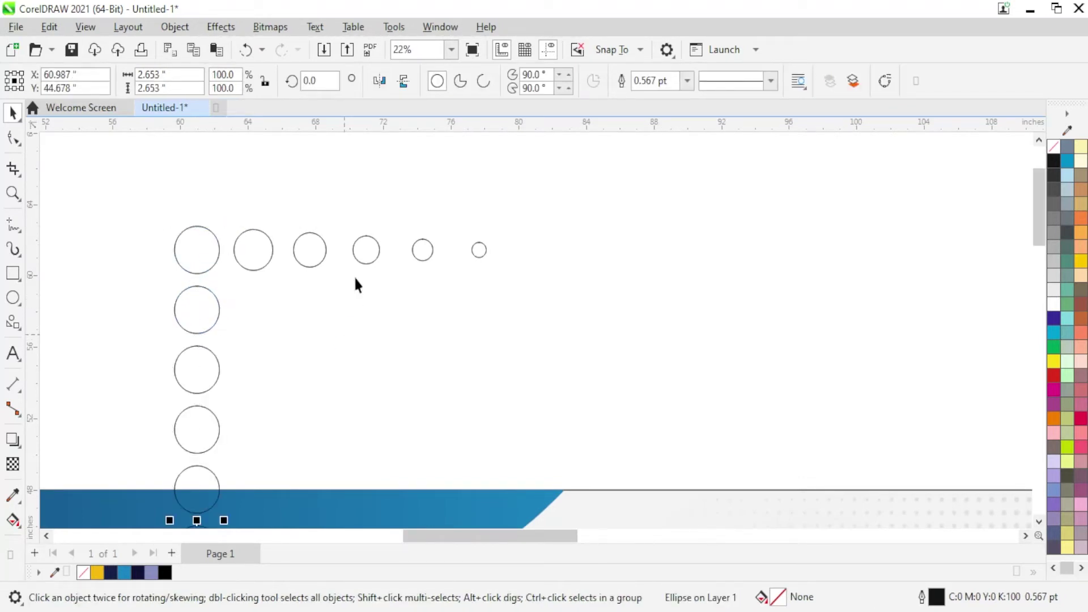
# Redo the column so each circle copy shrinks toward the bottom
pyautogui.scroll(-2, 360, 306)
pyautogui.hotkey('ctrl', 'z')
pyautogui.hotkey('ctrl', 'z')
pyautogui.hotkey('ctrl', 'z')
pyautogui.hotkey('ctrl', 'z')
pyautogui.hotkey('ctrl', 'z')
pyautogui.scroll(2, 227, 305)
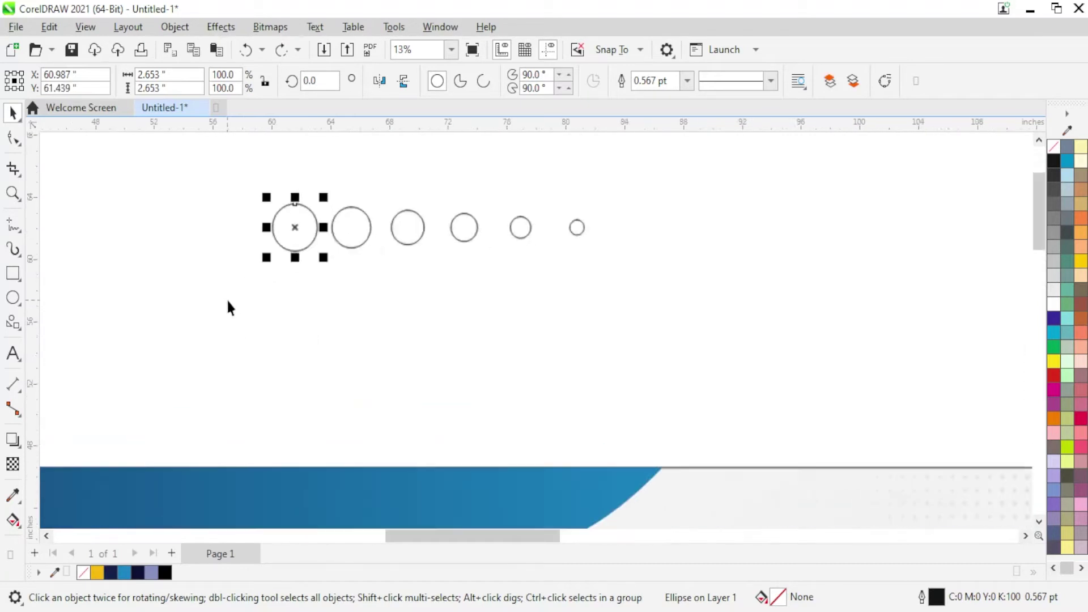
pyautogui.scroll(2, 276, 236)
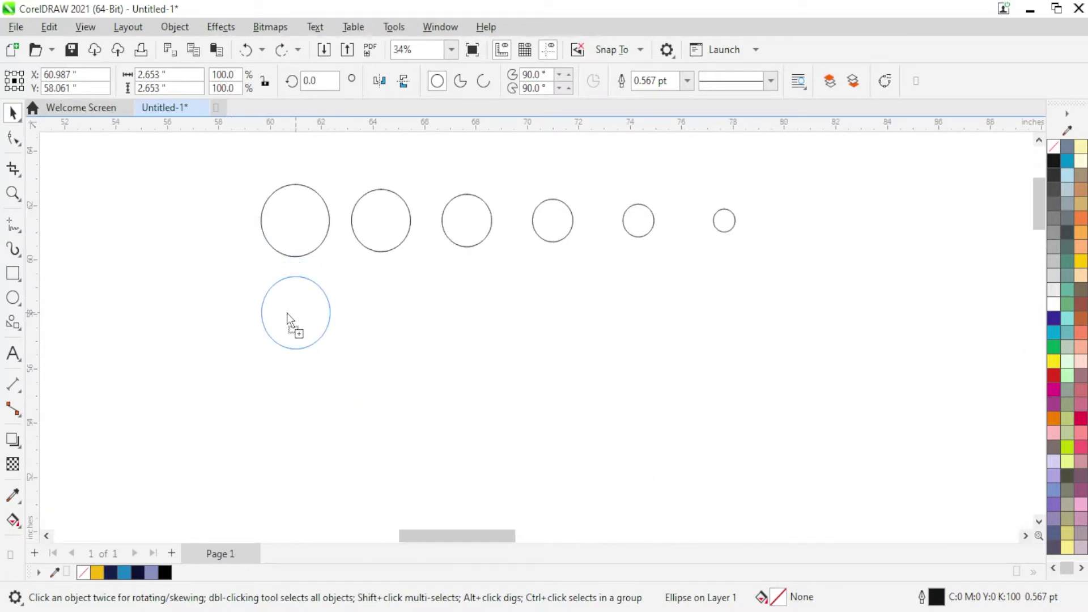
pyautogui.moveTo(338, 358); pyautogui.dragTo(331, 356)
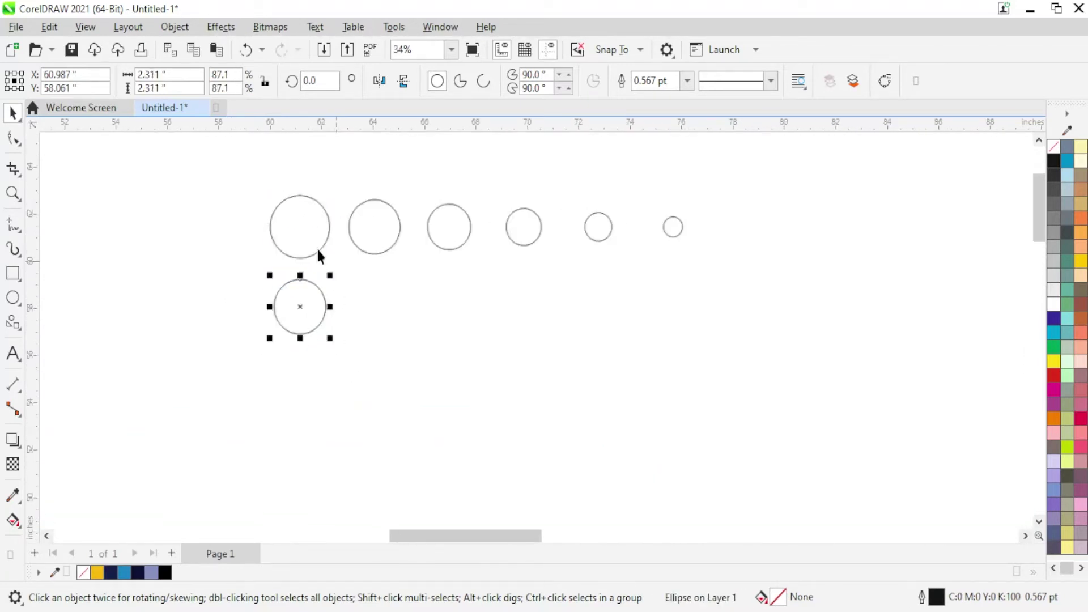
pyautogui.scroll(-2, 317, 246)
pyautogui.hotkey('ctrl', 'r')
pyautogui.hotkey('ctrl', 'r')
pyautogui.hotkey('ctrl', 'r')
pyautogui.hotkey('ctrl', 'r')
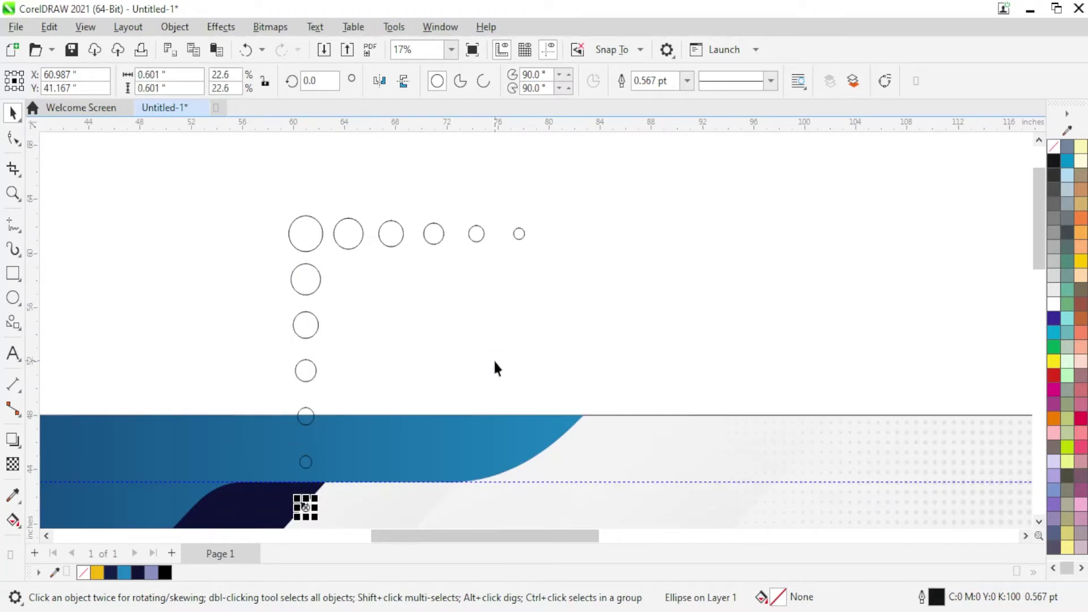
# Delete the stray top row of circles
pyautogui.click(520, 239)
pyautogui.click(447, 318)
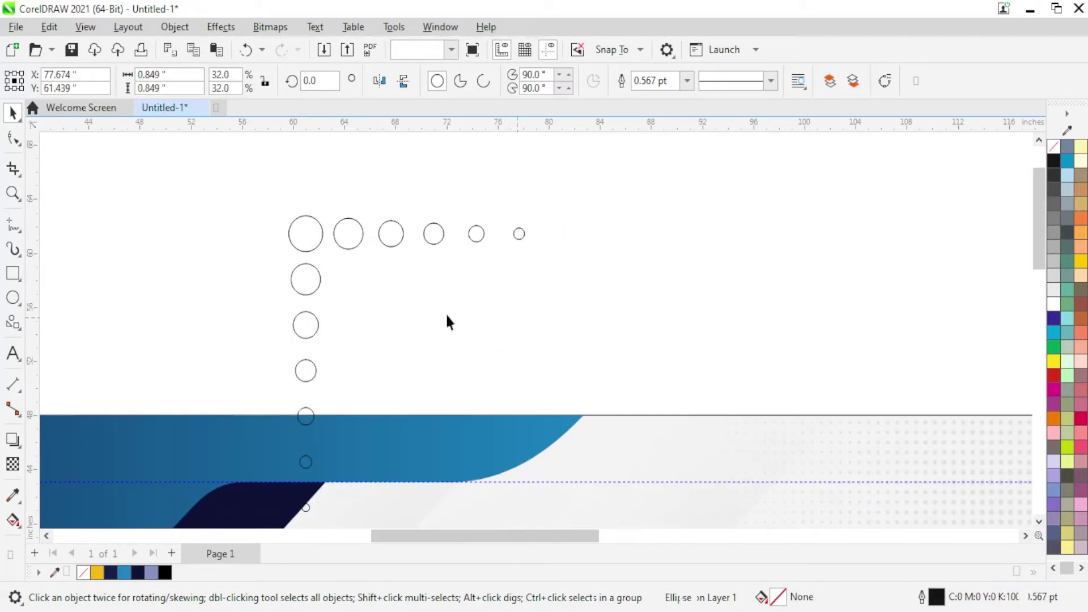
pyautogui.moveTo(585, 300); pyautogui.dragTo(585, 301)
pyautogui.press('Delete')
# Copy the circle column up and right, group it, and rotate it 90° into a row
pyautogui.moveTo(208, 191); pyautogui.dragTo(360, 522)
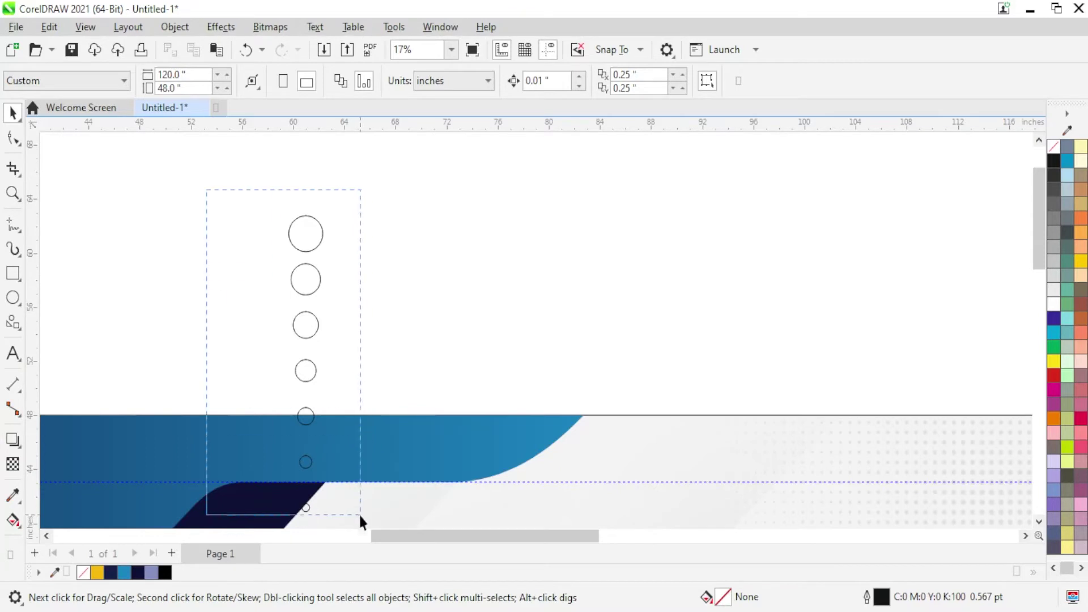
pyautogui.scroll(-1, 226, 447)
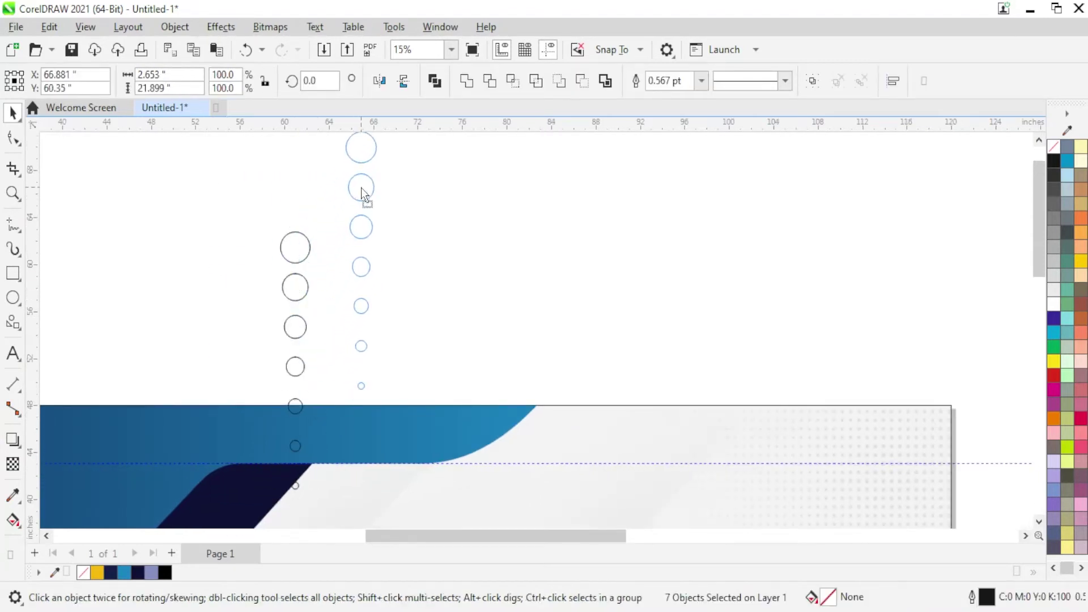
pyautogui.moveTo(295, 318)
pyautogui.mouseDown()
pyautogui.moveTo(361, 214)
pyautogui.moveTo(282, 194)
pyautogui.moveTo(389, 197)
pyautogui.mouseUp()
pyautogui.scroll(-3, 317, 336)
pyautogui.scroll(2, 317, 335)
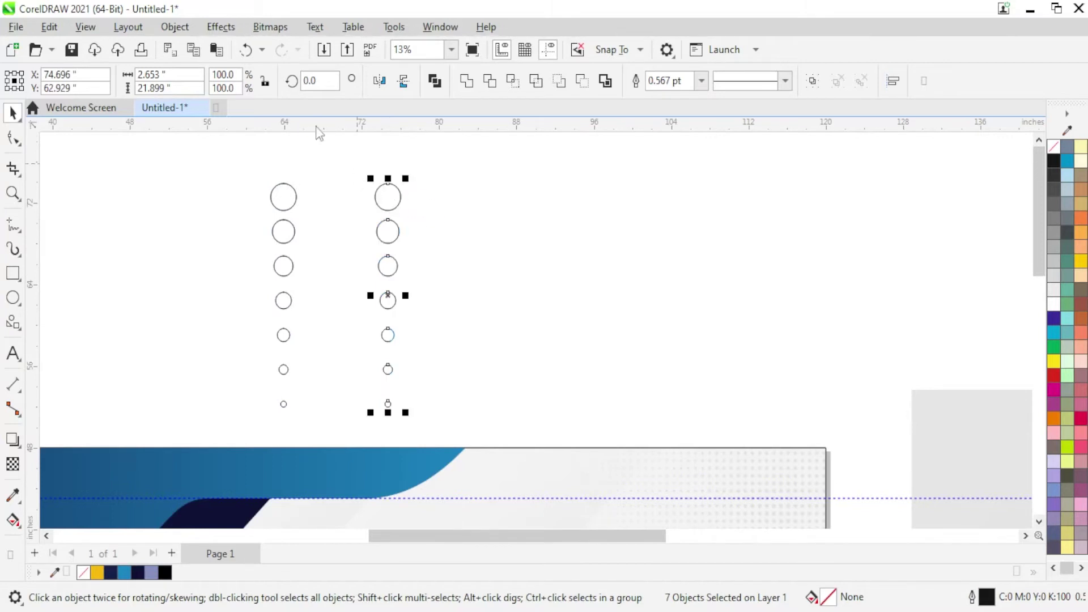
pyautogui.hotkey('ctrl', 'g')
pyautogui.write('0')
pyautogui.press('Return')
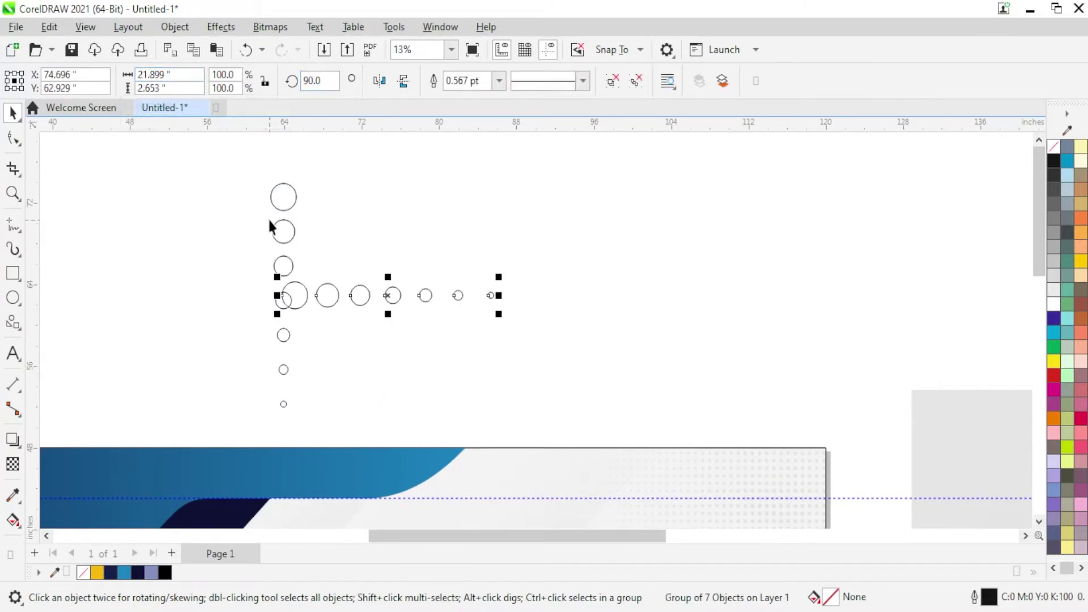
# Align the new row's left and top edges with the original column
pyautogui.keyDown('shift'); pyautogui.click(272, 226); pyautogui.keyUp('shift')
pyautogui.press('l')
pyautogui.press('t')
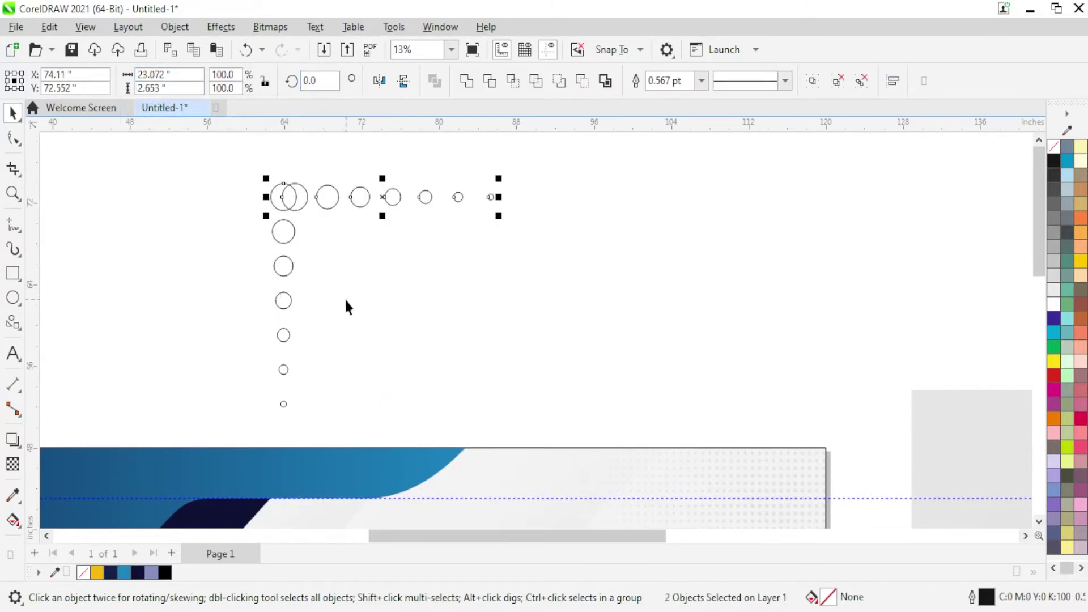
pyautogui.press('Escape')
pyautogui.scroll(3, 284, 208)
pyautogui.scroll(-2, 289, 199)
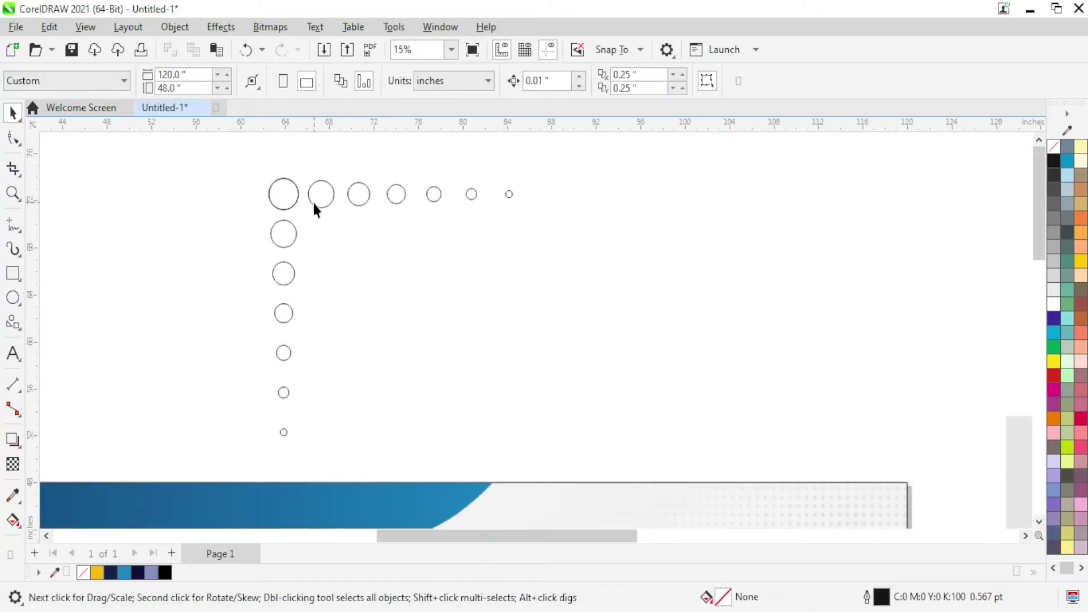
# Fill the second row with progressively smaller circles from the column's second circle
pyautogui.click(291, 231)
pyautogui.scroll(1, 294, 232)
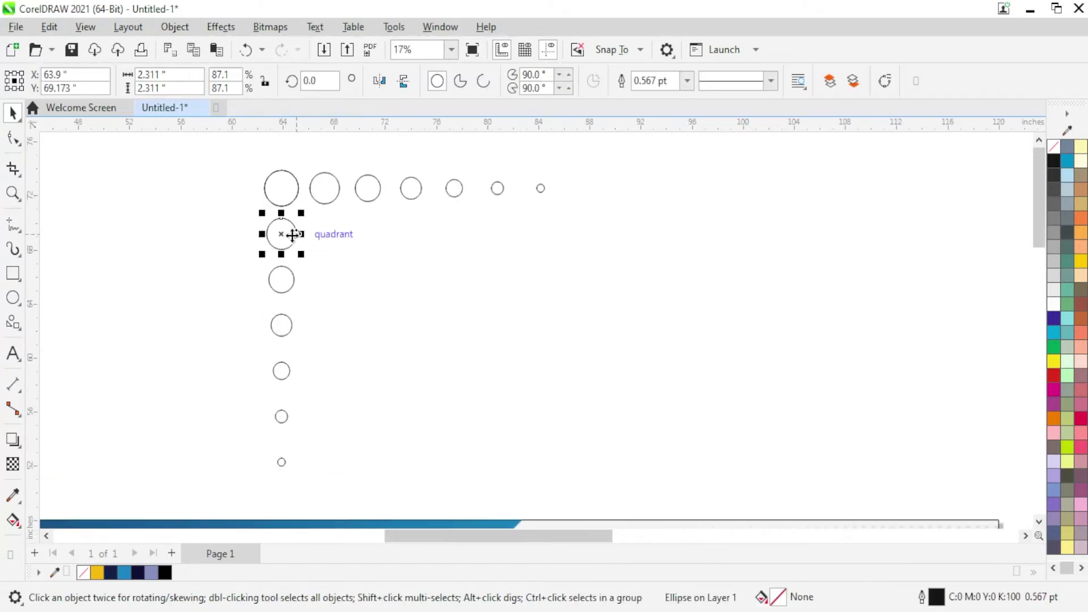
pyautogui.scroll(3, 286, 229)
pyautogui.moveTo(286, 229); pyautogui.dragTo(356, 240)
pyautogui.scroll(1, 357, 239)
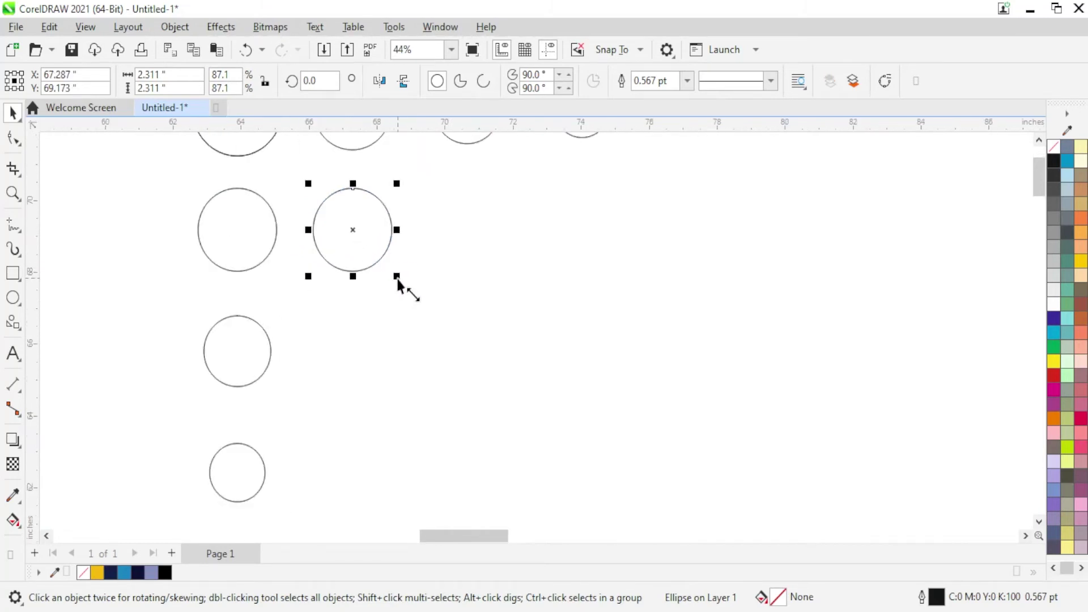
pyautogui.moveTo(396, 282); pyautogui.dragTo(389, 283)
pyautogui.scroll(-2, 389, 283)
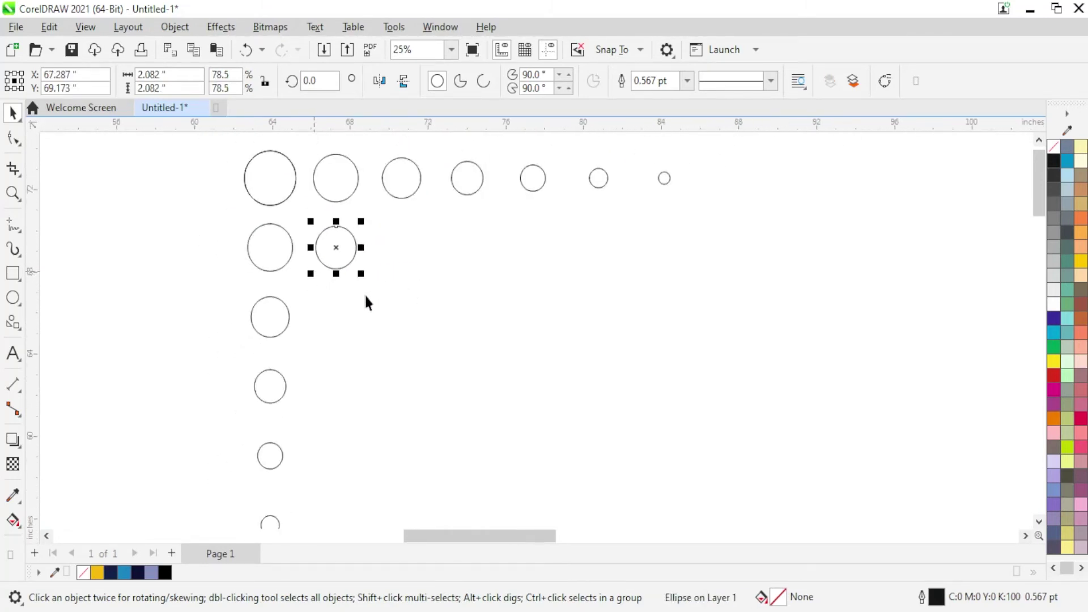
pyautogui.hotkey('ctrl', 'r')
pyautogui.hotkey('ctrl', 'r')
pyautogui.hotkey('ctrl', 'r')
pyautogui.hotkey('ctrl', 'r')
pyautogui.hotkey('ctrl', 'r')
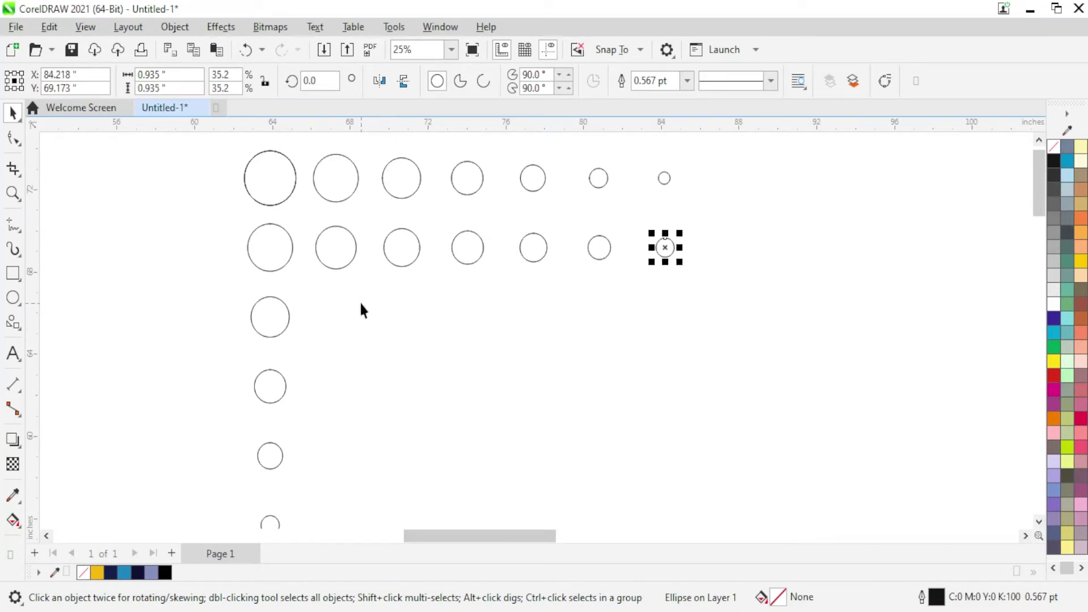
# Fill the third row with shrinking circles from the column's third circle
pyautogui.click(284, 321)
pyautogui.scroll(2, 284, 315)
pyautogui.scroll(1, 284, 316)
pyautogui.moveTo(284, 316)
pyautogui.mouseDown()
pyautogui.moveTo(323, 335)
pyautogui.moveTo(392, 312)
pyautogui.mouseUp()
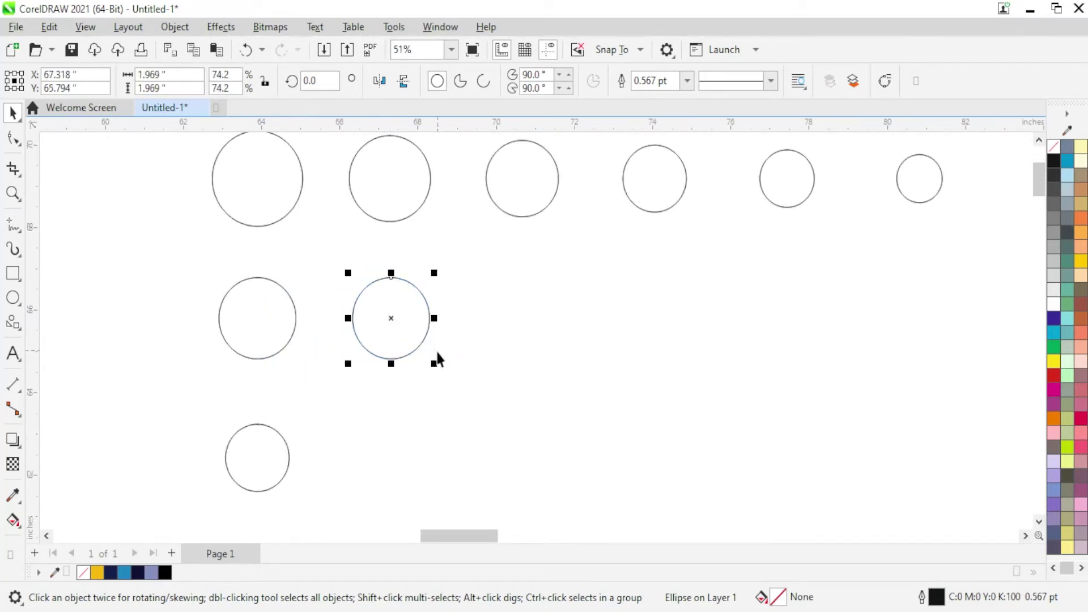
pyautogui.moveTo(432, 363); pyautogui.dragTo(401, 313)
pyautogui.scroll(-2, 396, 289)
pyautogui.hotkey('ctrl', 'r')
pyautogui.hotkey('ctrl', 'r')
pyautogui.hotkey('ctrl', 'r')
pyautogui.hotkey('ctrl', 'r')
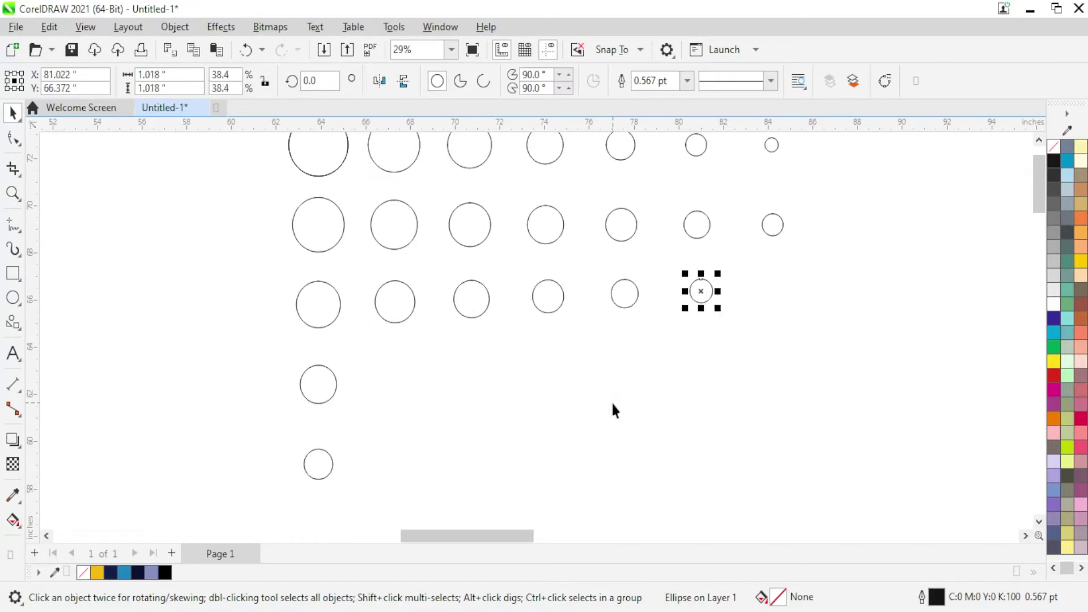
pyautogui.hotkey('ctrl', 'r')
pyautogui.scroll(-1, 567, 368)
pyautogui.scroll(1, 472, 321)
# Fill the fourth row with shrinking circles from the column's fourth circle
pyautogui.click(326, 374)
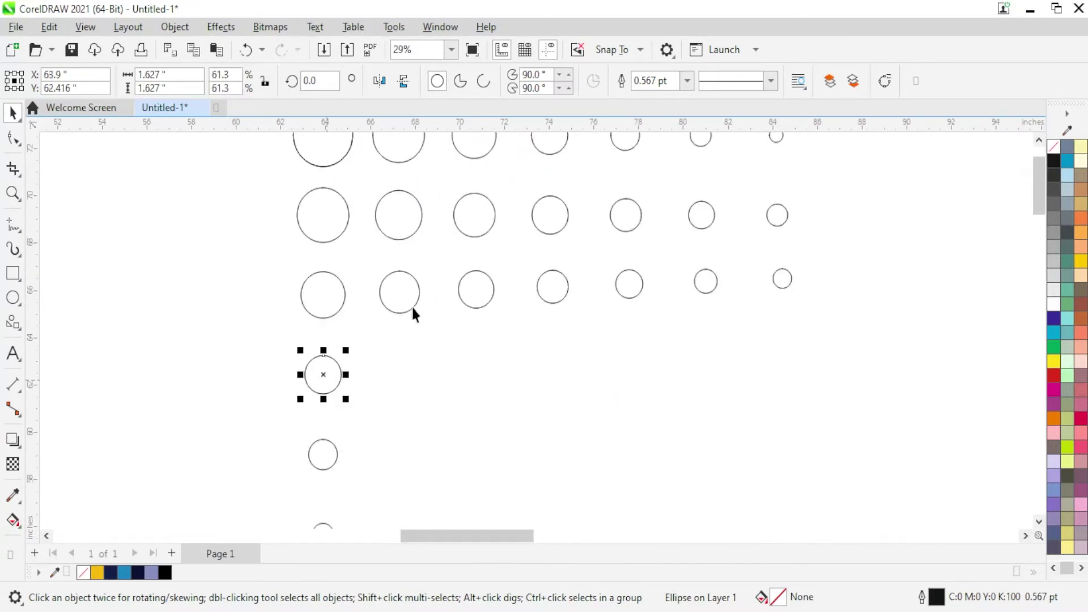
pyautogui.click(412, 310)
pyautogui.click(412, 233)
pyautogui.click(447, 372)
pyautogui.click(333, 387)
pyautogui.scroll(2, 333, 388)
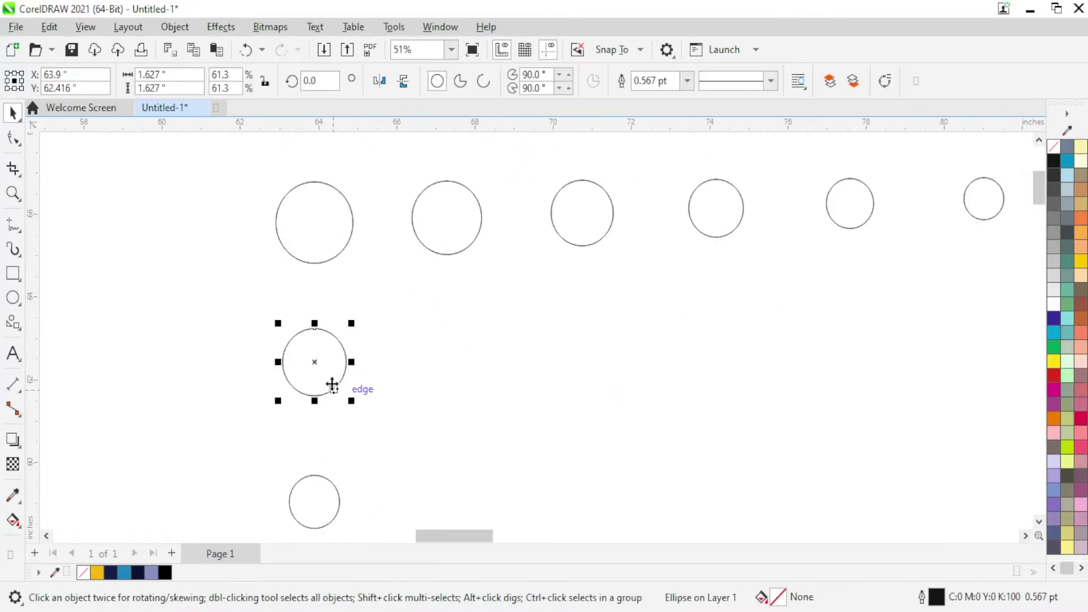
pyautogui.moveTo(333, 385); pyautogui.dragTo(454, 355)
pyautogui.scroll(2, 453, 355)
pyautogui.moveTo(494, 400); pyautogui.dragTo(484, 392)
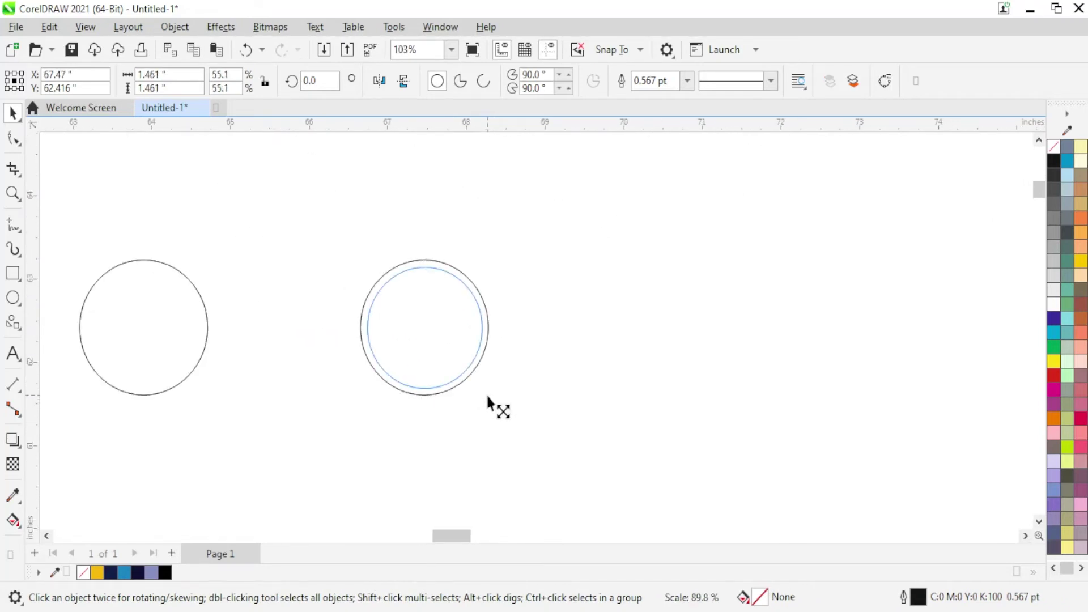
pyautogui.scroll(-2, 484, 392)
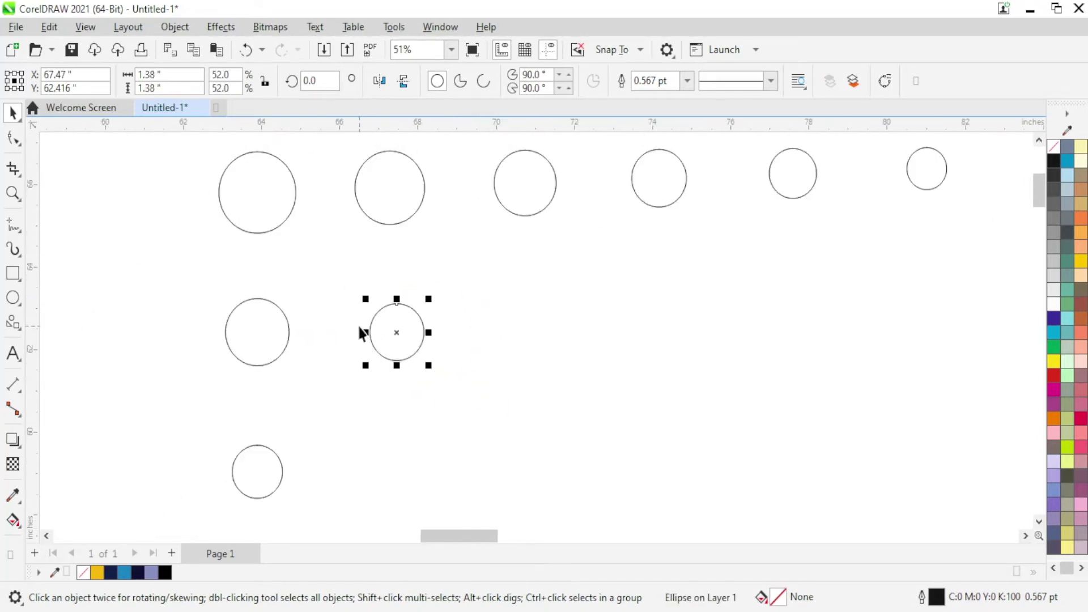
pyautogui.scroll(-2, 453, 420)
pyautogui.hotkey('ctrl', 'r')
pyautogui.hotkey('ctrl', 'r')
pyautogui.hotkey('ctrl', 'r')
pyautogui.hotkey('ctrl', 'r')
pyautogui.hotkey('ctrl', 'r')
# Fill the fifth row with progressively smaller circles
pyautogui.scroll(-1, 452, 426)
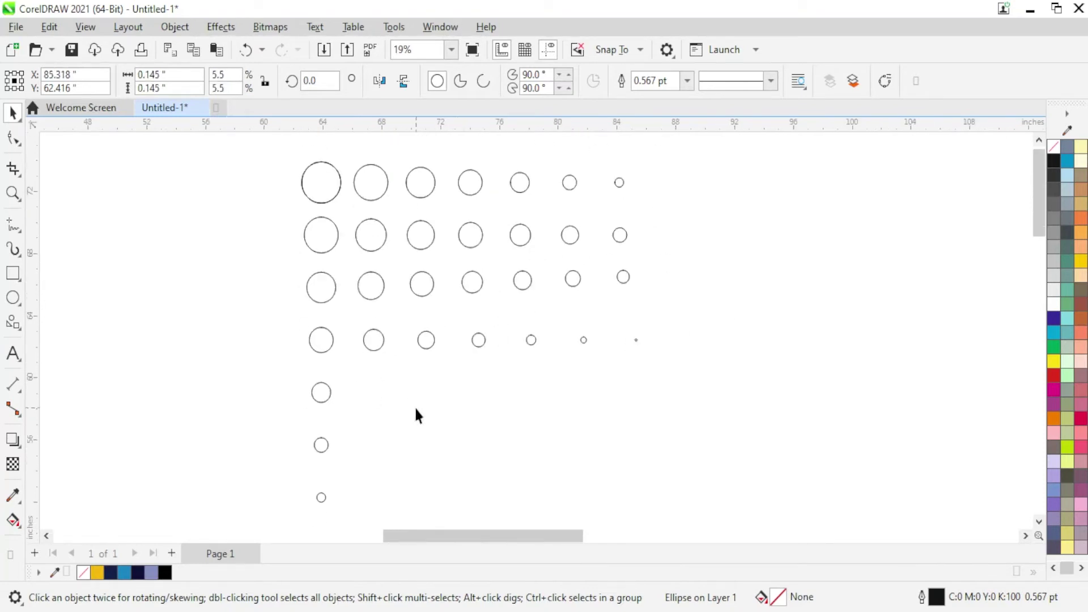
pyautogui.click(442, 410)
pyautogui.scroll(1, 407, 436)
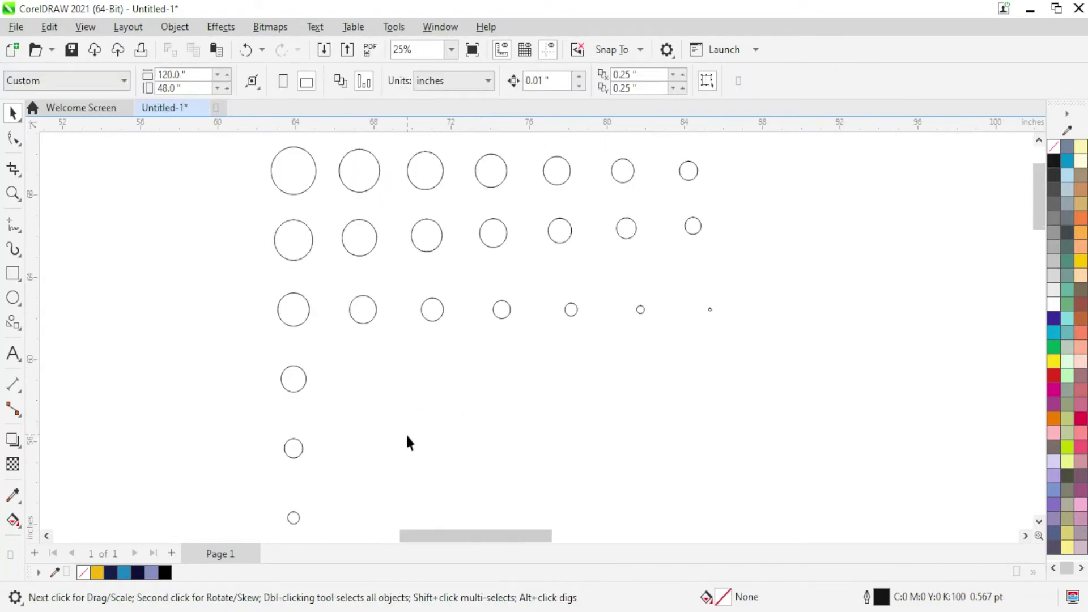
pyautogui.click(295, 381)
pyautogui.scroll(2, 295, 381)
pyautogui.moveTo(289, 367); pyautogui.dragTo(415, 374)
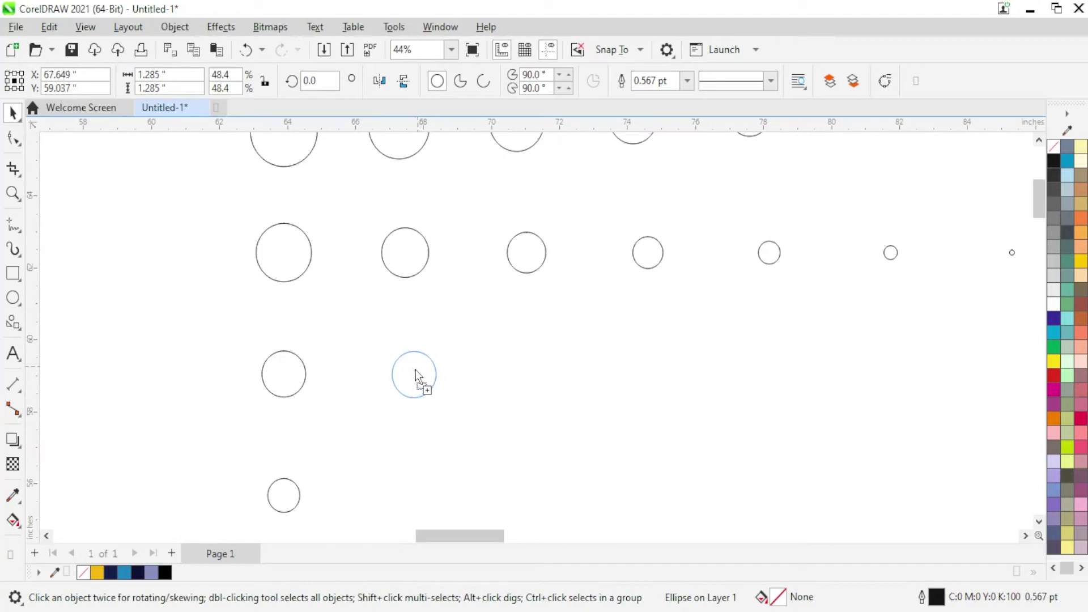
pyautogui.moveTo(444, 418); pyautogui.dragTo(435, 402)
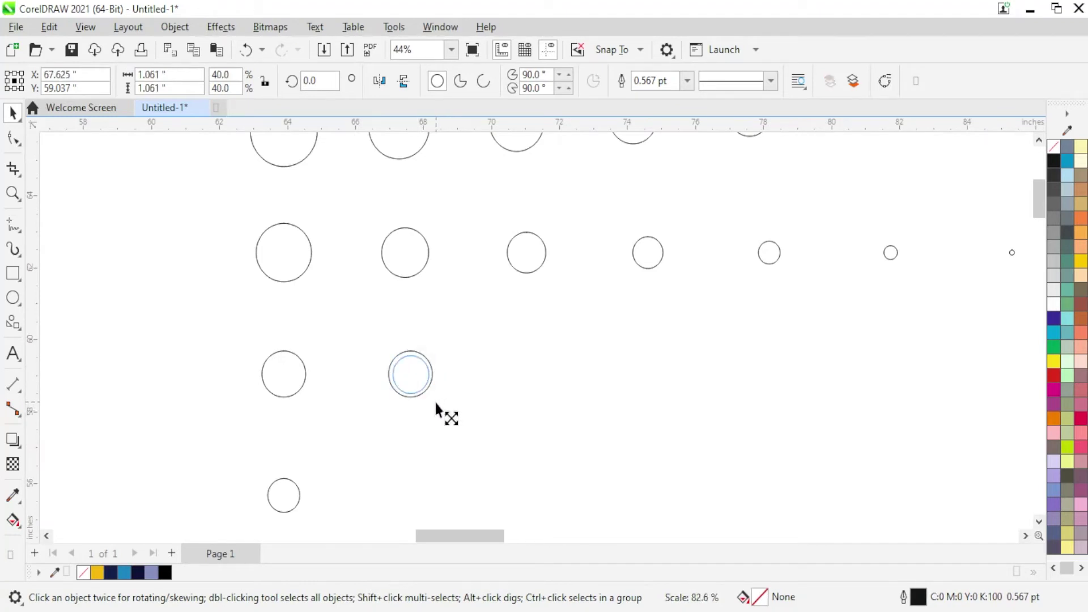
pyautogui.hotkey('ctrl', 'r')
pyautogui.hotkey('ctrl', 'r')
pyautogui.hotkey('ctrl', 'r')
pyautogui.hotkey('ctrl', 'r')
pyautogui.scroll(-2, 399, 381)
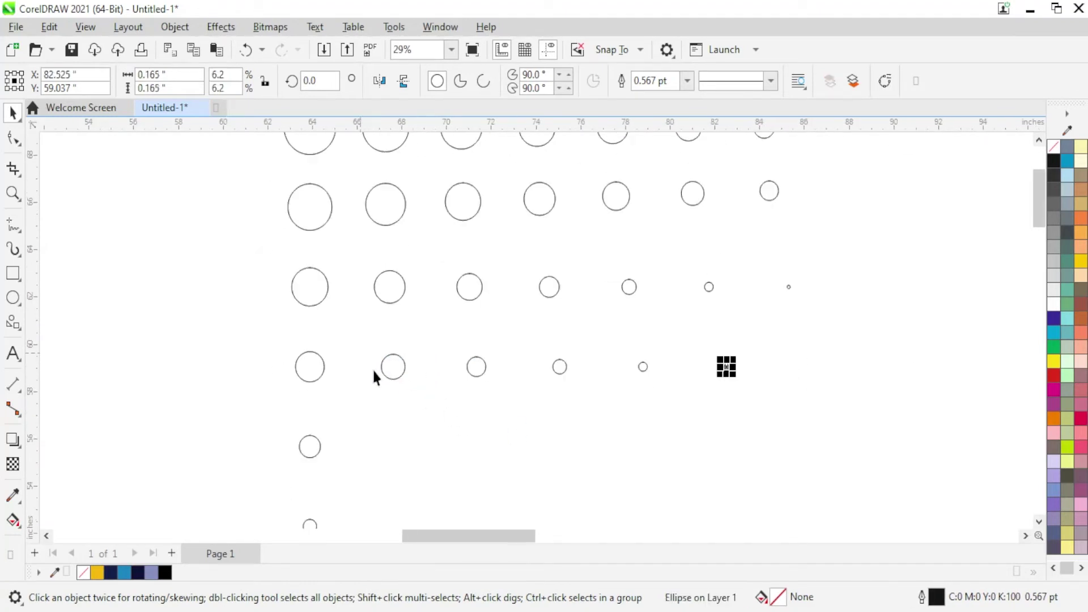
pyautogui.hotkey('ctrl', 'r')
pyautogui.scroll(-1, 342, 369)
pyautogui.scroll(2, 332, 397)
# Start the sixth row with a slightly smaller copy of its first circle
pyautogui.click(286, 406)
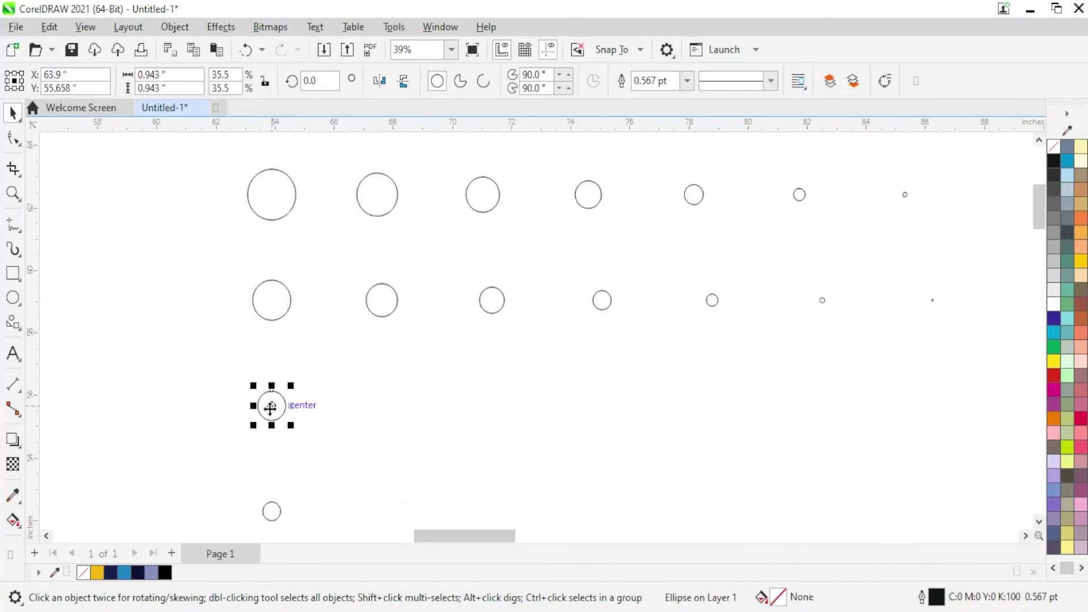
pyautogui.moveTo(285, 405); pyautogui.dragTo(377, 399)
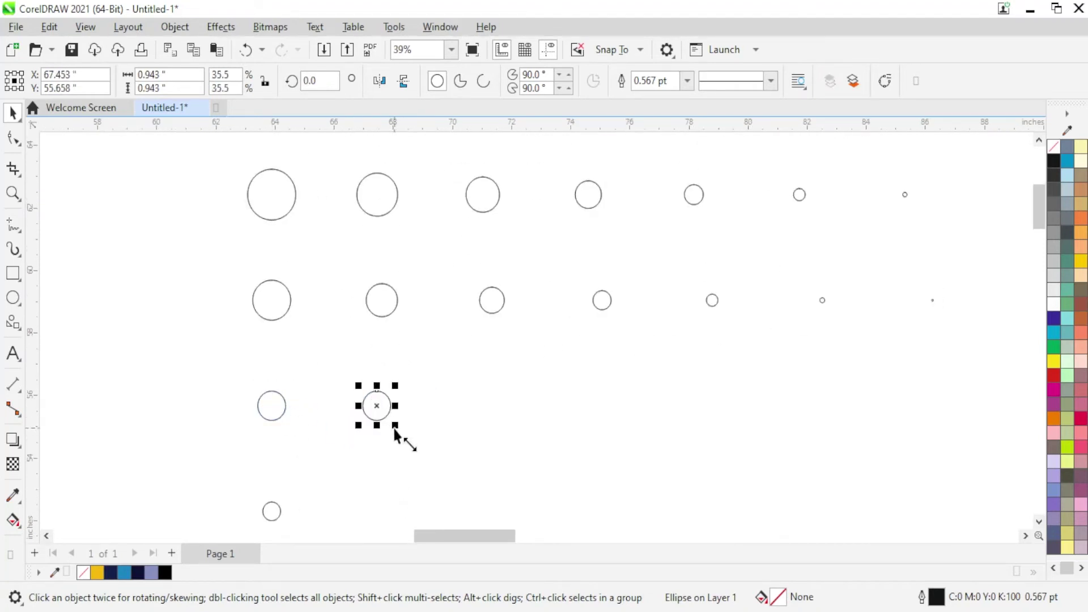
pyautogui.scroll(-1, 397, 427)
pyautogui.scroll(3, 396, 366)
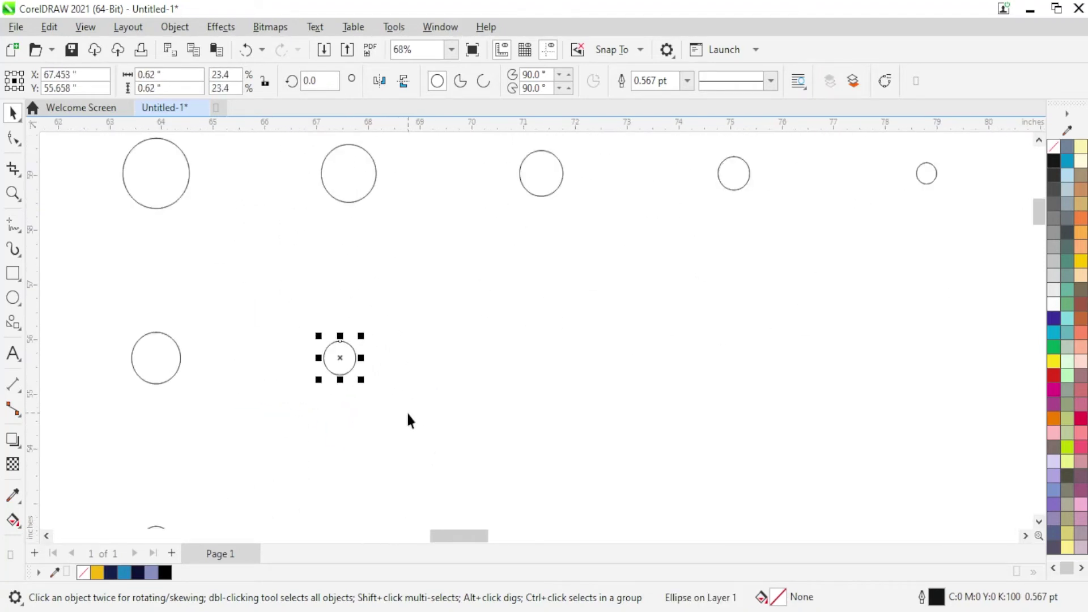
pyautogui.scroll(3, 368, 397)
pyautogui.moveTo(369, 383); pyautogui.dragTo(365, 379)
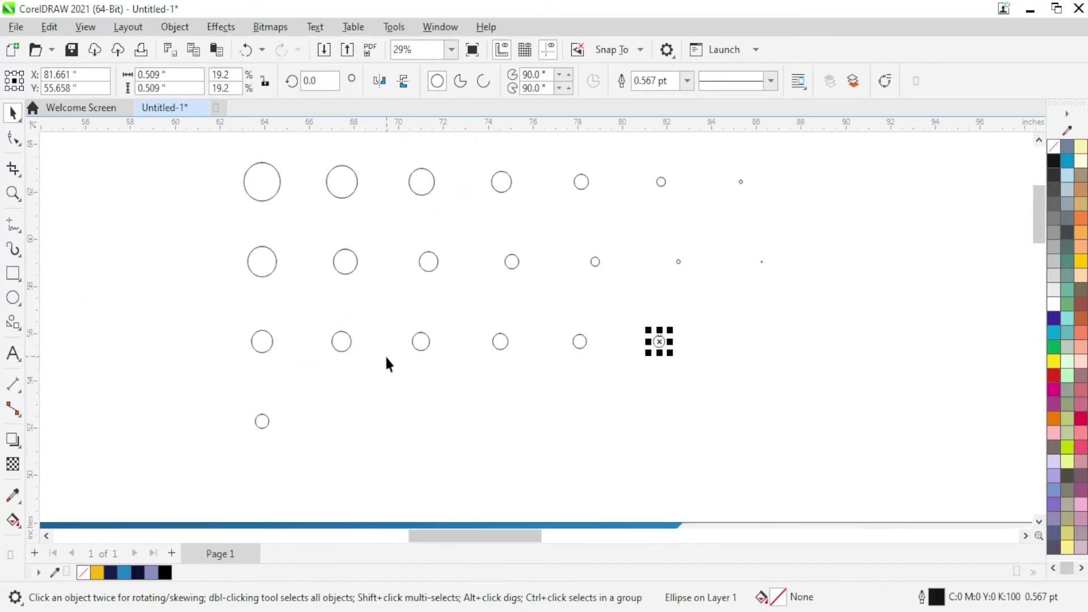
pyautogui.scroll(-3, 377, 371)
pyautogui.scroll(5, 351, 399)
# Complete the bottom row of seven shrinking circles using Ctrl+D repeats
pyautogui.click(277, 417)
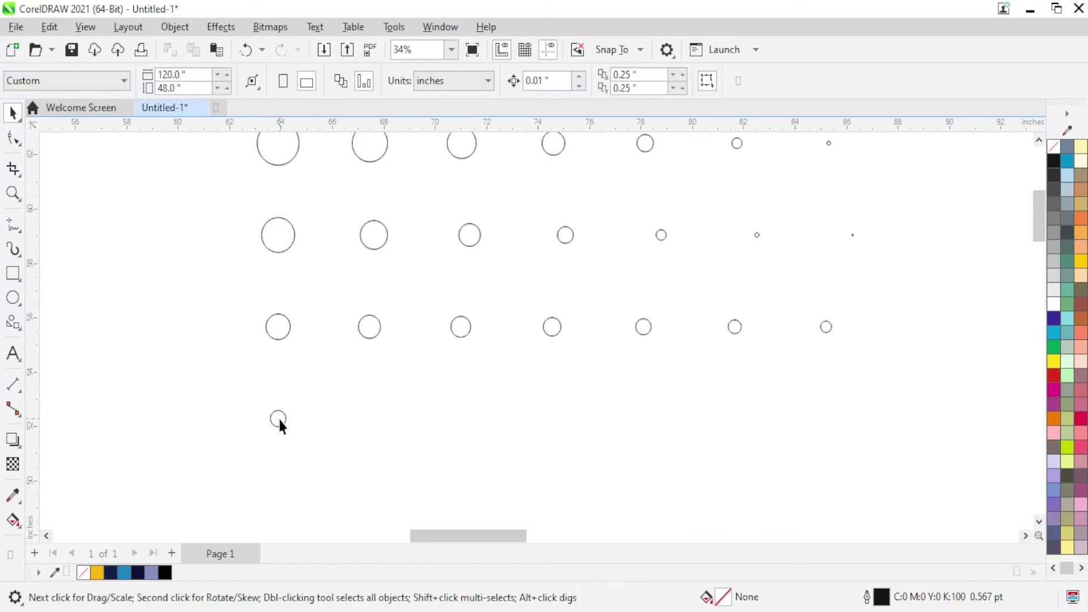
pyautogui.moveTo(282, 425); pyautogui.dragTo(335, 414)
pyautogui.moveTo(454, 403); pyautogui.dragTo(484, 447)
pyautogui.scroll(-1, 481, 402)
pyautogui.hotkey('ctrl', 'd')
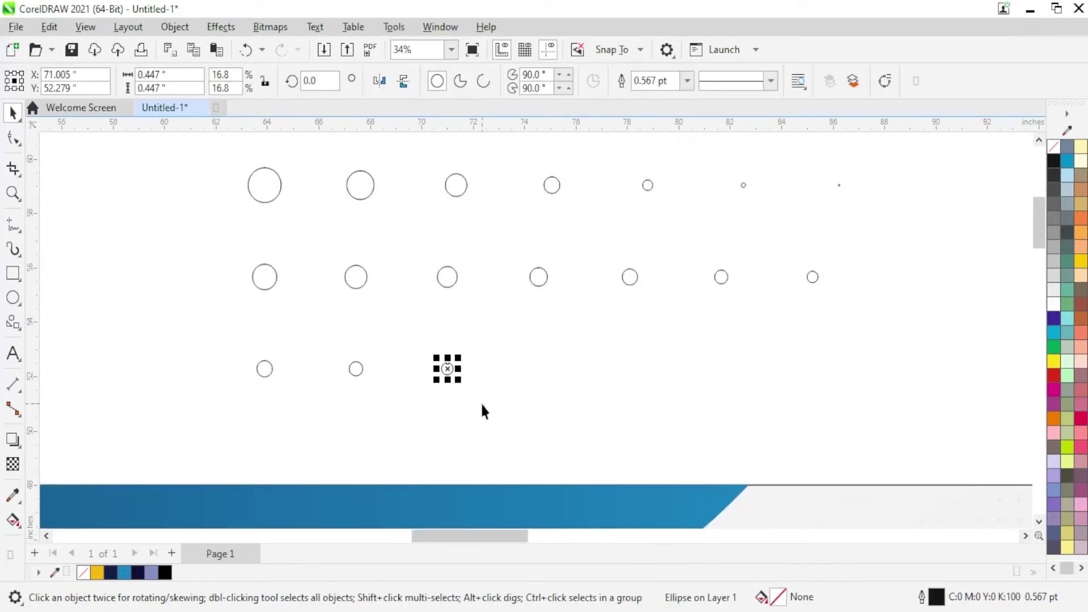
pyautogui.hotkey('ctrl', 'd')
pyautogui.hotkey('ctrl', 'd')
pyautogui.hotkey('ctrl', 'd')
pyautogui.hotkey('ctrl', 'd')
pyautogui.scroll(-1, 471, 404)
pyautogui.scroll(-1, 415, 396)
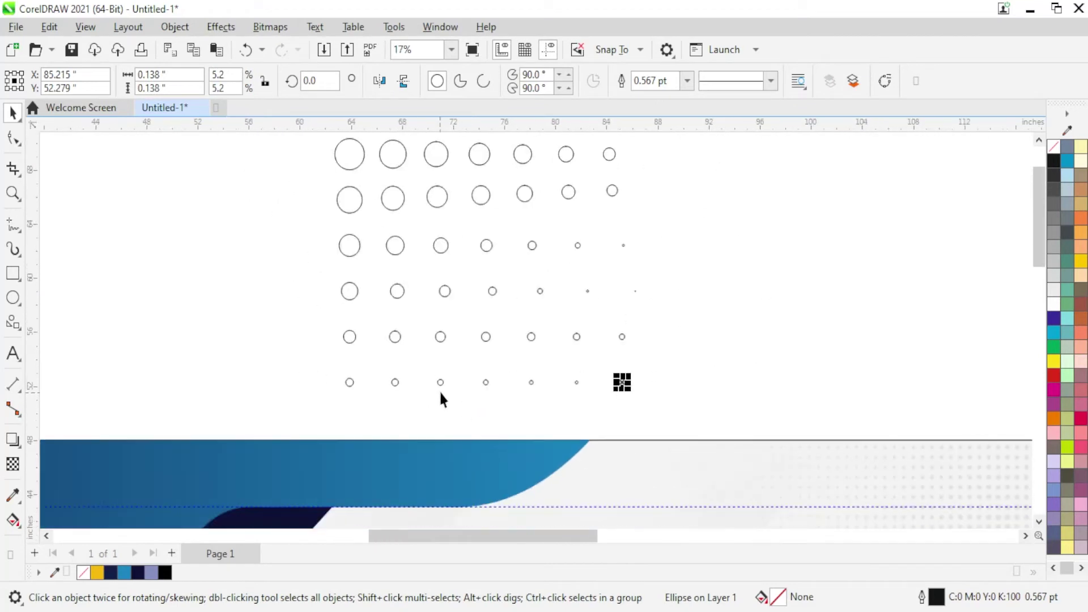
pyautogui.scroll(-1, 439, 390)
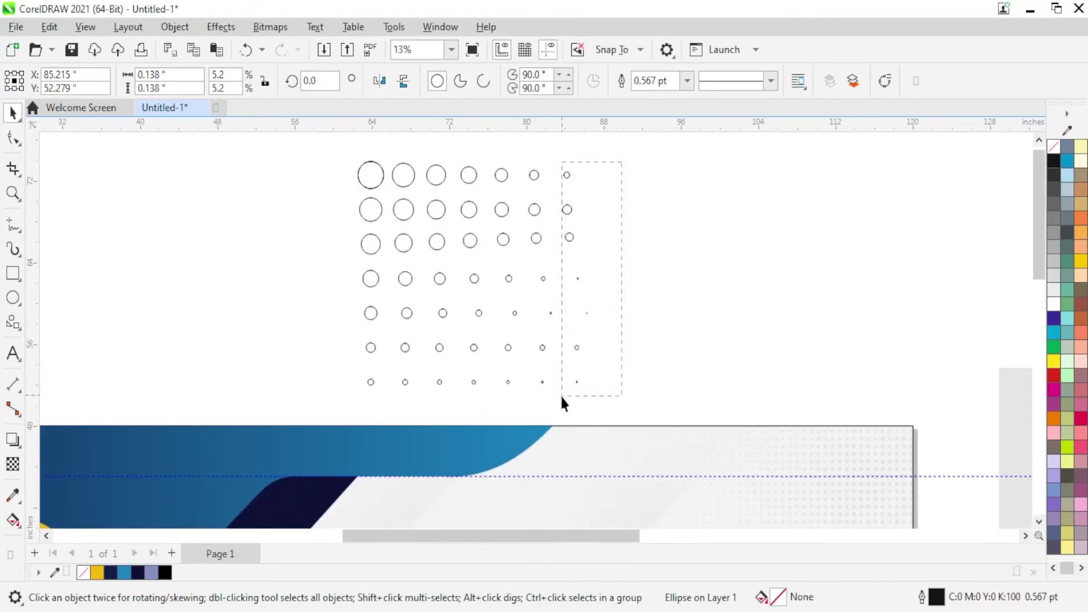
# Align the circles in the right-hand columns, left-aligning two and centering one
pyautogui.moveTo(562, 396); pyautogui.dragTo(557, 401)
pyautogui.press('l')
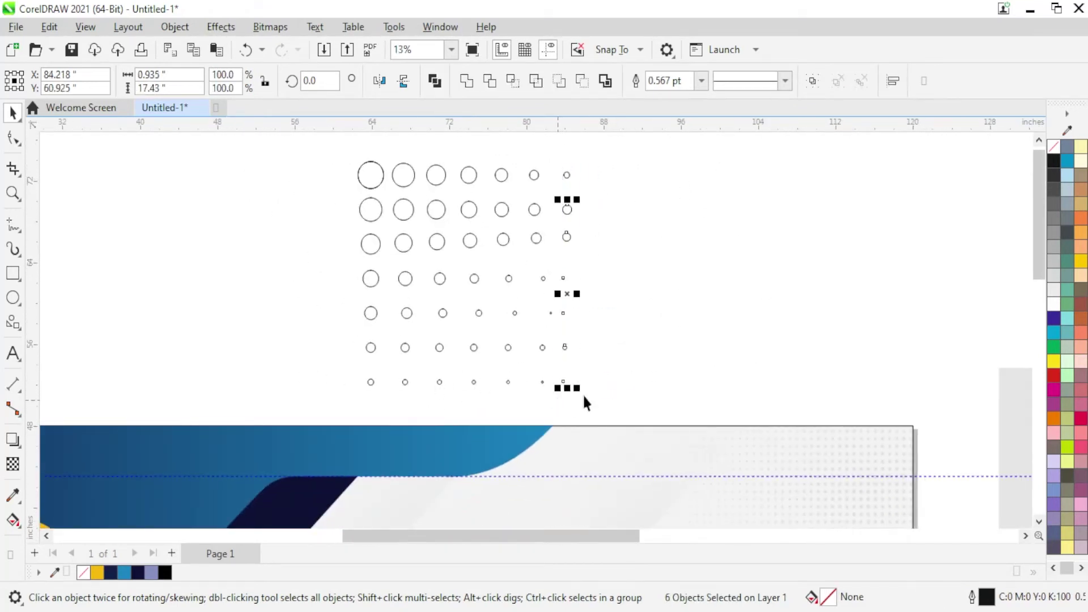
pyautogui.press('Escape')
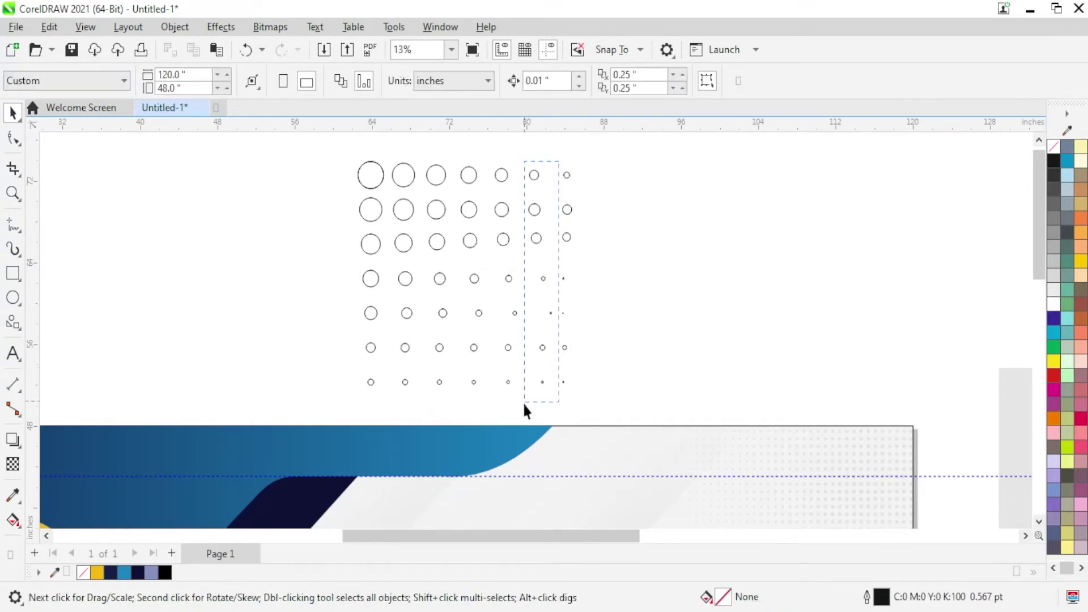
pyautogui.moveTo(523, 403); pyautogui.dragTo(524, 409)
pyautogui.press('l')
pyautogui.press('Escape')
pyautogui.moveTo(518, 416); pyautogui.dragTo(519, 416)
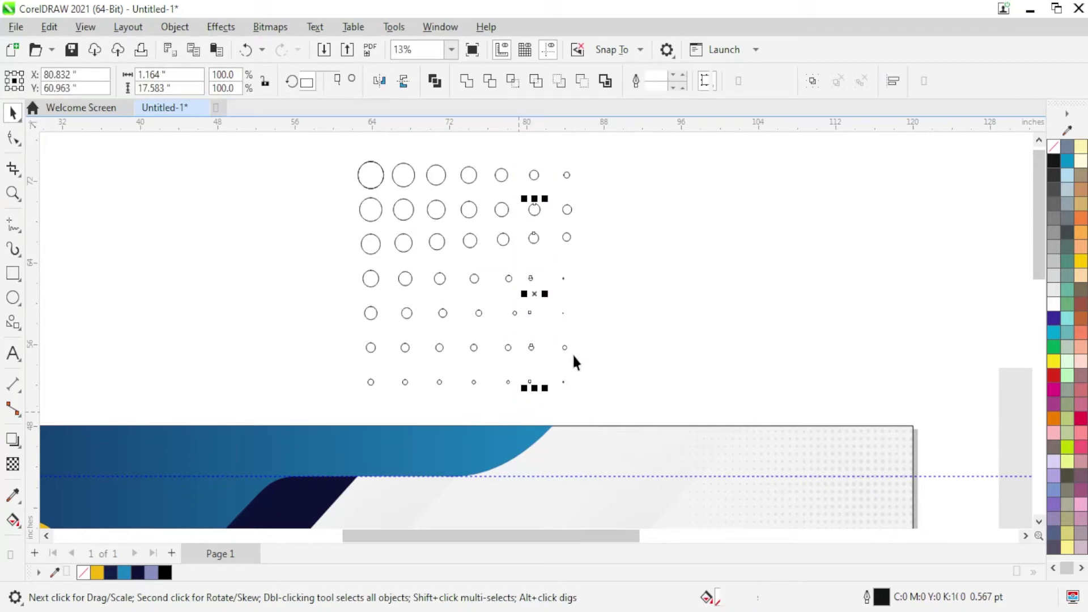
pyautogui.press('c')
# Center the circles in the remaining columns of the grid
pyautogui.moveTo(614, 149)
pyautogui.mouseDown()
pyautogui.moveTo(550, 417)
pyautogui.moveTo(490, 410)
pyautogui.moveTo(420, 425)
pyautogui.mouseUp()
pyautogui.press('c')
pyautogui.press('Escape')
pyautogui.press('c')
pyautogui.press('c')
pyautogui.press('c')
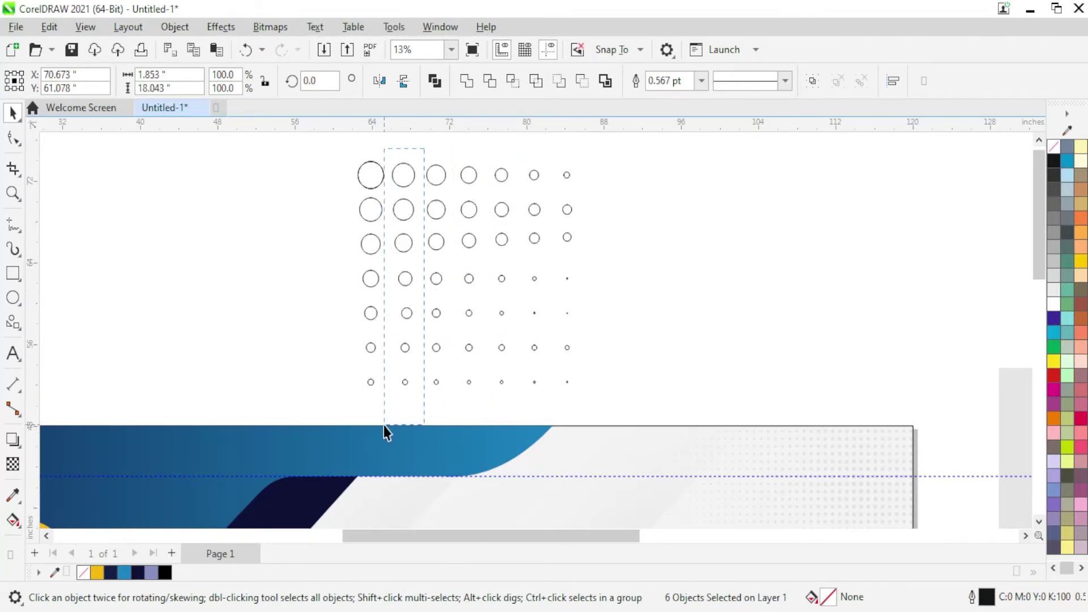
pyautogui.moveTo(425, 154); pyautogui.dragTo(391, 393)
pyautogui.press('c')
pyautogui.moveTo(339, 139); pyautogui.dragTo(359, 243)
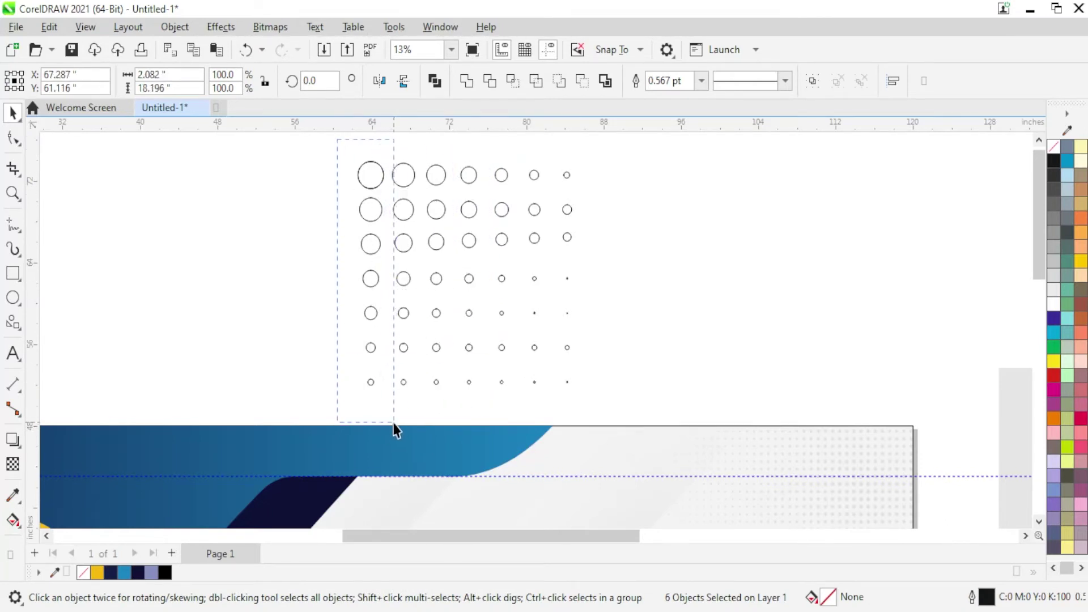
pyautogui.moveTo(395, 430); pyautogui.dragTo(397, 429)
# Center the first column and group the entire circle grid
pyautogui.press('c')
pyautogui.click(664, 267)
pyautogui.scroll(-1, 361, 250)
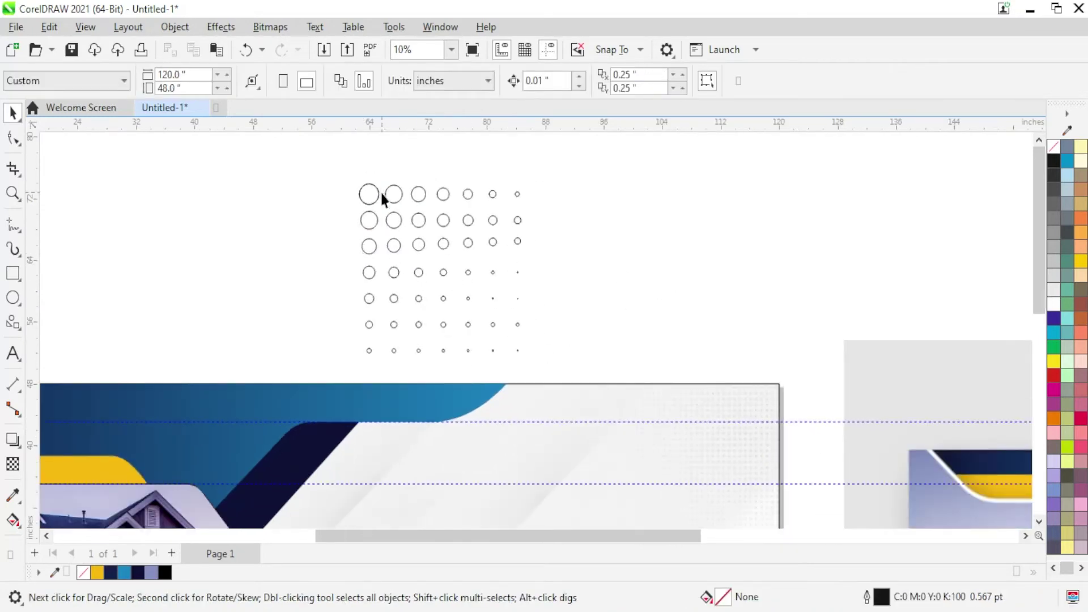
pyautogui.scroll(-1, 381, 198)
pyautogui.moveTo(531, 355); pyautogui.dragTo(532, 355)
pyautogui.moveTo(316, 164); pyautogui.dragTo(569, 353)
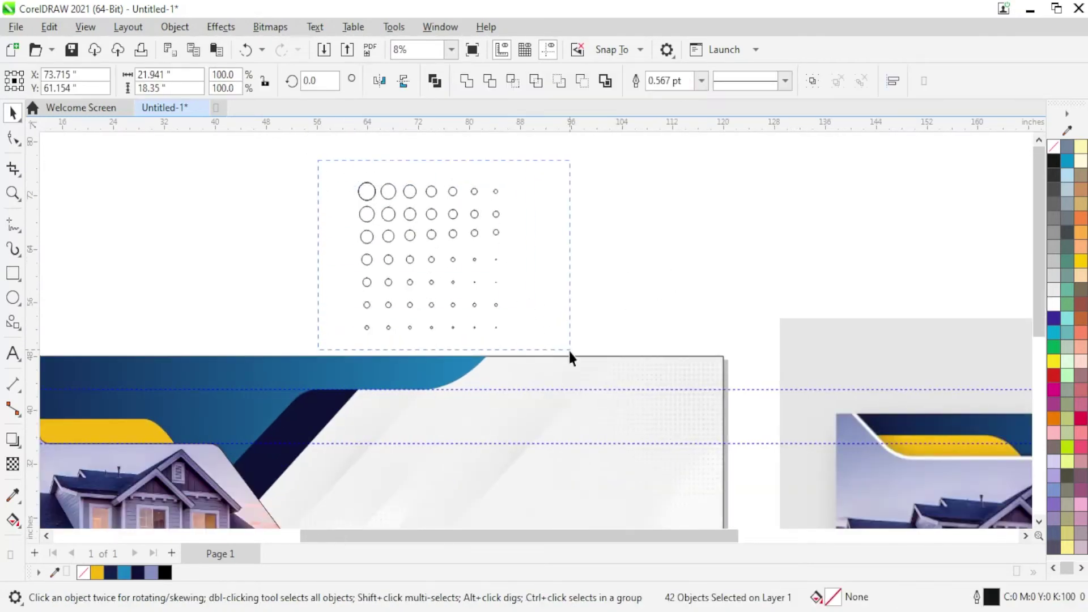
pyautogui.scroll(-1, 268, 252)
pyautogui.scroll(-1, 293, 242)
pyautogui.scroll(2, 488, 251)
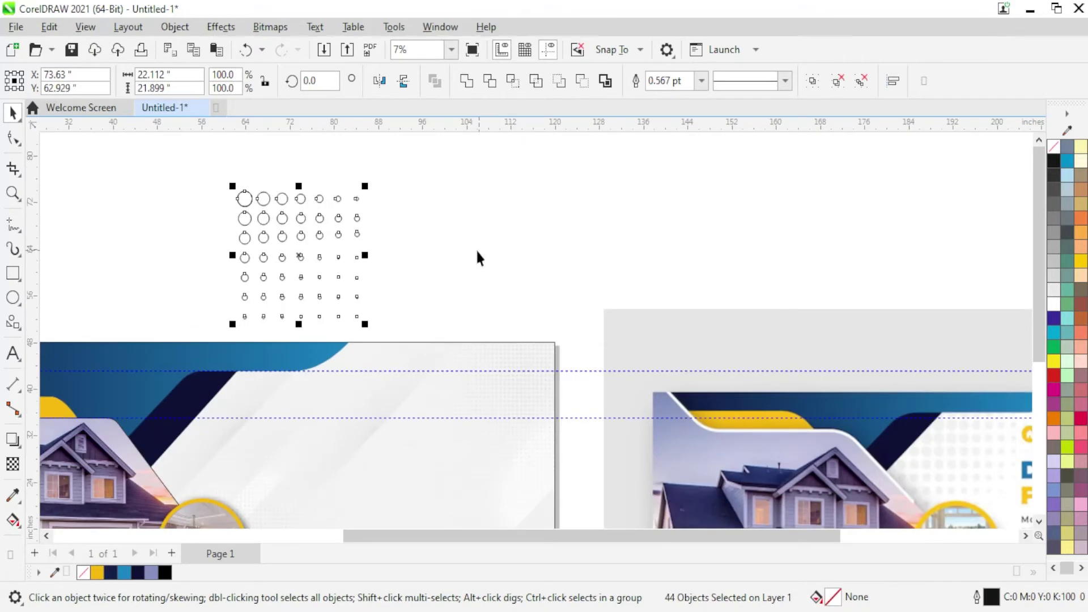
pyautogui.hotkey('ctrl', 'g')
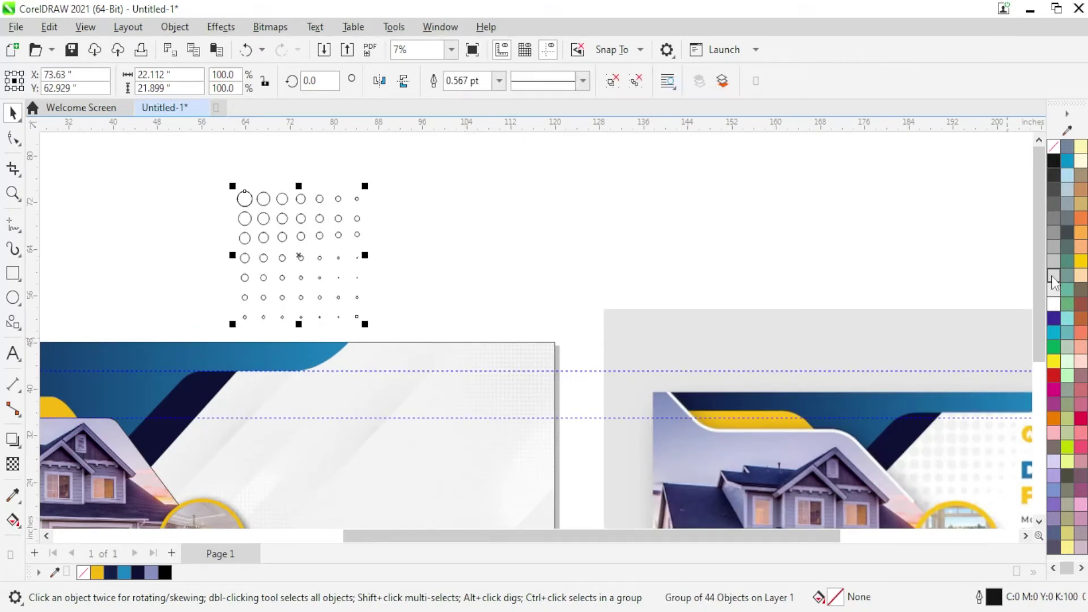
# Give the dot group a light grey fill and no outline
pyautogui.click(1053, 276)
pyautogui.rightClick(1053, 148)
pyautogui.scroll(-2, 433, 192)
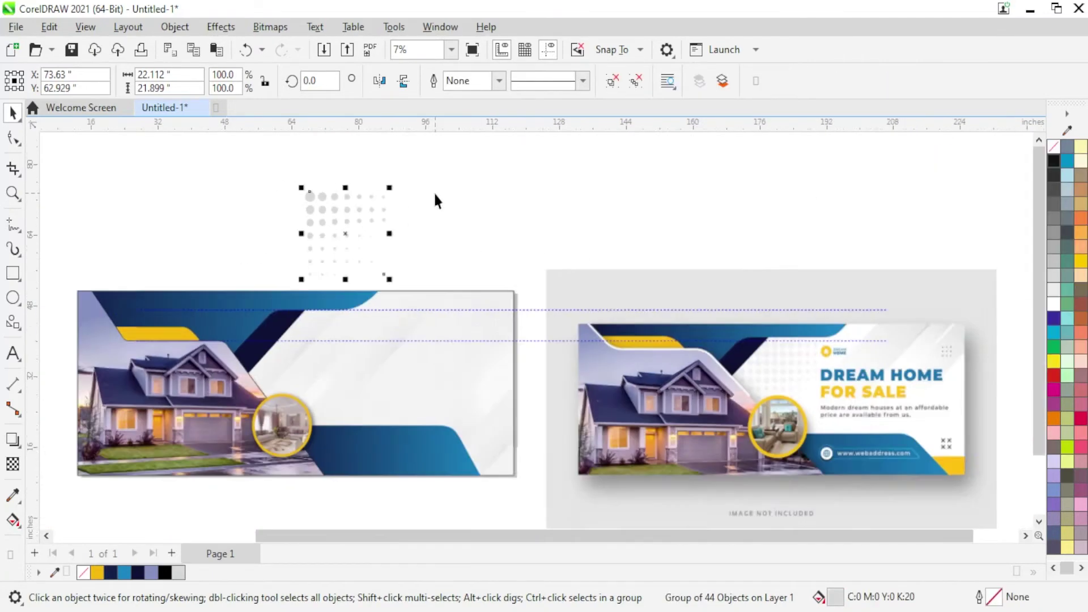
# Move the dots onto the banner, enlarge them slightly, and send them behind the navy shape
pyautogui.moveTo(304, 179); pyautogui.dragTo(240, 371)
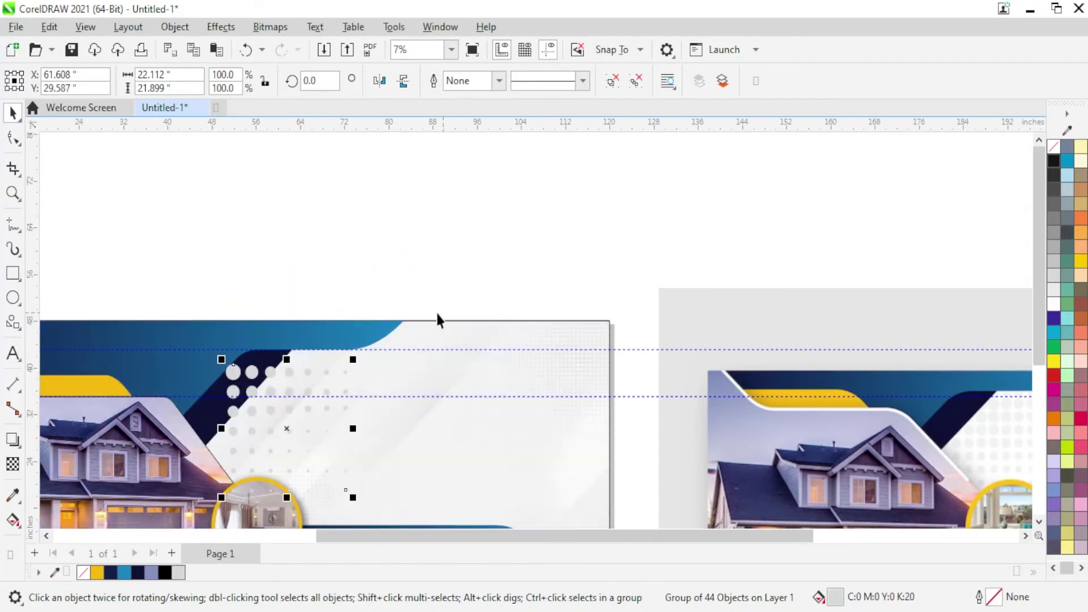
pyautogui.scroll(2, 367, 301)
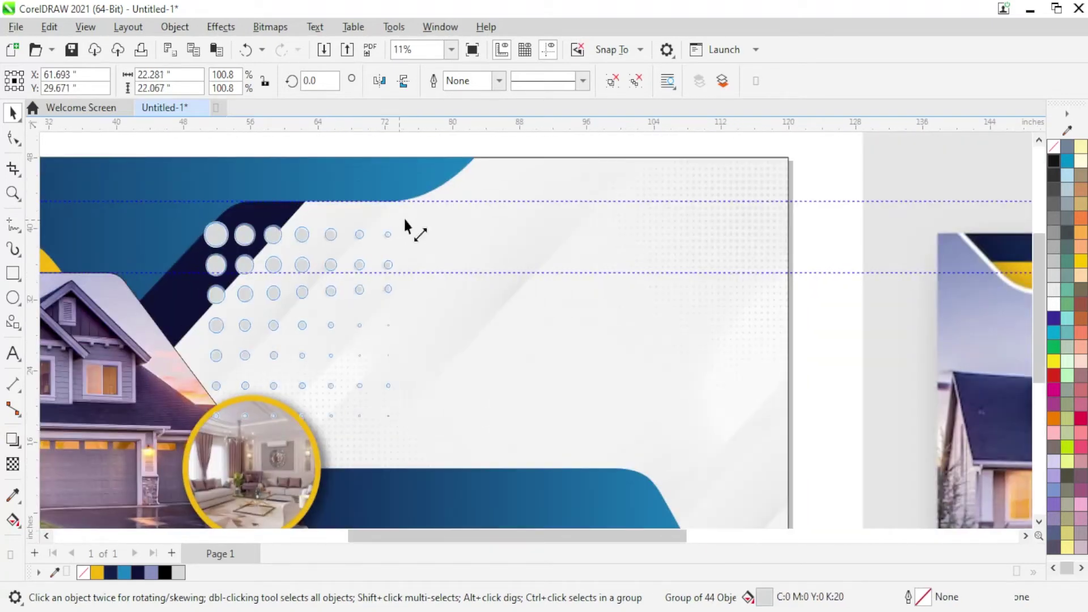
pyautogui.moveTo(401, 222); pyautogui.dragTo(410, 217)
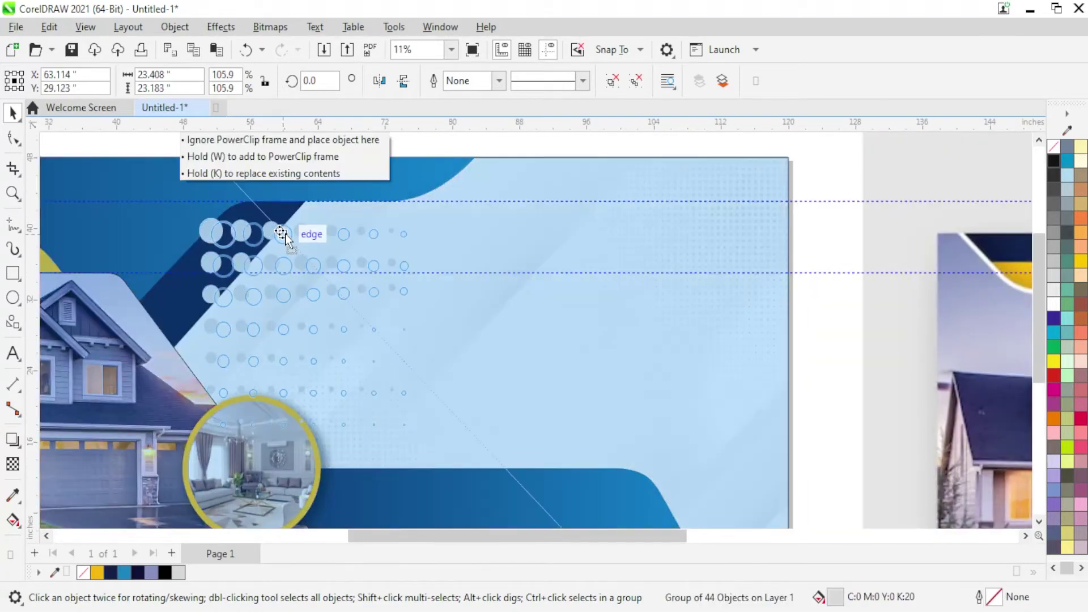
pyautogui.moveTo(272, 232); pyautogui.dragTo(287, 233)
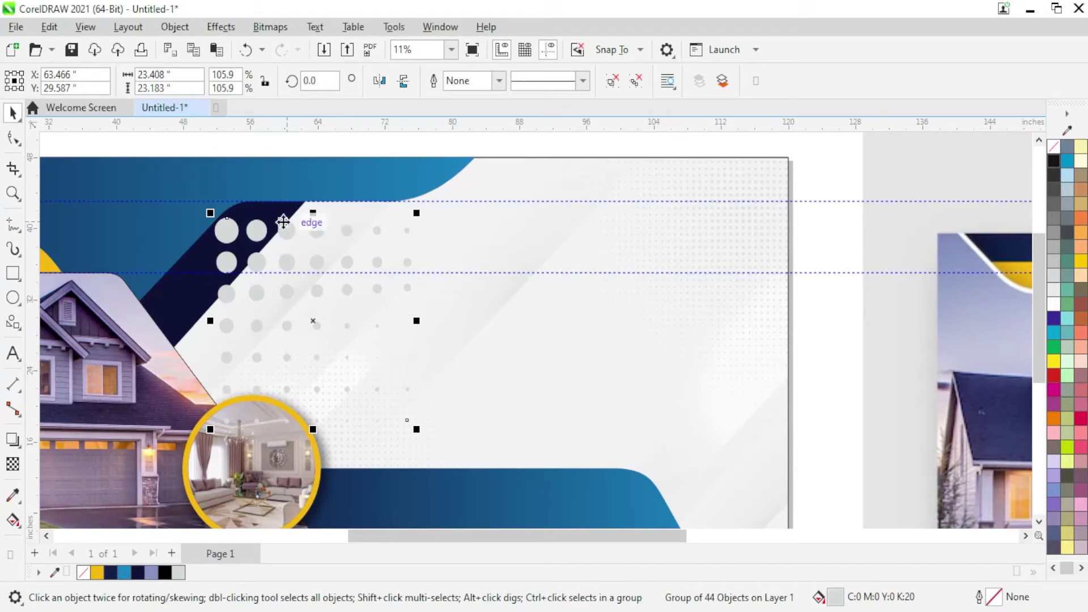
pyautogui.hotkey('ctrl', 'pagedown')
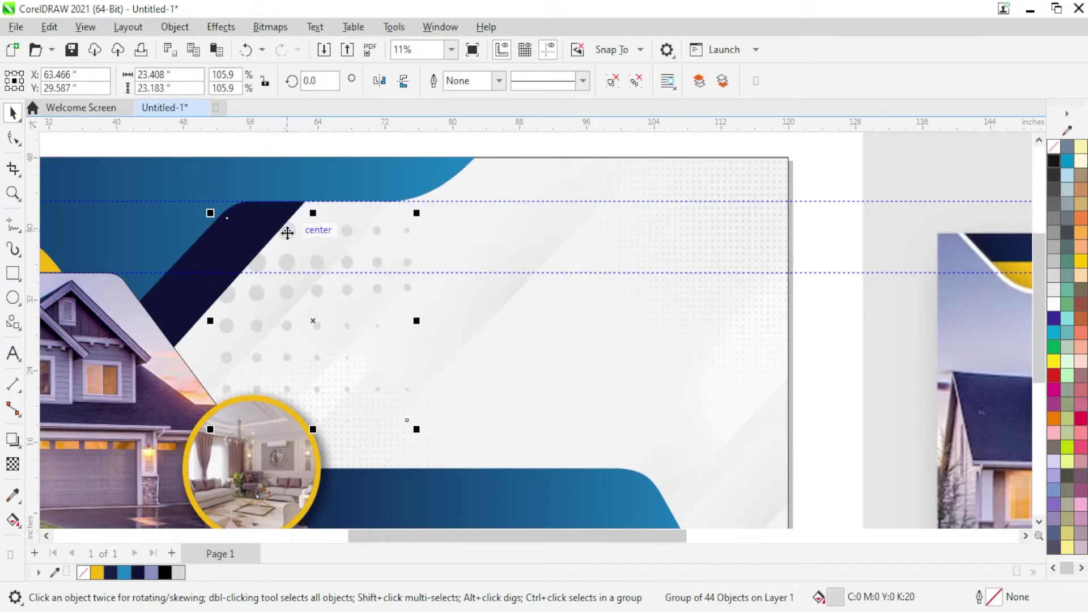
pyautogui.scroll(-2, 287, 233)
# Mirror and flip the dots, then place them in the banner's top-right corner
pyautogui.moveTo(300, 289); pyautogui.dragTo(574, 303)
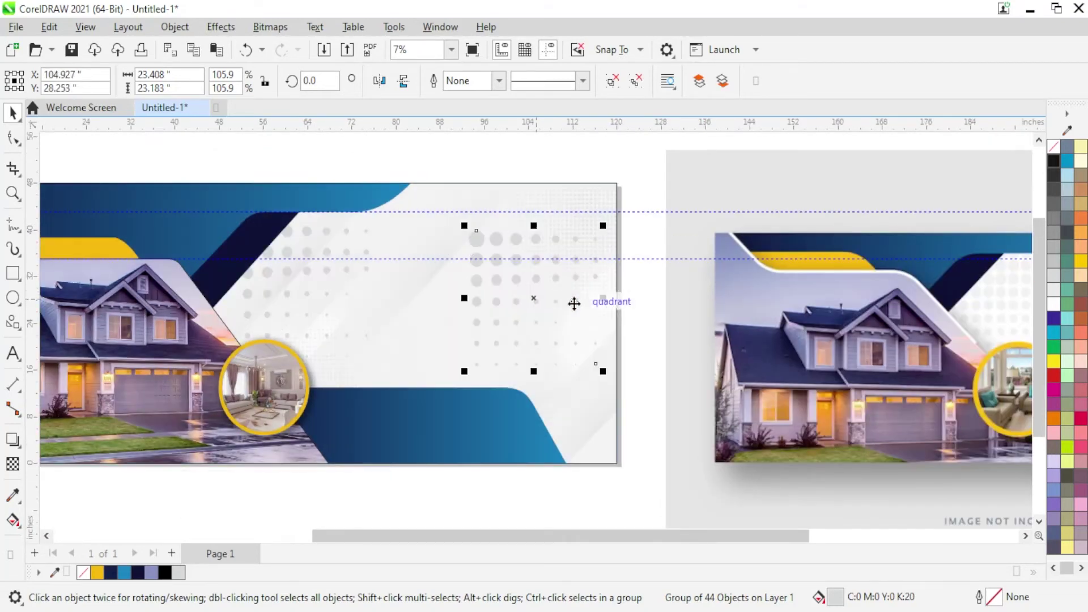
pyautogui.click(390, 81)
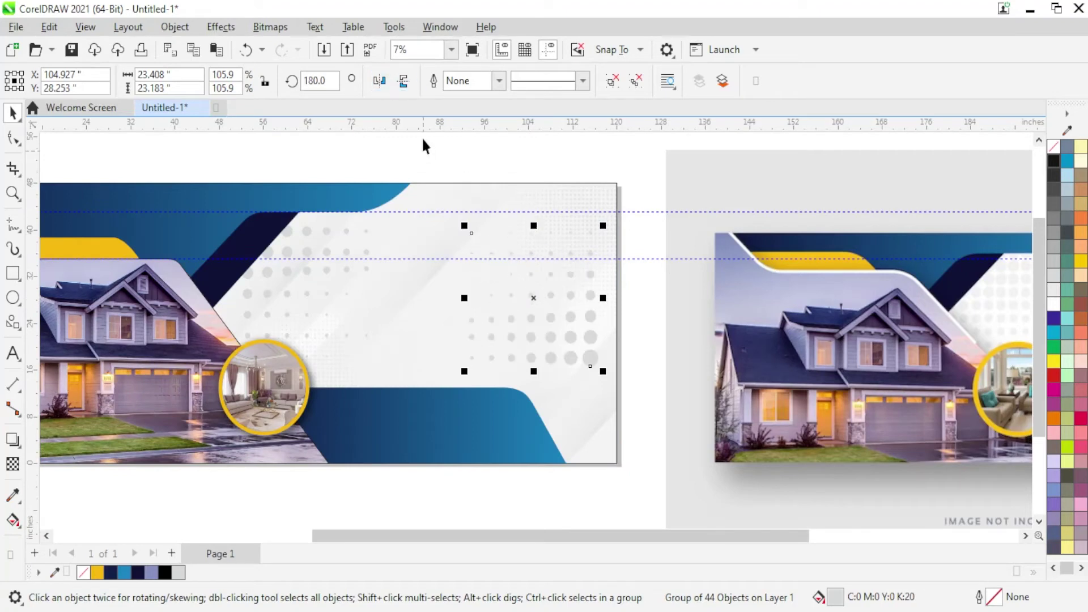
pyautogui.click(403, 84)
pyautogui.moveTo(558, 279); pyautogui.dragTo(578, 240)
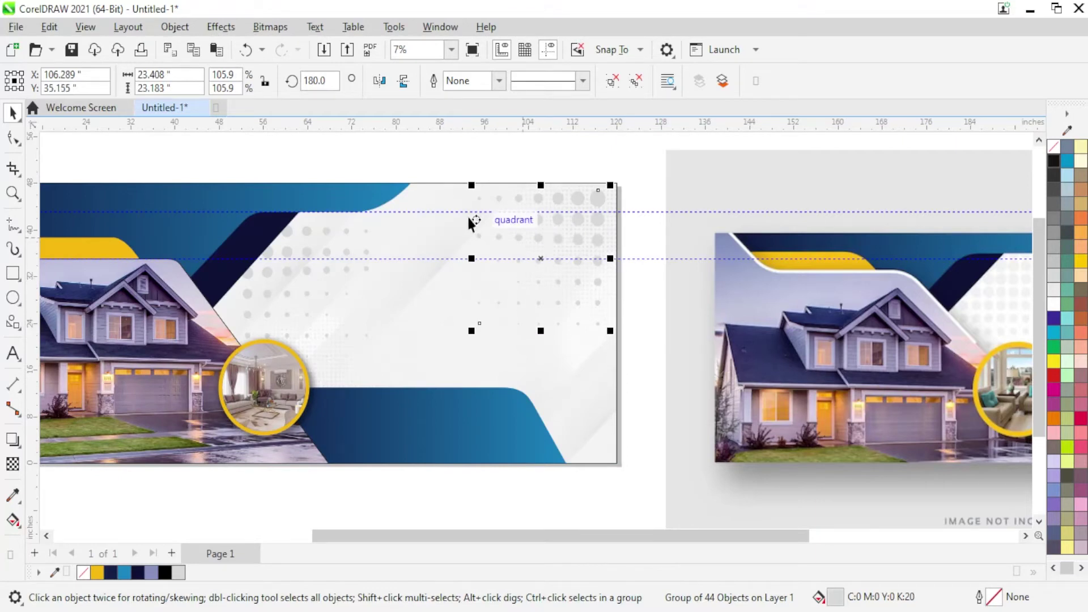
pyautogui.scroll(-2, 467, 215)
pyautogui.scroll(-1, 425, 222)
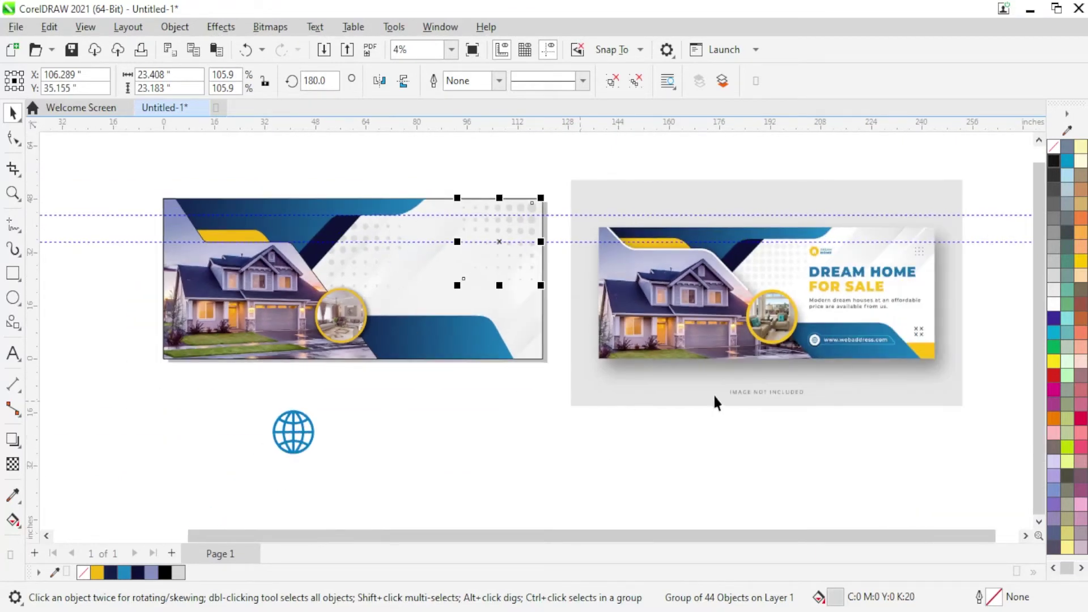
# Park the globe below the banner; add a yellow, outline-free corner block behind the blue wave
pyautogui.moveTo(283, 440); pyautogui.dragTo(405, 409)
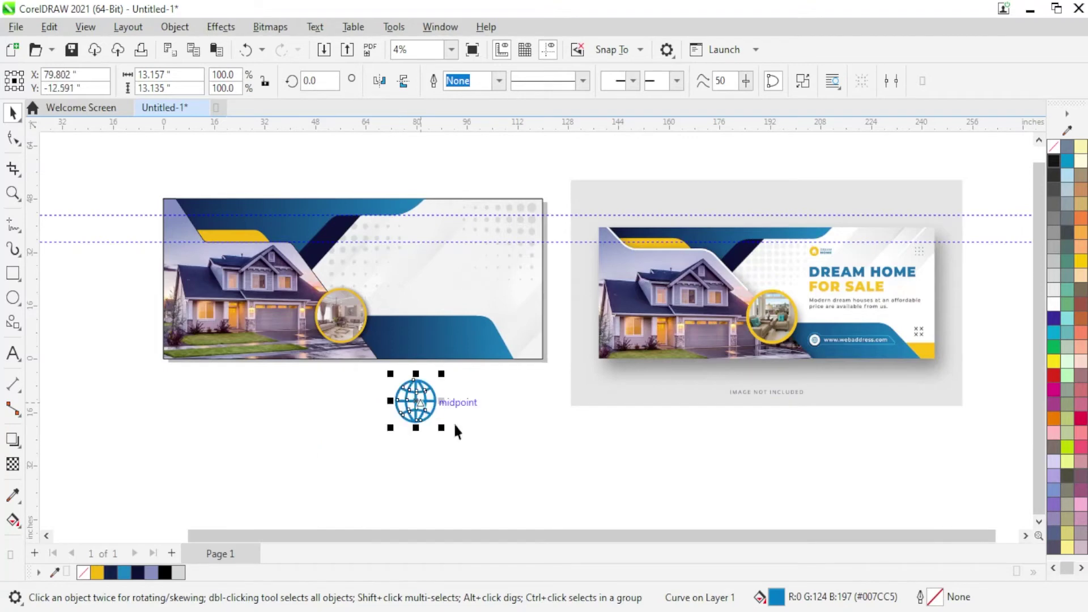
pyautogui.scroll(1, 584, 371)
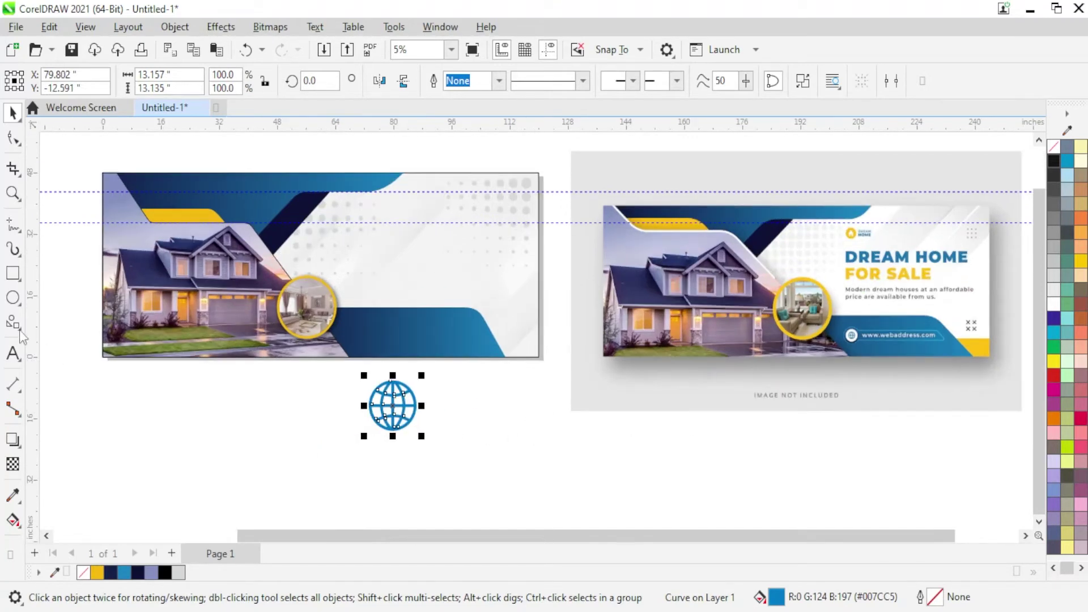
pyautogui.click(12, 273)
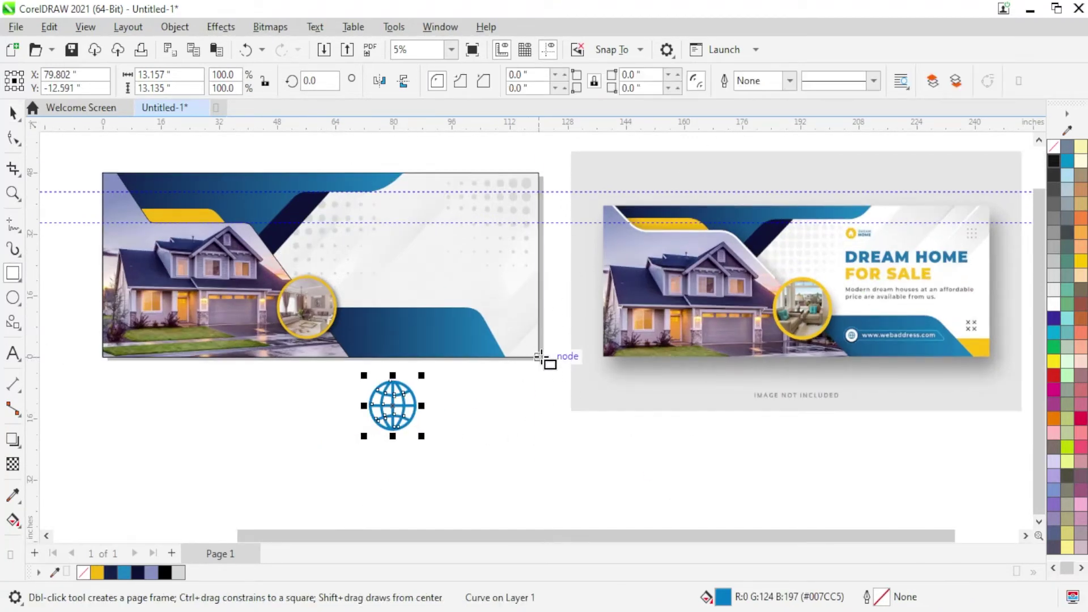
pyautogui.moveTo(484, 334); pyautogui.dragTo(481, 331)
pyautogui.press('space')
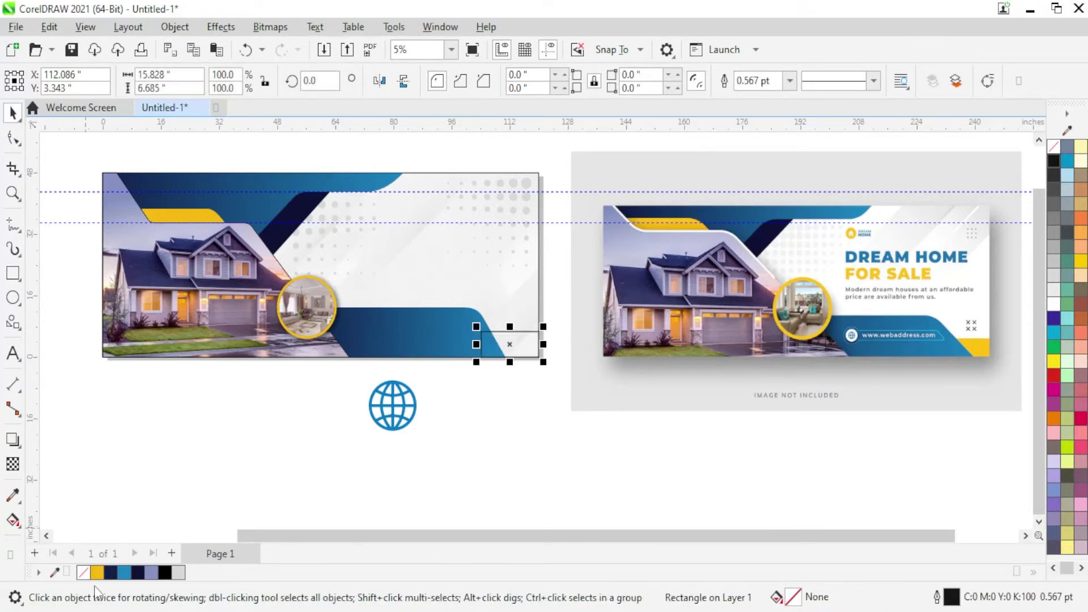
pyautogui.click(97, 572)
pyautogui.rightClick(83, 573)
pyautogui.click(124, 345)
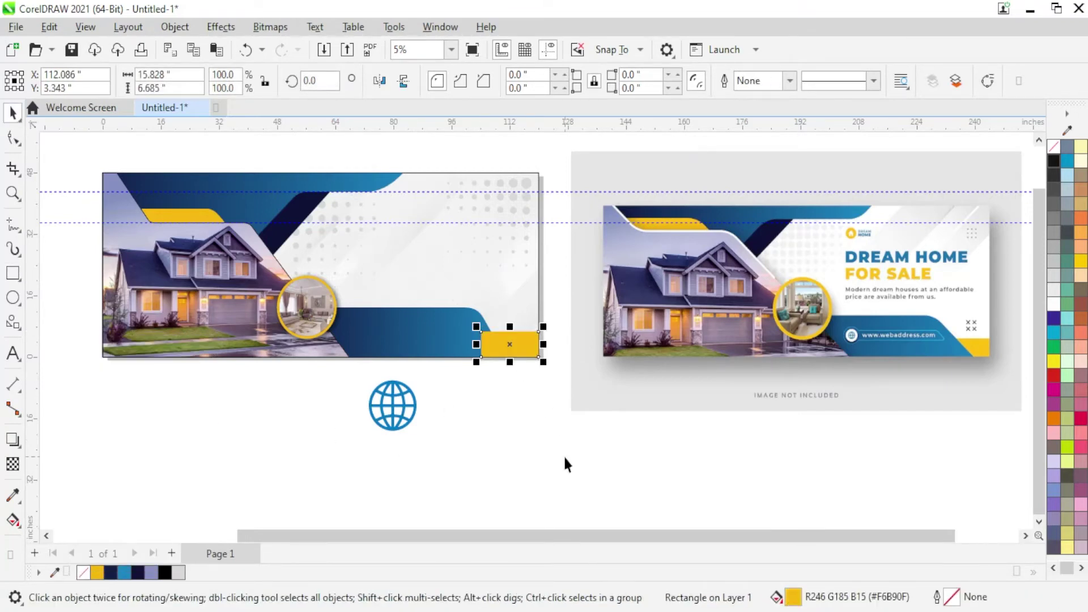
pyautogui.hotkey('ctrl', 'pagedown')
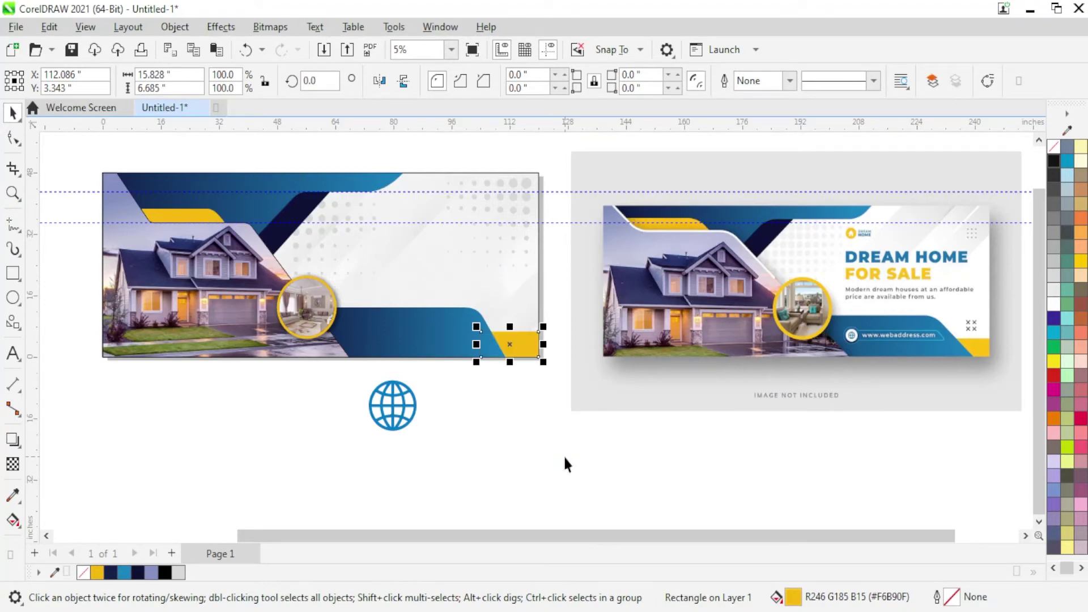
pyautogui.click(565, 463)
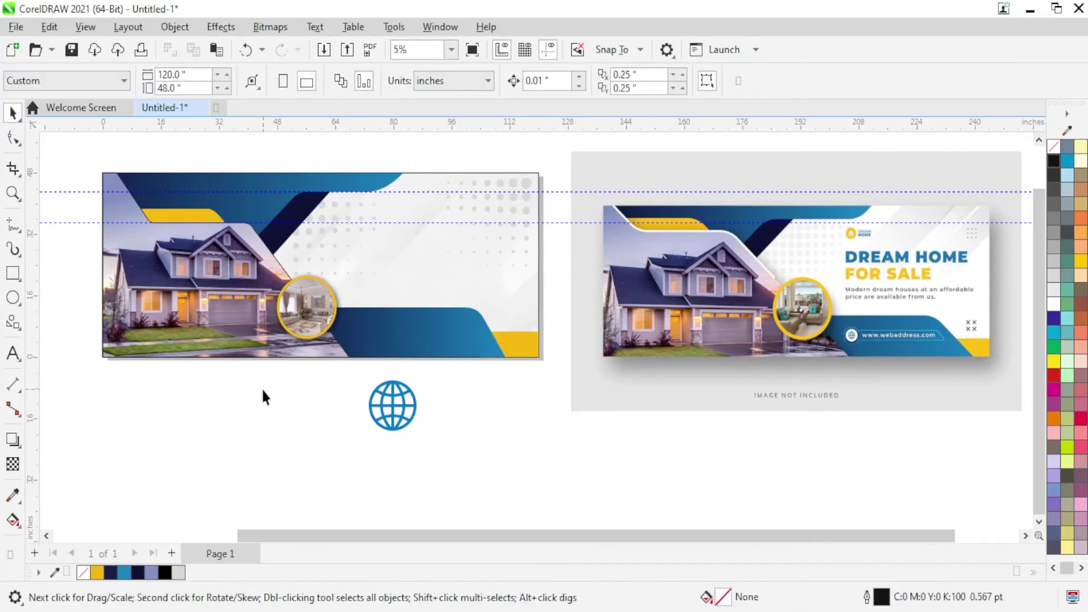
# Raise the upper yellow stripe's top nodes two nudges with the Shape tool
pyautogui.scroll(2, 199, 199)
pyautogui.click(206, 270)
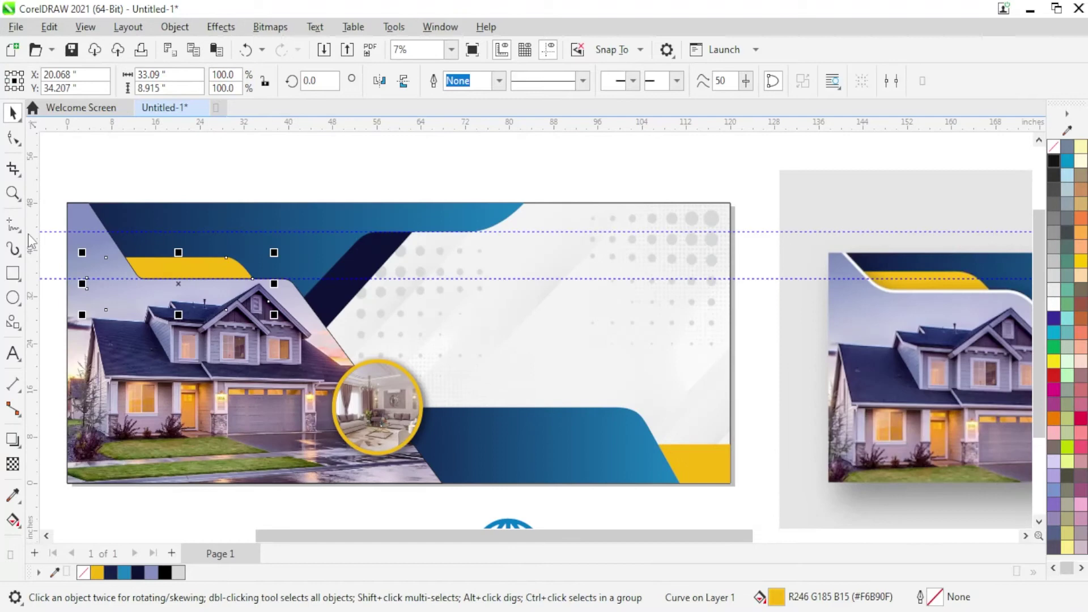
pyautogui.click(11, 138)
pyautogui.moveTo(141, 265); pyautogui.dragTo(142, 267)
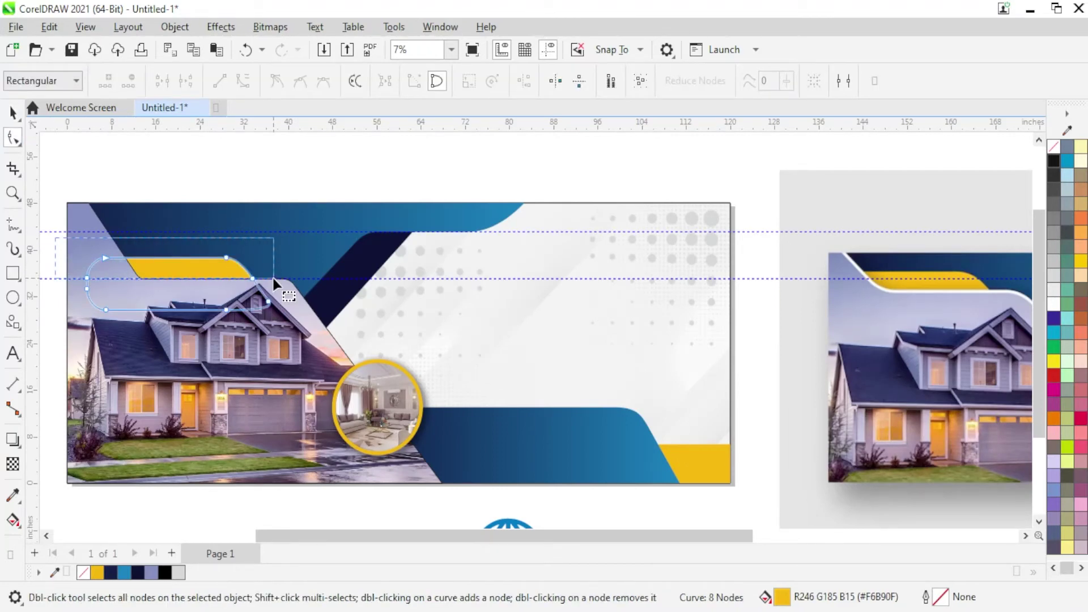
pyautogui.moveTo(289, 228); pyautogui.dragTo(141, 267)
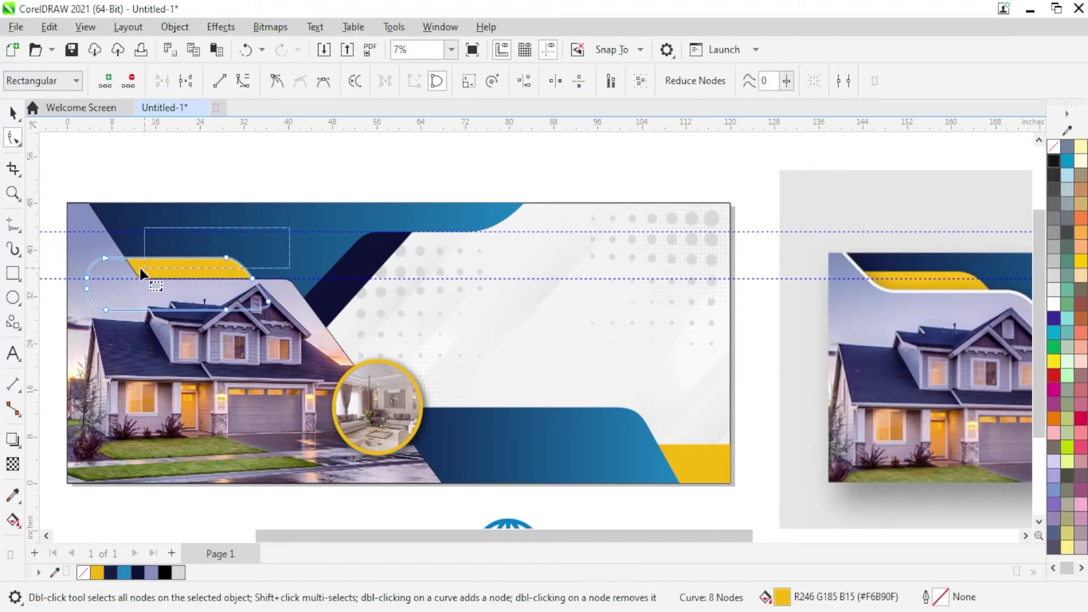
pyautogui.moveTo(60, 291); pyautogui.dragTo(62, 294)
pyautogui.press('Up')
pyautogui.press('Up')
pyautogui.press('Up')
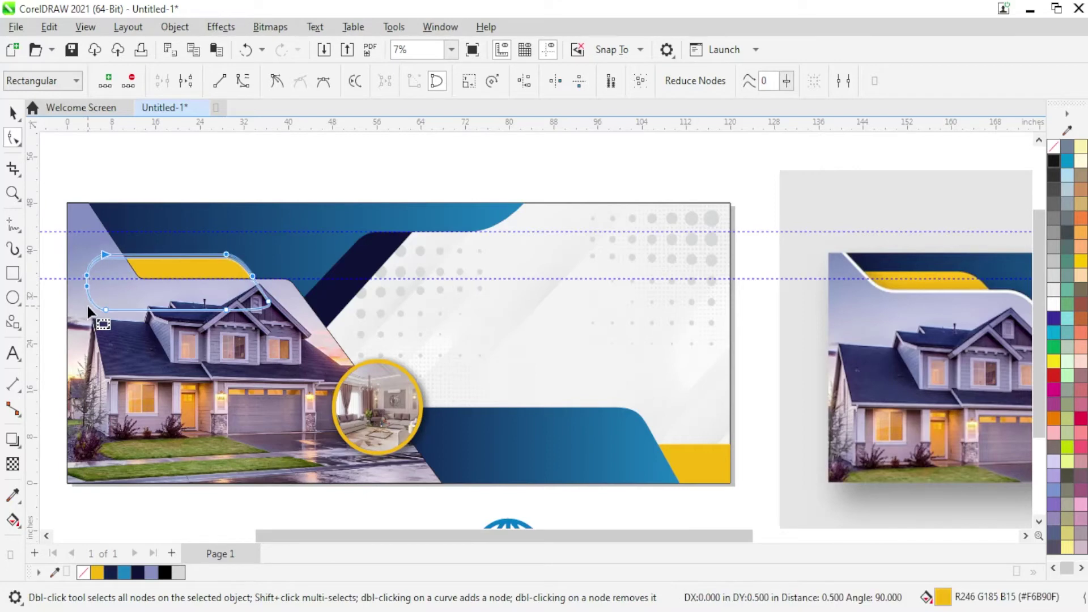
pyautogui.press('Up')
pyautogui.press('Up')
pyautogui.press('Up')
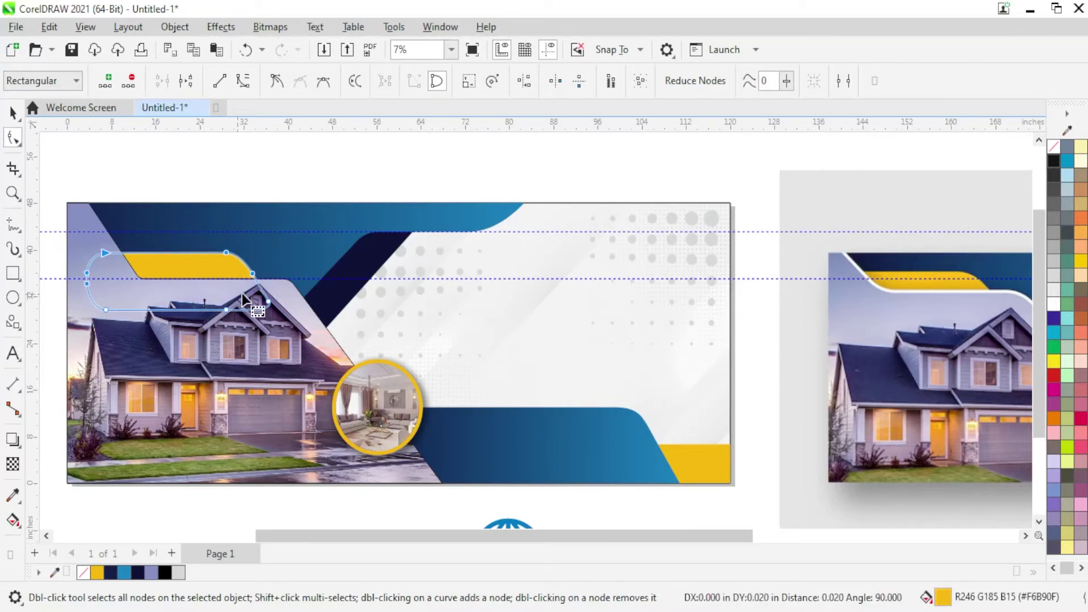
pyautogui.click(12, 112)
# Draw a bar inside the lower blue wave and adjust its size and position
pyautogui.click(52, 247)
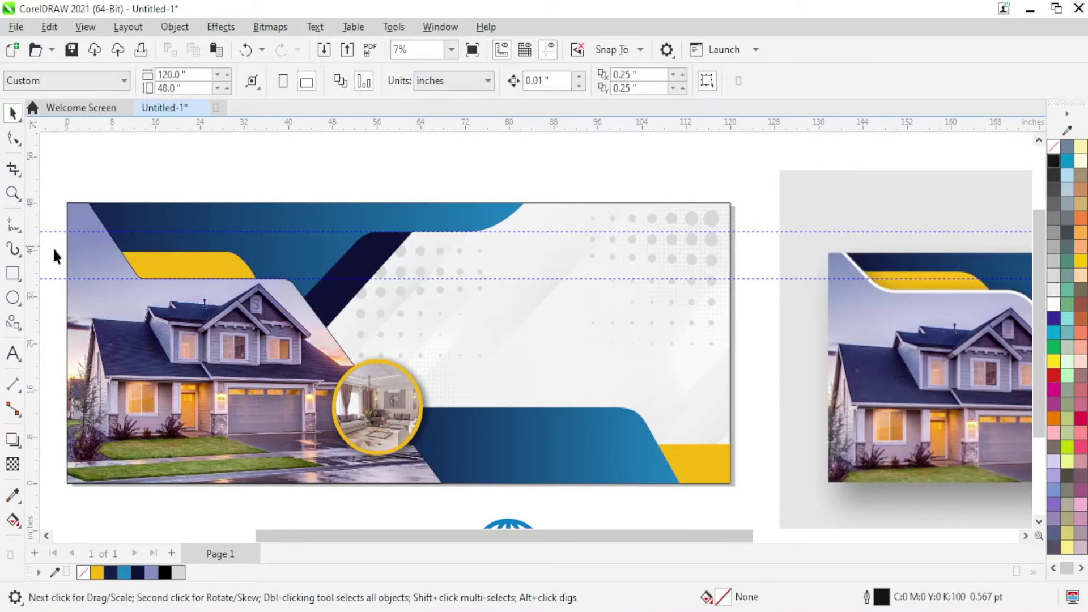
pyautogui.scroll(-2, 52, 247)
pyautogui.scroll(3, 165, 247)
pyautogui.scroll(-3, 137, 250)
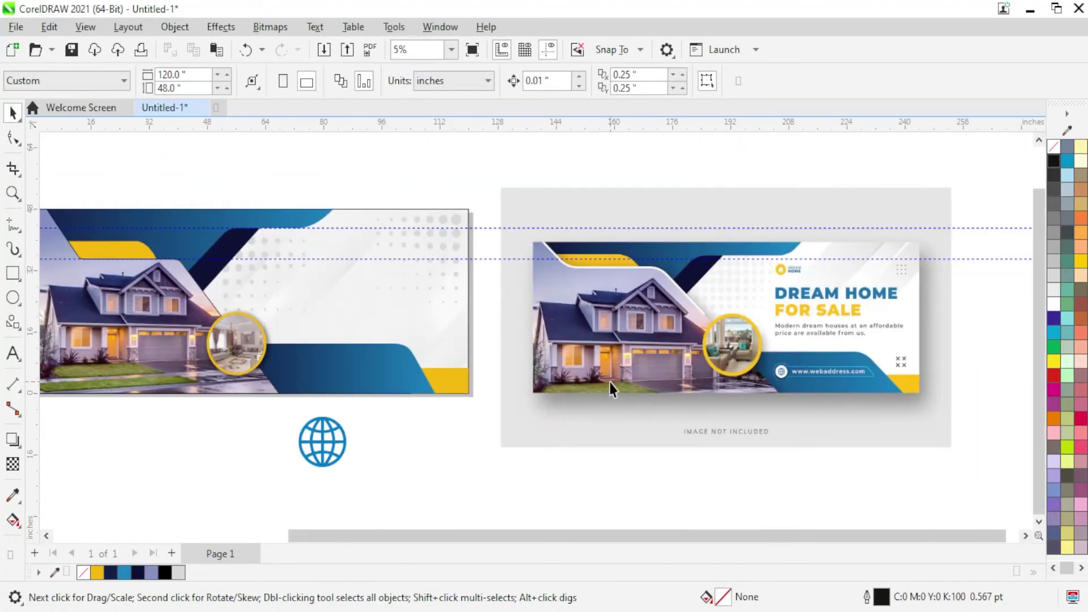
pyautogui.scroll(3, 884, 388)
pyautogui.scroll(-2, 880, 391)
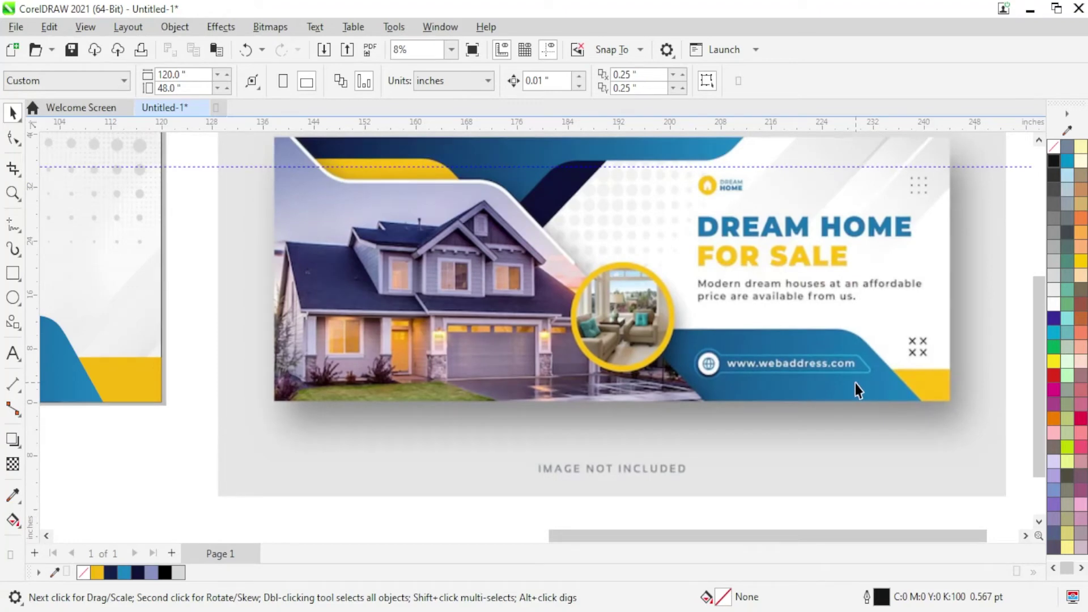
pyautogui.scroll(-1, 855, 383)
pyautogui.scroll(1, 233, 384)
pyautogui.scroll(1, 233, 383)
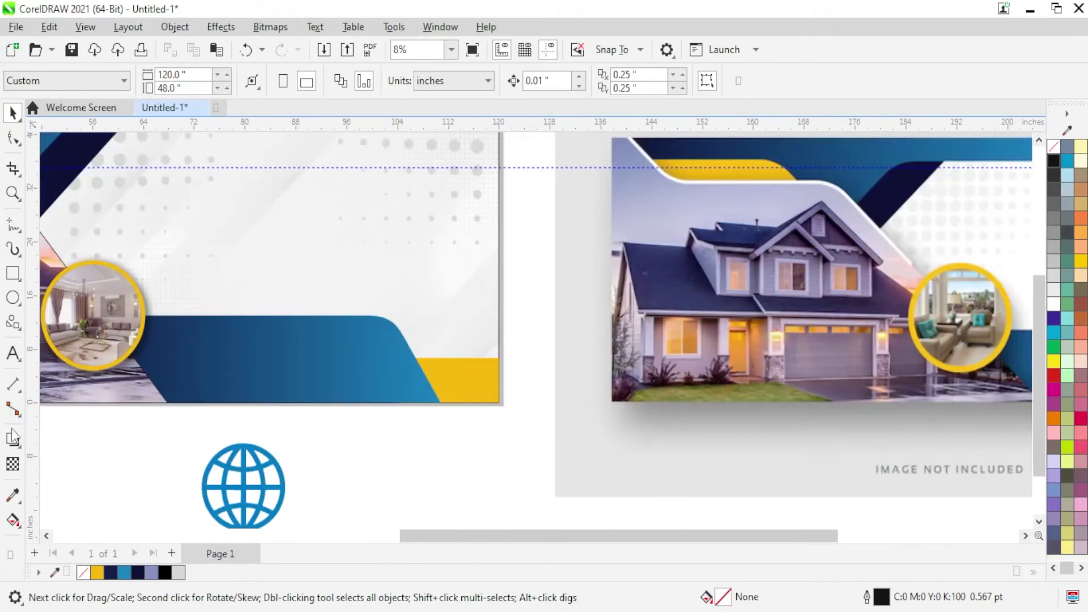
pyautogui.click(13, 273)
pyautogui.scroll(1, 249, 363)
pyautogui.moveTo(218, 358); pyautogui.dragTo(422, 386)
pyautogui.press('space')
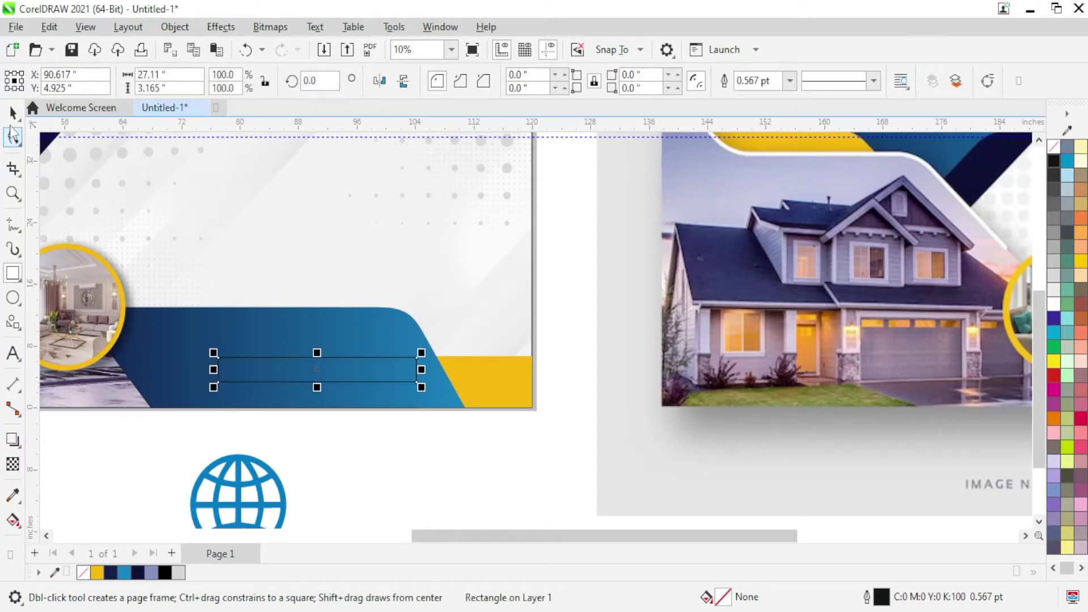
pyautogui.scroll(1, 182, 338)
pyautogui.scroll(2, 182, 340)
pyautogui.moveTo(240, 374); pyautogui.dragTo(221, 371)
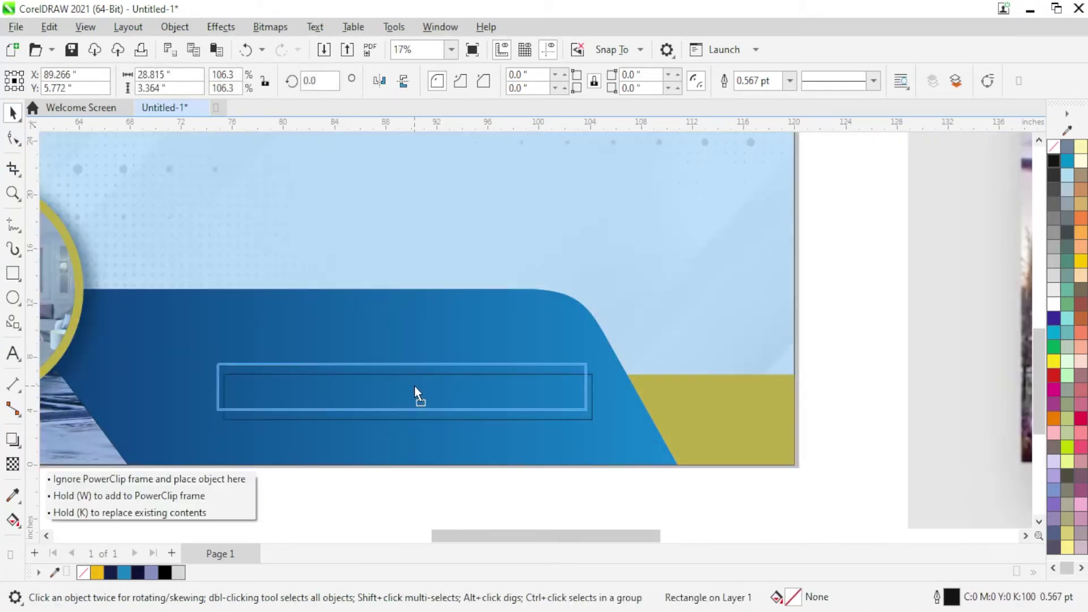
pyautogui.moveTo(421, 396); pyautogui.dragTo(414, 386)
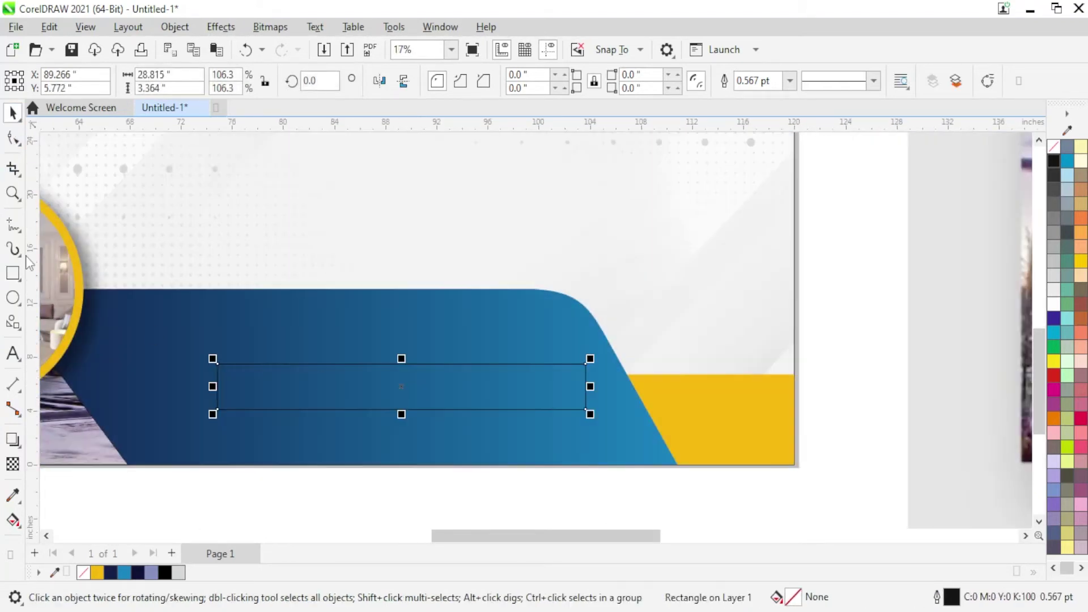
# Slant the bar's right edge inward at the top with the Shape tool
pyautogui.click(14, 139)
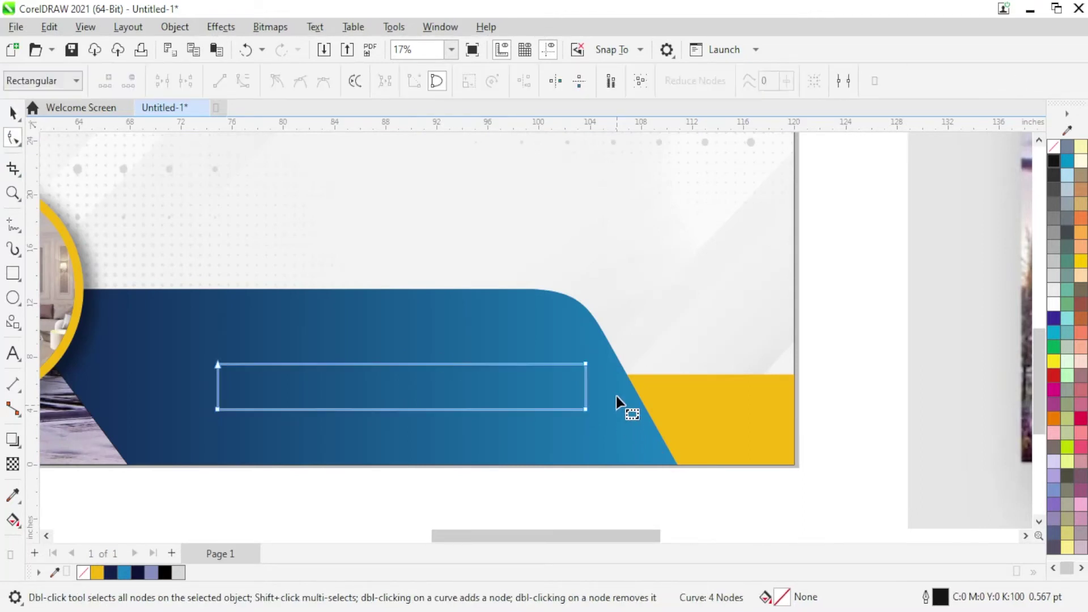
pyautogui.scroll(2, 576, 367)
pyautogui.moveTo(576, 360); pyautogui.dragTo(526, 361)
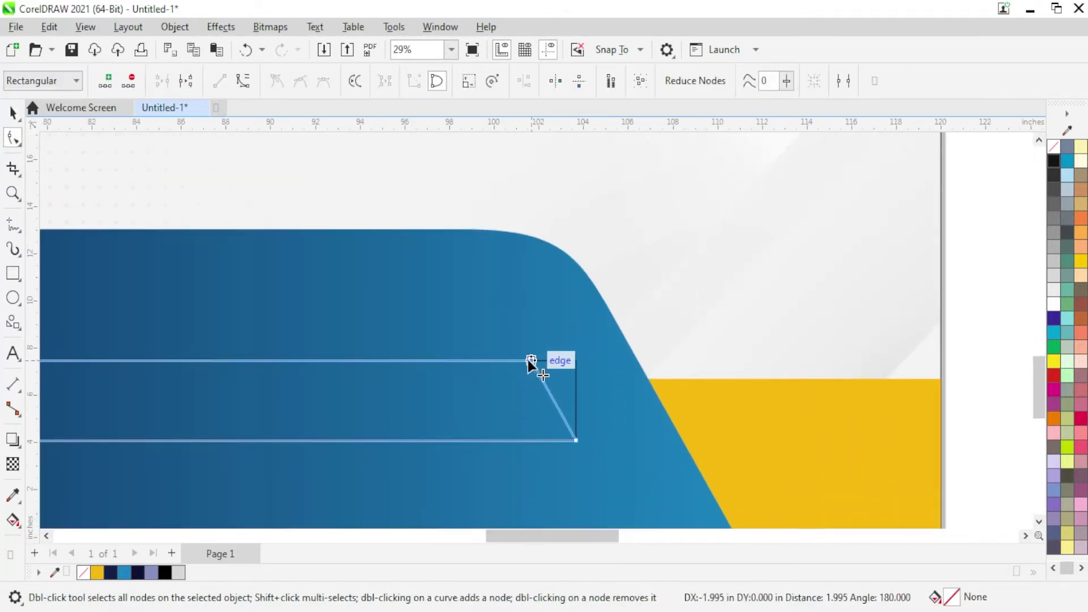
pyautogui.scroll(-3, 690, 388)
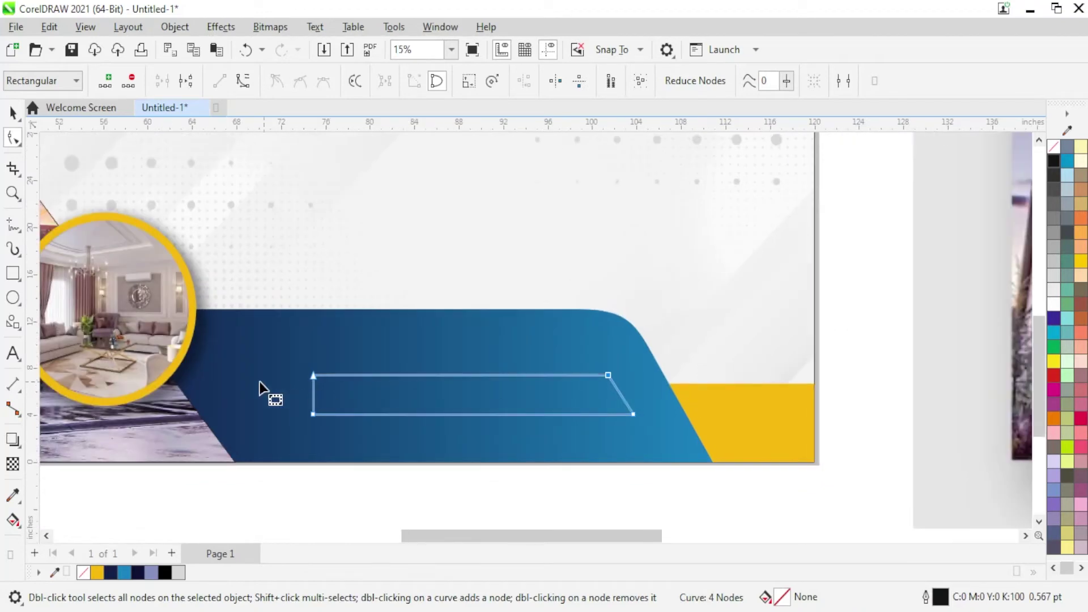
# Draw a circle over the bar's left end and weld the two into one shape
pyautogui.click(13, 297)
pyautogui.scroll(1, 315, 441)
pyautogui.scroll(1, 348, 394)
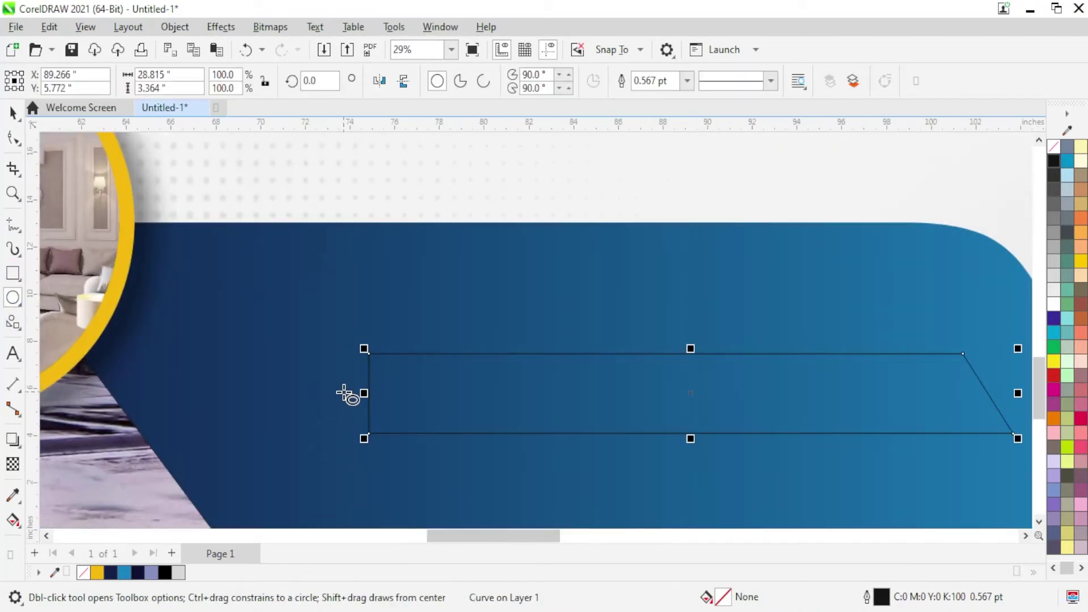
pyautogui.moveTo(347, 396); pyautogui.dragTo(411, 451)
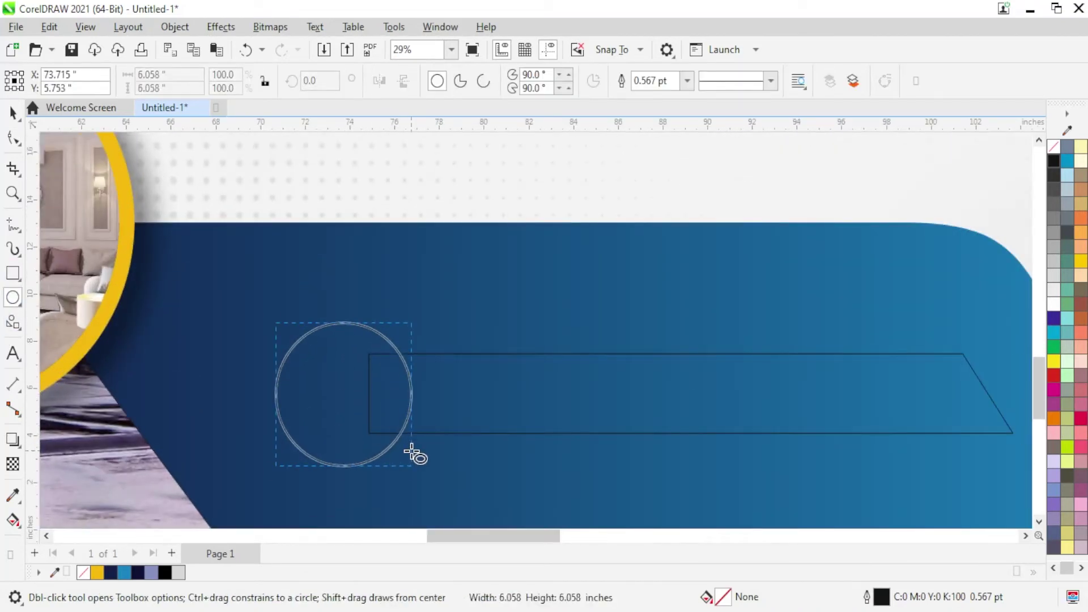
pyautogui.click(12, 113)
pyautogui.keyDown('shift'); pyautogui.click(526, 392); pyautogui.keyUp('shift')
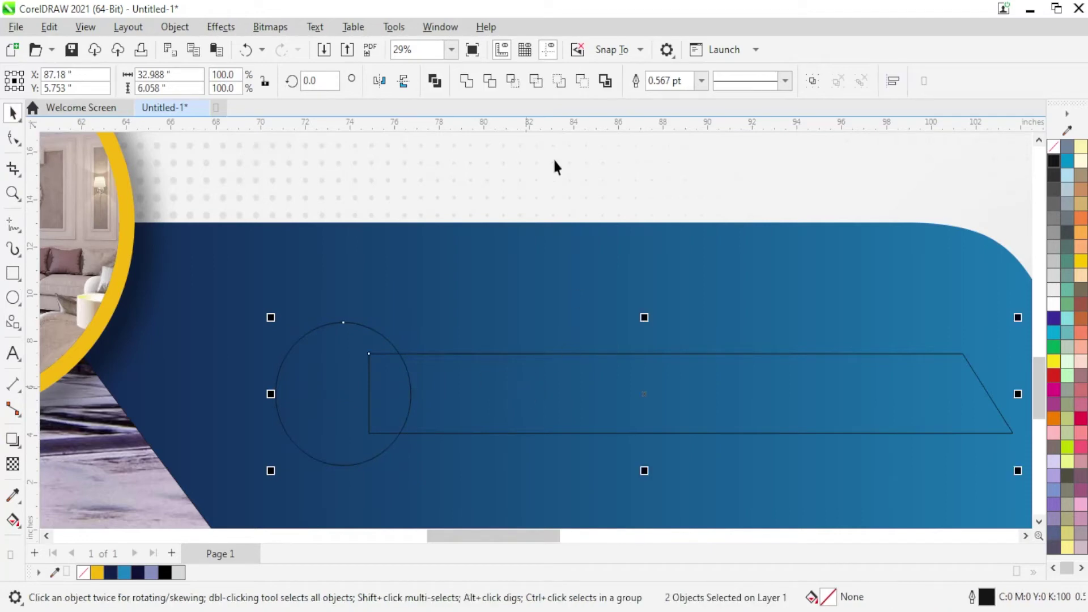
pyautogui.click(465, 81)
pyautogui.scroll(-2, 522, 313)
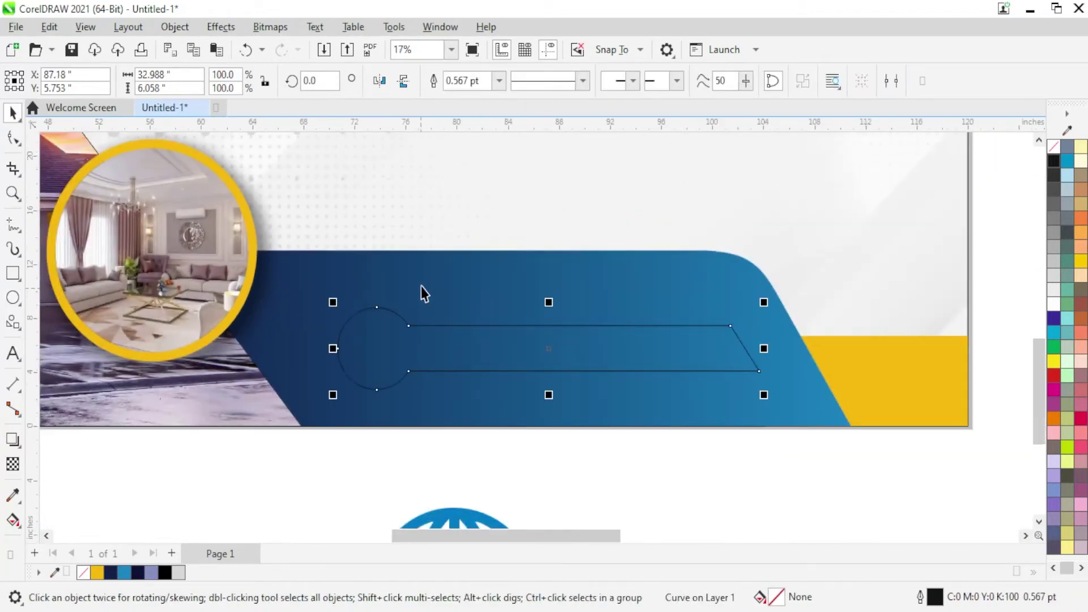
pyautogui.scroll(-1, 421, 291)
pyautogui.scroll(-1, 597, 282)
pyautogui.scroll(-1, 426, 270)
# Break apart the curve, keep a duplicate circle, and re-weld the circle with the bar
pyautogui.scroll(2, 608, 277)
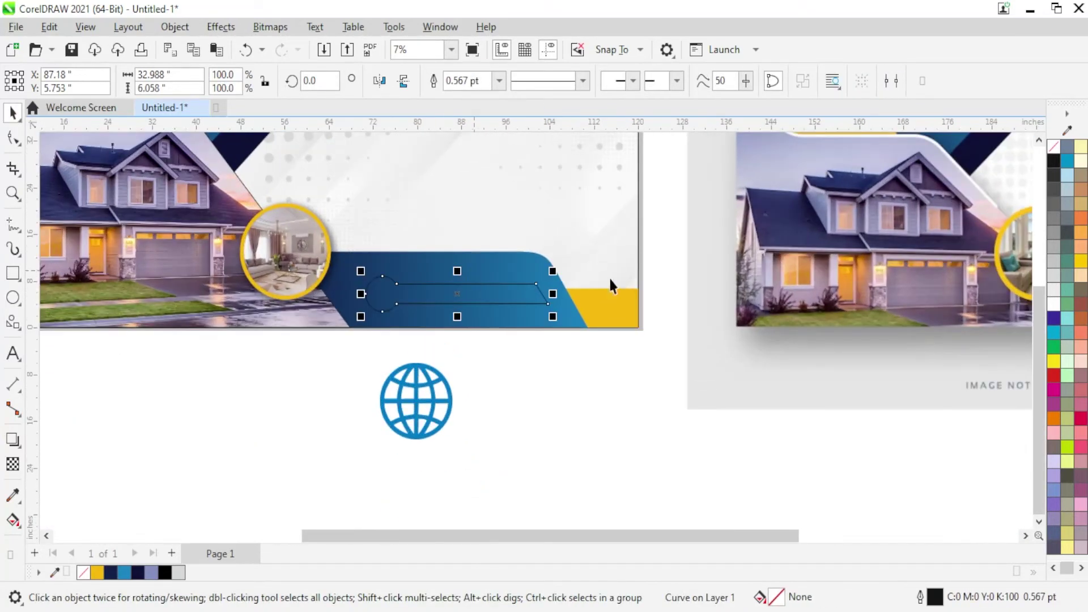
pyautogui.scroll(-2, 672, 271)
pyautogui.scroll(1, 632, 280)
pyautogui.scroll(1, 634, 286)
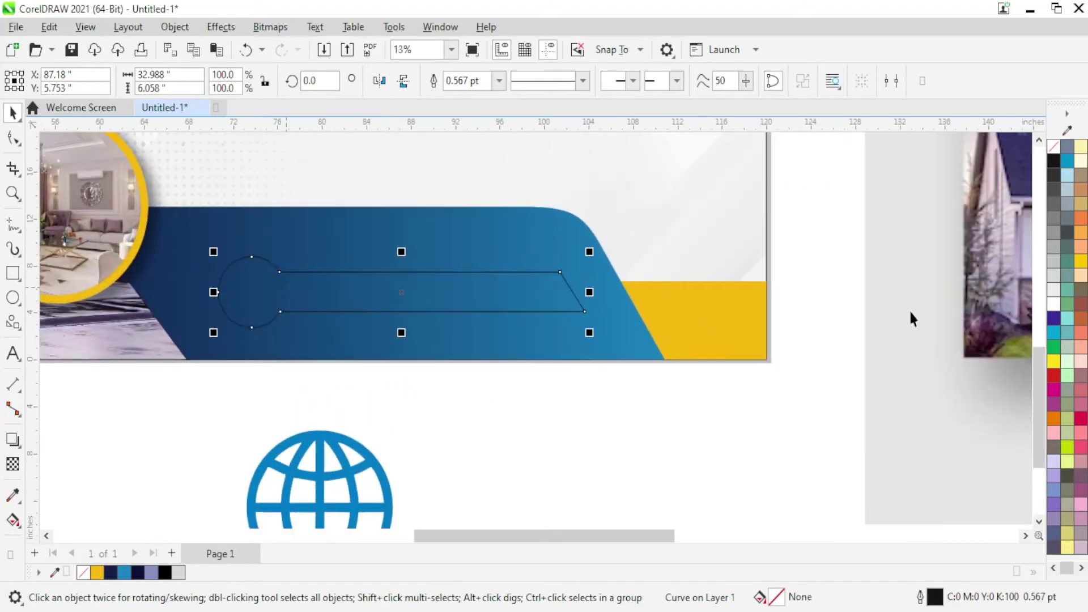
pyautogui.rightClick(1057, 306)
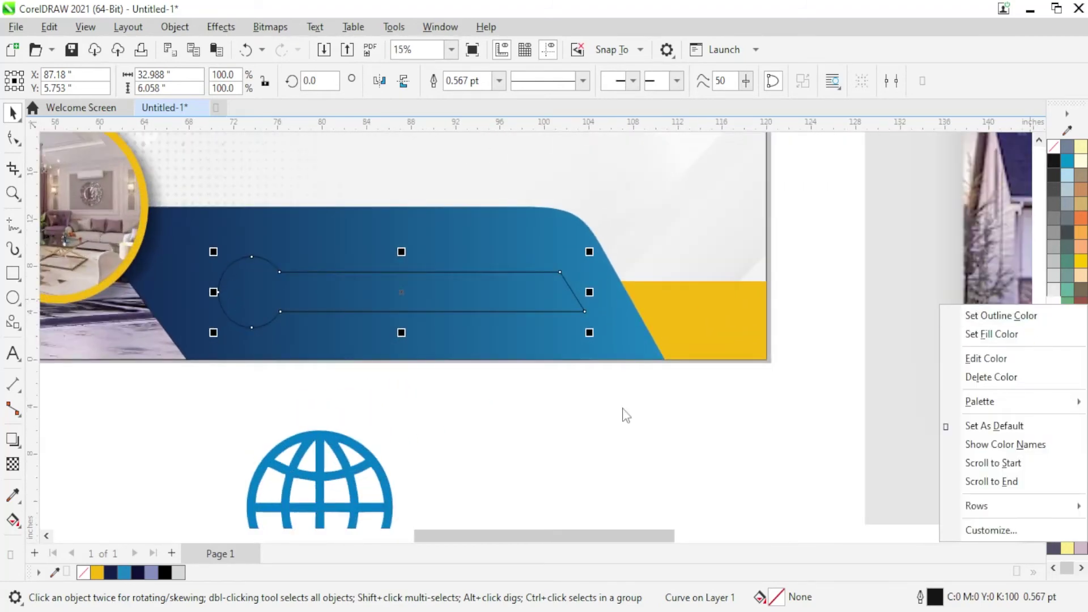
pyautogui.press('Escape')
pyautogui.hotkey('ctrl', 'k')
pyautogui.click(232, 298)
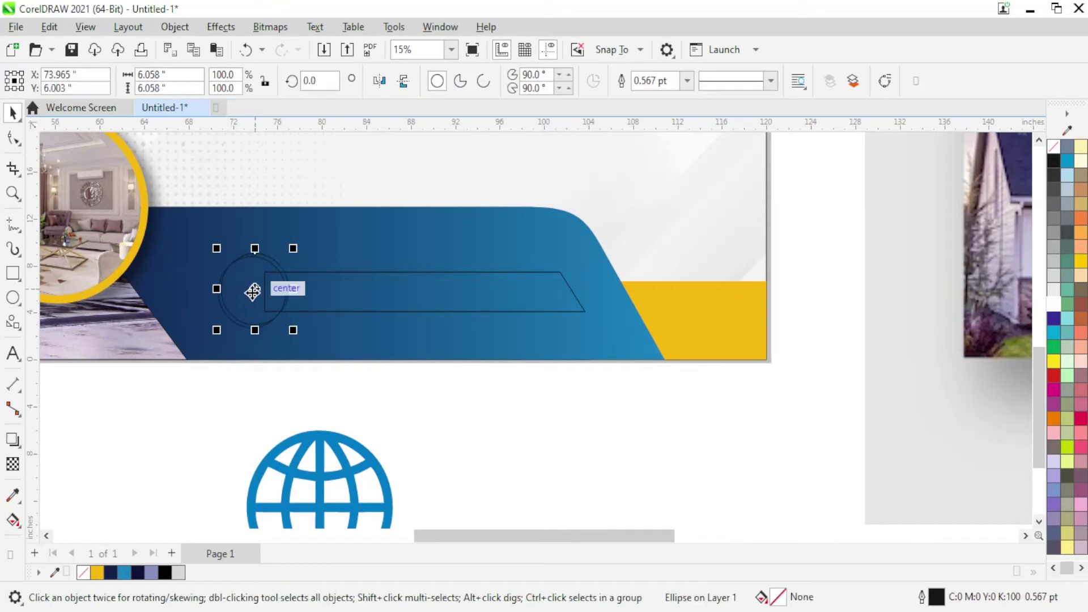
pyautogui.hotkey('ctrl', 'd')
pyautogui.keyDown('shift'); pyautogui.click(321, 272); pyautogui.keyUp('shift')
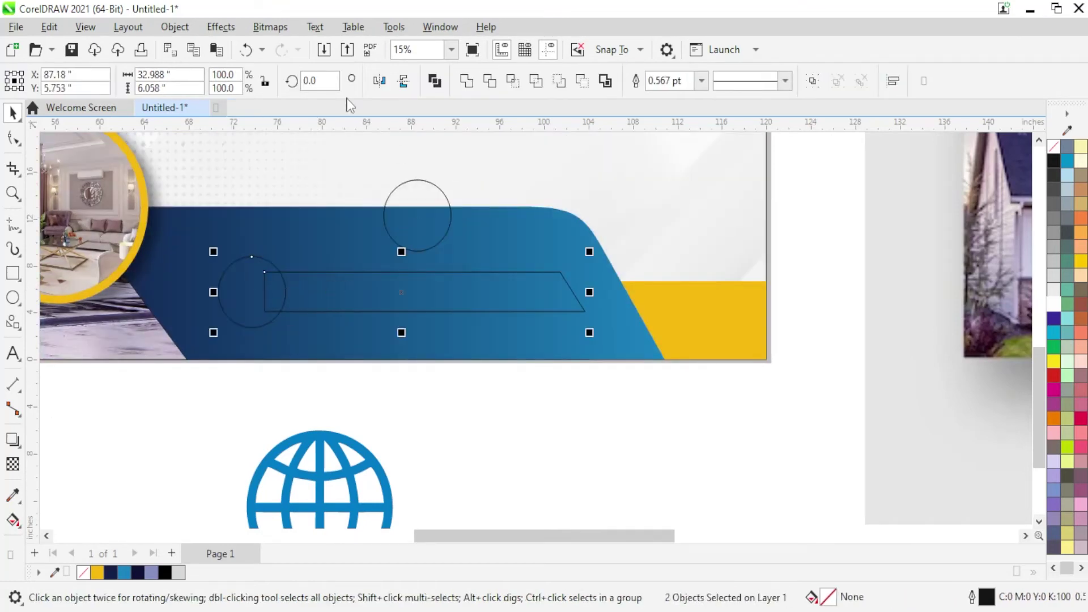
pyautogui.click(466, 81)
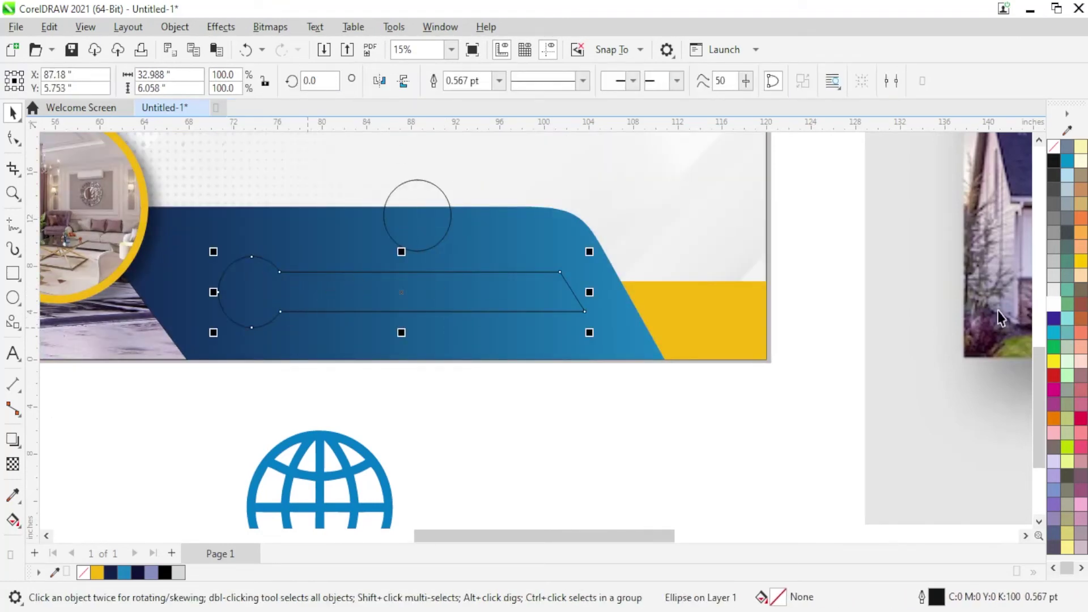
# Make the welded shape's outline white and set its width in the Outline Pen dialog
pyautogui.rightClick(1053, 303)
pyautogui.click(968, 313)
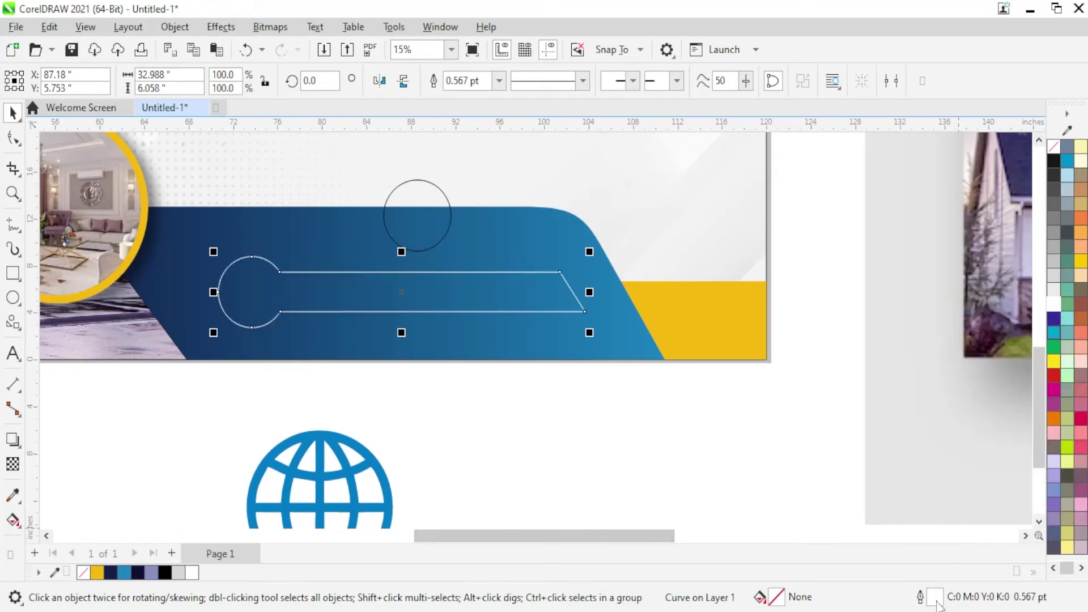
pyautogui.press('F12')
pyautogui.write('10')
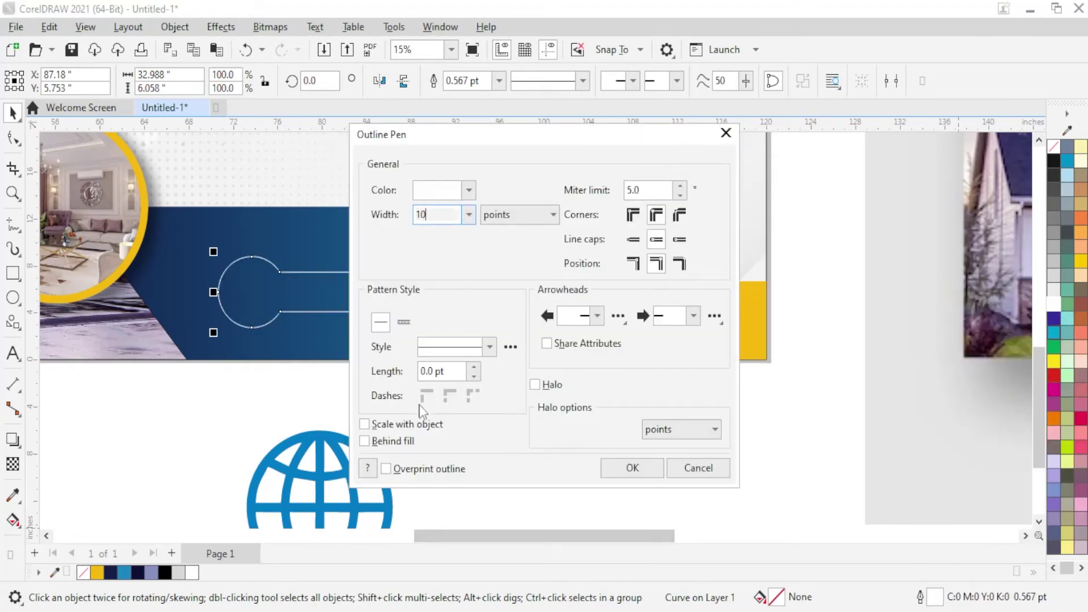
pyautogui.click(391, 441)
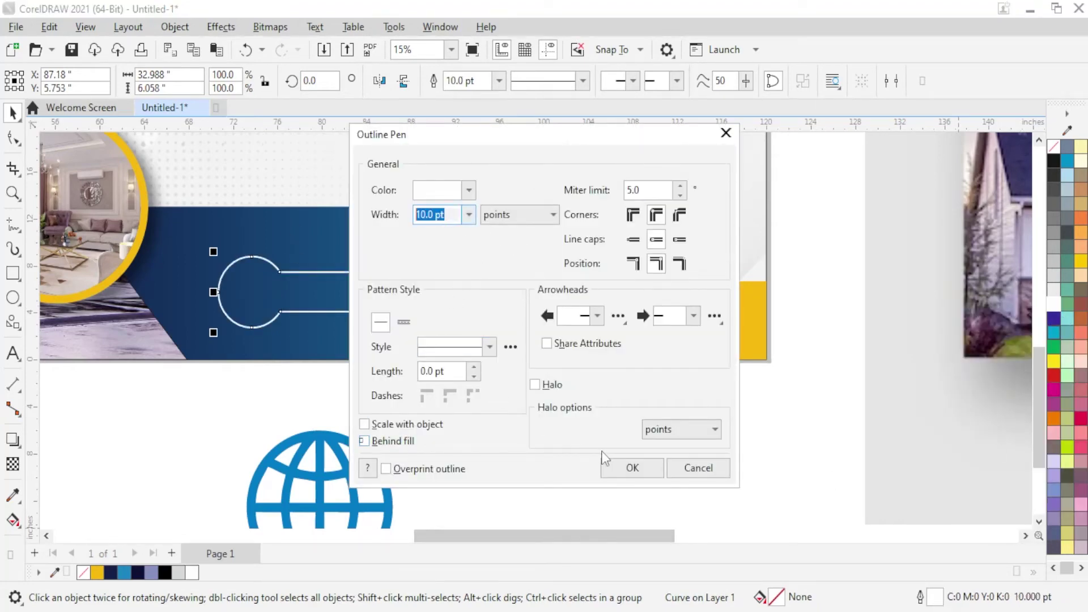
# Confirm the 12 pt outline, then move and shrink the spare circle into the round end
pyautogui.write('12')
pyautogui.click(632, 468)
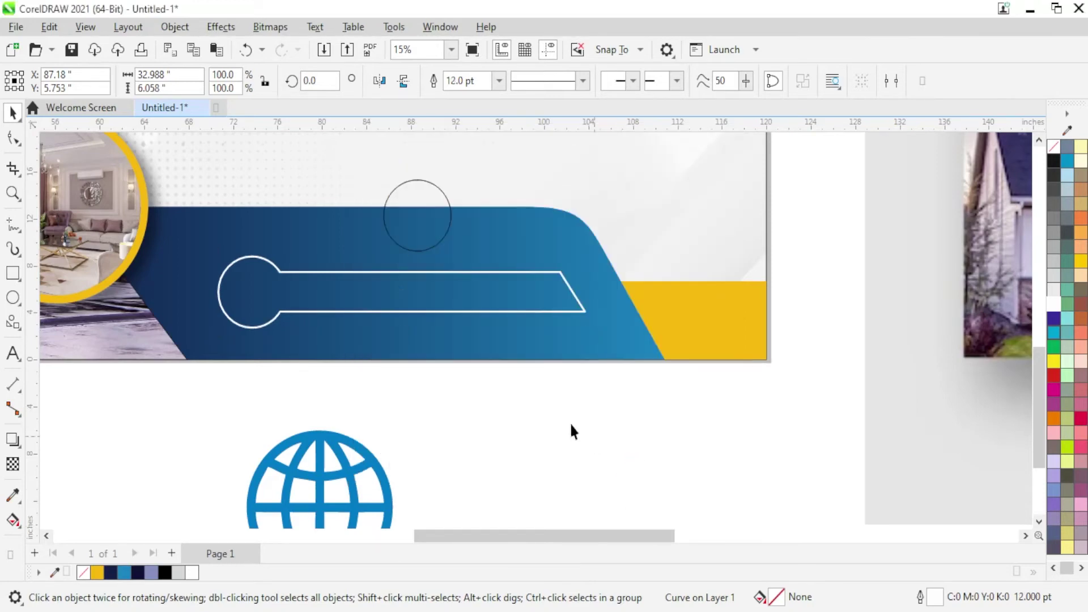
pyautogui.scroll(1, 566, 339)
pyautogui.moveTo(515, 242); pyautogui.dragTo(389, 323)
pyautogui.scroll(1, 306, 321)
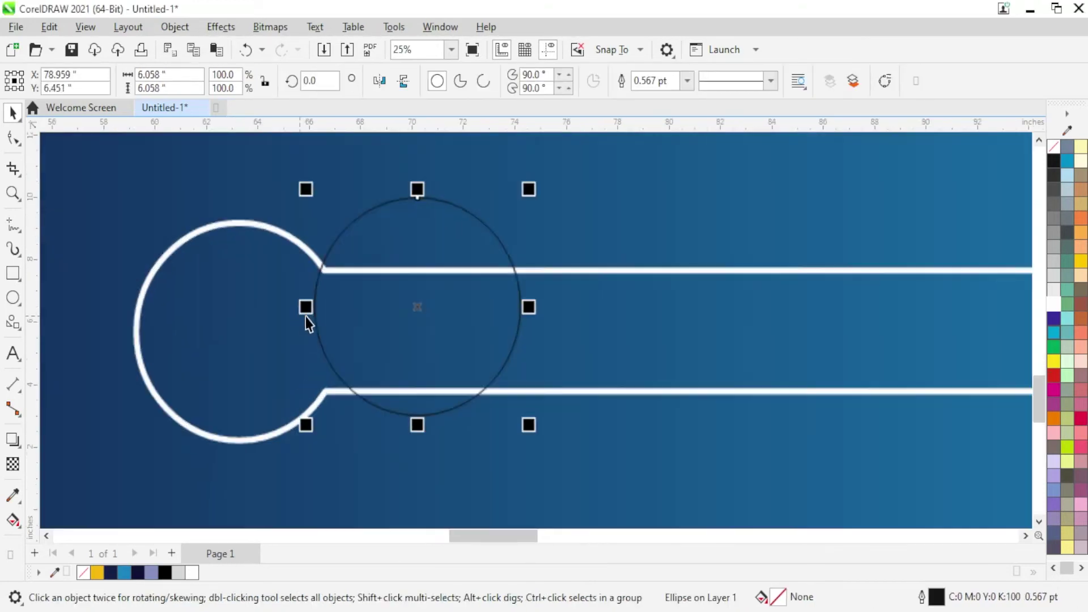
pyautogui.moveTo(305, 318); pyautogui.dragTo(230, 336)
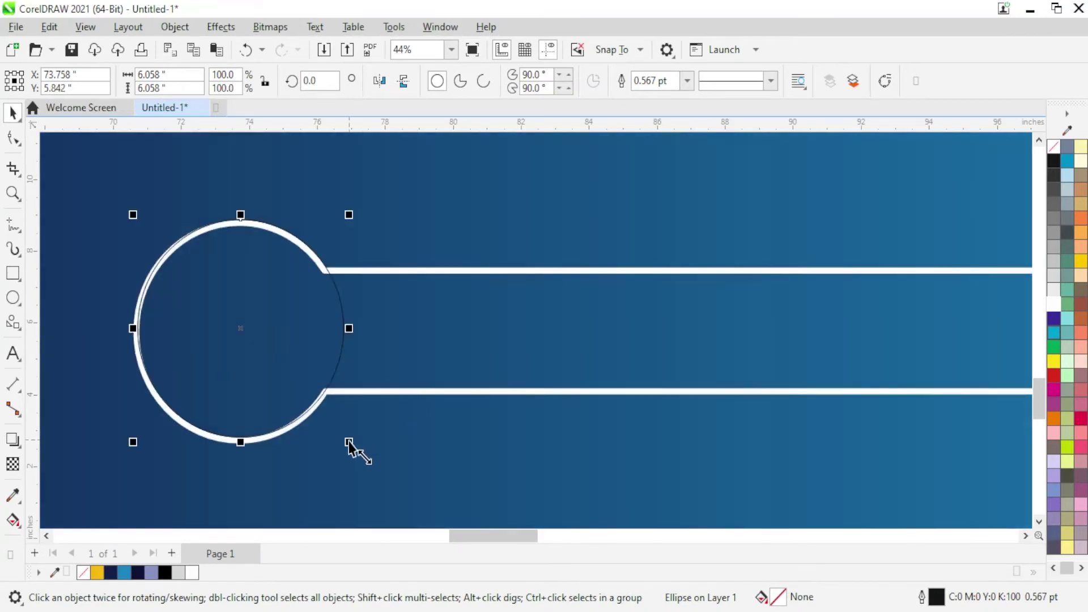
pyautogui.moveTo(350, 443); pyautogui.dragTo(318, 423)
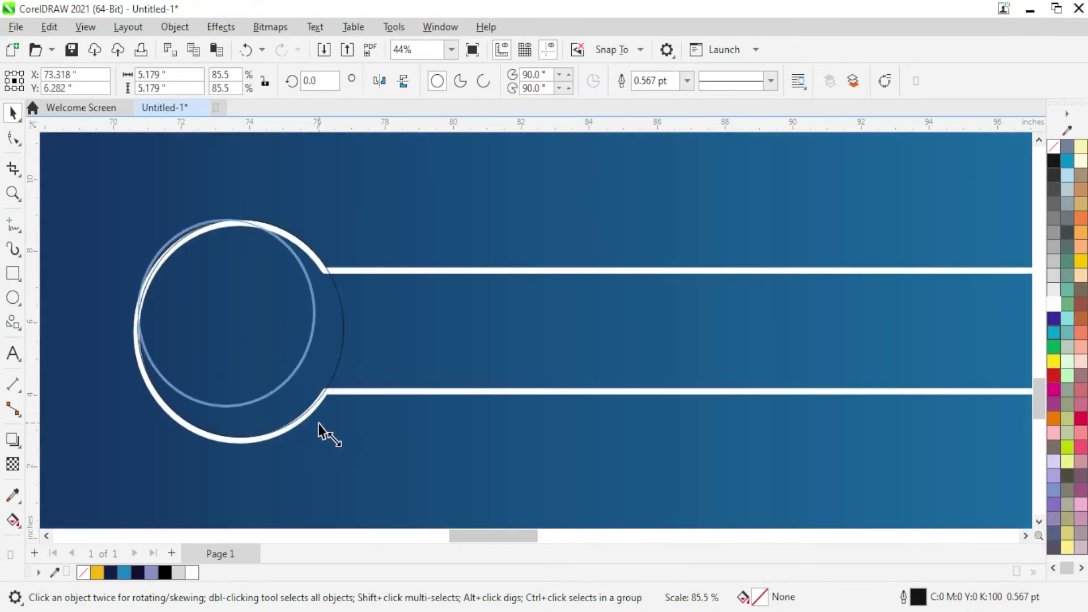
pyautogui.moveTo(223, 304); pyautogui.dragTo(231, 321)
# Fill the inner circle white and remove its outline
pyautogui.keyDown('shift'); pyautogui.click(370, 306); pyautogui.keyUp('shift')
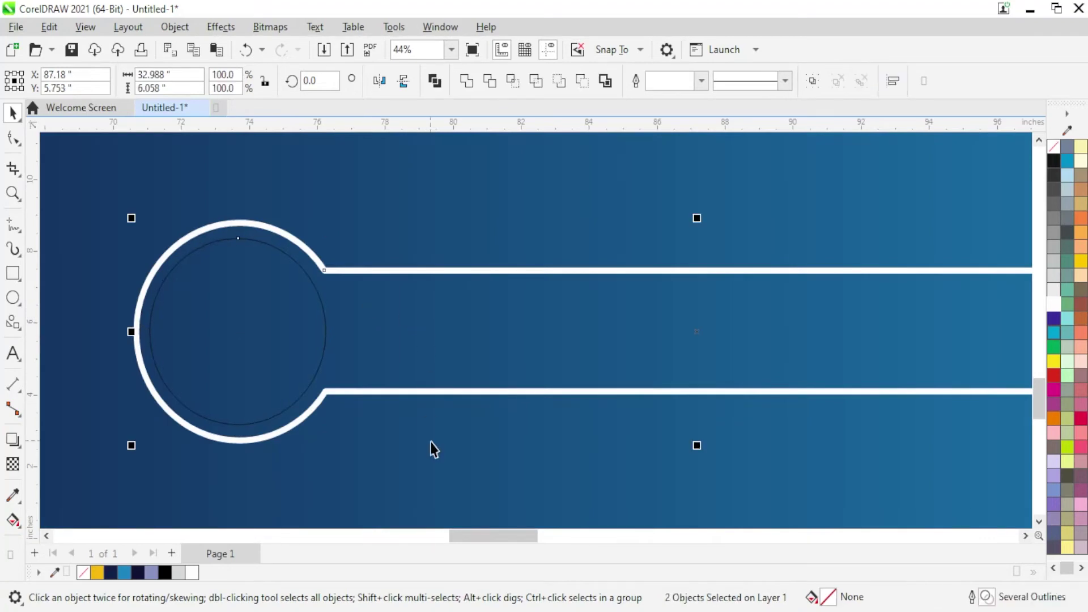
pyautogui.press('Tab')
pyautogui.press('Tab')
pyautogui.click(1052, 304)
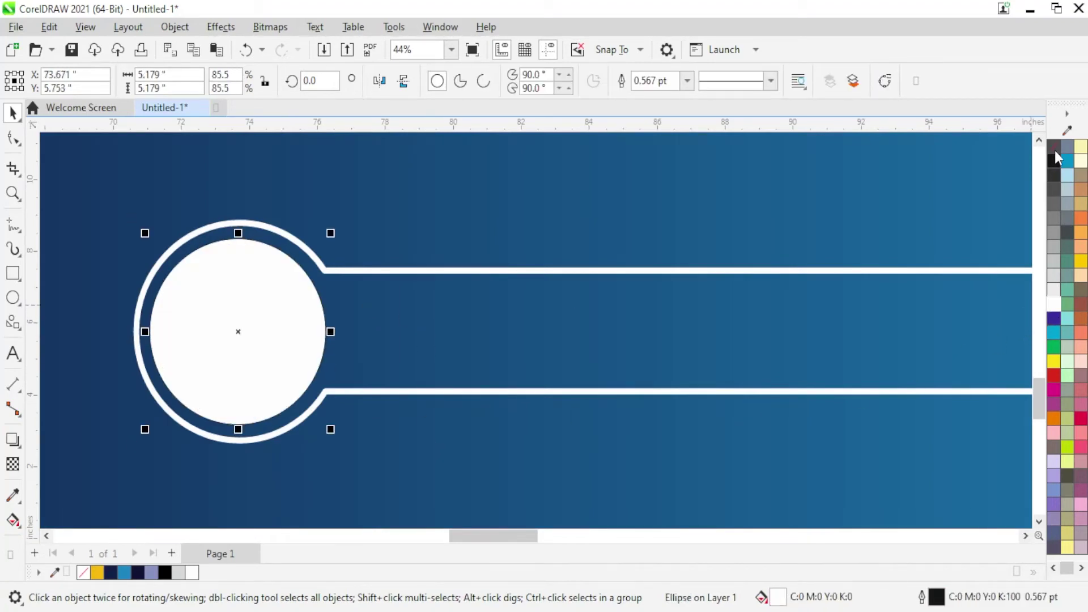
pyautogui.rightClick(1055, 147)
pyautogui.click(1000, 160)
pyautogui.scroll(-2, 558, 326)
# Shrink the globe icon to about half size and move it onto the white circle
pyautogui.scroll(-3, 528, 496)
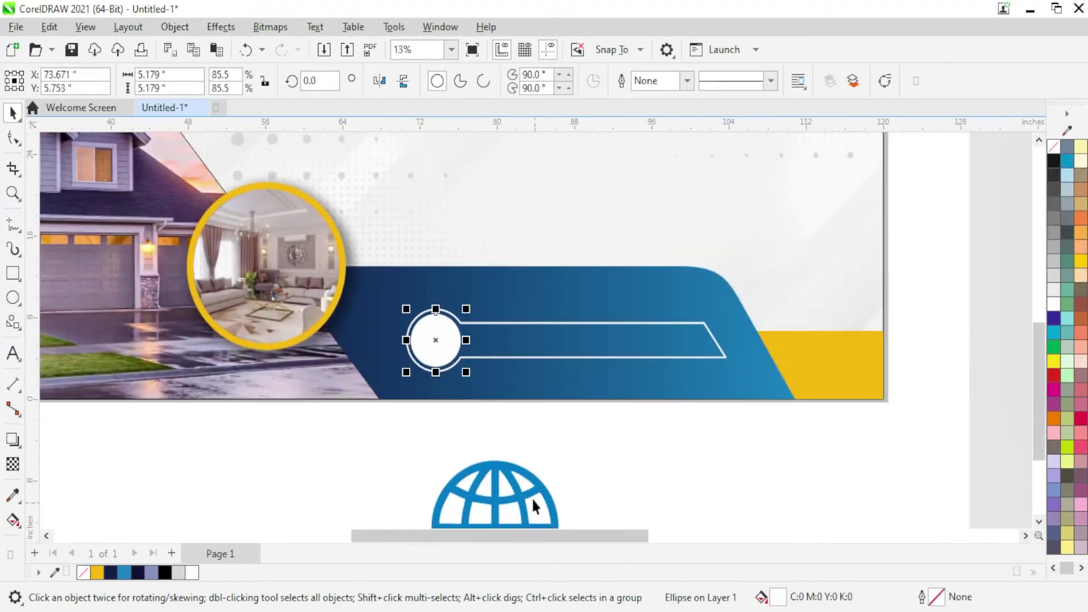
pyautogui.click(528, 497)
pyautogui.scroll(-2, 365, 425)
pyautogui.scroll(1, 885, 308)
pyautogui.scroll(1, 853, 332)
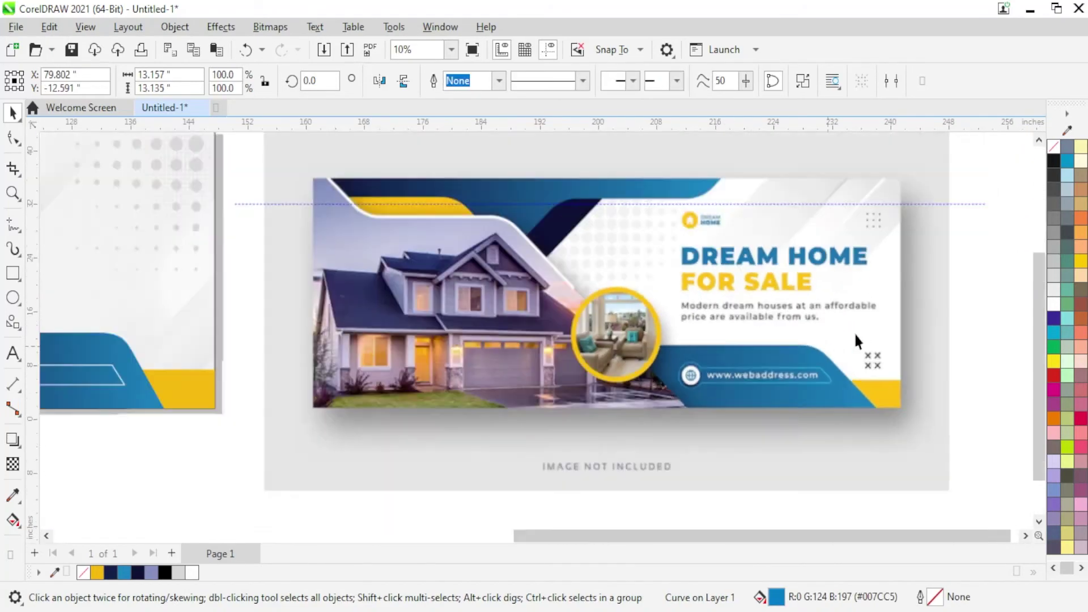
pyautogui.scroll(1, 287, 419)
pyautogui.moveTo(374, 499); pyautogui.dragTo(330, 450)
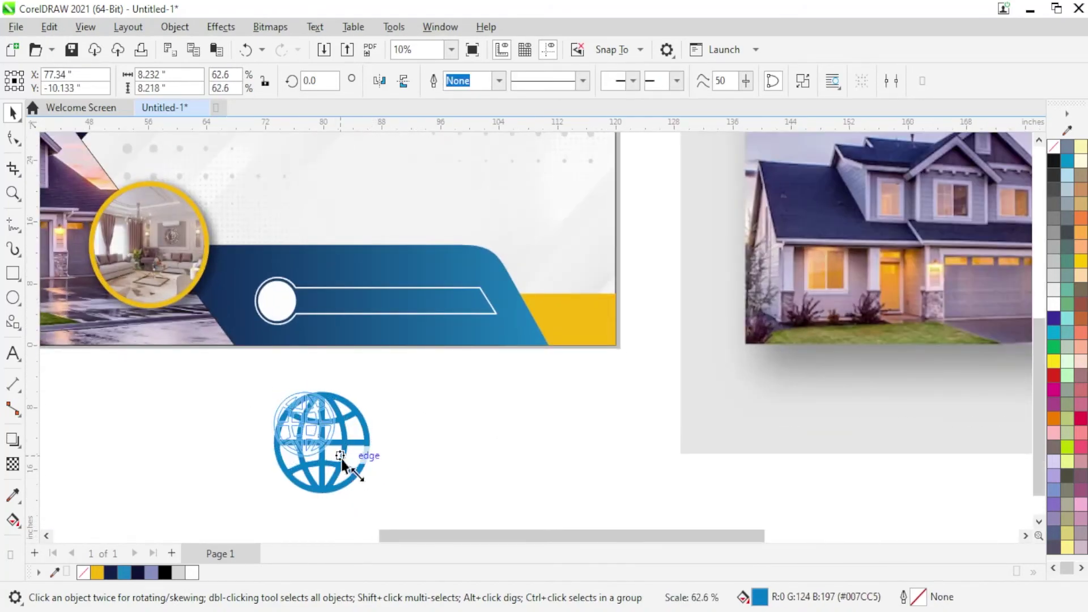
pyautogui.scroll(2, 348, 325)
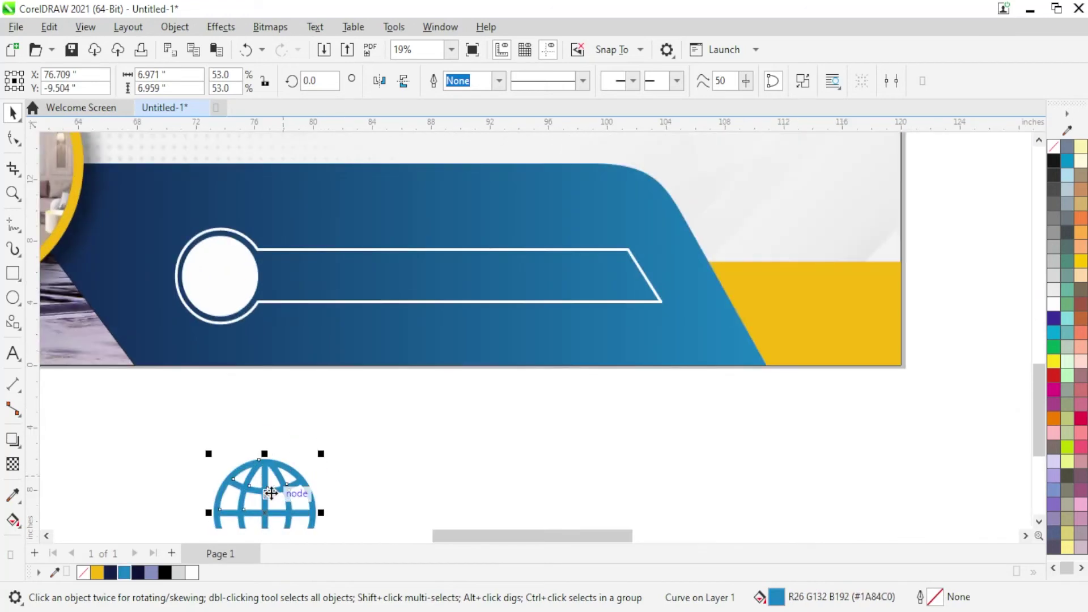
pyautogui.moveTo(274, 490); pyautogui.dragTo(257, 299)
pyautogui.scroll(1, 203, 243)
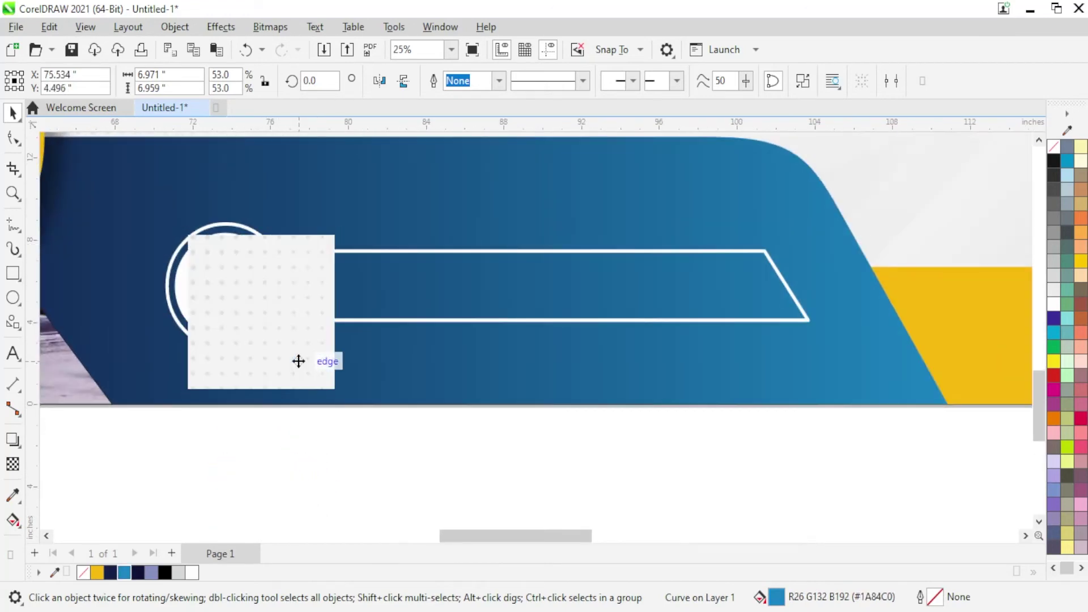
pyautogui.scroll(2, 300, 363)
# Fit the globe to the white circle, centre it, and enlarge it slightly
pyautogui.moveTo(367, 409)
pyautogui.mouseDown()
pyautogui.moveTo(260, 304)
pyautogui.moveTo(264, 286)
pyautogui.mouseUp()
pyautogui.scroll(2, 292, 286)
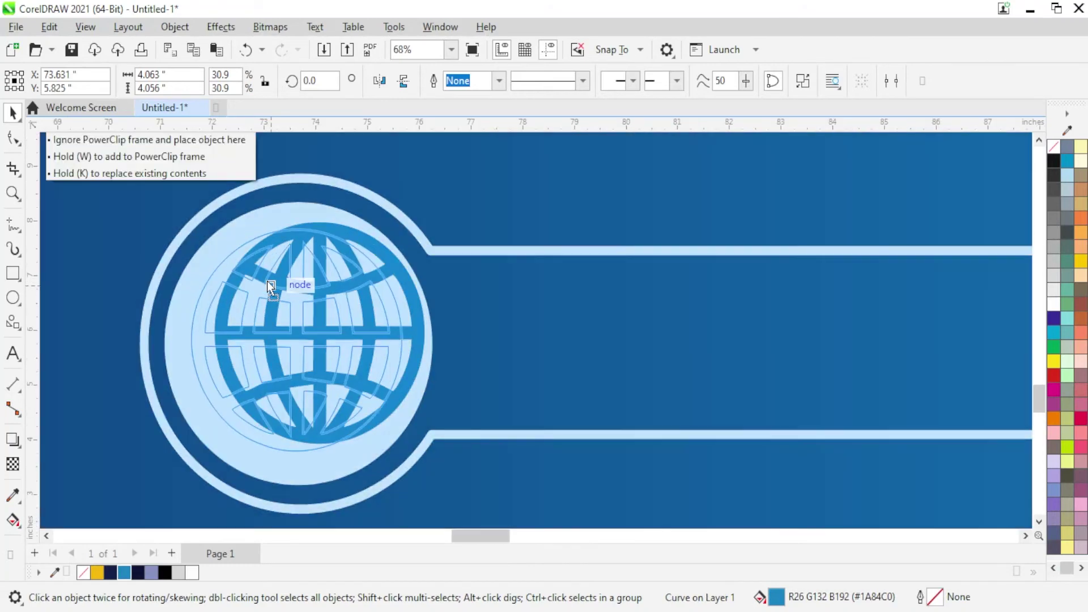
pyautogui.keyDown('shift'); pyautogui.click(299, 388); pyautogui.keyUp('shift')
pyautogui.scroll(-3, 203, 325)
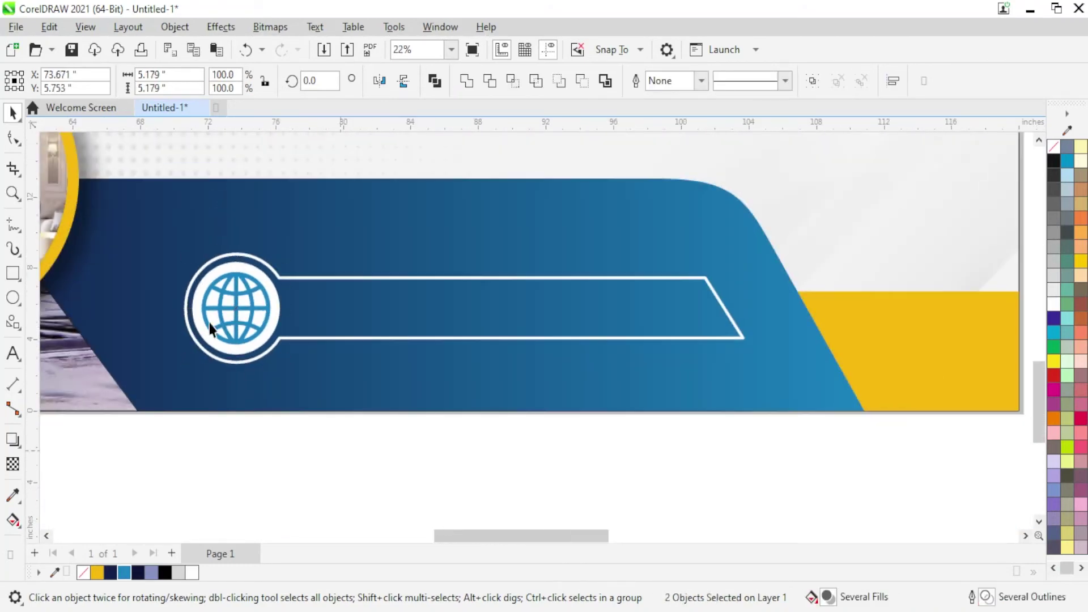
pyautogui.scroll(2, 209, 322)
pyautogui.press('Escape')
pyautogui.scroll(3, 310, 316)
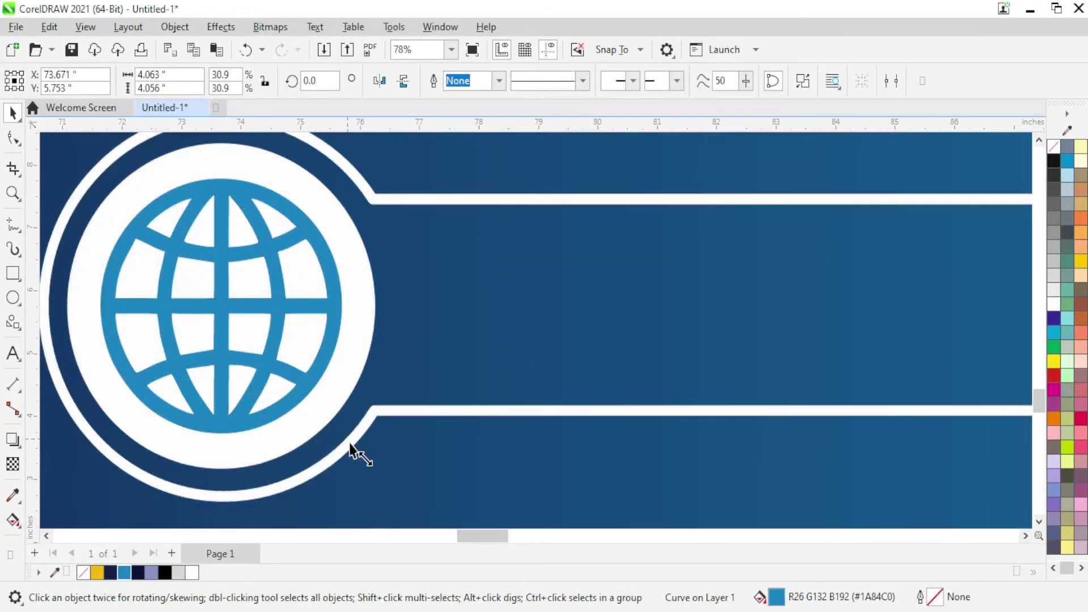
pyautogui.moveTo(353, 442); pyautogui.dragTo(363, 456)
pyautogui.scroll(-3, 289, 442)
pyautogui.scroll(-2, 273, 457)
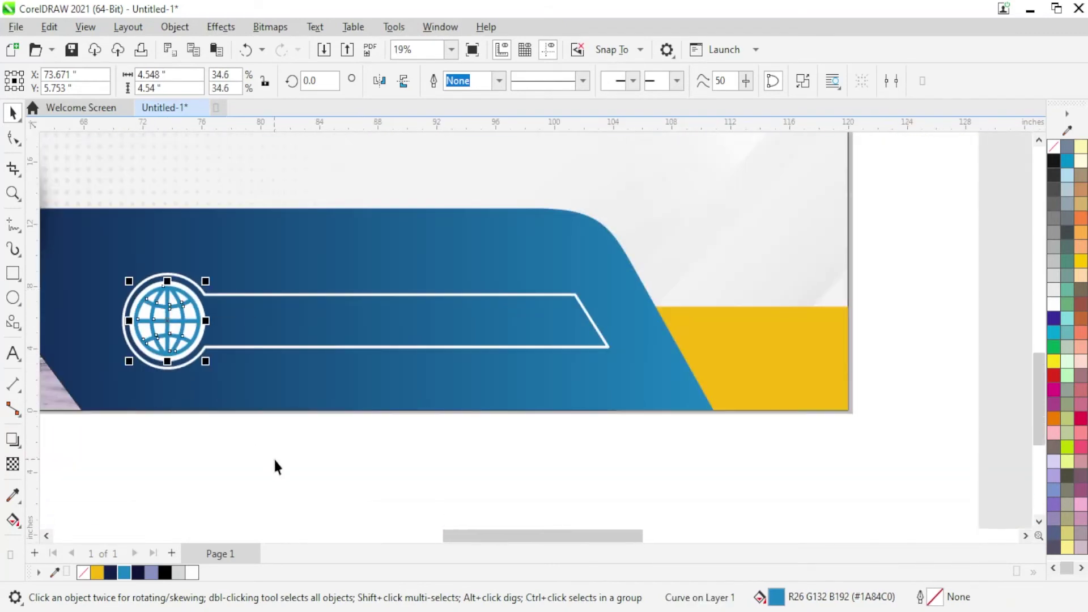
pyautogui.scroll(-2, 97, 364)
pyautogui.press('Escape')
pyautogui.scroll(-1, 209, 362)
pyautogui.scroll(1, 837, 388)
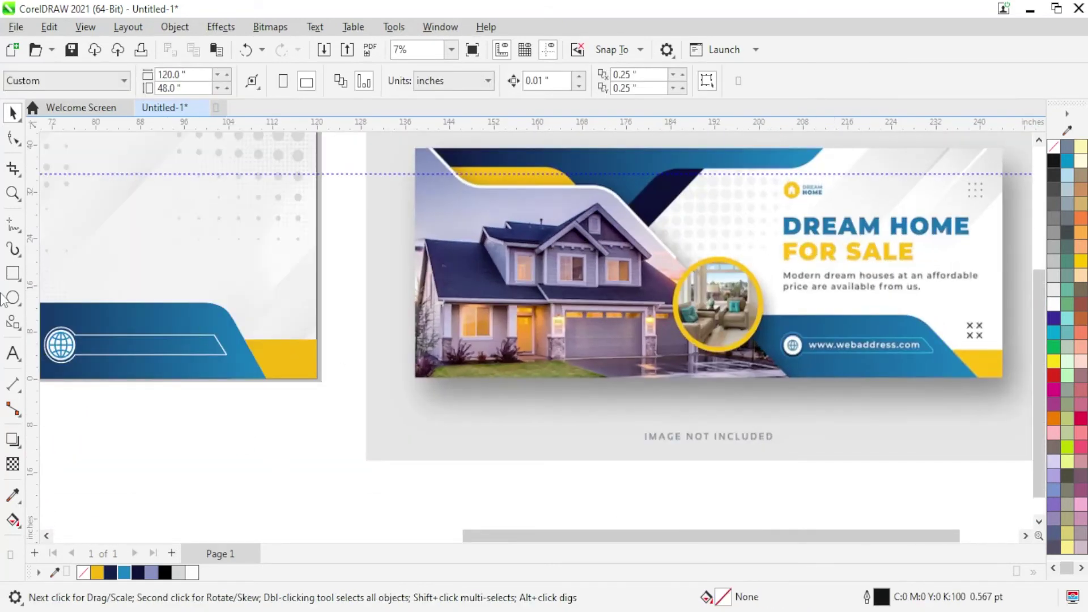
pyautogui.click(10, 357)
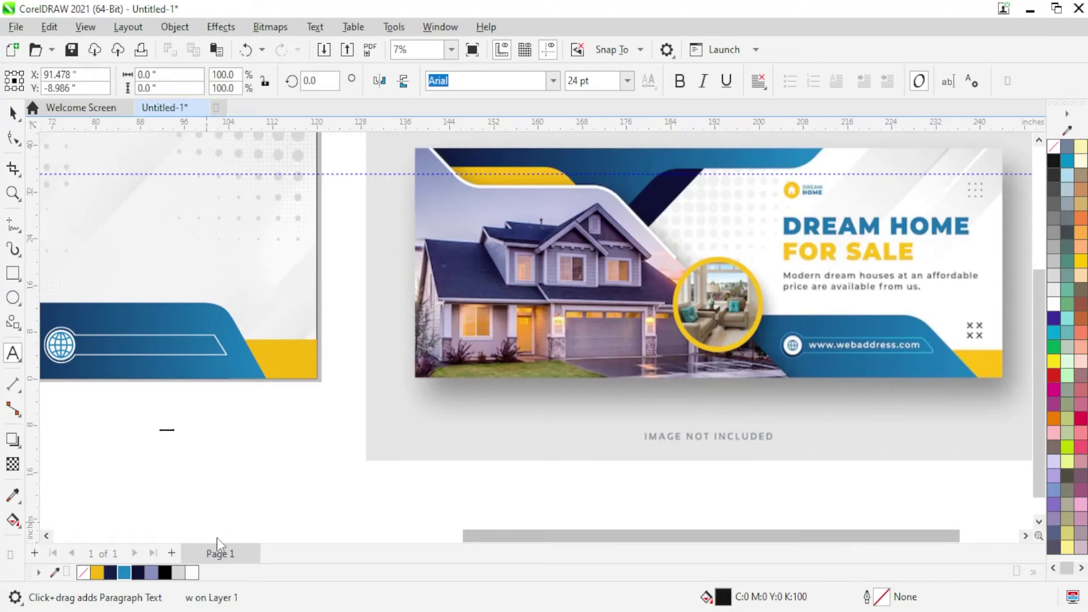
pyautogui.press('Escape')
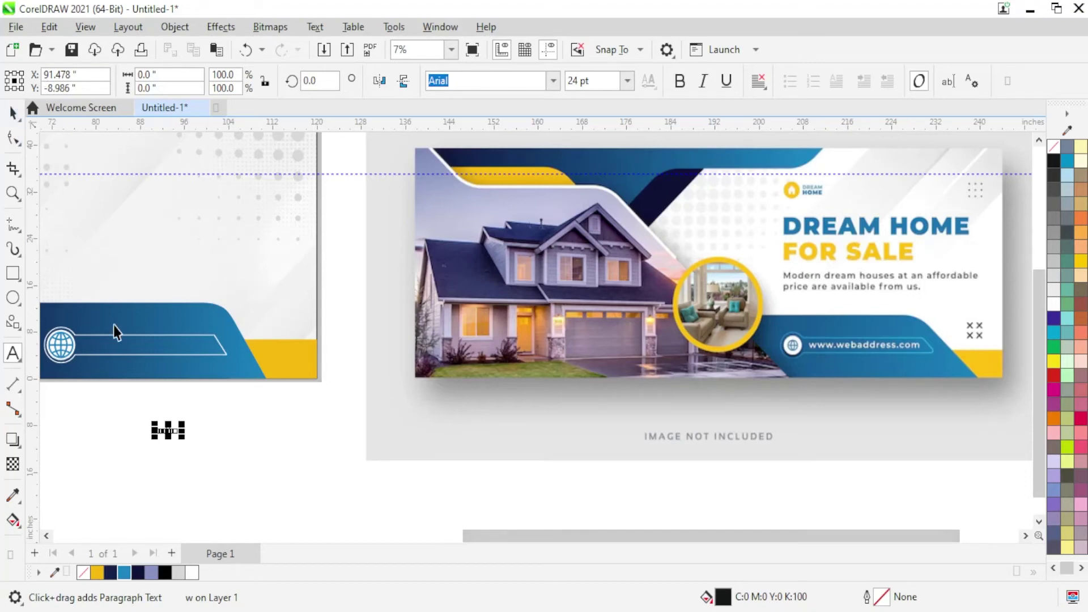
pyautogui.press('space')
pyautogui.scroll(1, 234, 405)
pyautogui.scroll(-1, 229, 431)
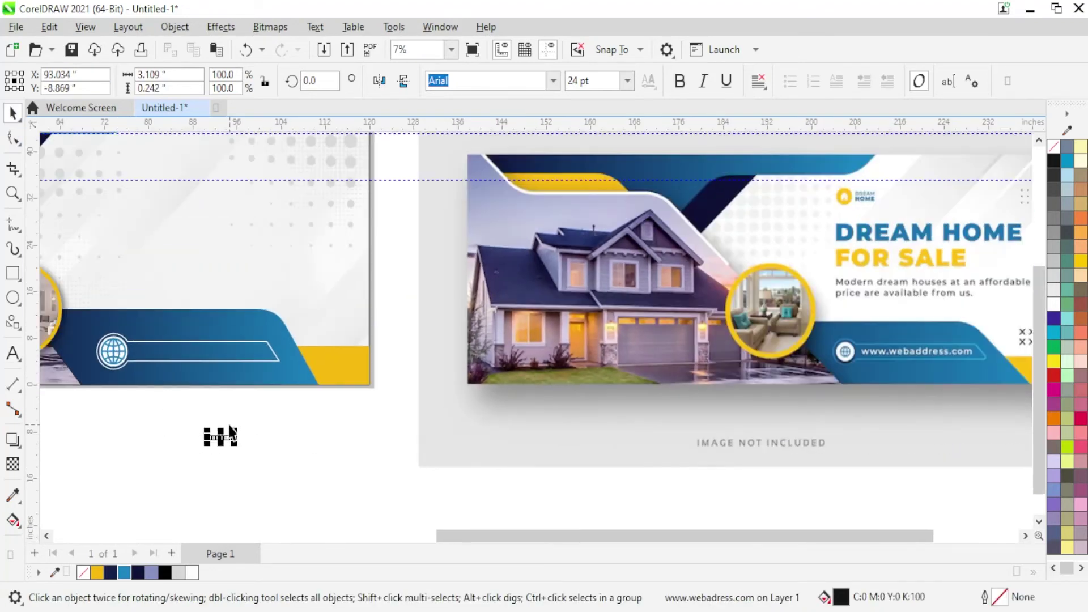
pyautogui.scroll(5, 158, 408)
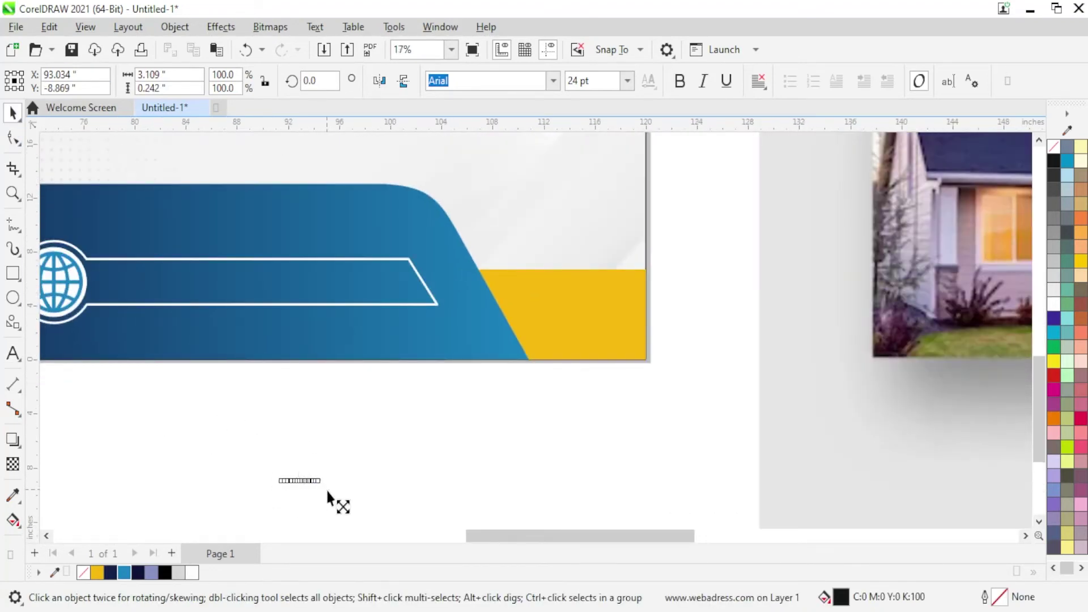
pyautogui.moveTo(329, 499)
pyautogui.mouseDown()
pyautogui.moveTo(383, 470)
pyautogui.moveTo(199, 253)
pyautogui.mouseUp()
pyautogui.scroll(2, 298, 266)
pyautogui.moveTo(319, 272); pyautogui.dragTo(454, 318)
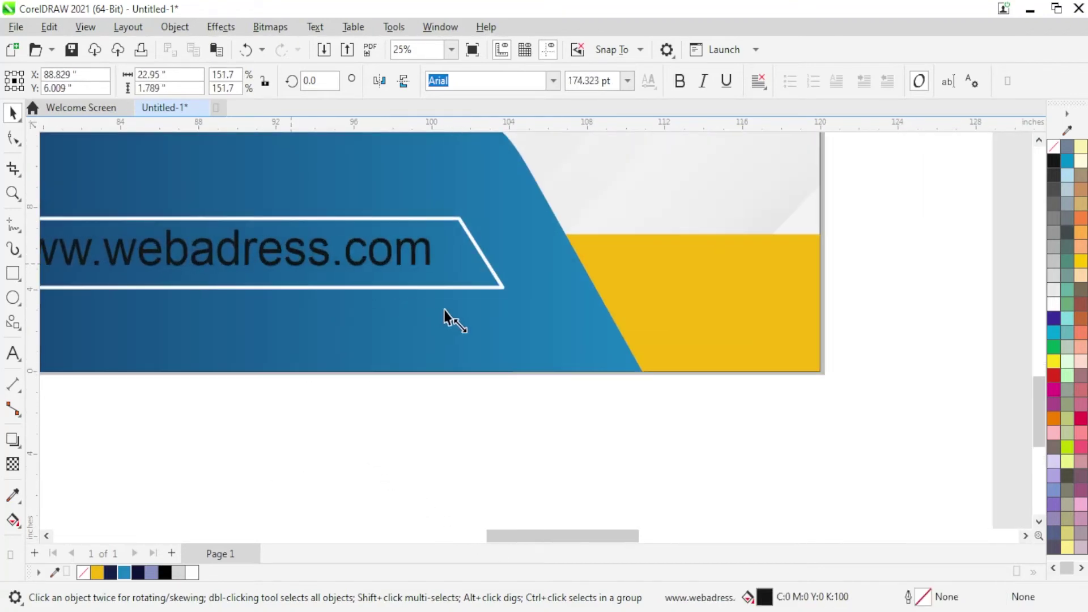
# Make the web address bold and resize it to fill the bar
pyautogui.click(679, 82)
pyautogui.scroll(-2, 569, 226)
pyautogui.scroll(2, 568, 226)
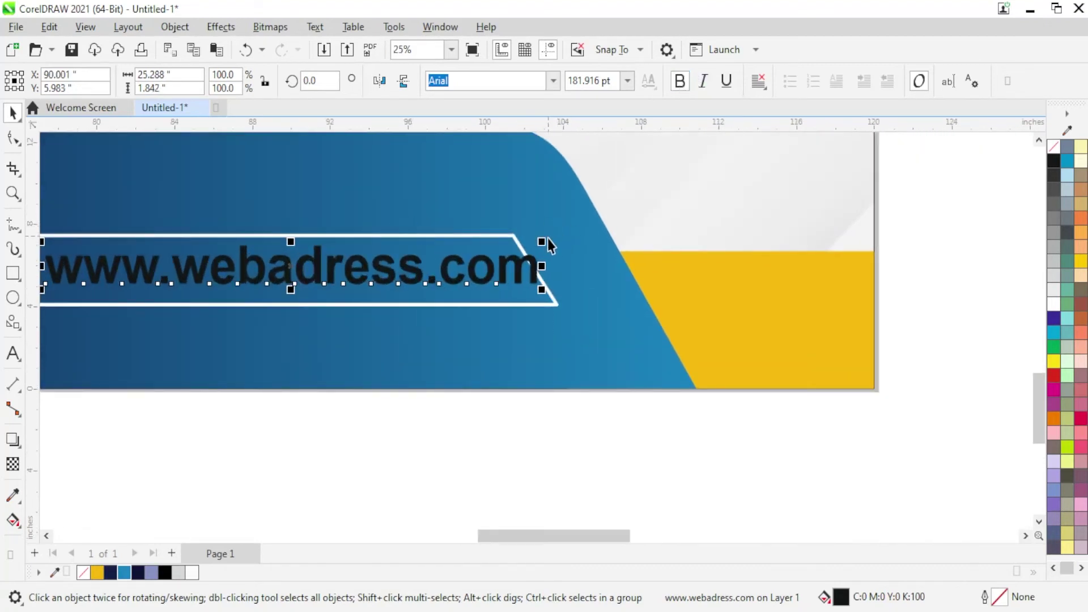
pyautogui.moveTo(541, 240); pyautogui.dragTo(528, 253)
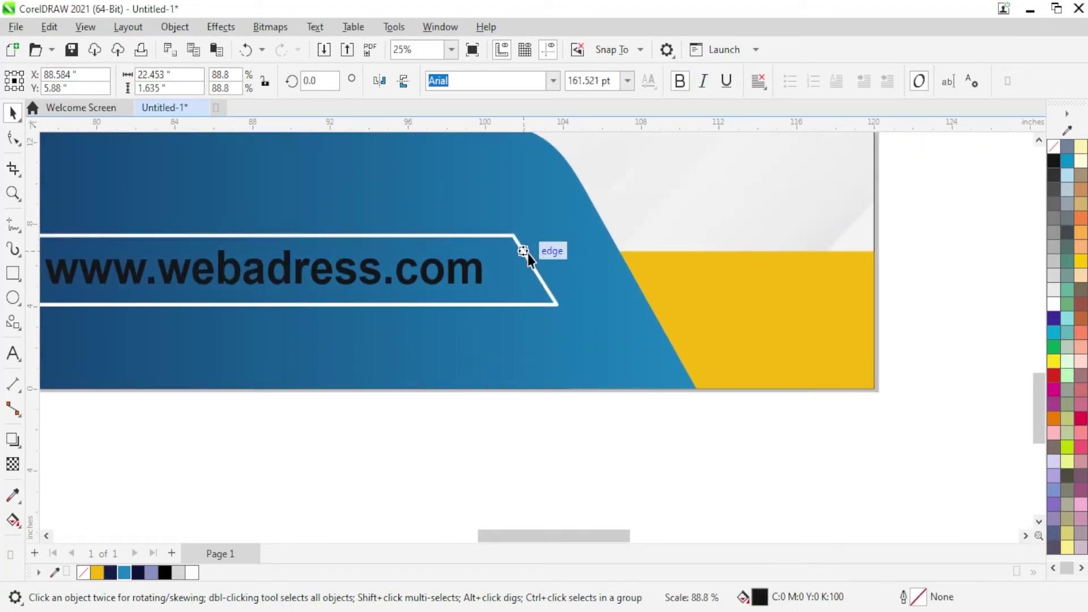
pyautogui.scroll(1, 526, 278)
pyautogui.scroll(1, 525, 278)
pyautogui.moveTo(477, 315); pyautogui.dragTo(544, 311)
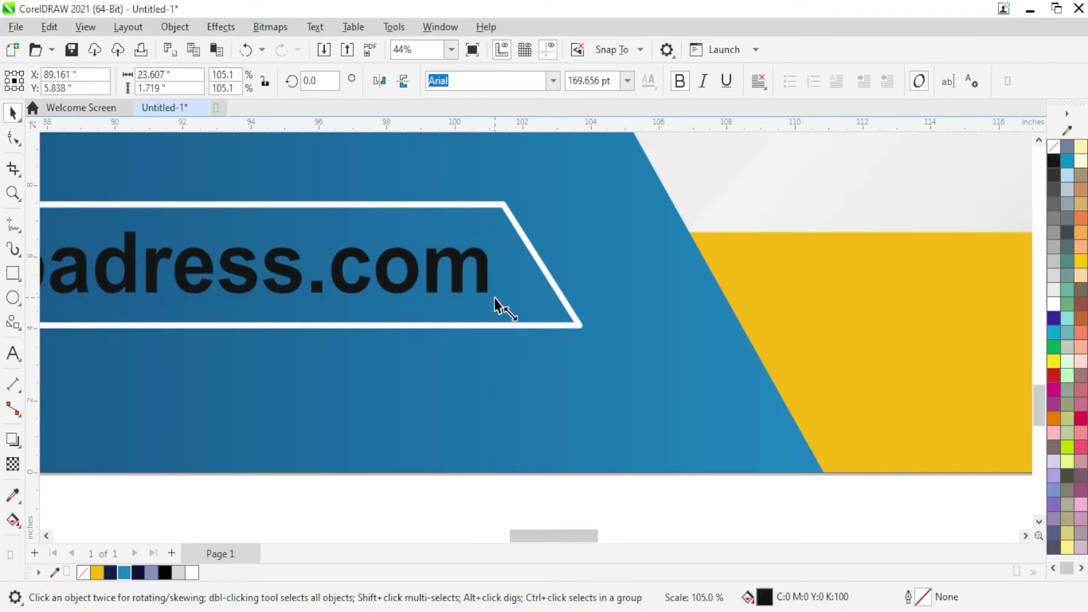
# Select the web address text and recolour it white
pyautogui.keyDown('shift'); pyautogui.click(544, 311); pyautogui.keyUp('shift')
pyautogui.scroll(-2, 575, 316)
pyautogui.press('Escape')
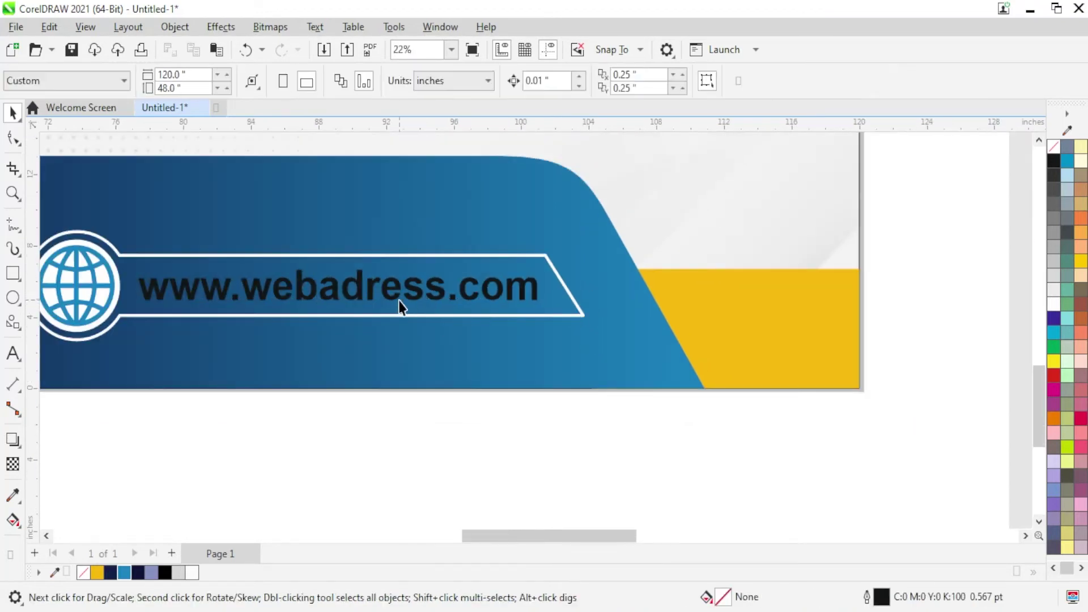
pyautogui.click(364, 293)
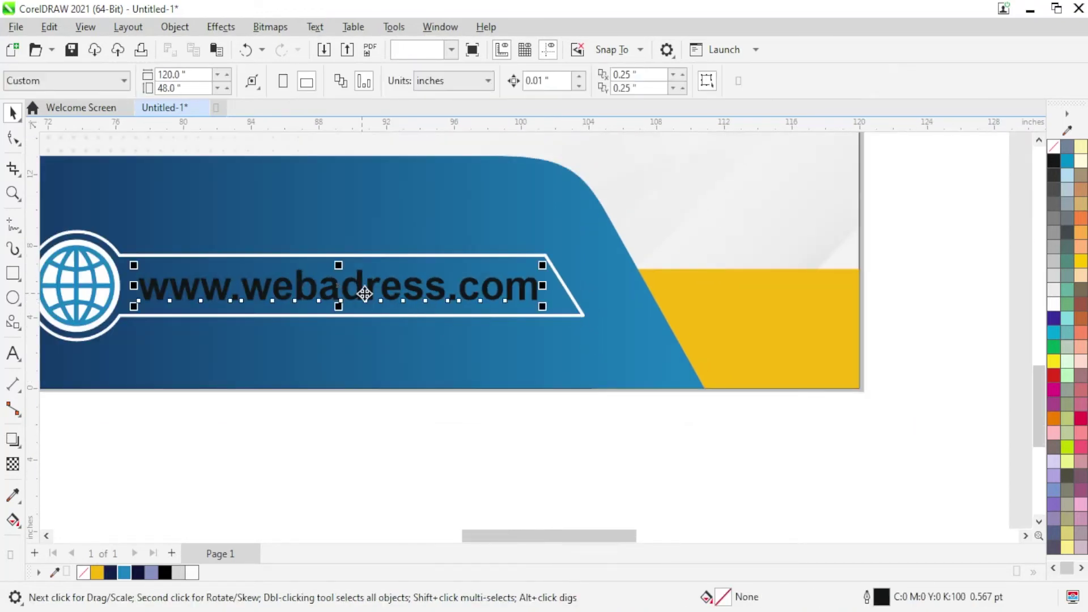
pyautogui.click(502, 423)
pyautogui.scroll(-2, 502, 423)
pyautogui.scroll(-2, 507, 430)
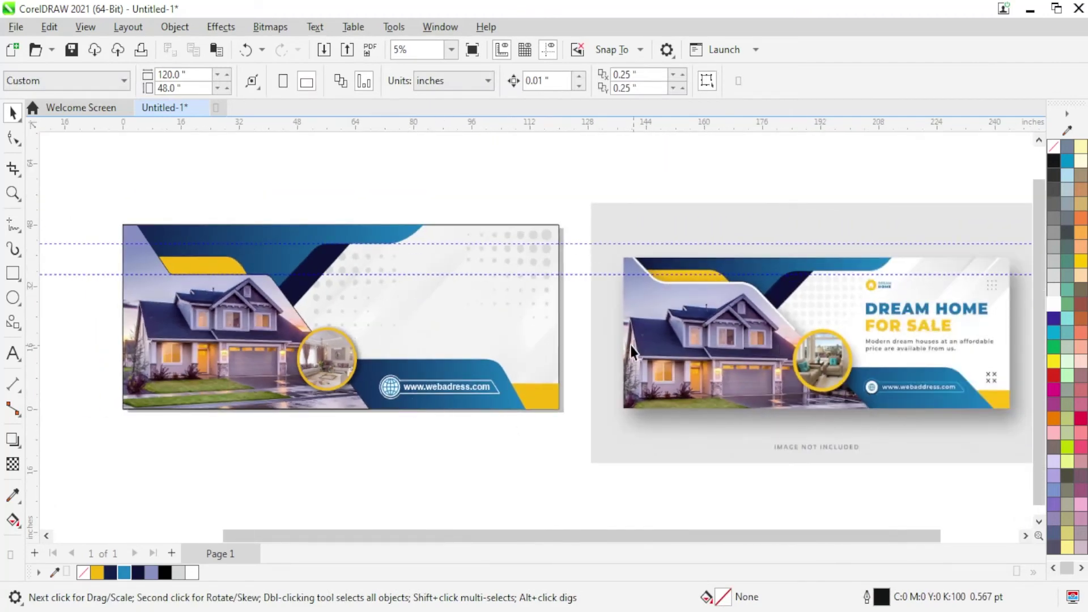
# Duplicate the web-address text and retype the copy as 'Dream Home'
pyautogui.scroll(-1, 429, 365)
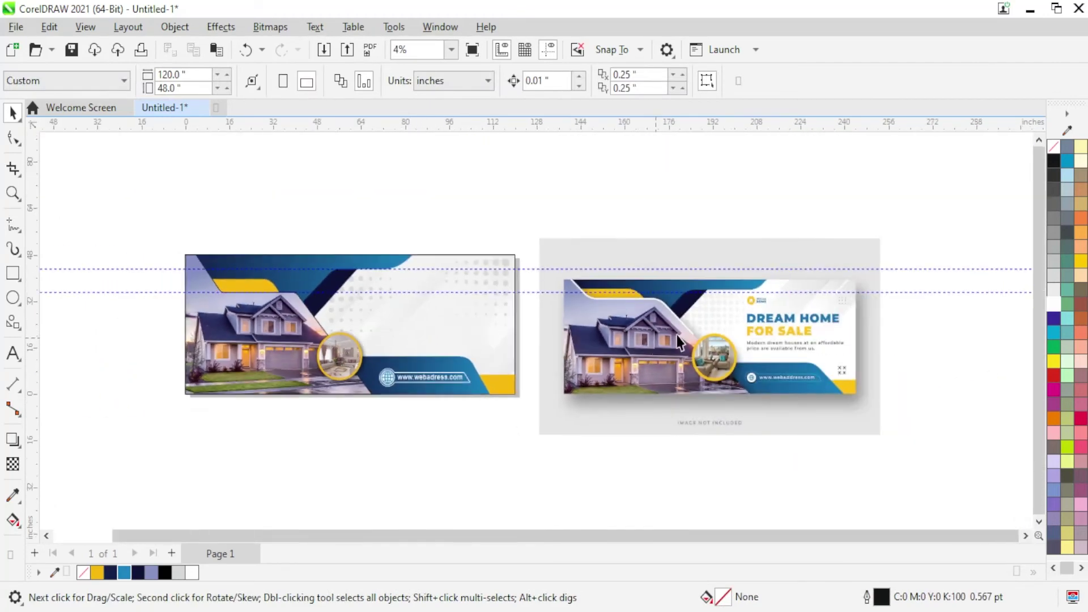
pyautogui.scroll(1, 686, 365)
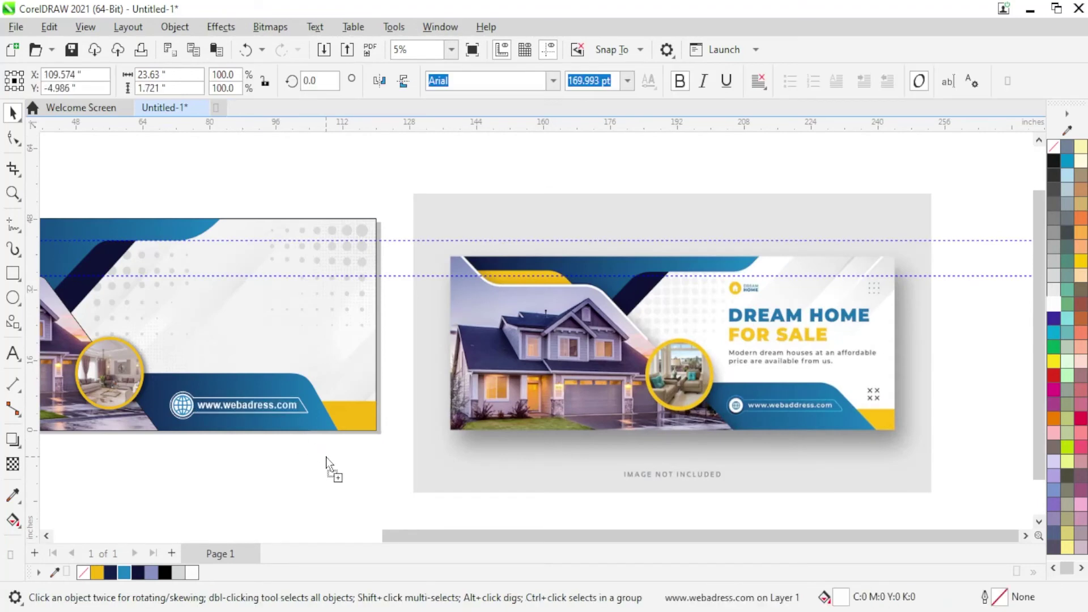
pyautogui.moveTo(240, 407); pyautogui.dragTo(325, 457)
pyautogui.press('Delete')
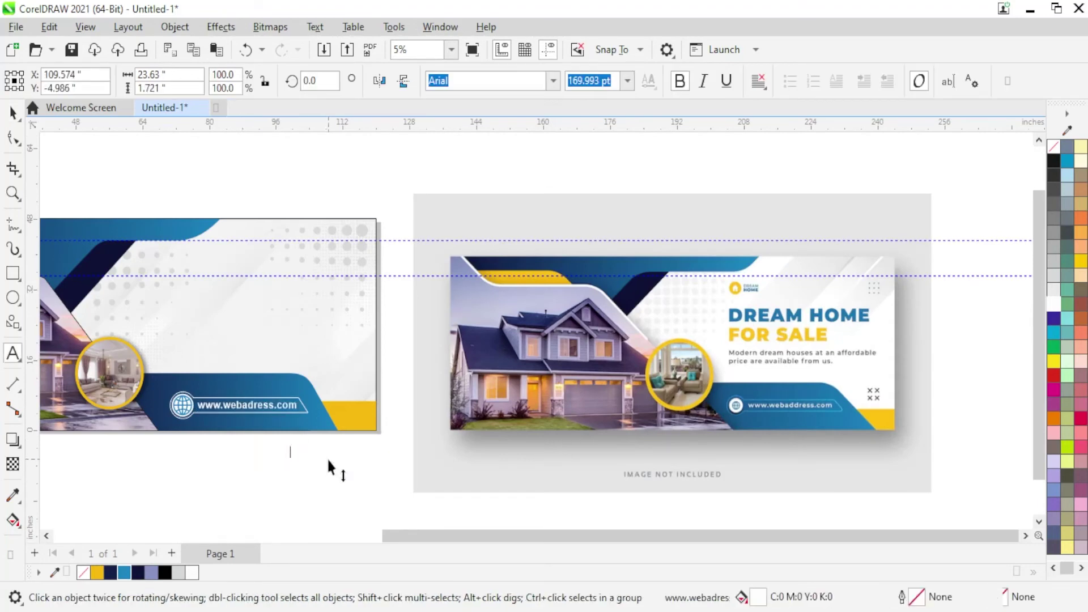
pyautogui.write('Dream H')
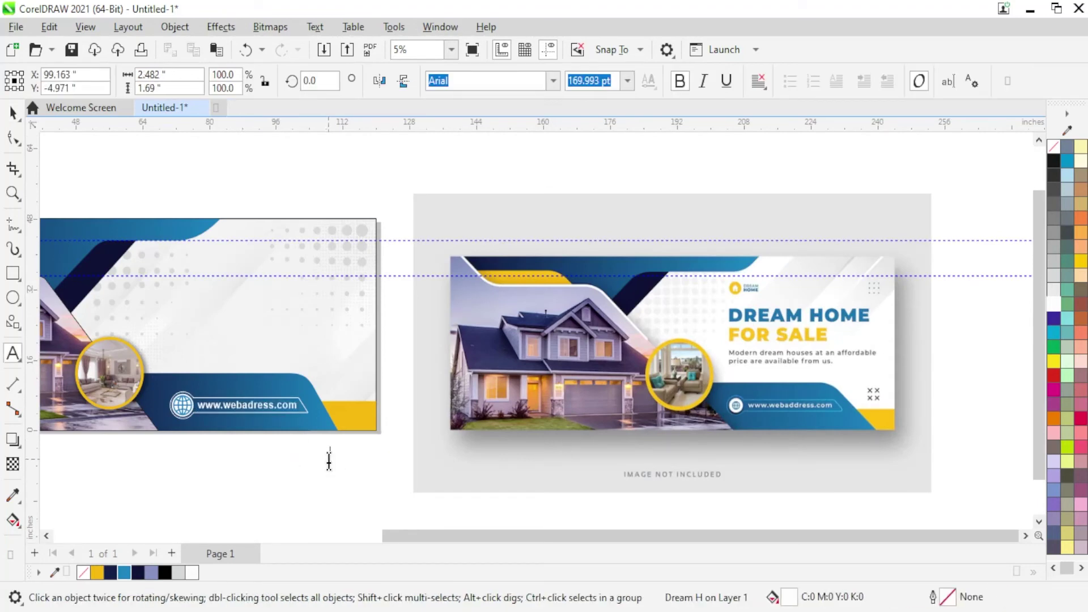
pyautogui.write('ome')
pyautogui.click(12, 112)
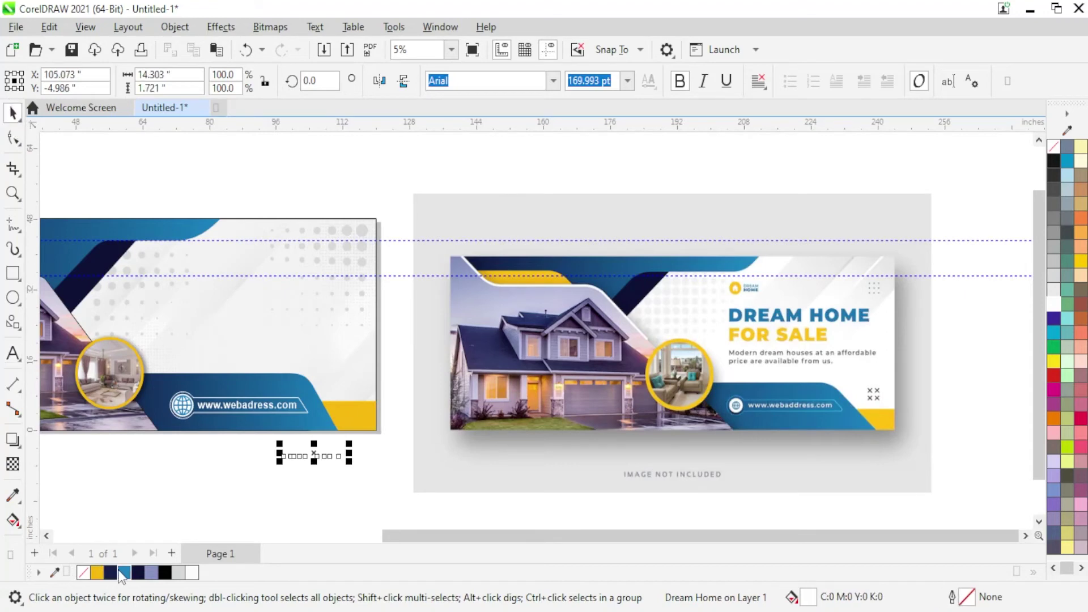
# Fill the Dream Home text blue and set it to All Caps in Arial MT Black
pyautogui.moveTo(122, 575)
pyautogui.mouseDown()
pyautogui.moveTo(347, 456)
pyautogui.moveTo(451, 529)
pyautogui.mouseUp()
pyautogui.moveTo(391, 443); pyautogui.dragTo(311, 452)
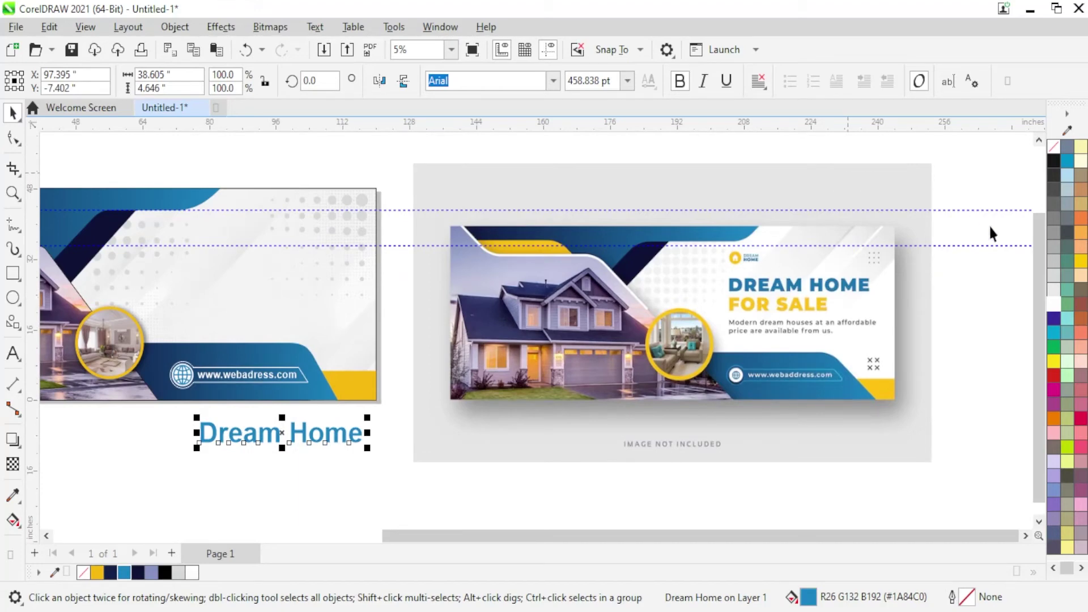
pyautogui.hotkey('ctrl', 't')
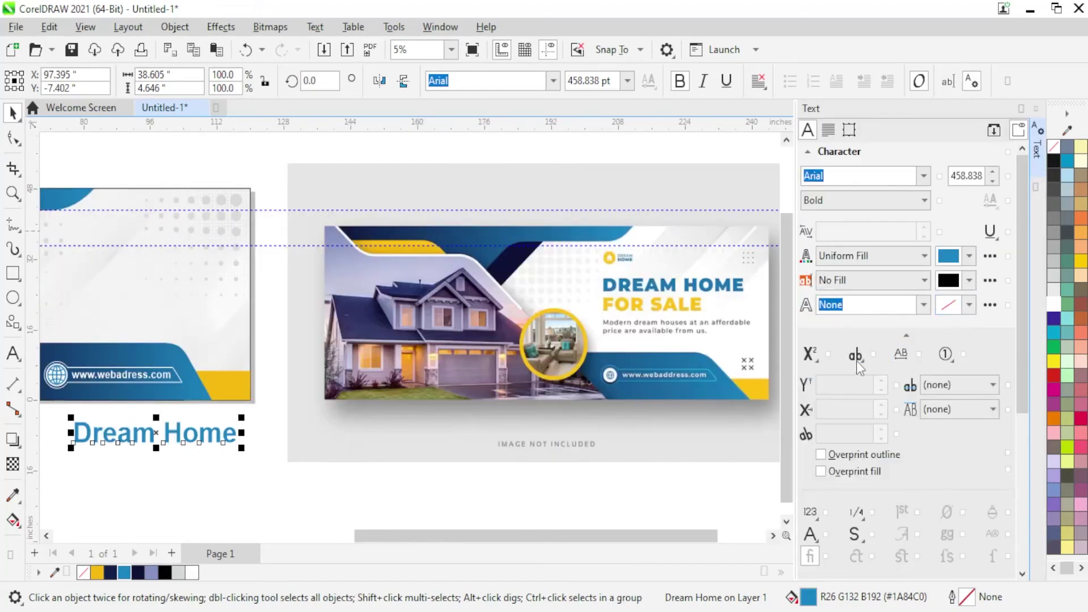
pyautogui.click(856, 355)
pyautogui.click(873, 395)
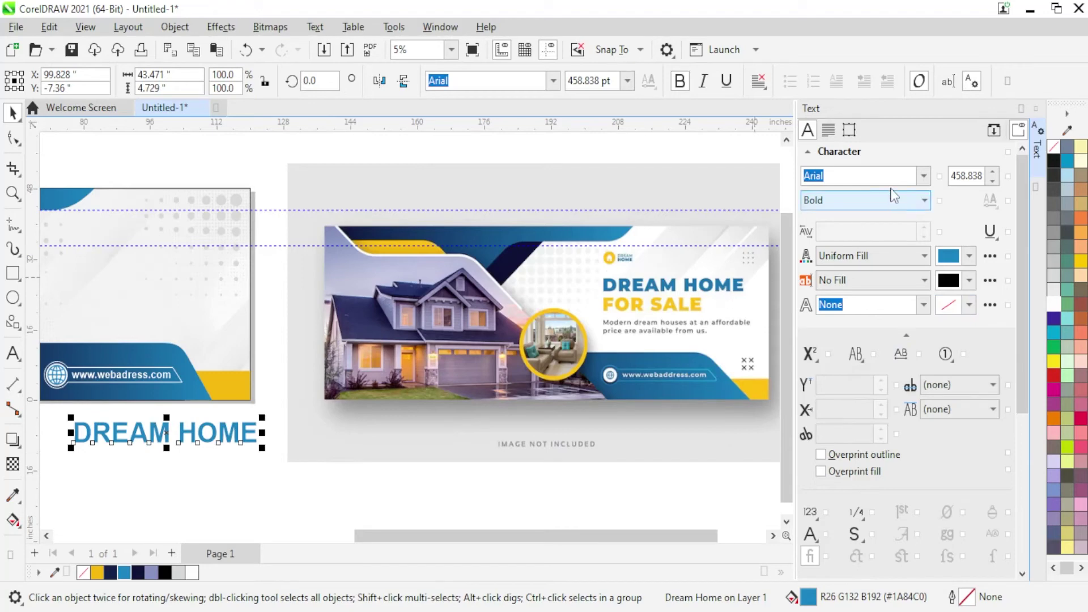
pyautogui.click(923, 175)
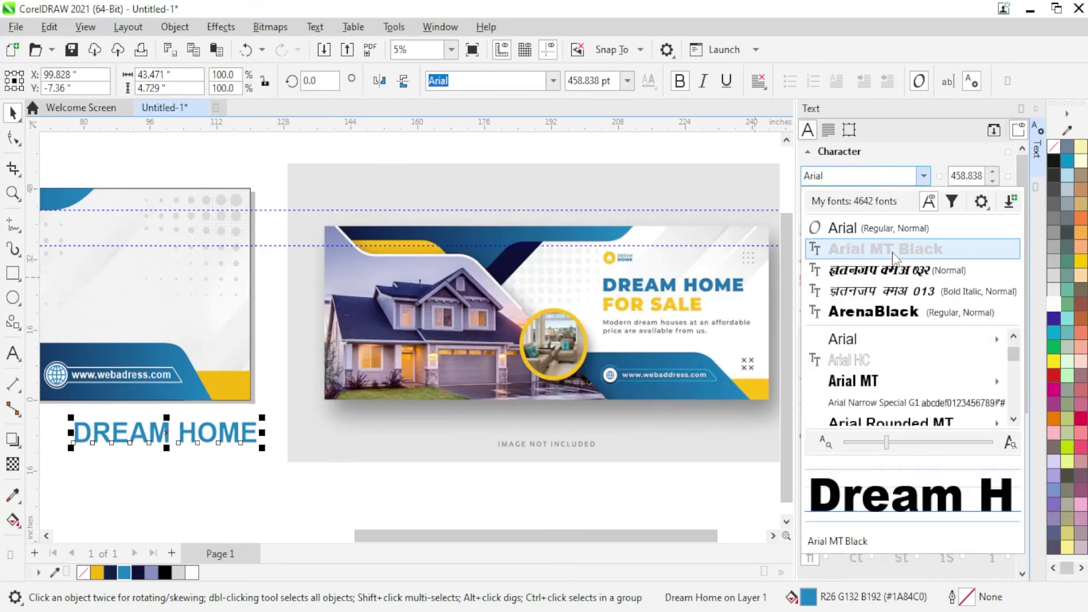
pyautogui.click(850, 245)
# Place DREAM HOME on the banner's upper left and fine-tune its size
pyautogui.moveTo(167, 433); pyautogui.dragTo(125, 256)
pyautogui.scroll(-2, 258, 253)
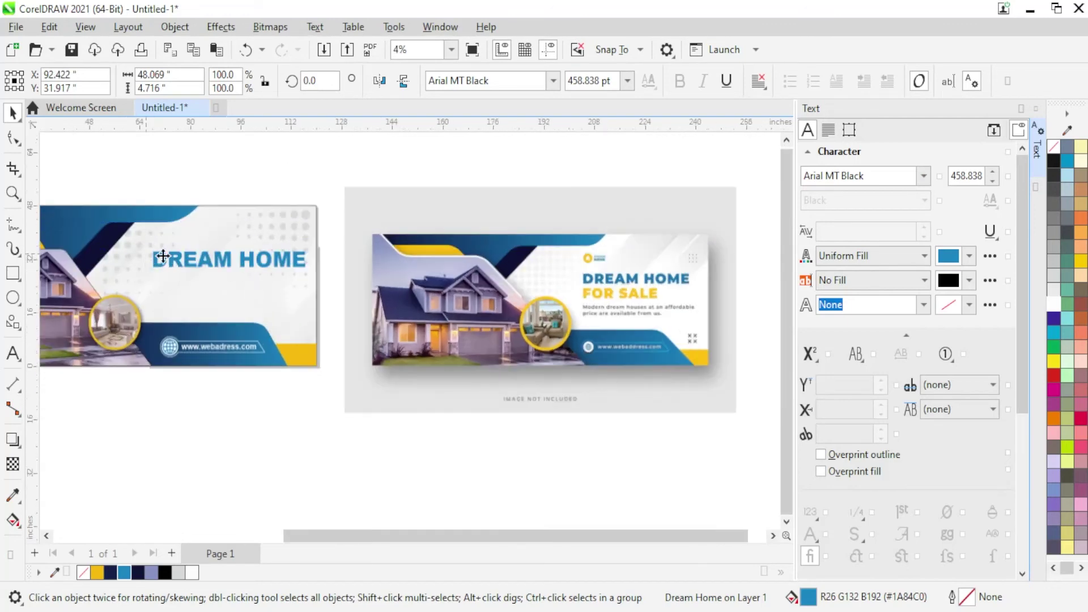
pyautogui.scroll(1, 347, 260)
pyautogui.scroll(1, 347, 260)
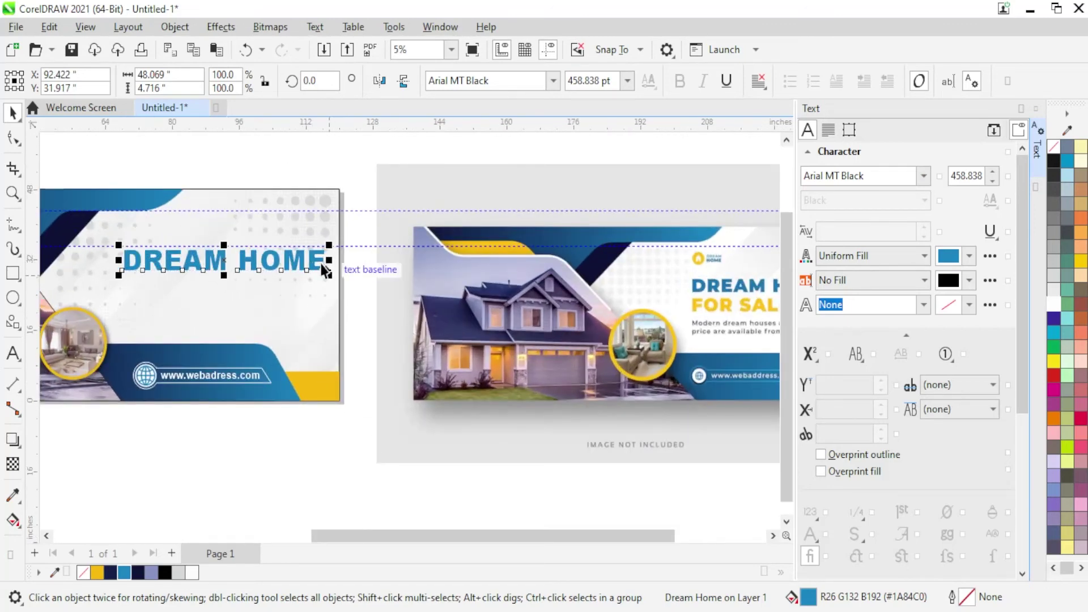
pyautogui.scroll(3, 325, 271)
pyautogui.moveTo(334, 299); pyautogui.dragTo(332, 294)
pyautogui.scroll(1, 290, 238)
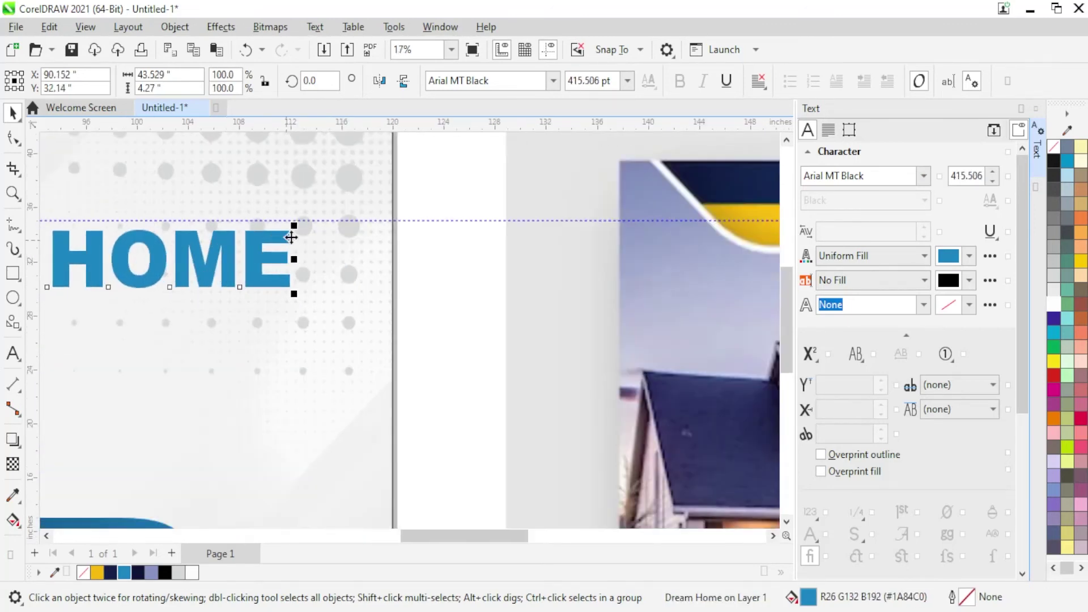
pyautogui.moveTo(308, 227); pyautogui.dragTo(322, 221)
# Duplicate DREAM HOME as a second line just below it
pyautogui.scroll(-3, 321, 220)
pyautogui.scroll(-1, 257, 278)
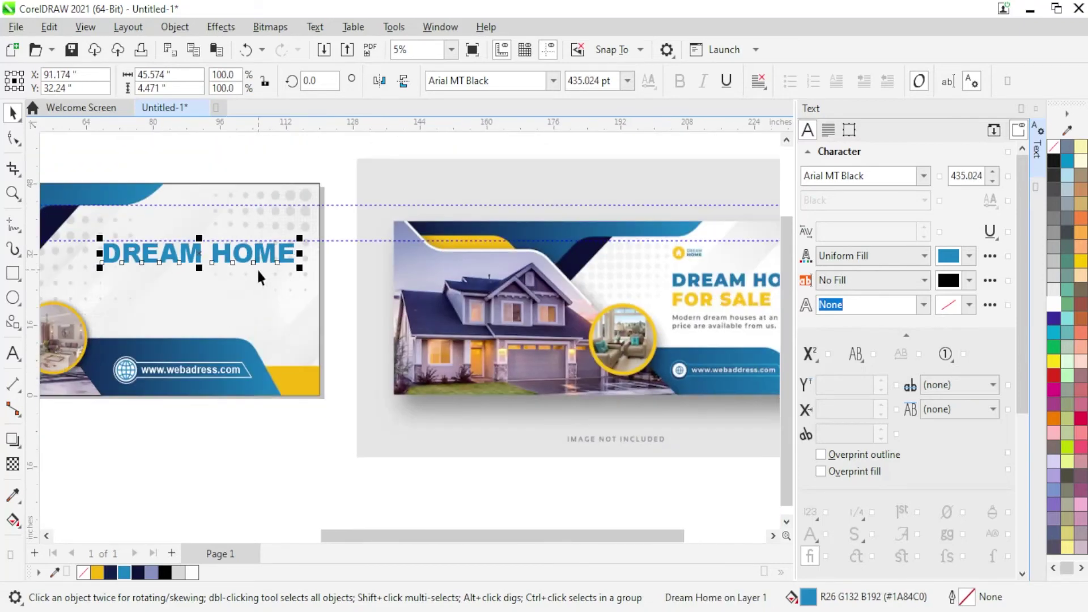
pyautogui.scroll(2, 171, 252)
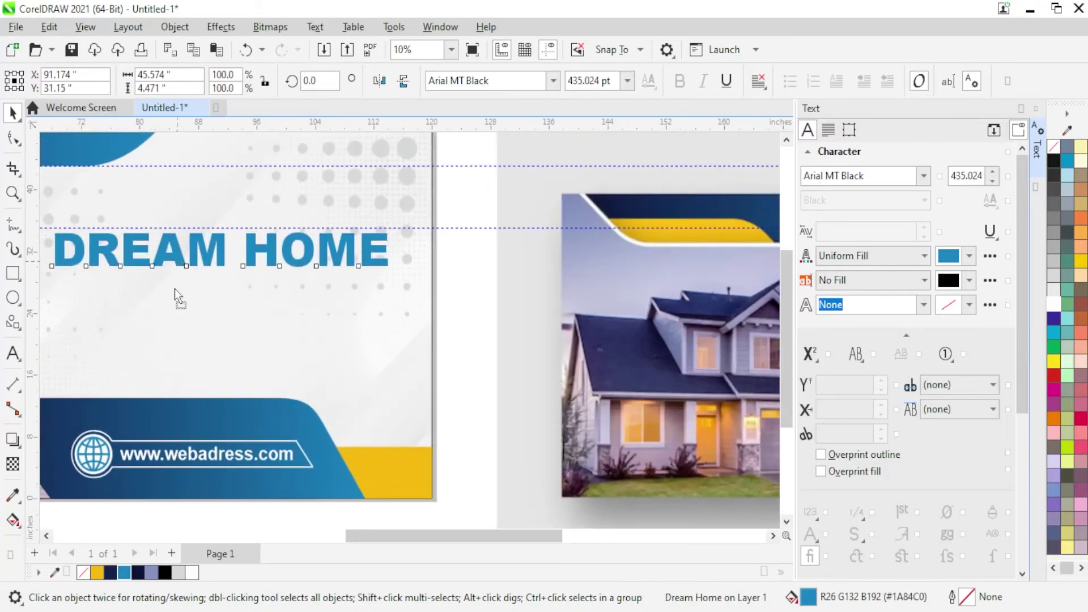
pyautogui.moveTo(175, 261); pyautogui.dragTo(176, 306)
pyautogui.scroll(-3, 122, 308)
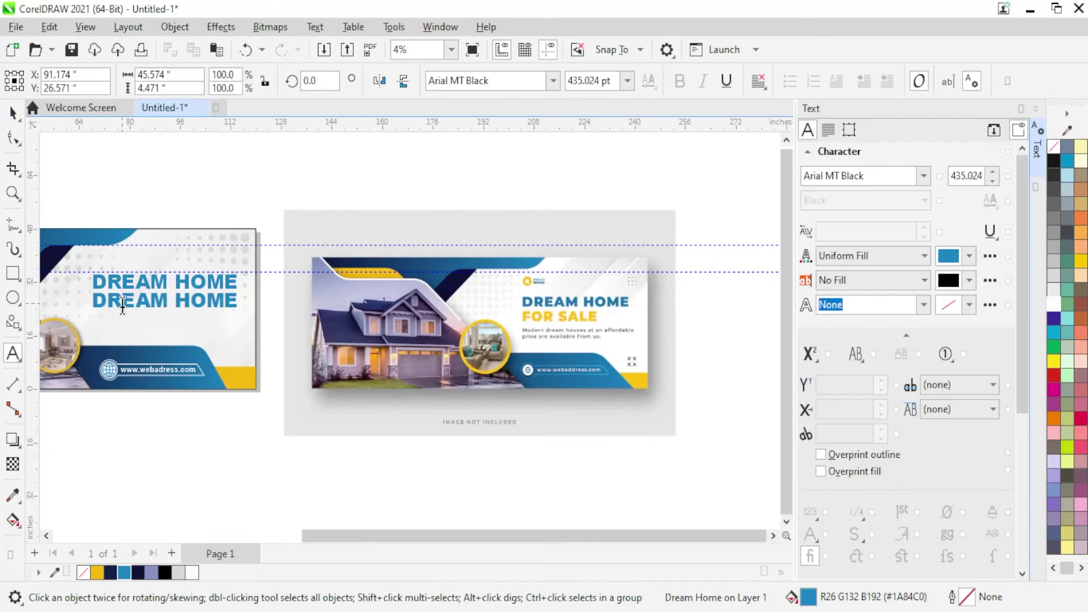
# Replace the second line with 'FOR SALE' and colour it yellow
pyautogui.tripleClick(123, 306)
pyautogui.write('FOR SAL')
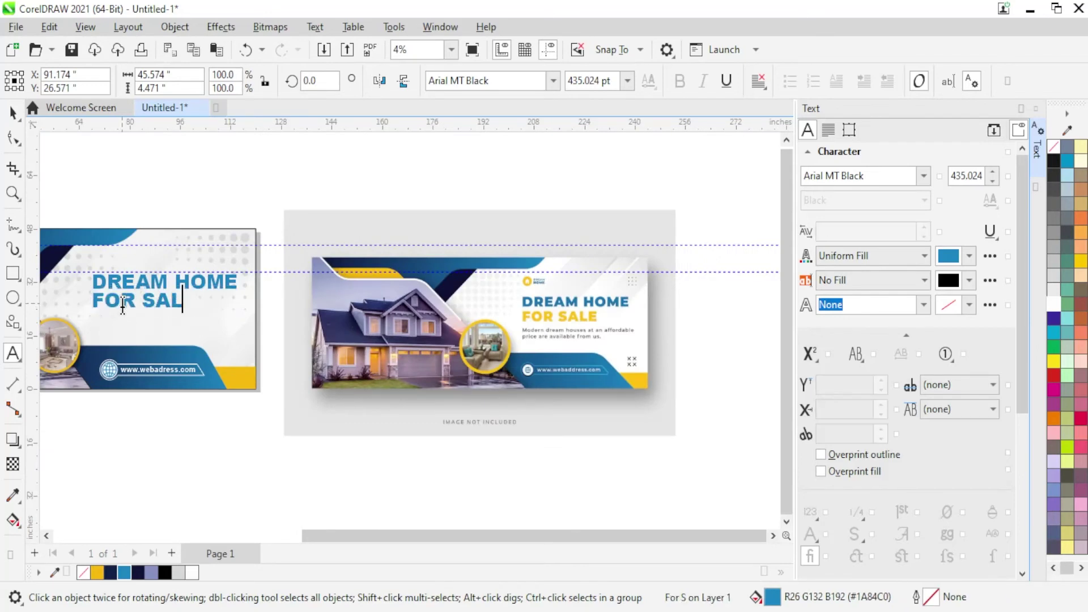
pyautogui.write('E')
pyautogui.press('Escape')
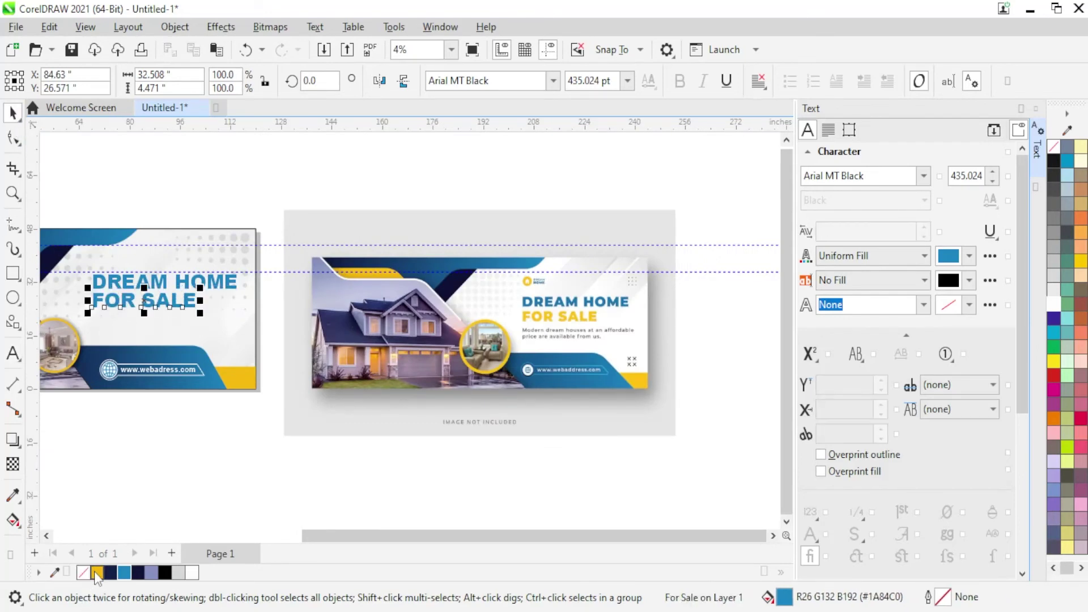
pyautogui.click(97, 572)
pyautogui.click(267, 480)
# Place a black copy of the web-address text onto the reference mockup
pyautogui.scroll(1, 149, 331)
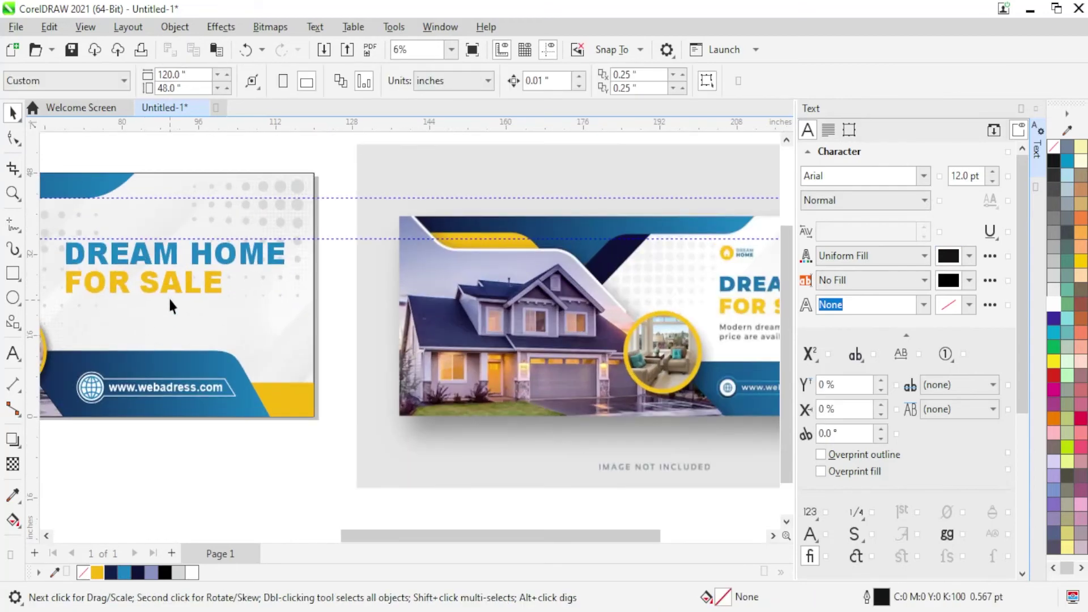
pyautogui.click(162, 263)
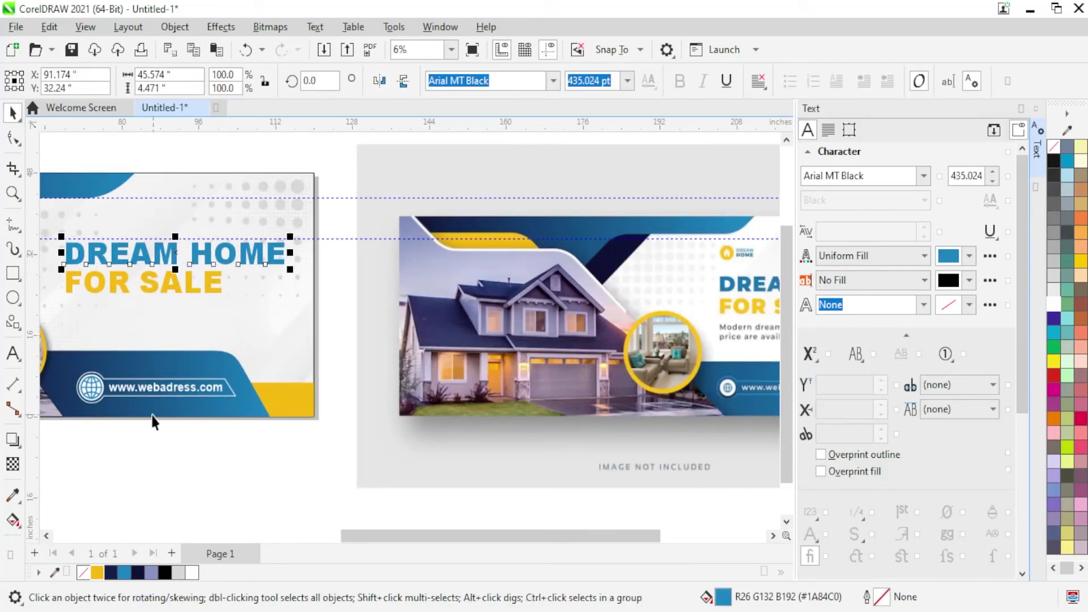
pyautogui.moveTo(162, 389); pyautogui.dragTo(153, 318)
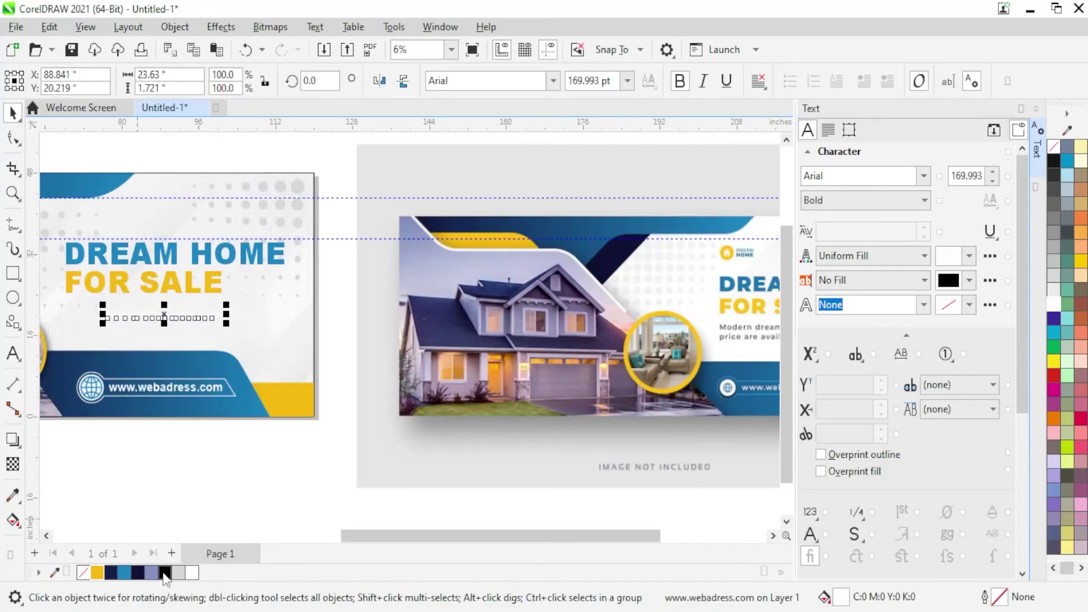
pyautogui.scroll(-1, 99, 314)
pyautogui.moveTo(148, 321); pyautogui.dragTo(538, 345)
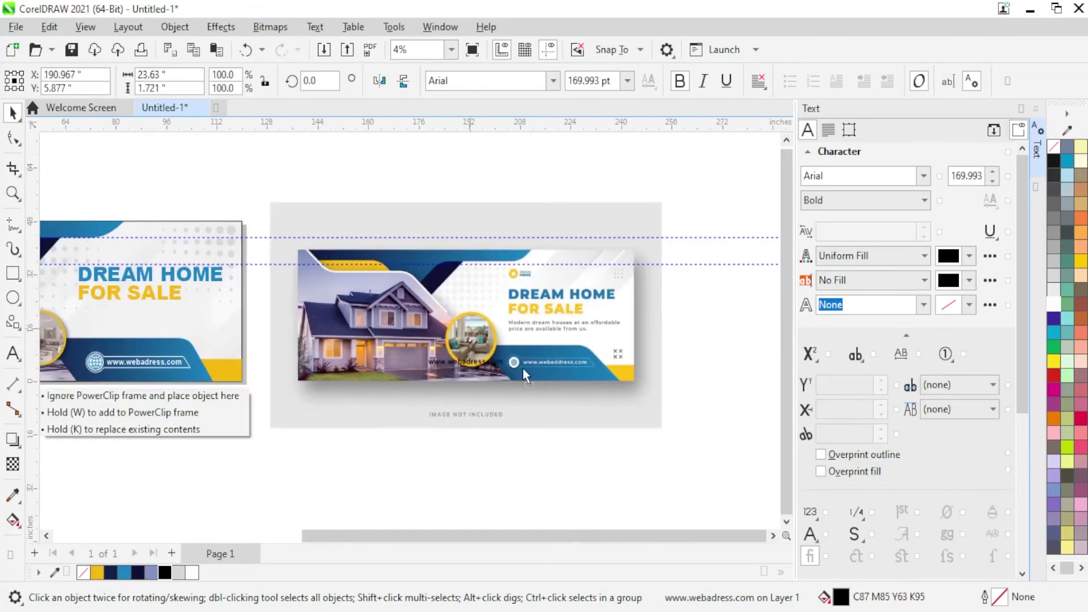
pyautogui.scroll(1, 538, 346)
pyautogui.scroll(2, 603, 323)
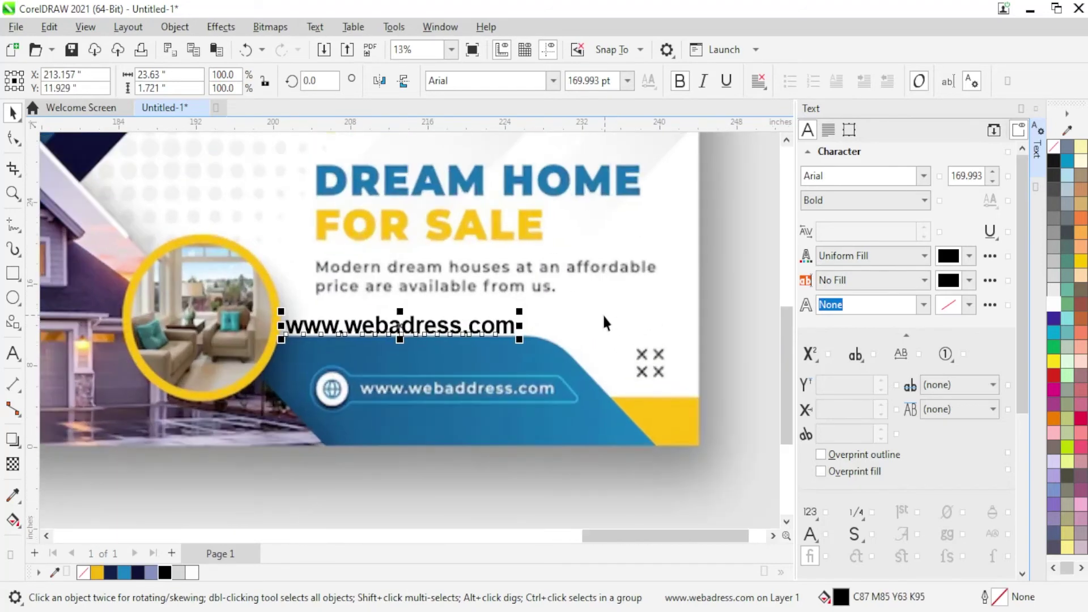
# Replace the mockup's web-address copy with description text, starting 'Moder dffodaarus'
pyautogui.doubleClick(443, 324)
pyautogui.hotkey('ctrl', 'a')
pyautogui.write('Moder')
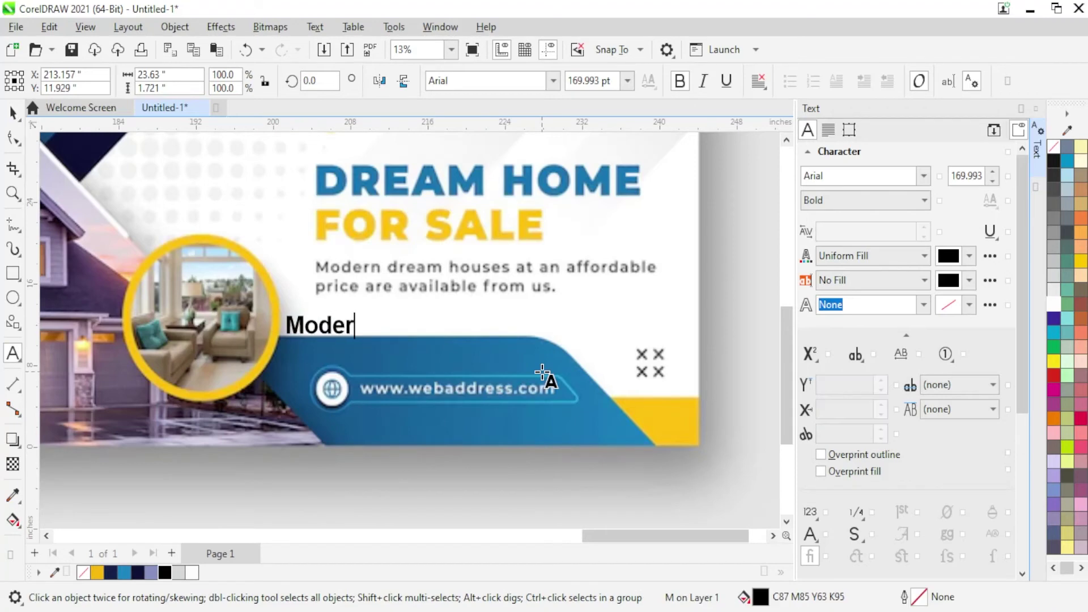
pyautogui.write('n dream house at an a')
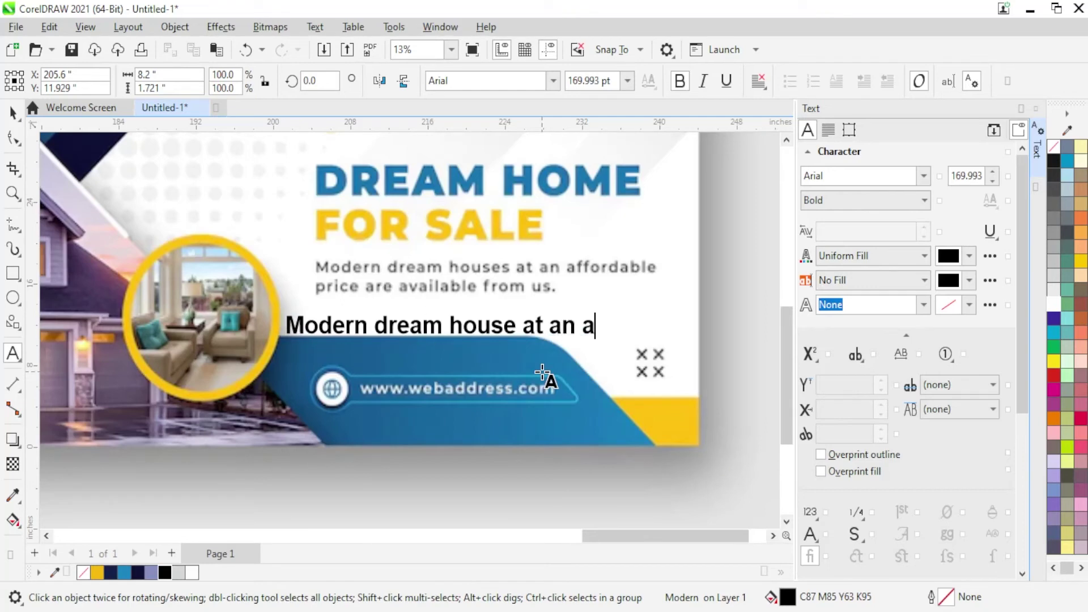
pyautogui.write('ffordable')
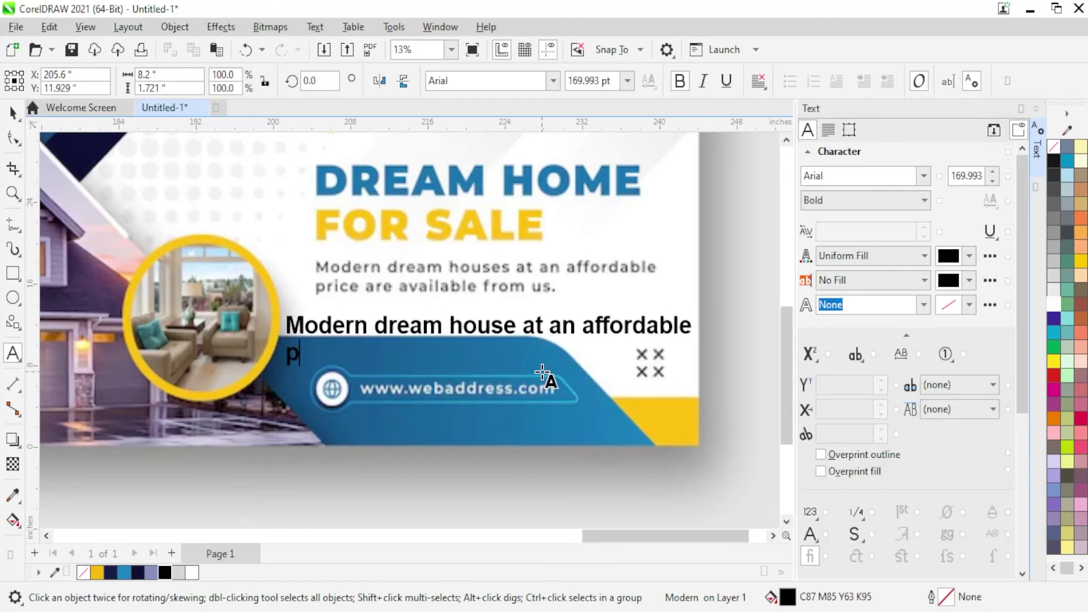
pyautogui.write('are available from')
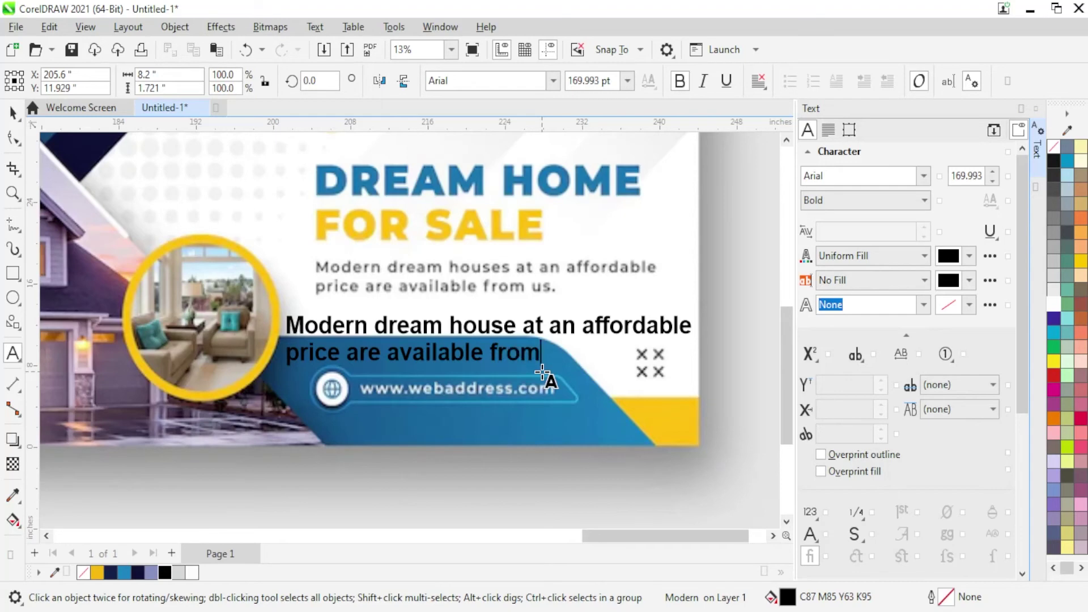
pyautogui.write(' us.')
# Set the description's font style to Normal and move it into the left banner
pyautogui.scroll(-2, 543, 374)
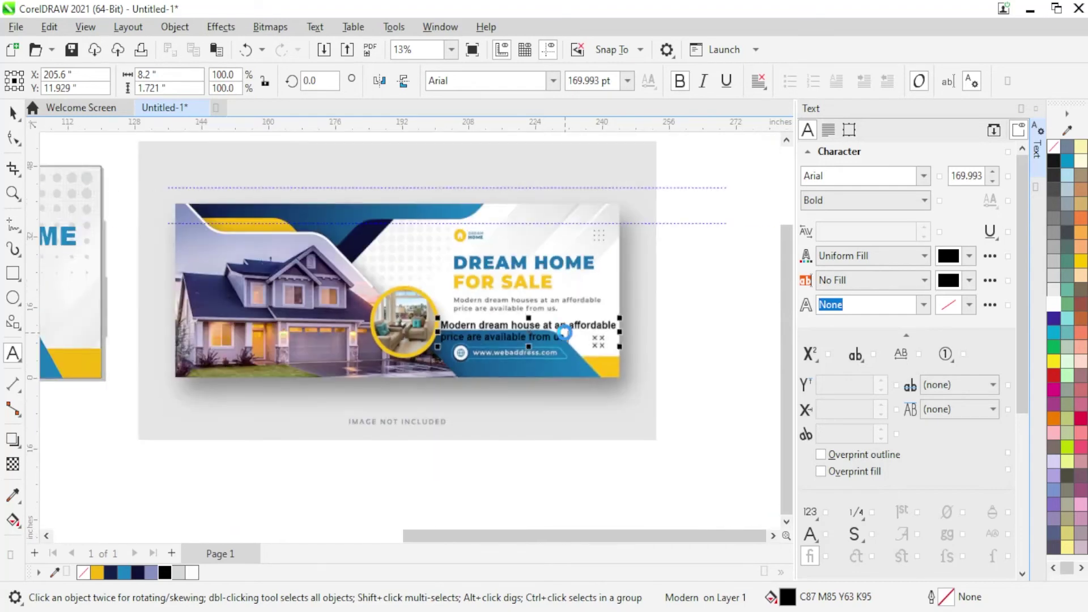
pyautogui.scroll(-1, 543, 374)
pyautogui.click(12, 112)
pyautogui.click(894, 200)
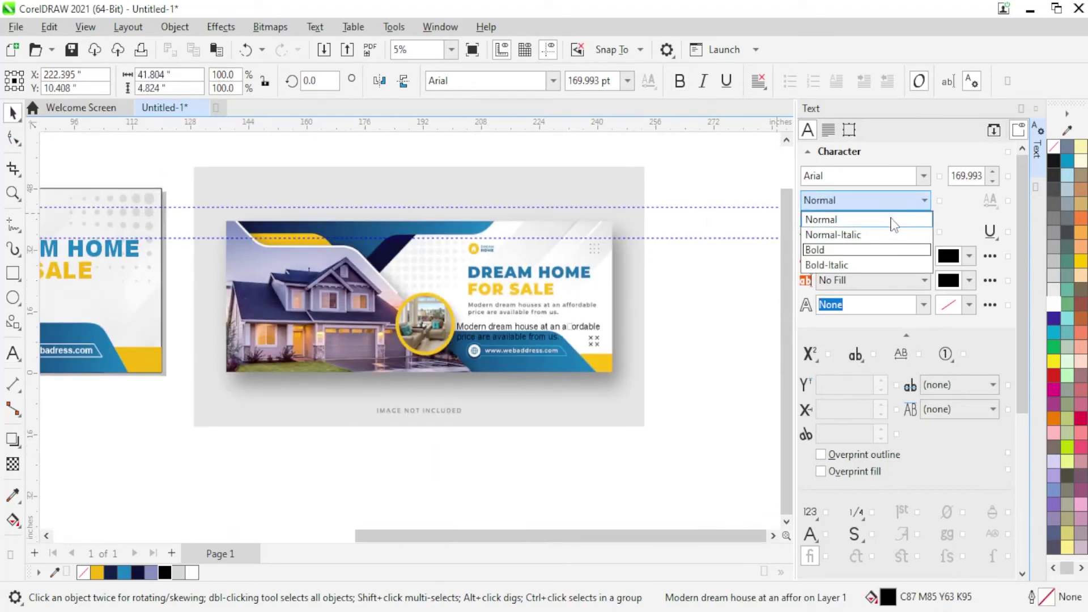
pyautogui.click(833, 219)
pyautogui.scroll(-1, 906, 340)
pyautogui.scroll(-1, 654, 382)
pyautogui.scroll(1, 559, 360)
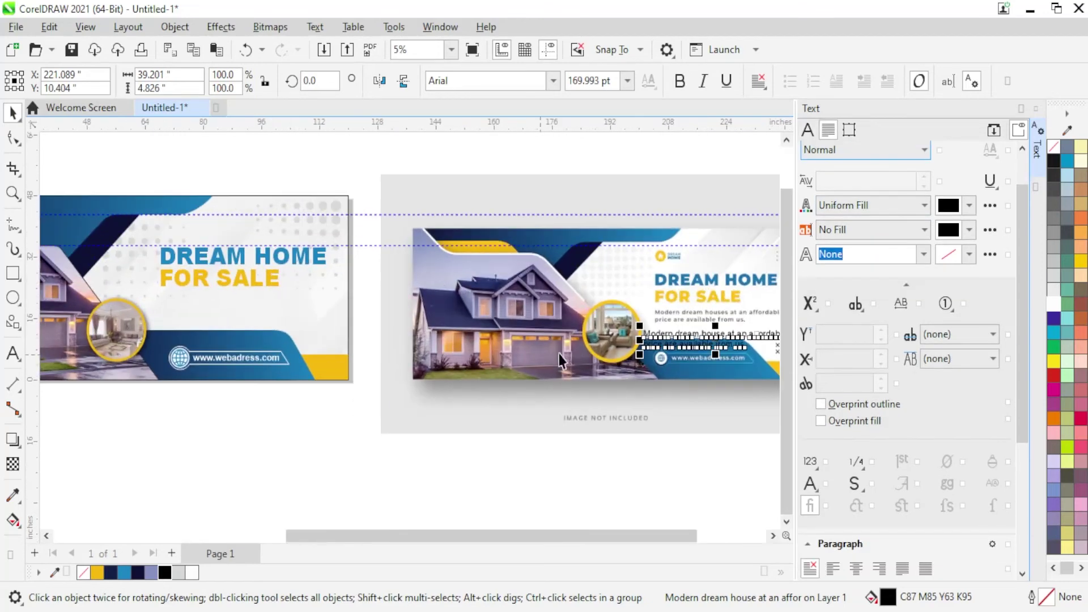
pyautogui.moveTo(453, 306); pyautogui.dragTo(227, 311)
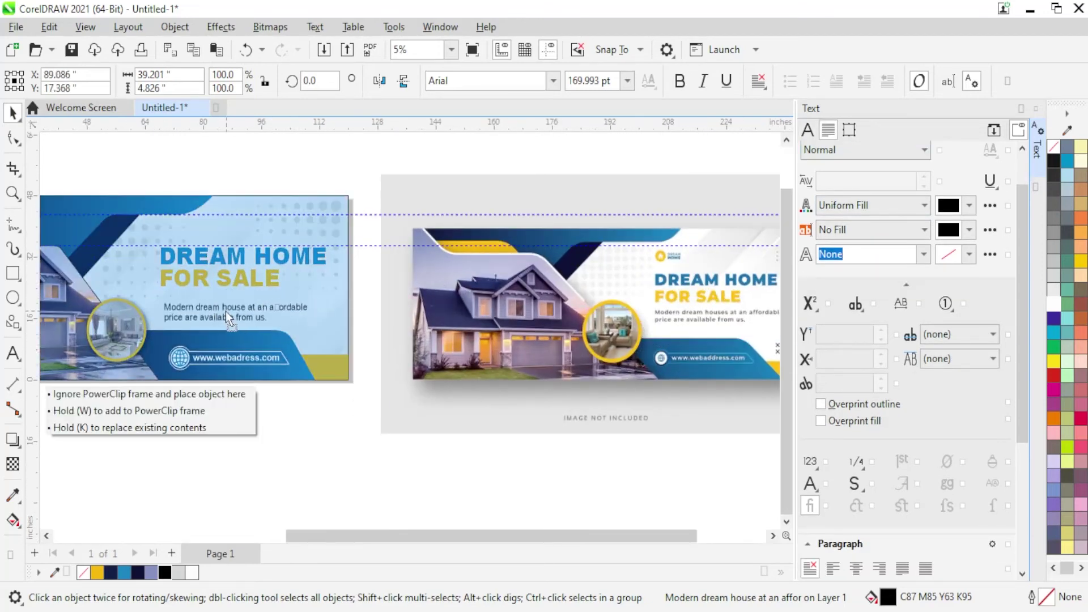
# Make the description bold and enlarge it slightly
pyautogui.scroll(2, 310, 321)
pyautogui.scroll(1, 310, 321)
pyautogui.scroll(-2, 257, 308)
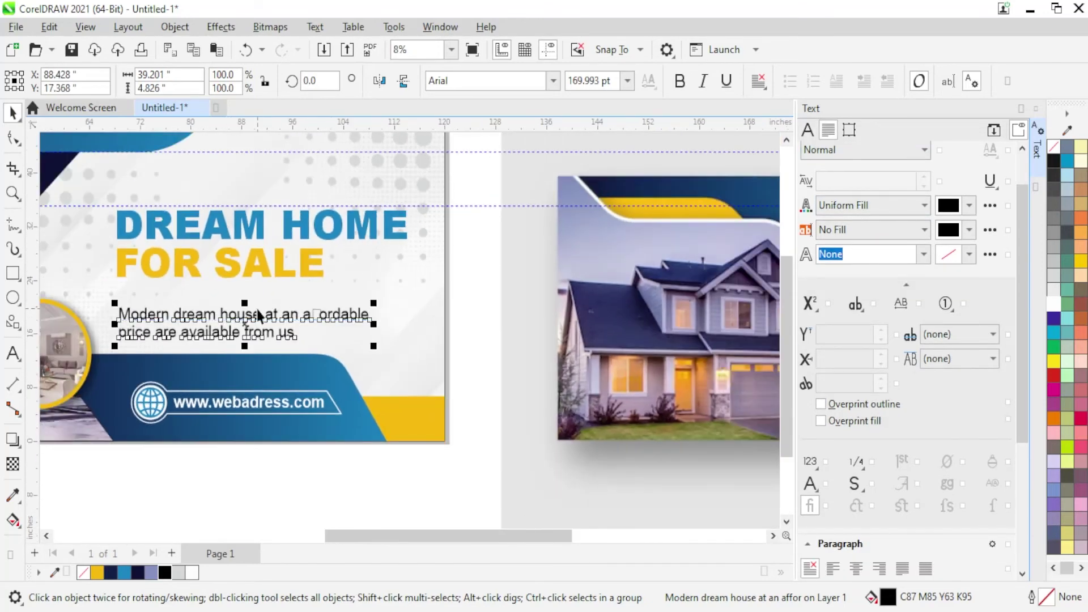
pyautogui.scroll(2, 256, 308)
pyautogui.click(924, 150)
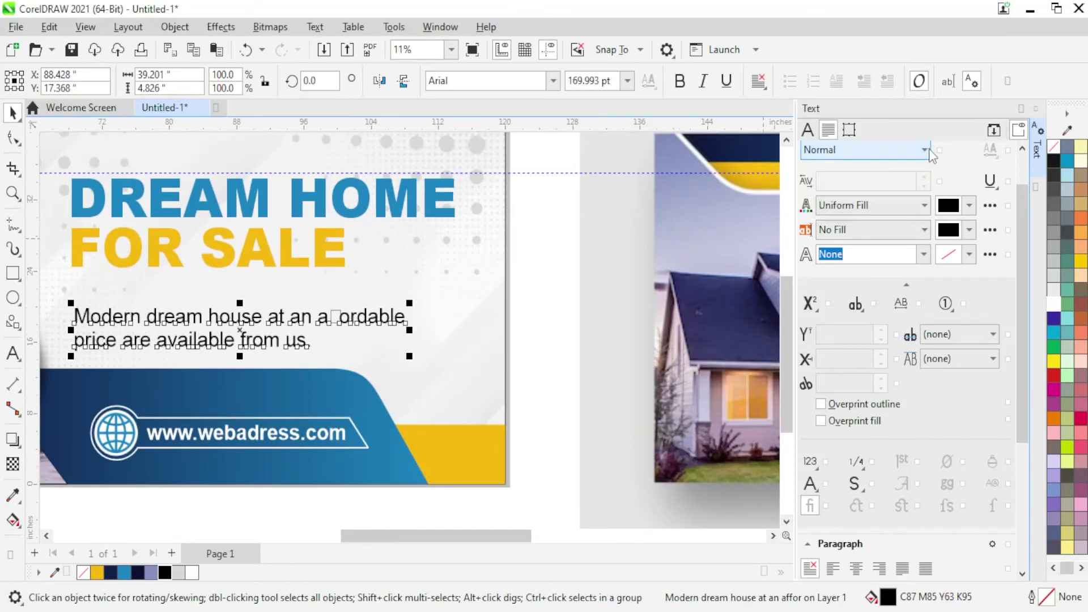
pyautogui.click(924, 149)
pyautogui.click(873, 201)
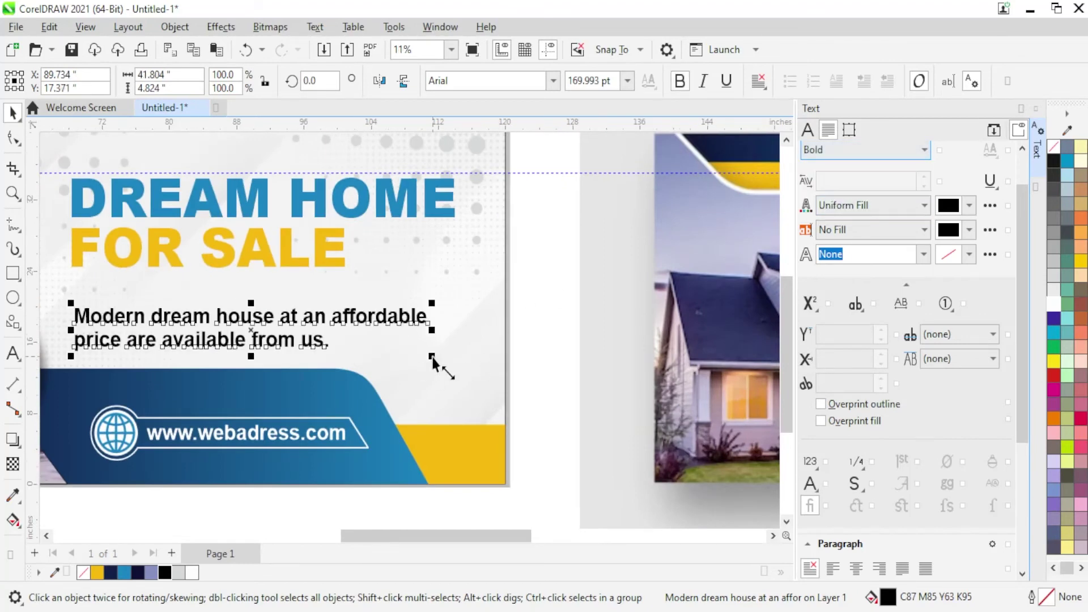
pyautogui.moveTo(432, 356); pyautogui.dragTo(448, 358)
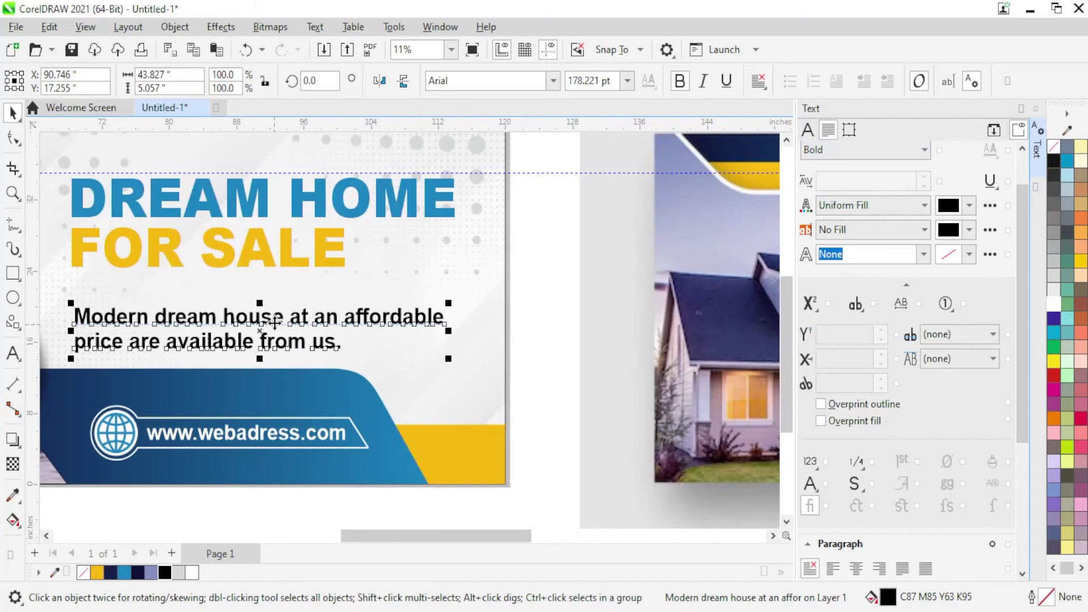
# Align the description with the left edge of FOR SALE
pyautogui.keyDown('shift'); pyautogui.click(246, 270); pyautogui.keyUp('shift')
pyautogui.press('e')
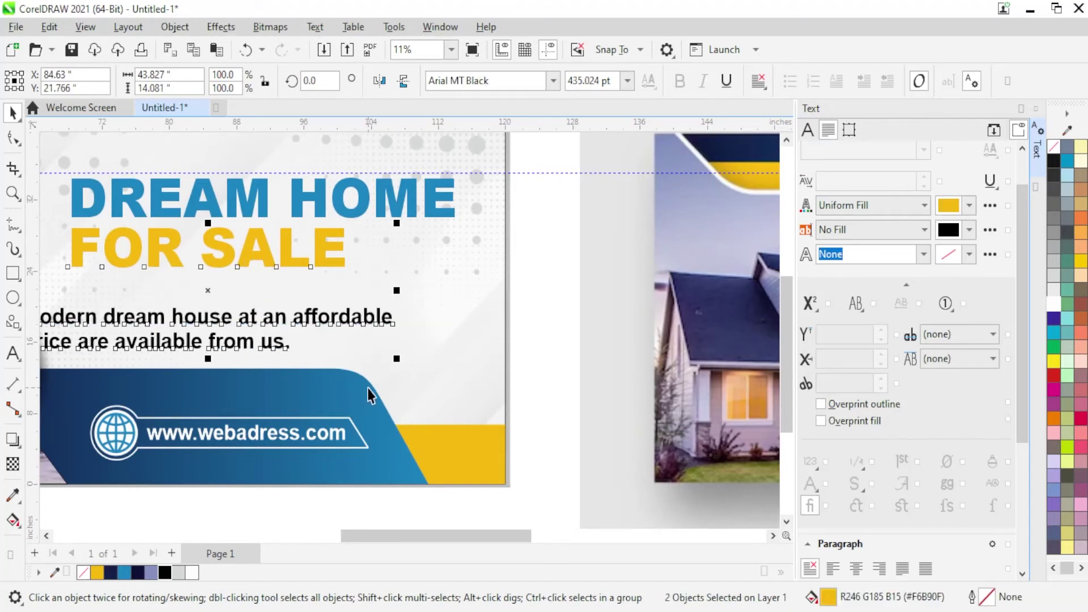
pyautogui.scroll(-1, 368, 395)
pyautogui.scroll(-1, 436, 426)
pyautogui.click(371, 501)
pyautogui.scroll(-1, 155, 305)
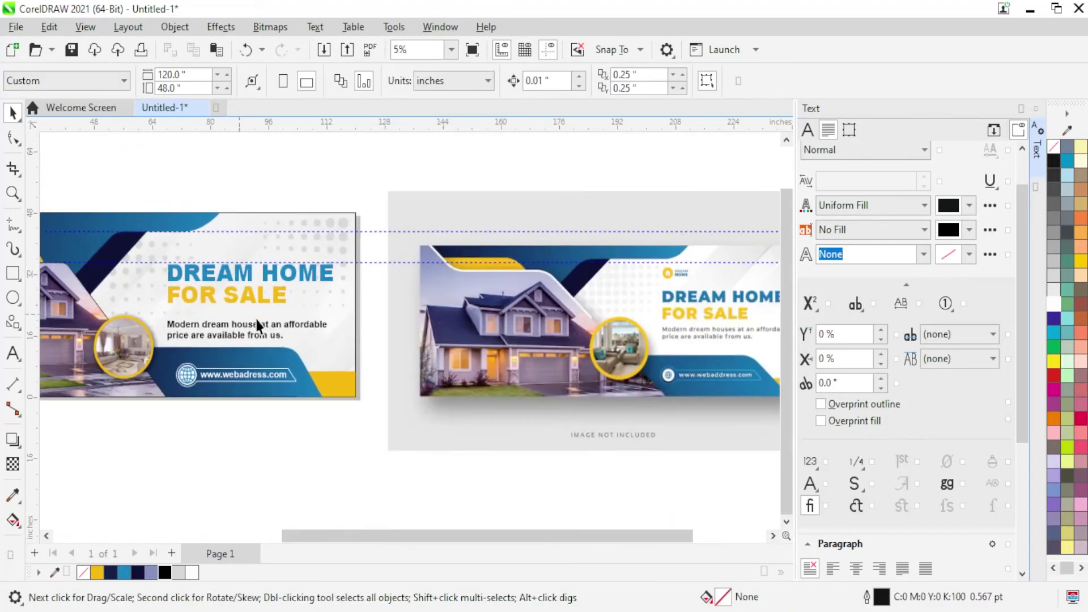
pyautogui.scroll(3, 739, 382)
pyautogui.scroll(1, 668, 336)
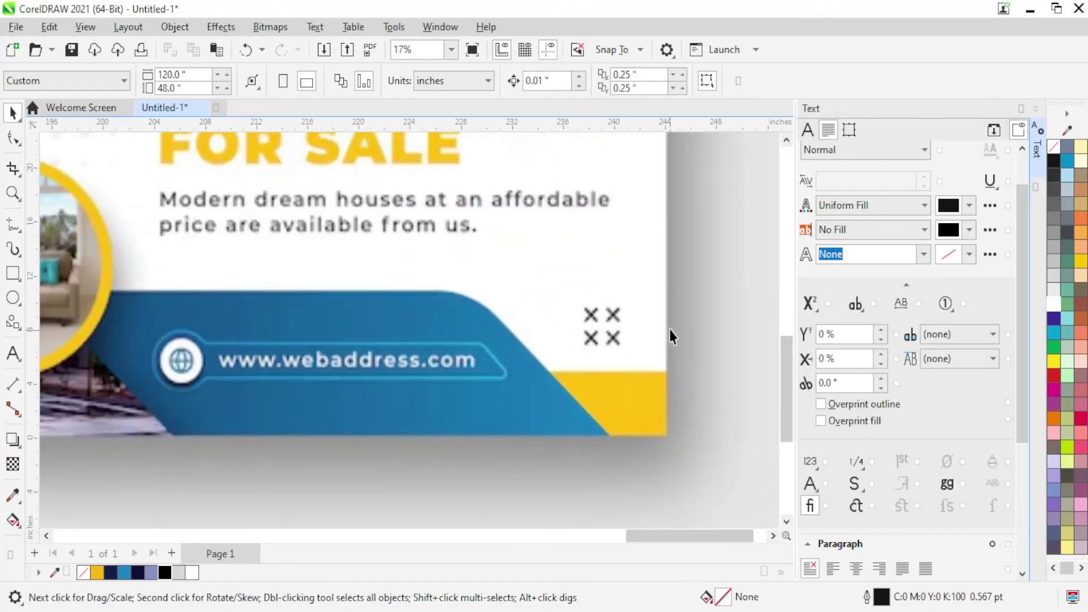
pyautogui.scroll(-3, 668, 336)
pyautogui.scroll(-1, 623, 317)
pyautogui.scroll(-1, 647, 313)
pyautogui.scroll(3, 647, 312)
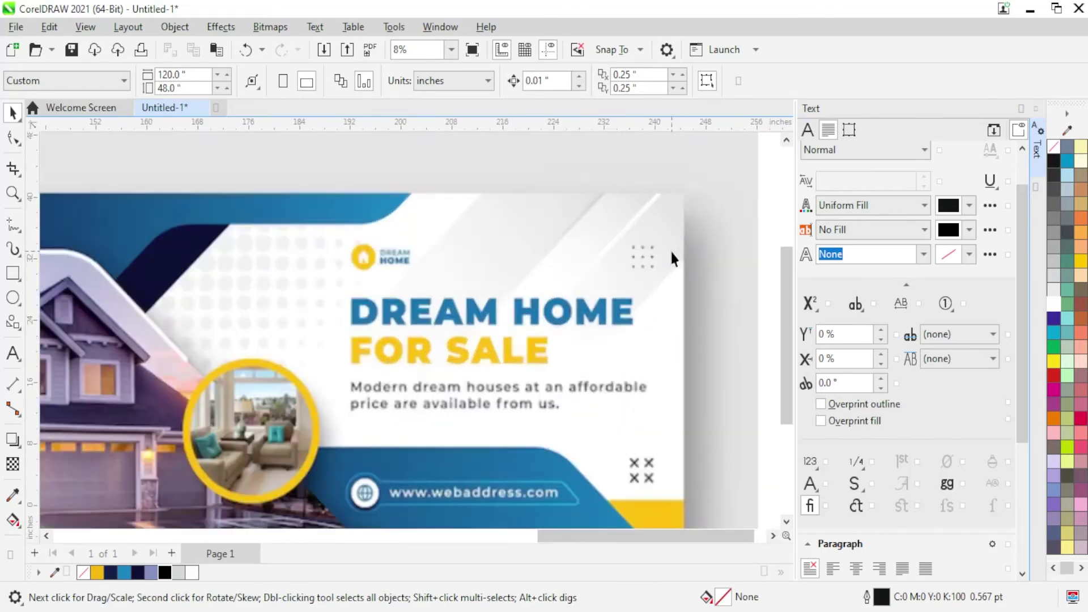
pyautogui.scroll(2, 669, 257)
pyautogui.scroll(-3, 645, 255)
pyautogui.scroll(-1, 623, 266)
pyautogui.scroll(1, 175, 263)
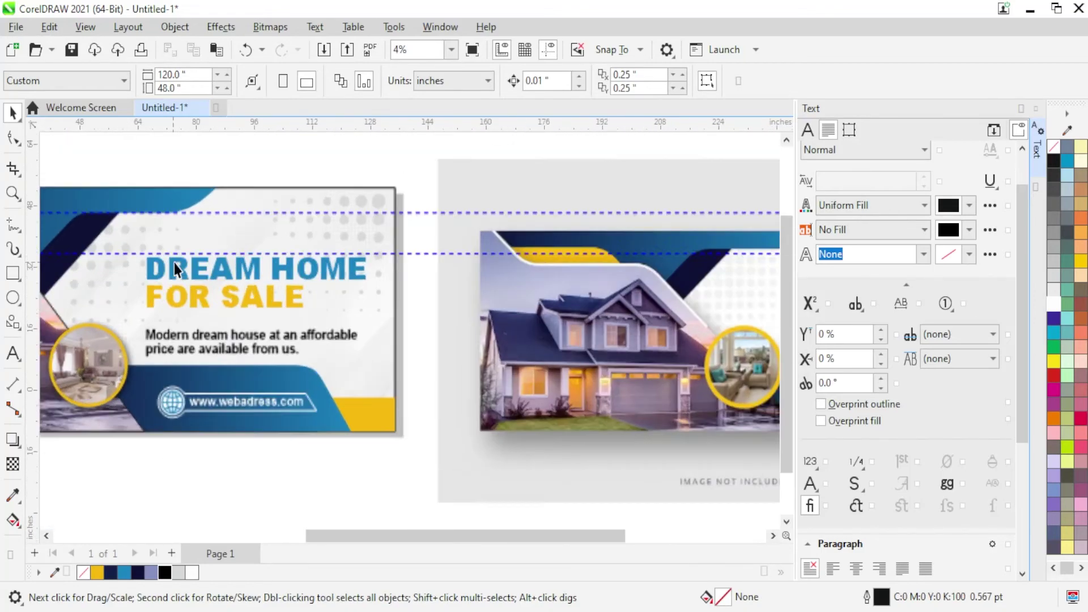
pyautogui.scroll(-1, 441, 329)
pyautogui.scroll(2, 338, 287)
pyautogui.scroll(1, 349, 288)
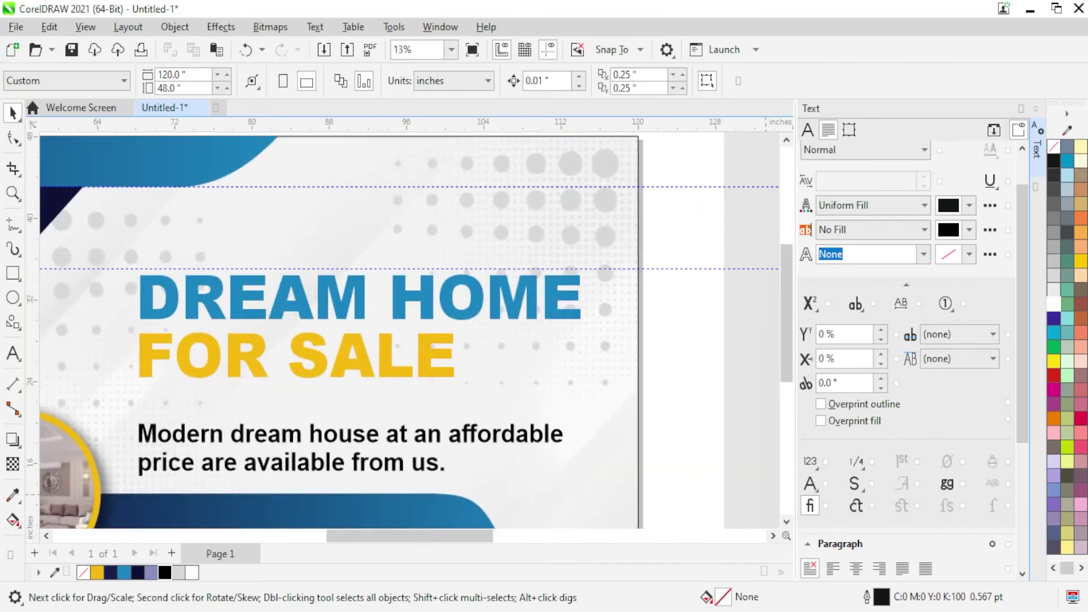
pyautogui.scroll(-2, 542, 306)
pyautogui.scroll(-1, 543, 306)
# Paste the black house icon and Quick Trace it into vector shapes
pyautogui.hotkey('ctrl', 'v')
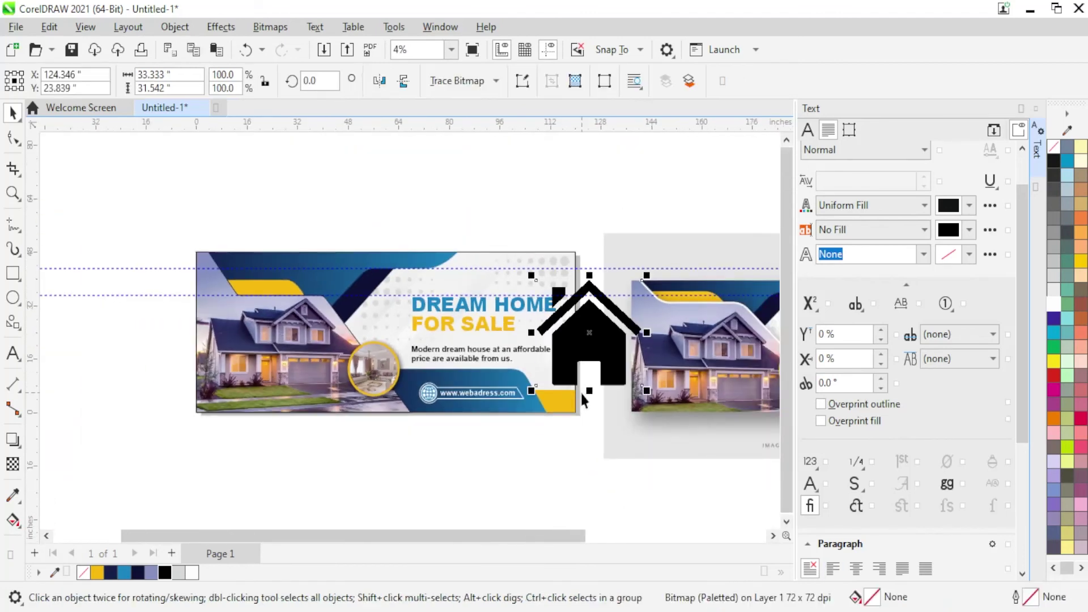
pyautogui.moveTo(586, 356); pyautogui.dragTo(101, 373)
pyautogui.click(220, 27)
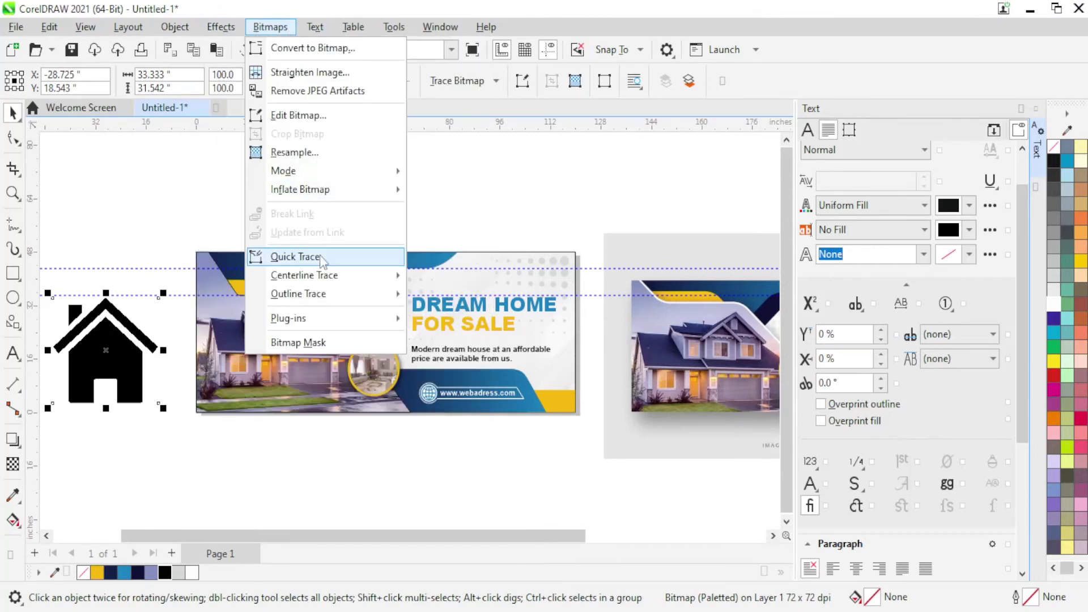
pyautogui.click(317, 255)
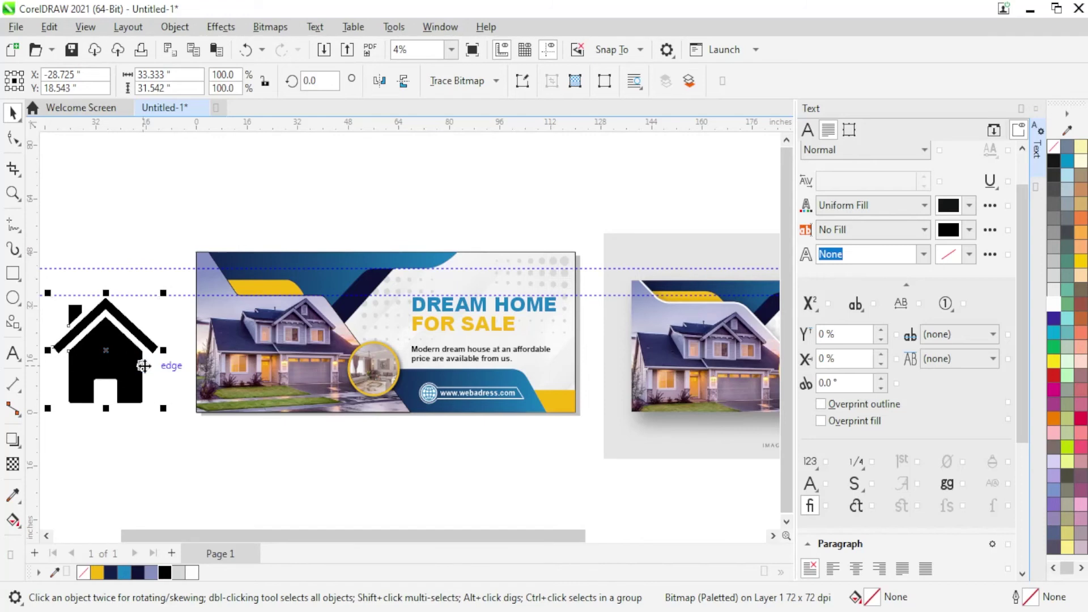
pyautogui.moveTo(143, 366)
pyautogui.mouseDown()
pyautogui.moveTo(276, 475)
pyautogui.moveTo(127, 356)
pyautogui.mouseUp()
# Move the traced house onto the right banner and shrink it
pyautogui.scroll(-1, 243, 464)
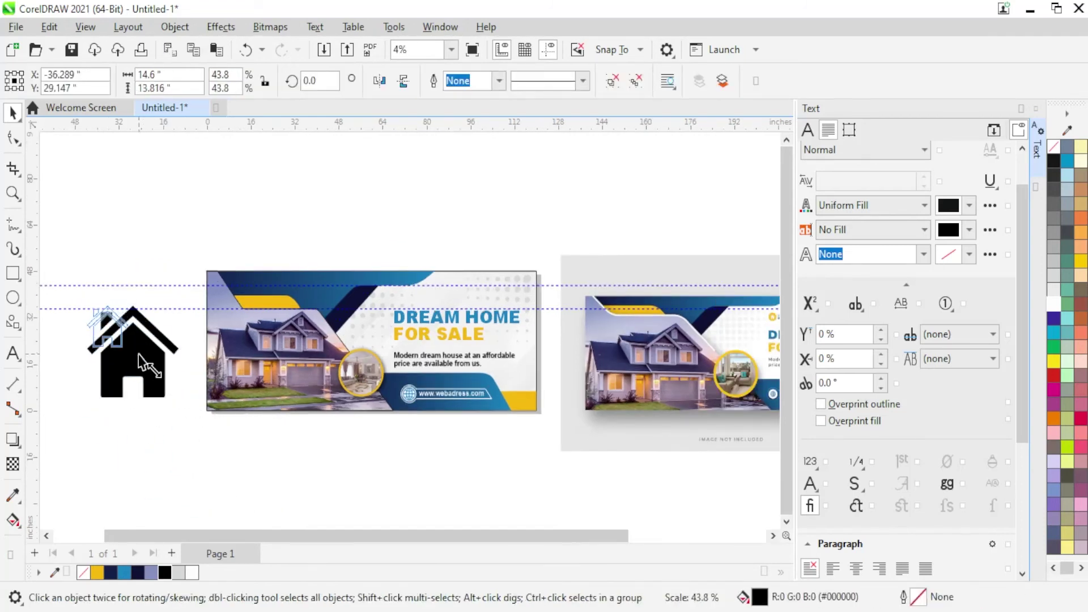
pyautogui.scroll(-1, 141, 342)
pyautogui.moveTo(108, 332); pyautogui.dragTo(479, 295)
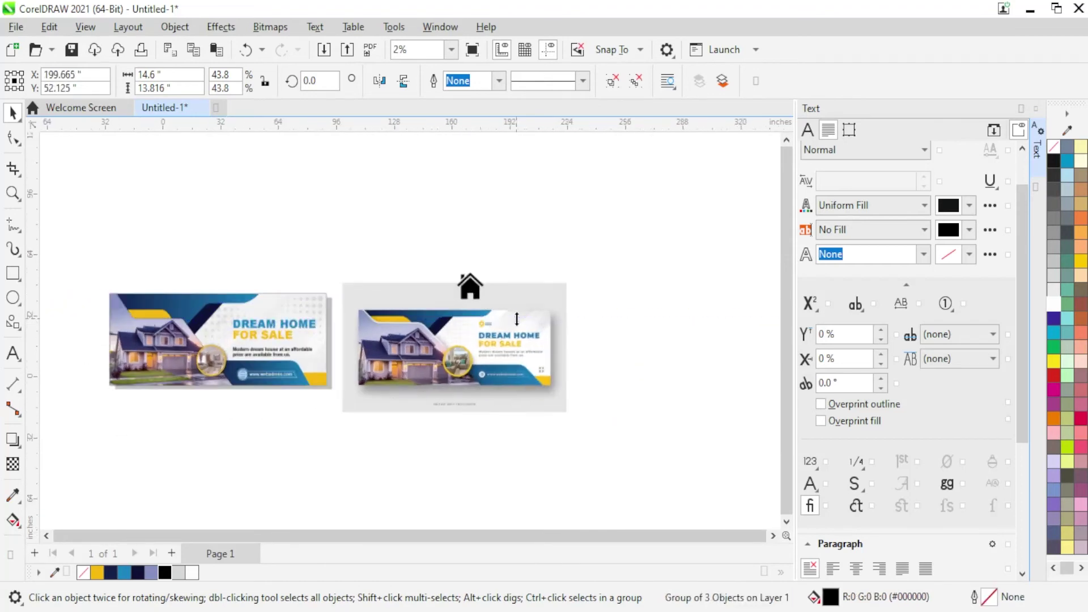
pyautogui.scroll(3, 516, 319)
pyautogui.moveTo(380, 209)
pyautogui.mouseDown()
pyautogui.moveTo(590, 416)
pyautogui.moveTo(547, 316)
pyautogui.mouseUp()
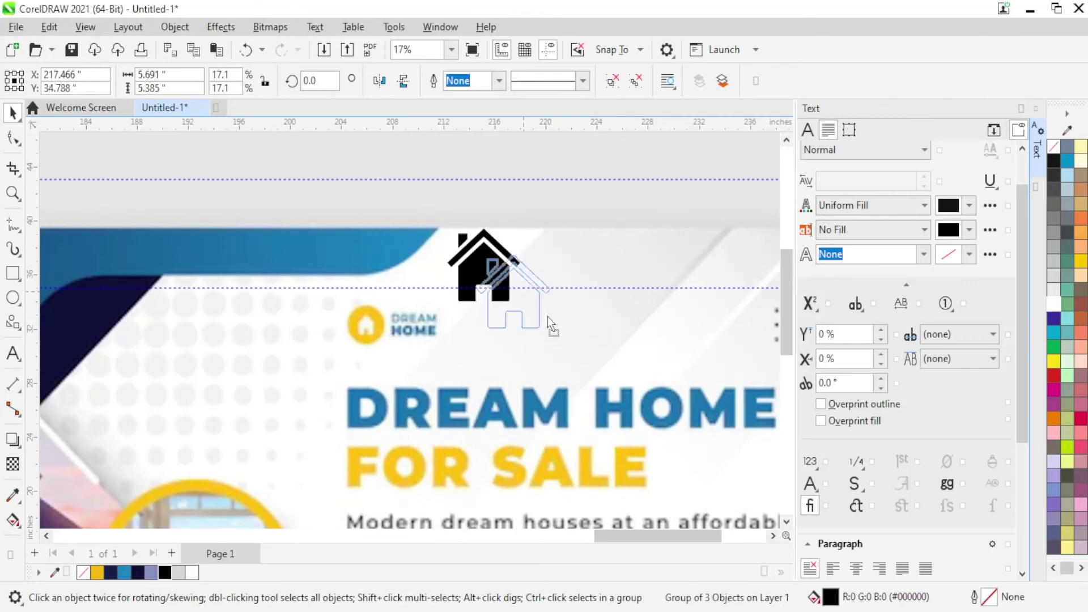
pyautogui.scroll(1, 548, 316)
# Draw a circle beside the house icon and remove its outline
pyautogui.click(287, 302)
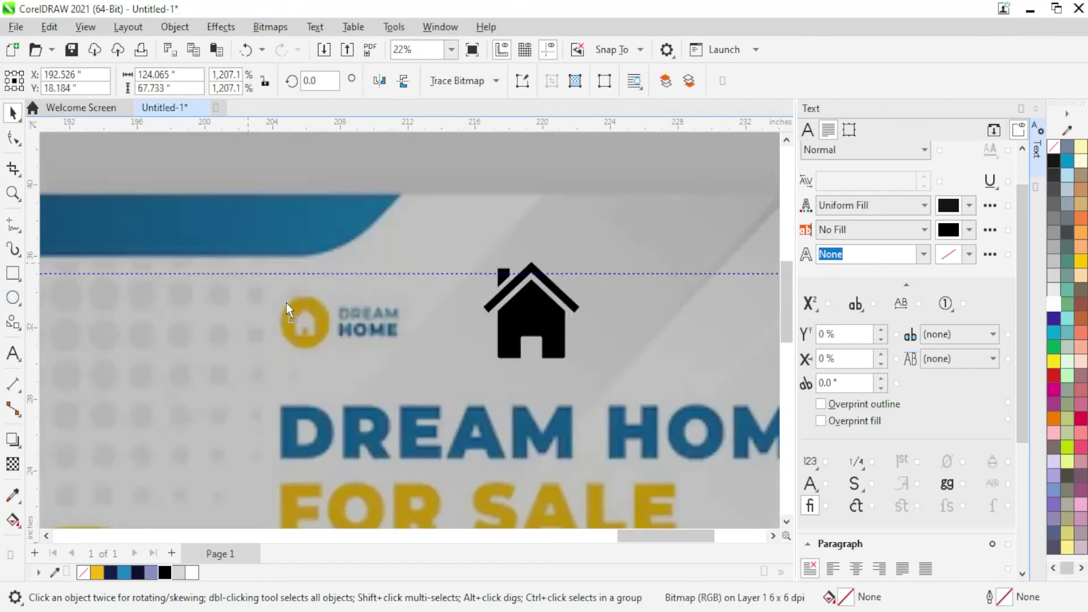
pyautogui.click(13, 297)
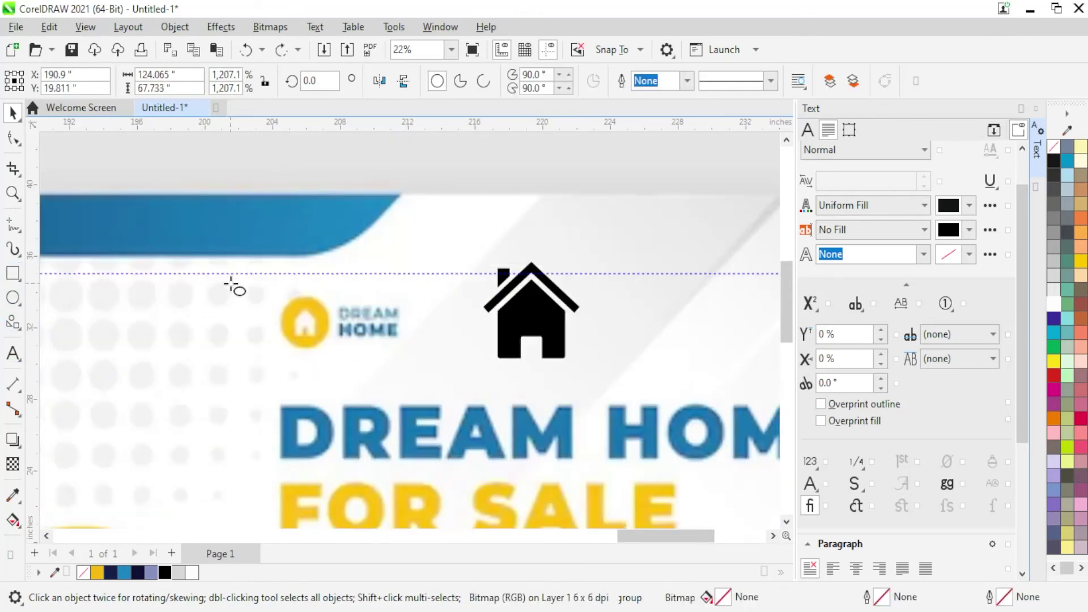
pyautogui.moveTo(231, 284); pyautogui.dragTo(315, 369)
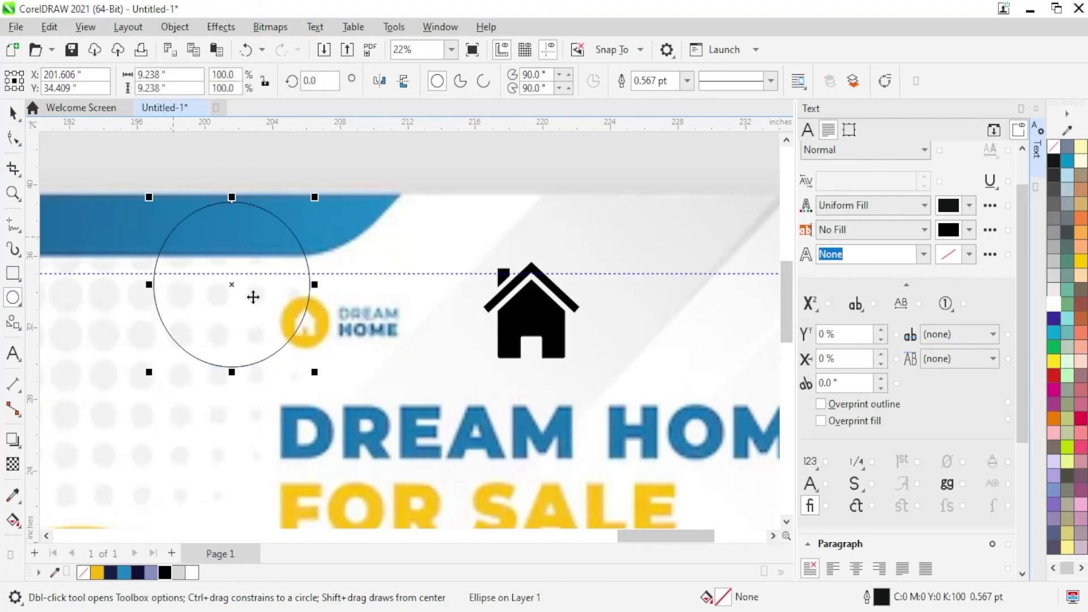
pyautogui.press('space')
pyautogui.moveTo(214, 365); pyautogui.dragTo(168, 394)
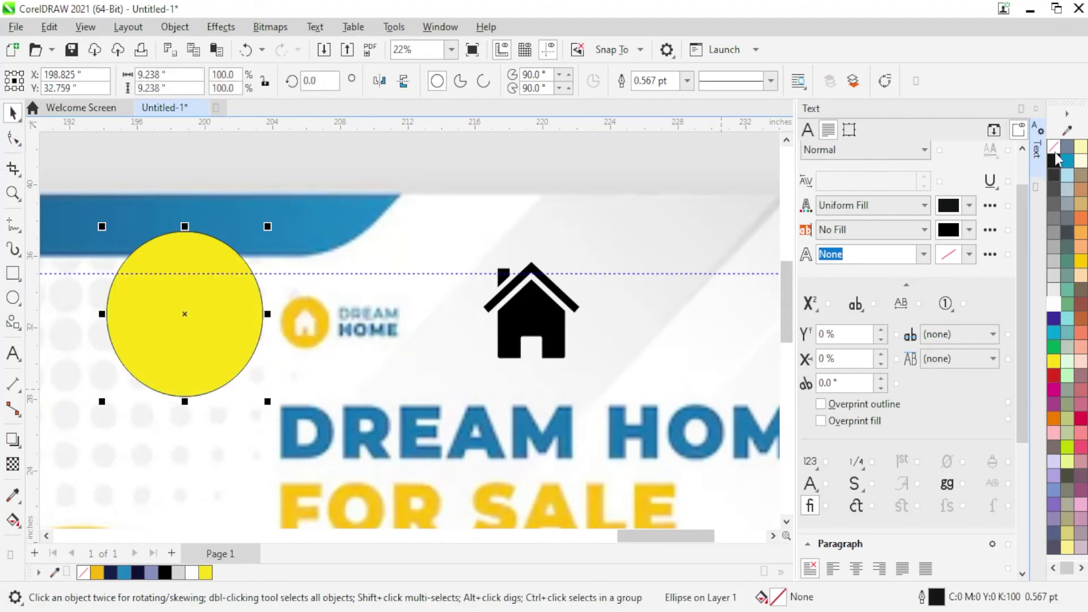
pyautogui.rightClick(1055, 150)
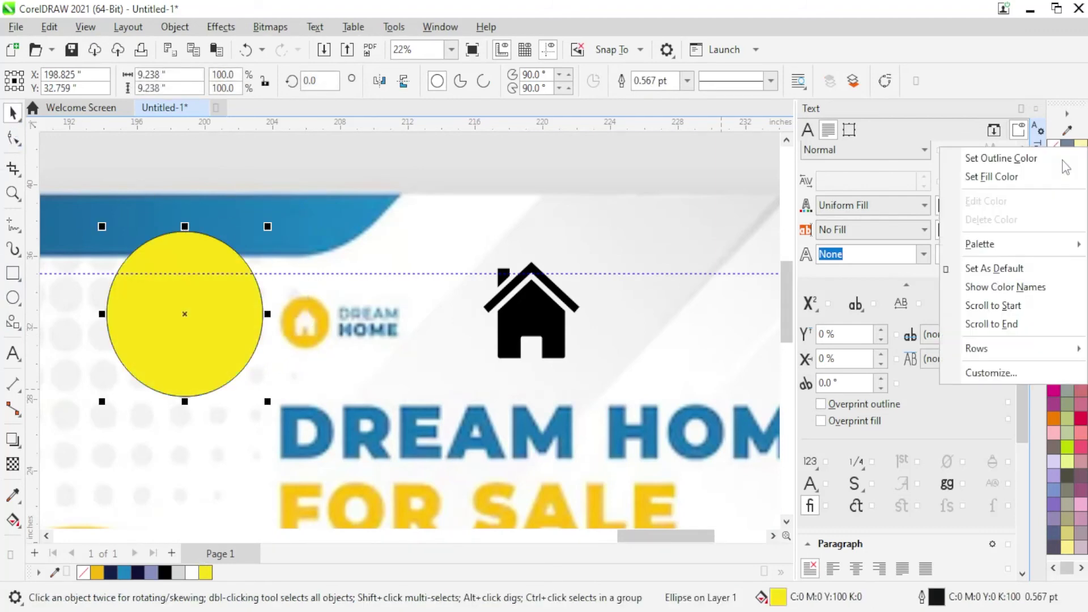
# Centre the house on the circle, send the circle behind, and group them
pyautogui.click(533, 328)
pyautogui.keyDown('shift'); pyautogui.click(239, 320); pyautogui.keyUp('shift')
pyautogui.press('c')
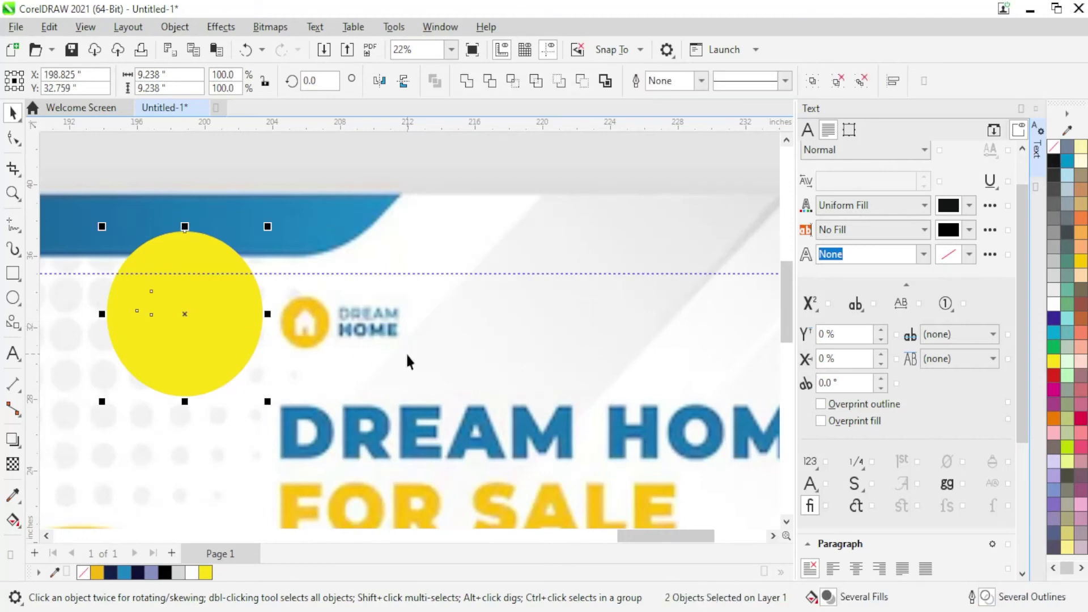
pyautogui.press('Escape')
pyautogui.click(237, 352)
pyautogui.hotkey('shift', 'pagedown')
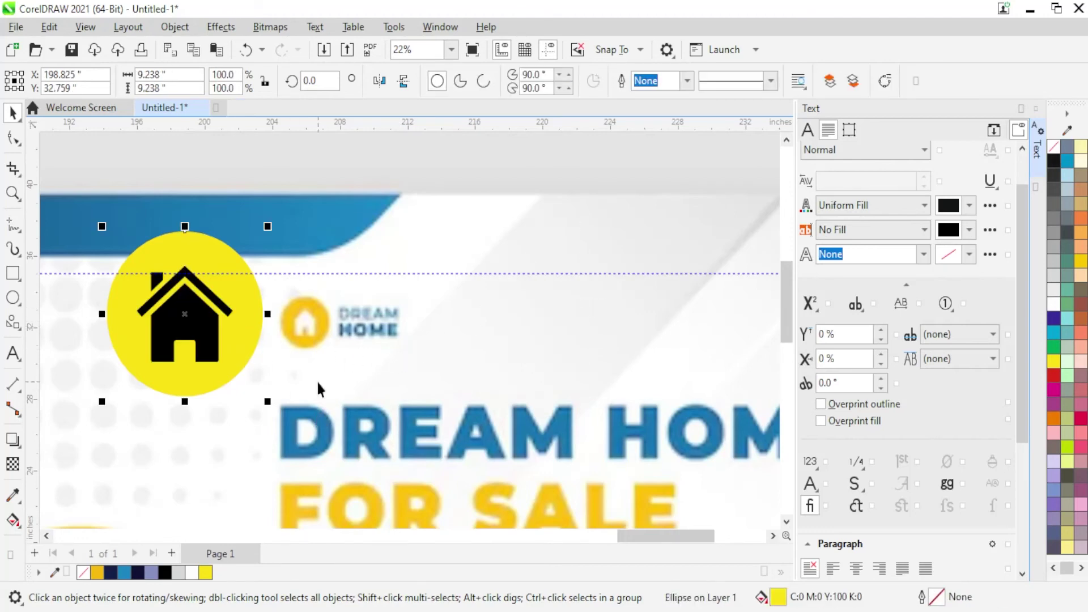
pyautogui.click(210, 349)
pyautogui.keyDown('shift'); pyautogui.click(227, 369); pyautogui.keyUp('shift')
pyautogui.hotkey('ctrl', 'g')
# Enlarge the house within the circle and fill it white
pyautogui.scroll(1, 226, 369)
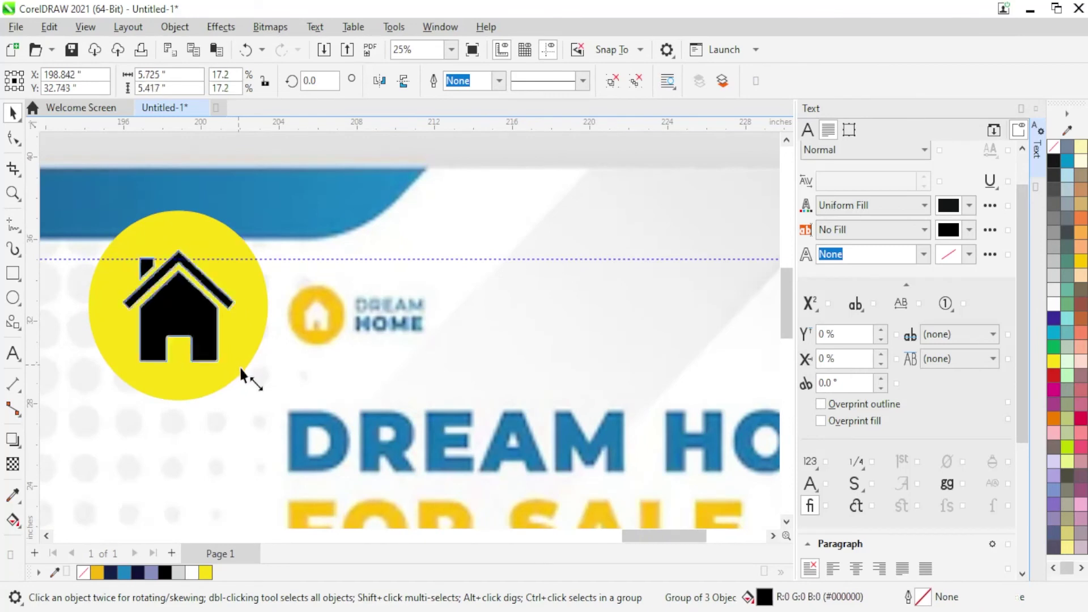
pyautogui.moveTo(240, 368); pyautogui.dragTo(255, 378)
pyautogui.click(1053, 304)
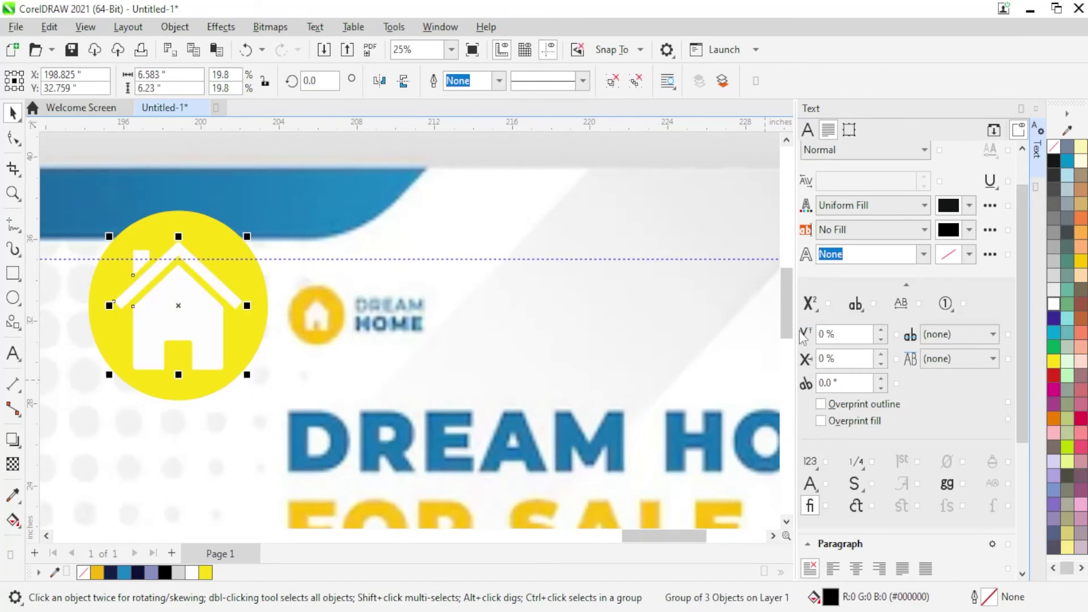
pyautogui.scroll(-1, 243, 314)
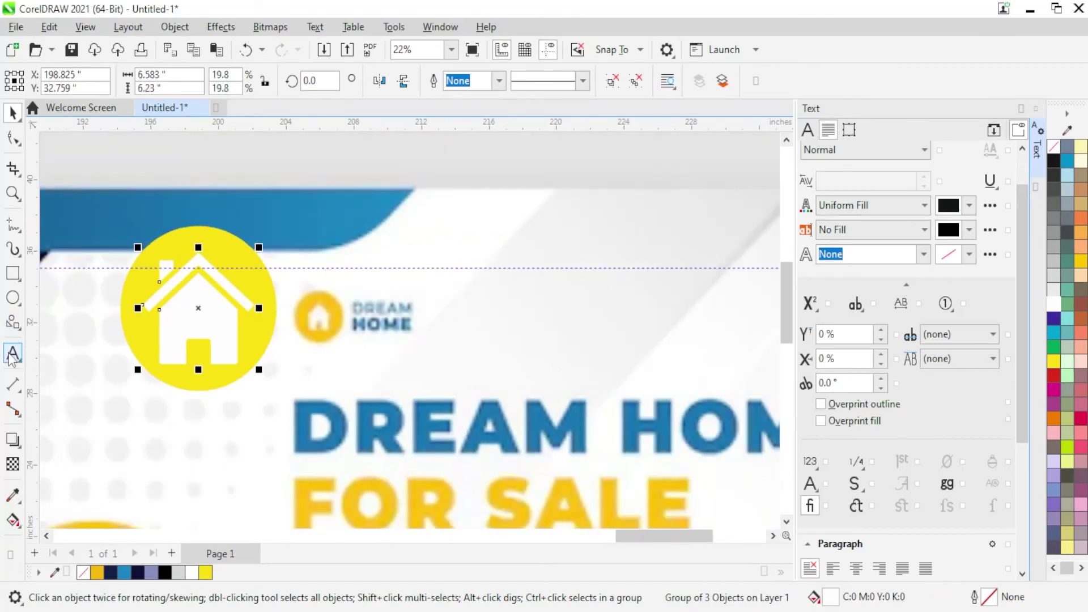
# Fill the circle with the golden yellow sampled from the reference logo
pyautogui.click(13, 354)
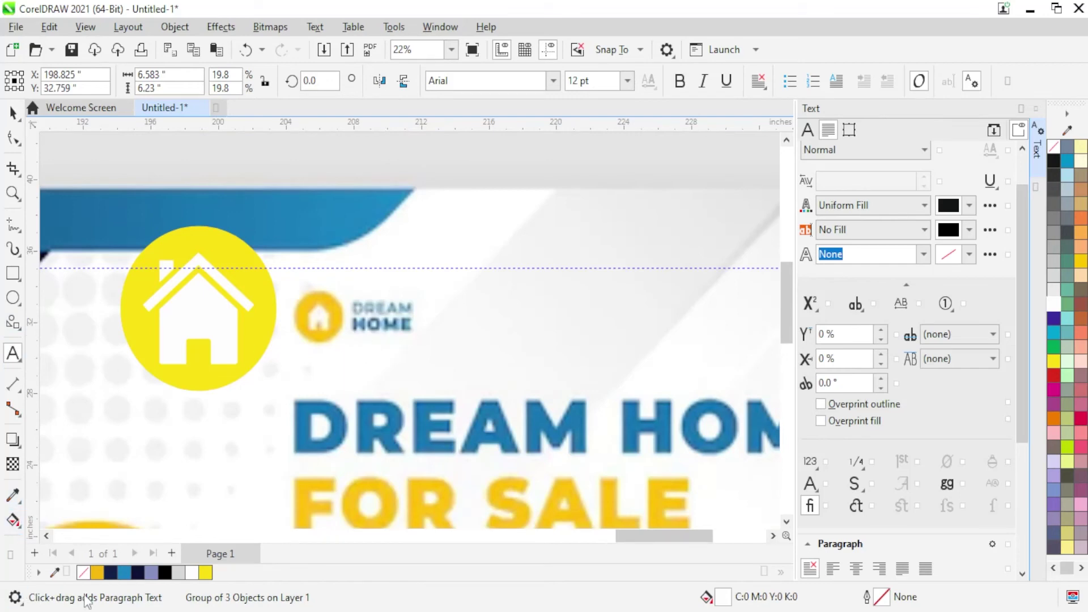
pyautogui.click(334, 314)
pyautogui.click(12, 112)
pyautogui.click(269, 287)
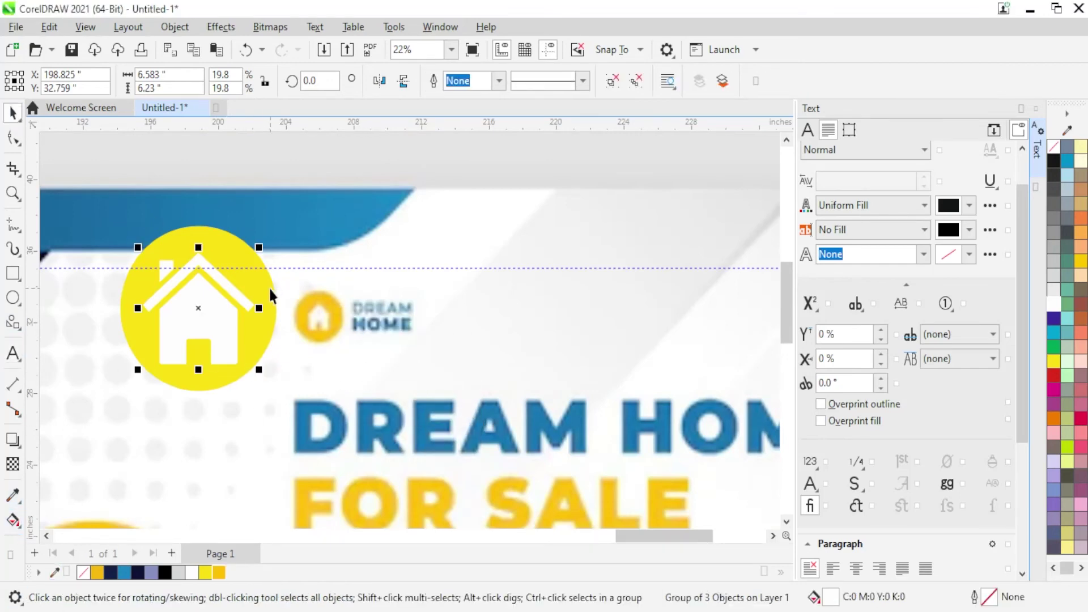
pyautogui.click(219, 573)
pyautogui.click(222, 316)
pyautogui.click(267, 341)
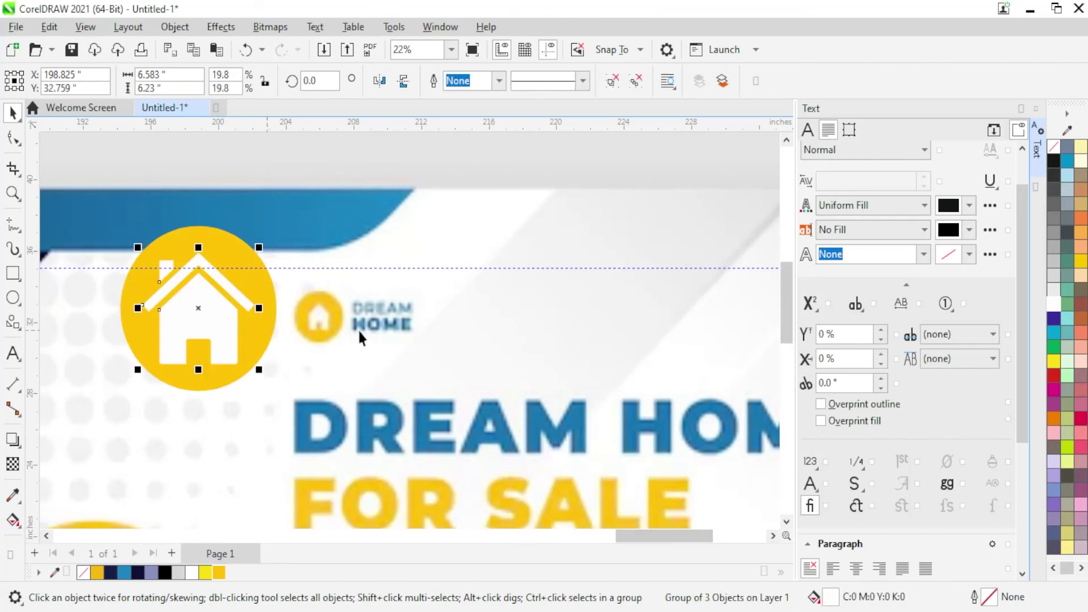
pyautogui.click(13, 355)
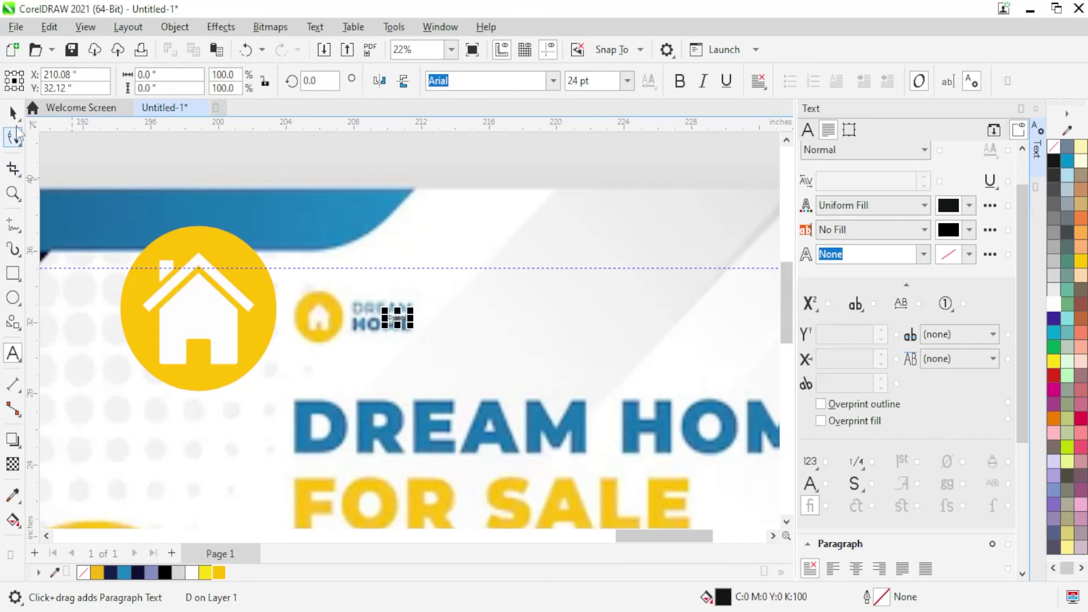
# Make the Dream text large, bold and all caps beside the logo, duplicated below
pyautogui.press('space')
pyautogui.moveTo(412, 326); pyautogui.dragTo(511, 352)
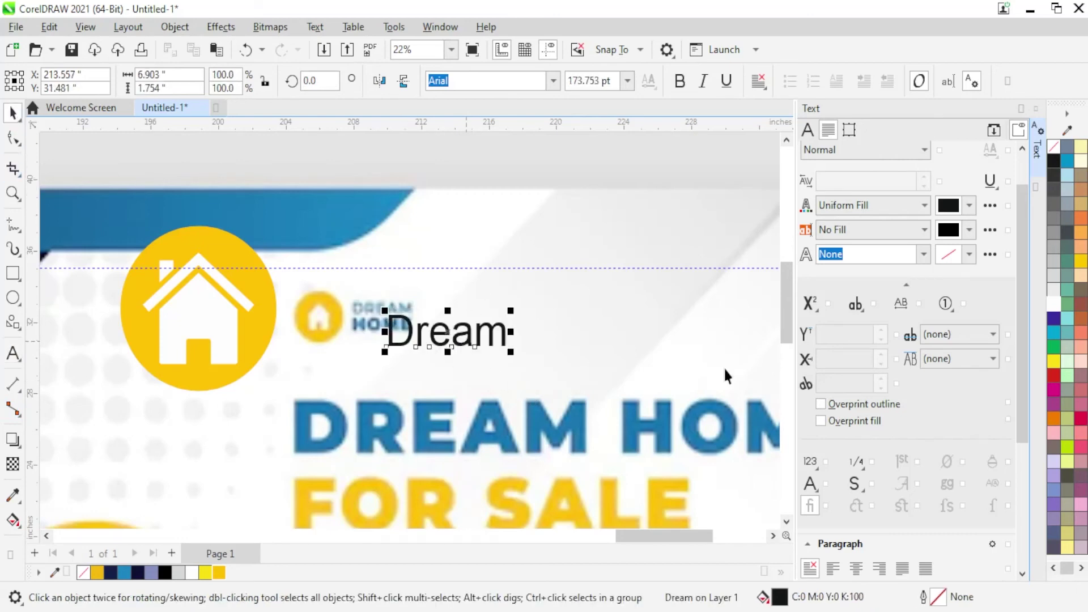
pyautogui.click(856, 304)
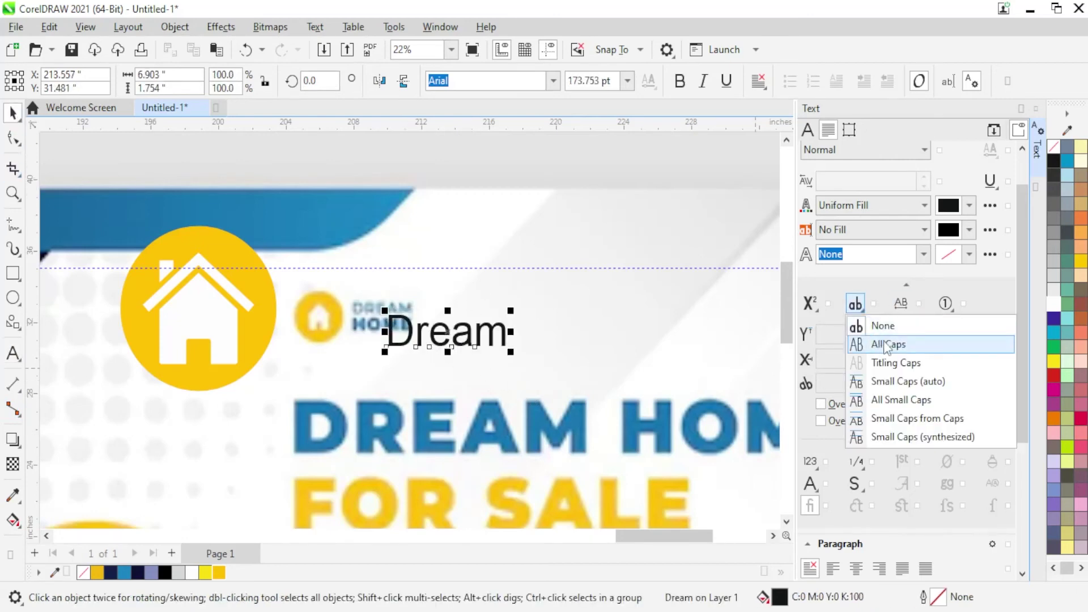
pyautogui.click(884, 342)
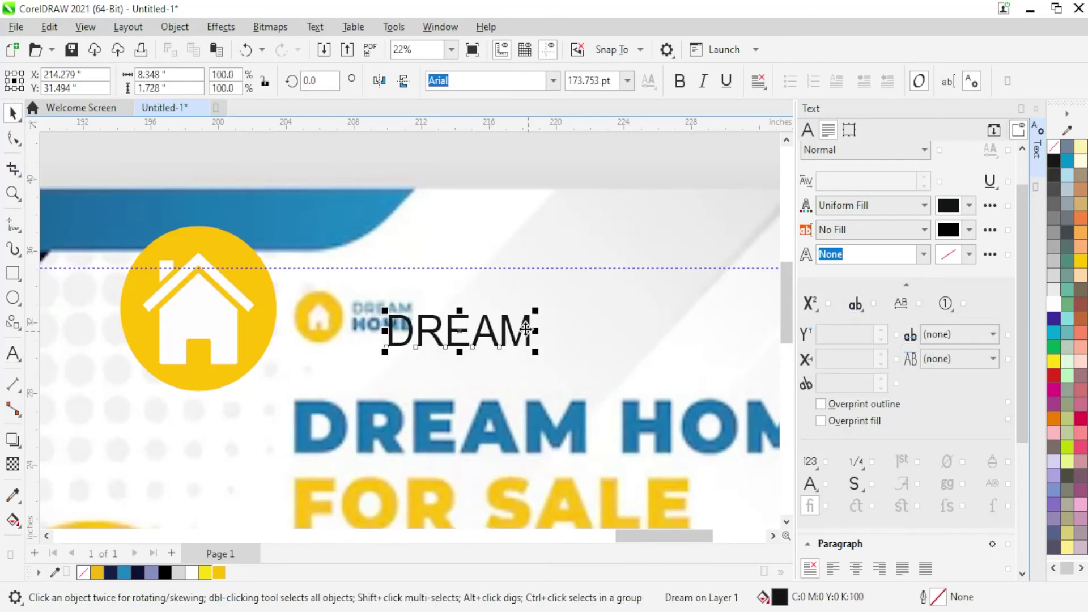
pyautogui.click(846, 152)
pyautogui.click(827, 197)
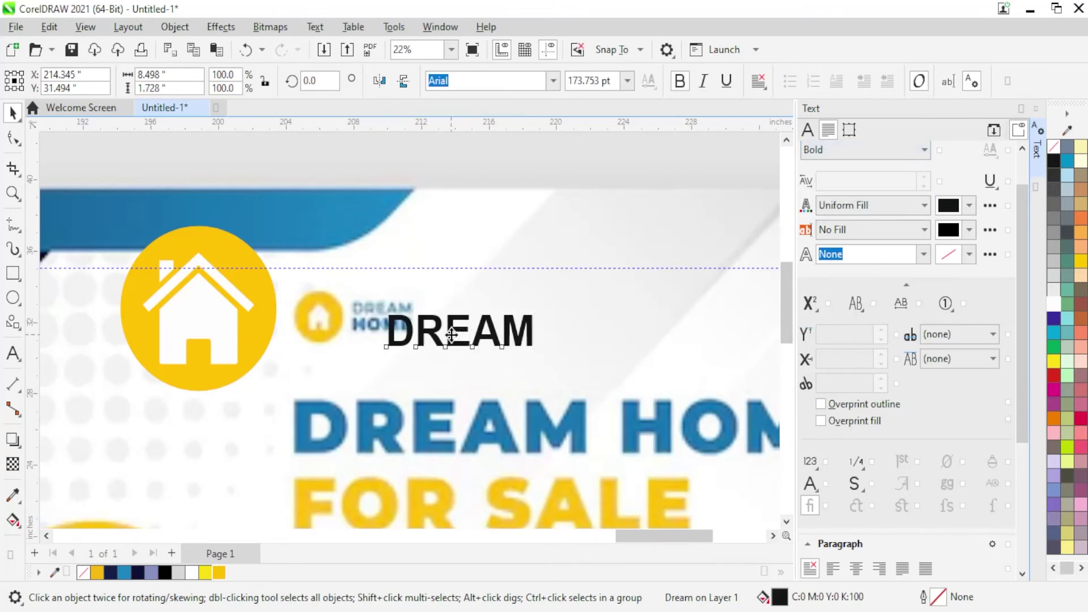
pyautogui.moveTo(452, 334); pyautogui.dragTo(352, 280)
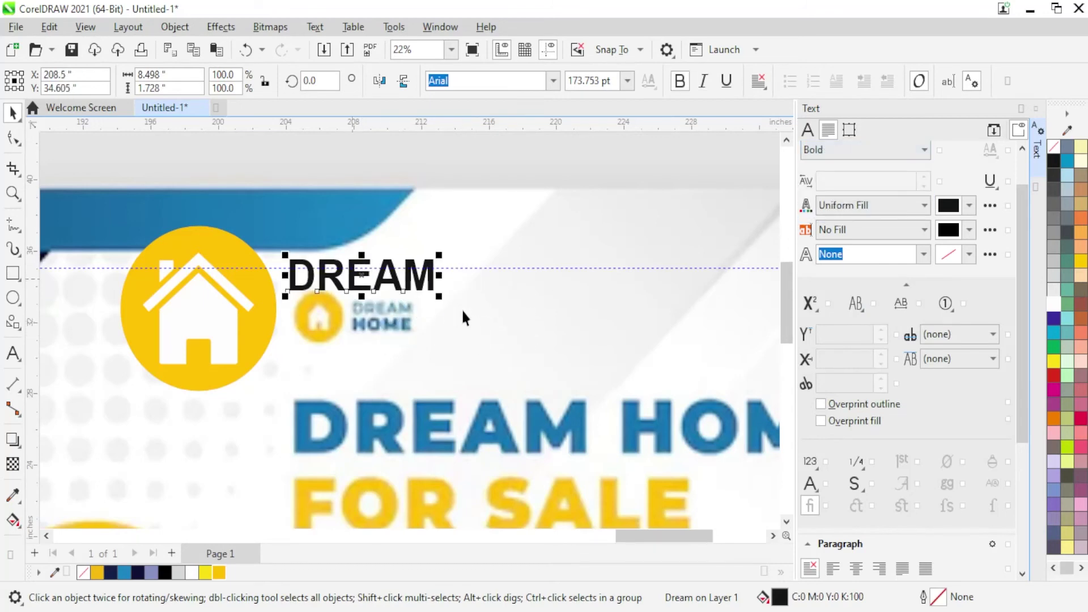
pyautogui.moveTo(440, 295)
pyautogui.mouseDown()
pyautogui.moveTo(452, 299)
pyautogui.moveTo(405, 334)
pyautogui.mouseUp()
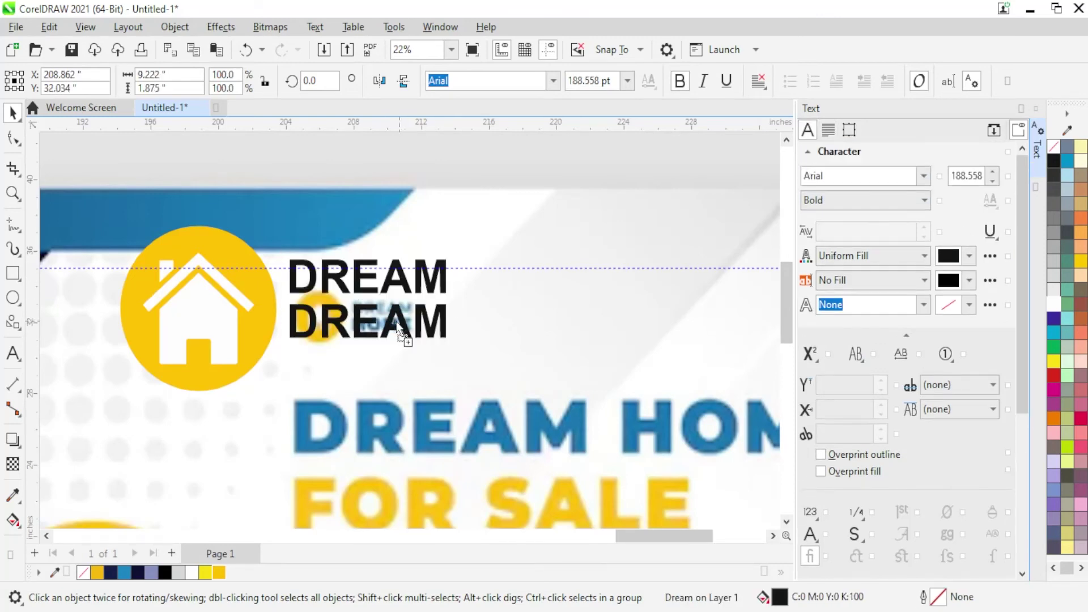
pyautogui.click(445, 364)
# Retype the lower DREAM copy as HOME and set it in Arial MT Black
pyautogui.scroll(-2, 481, 393)
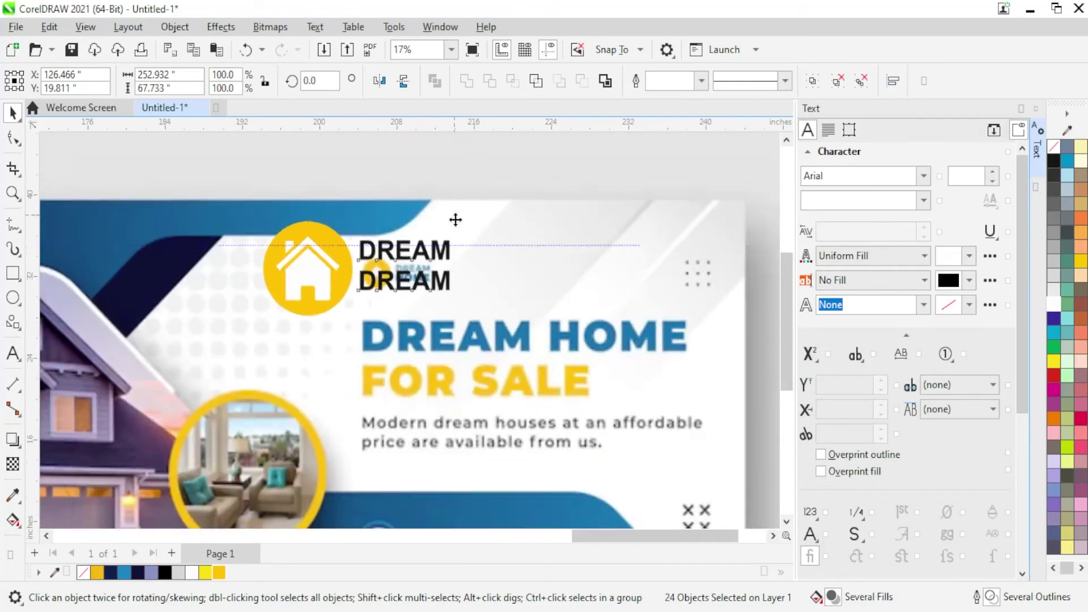
pyautogui.scroll(-2, 454, 219)
pyautogui.scroll(1, 490, 352)
pyautogui.click(723, 286)
pyautogui.scroll(2, 450, 317)
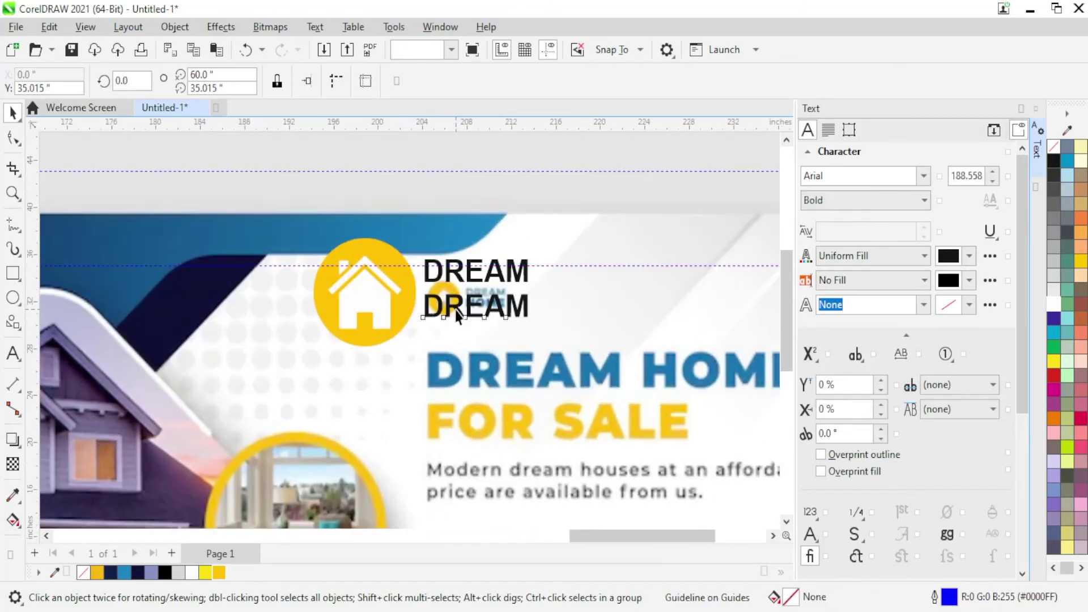
pyautogui.doubleClick(458, 314)
pyautogui.write('HOME')
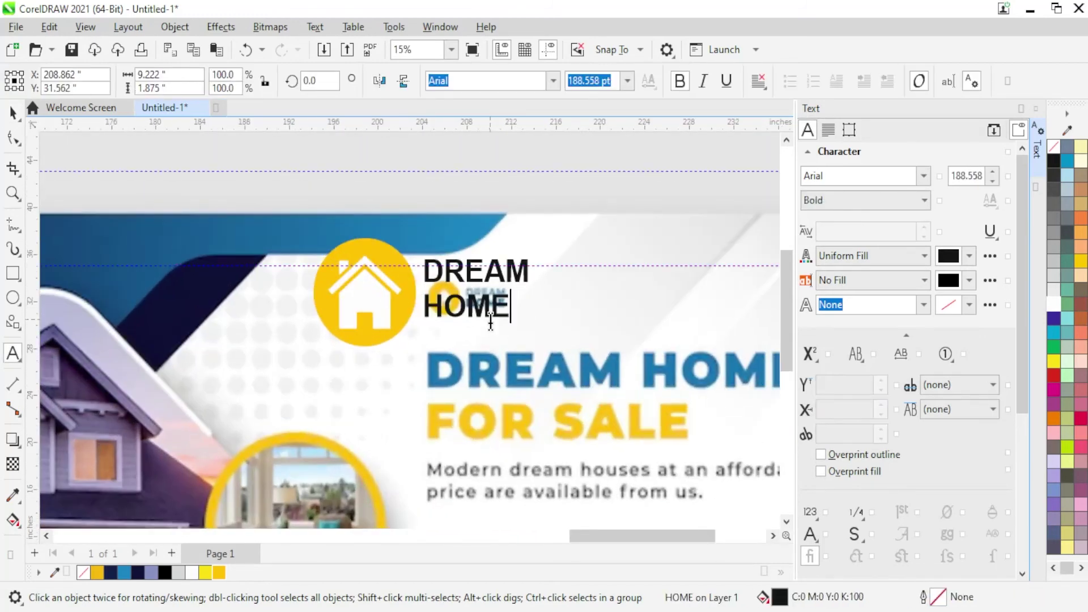
pyautogui.hotkey('ctrl', 'space')
pyautogui.click(923, 175)
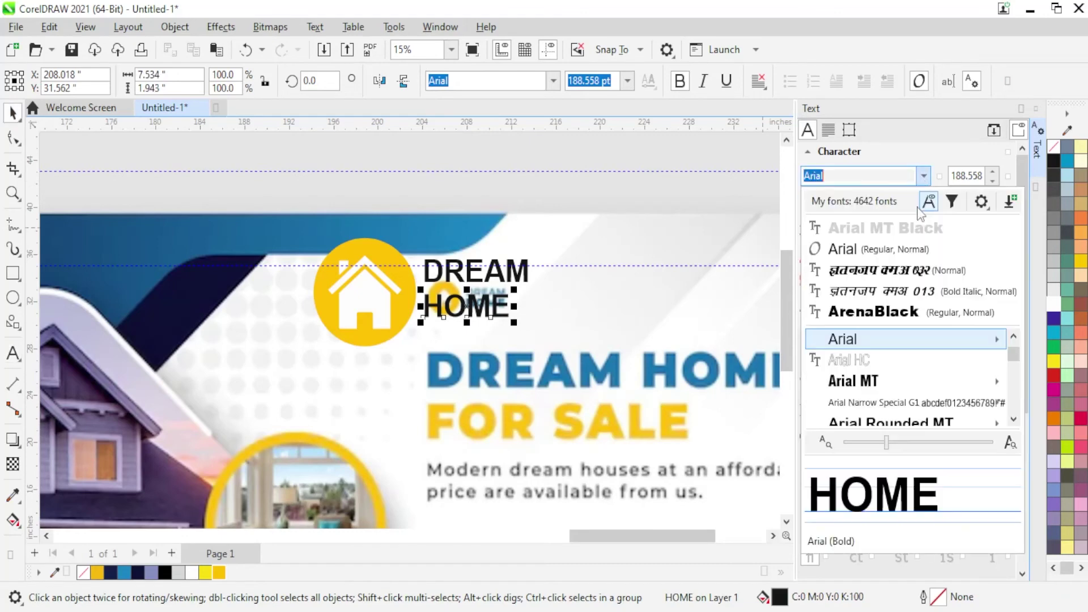
pyautogui.click(816, 338)
# Enlarge HOME to DREAM's width and move it up just under DREAM
pyautogui.scroll(1, 487, 312)
pyautogui.scroll(2, 534, 314)
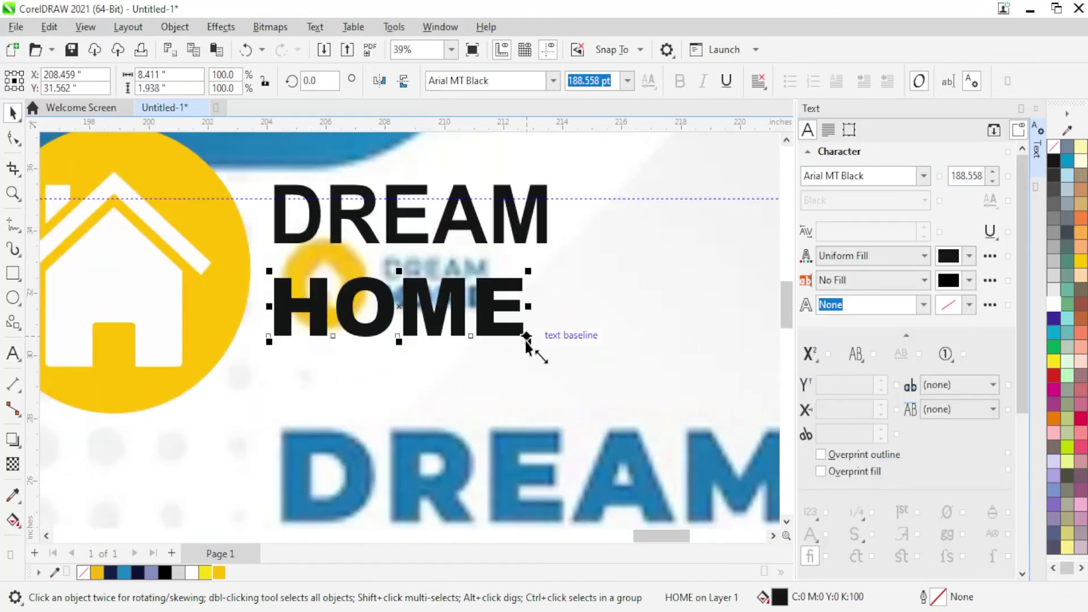
pyautogui.moveTo(524, 340); pyautogui.dragTo(558, 365)
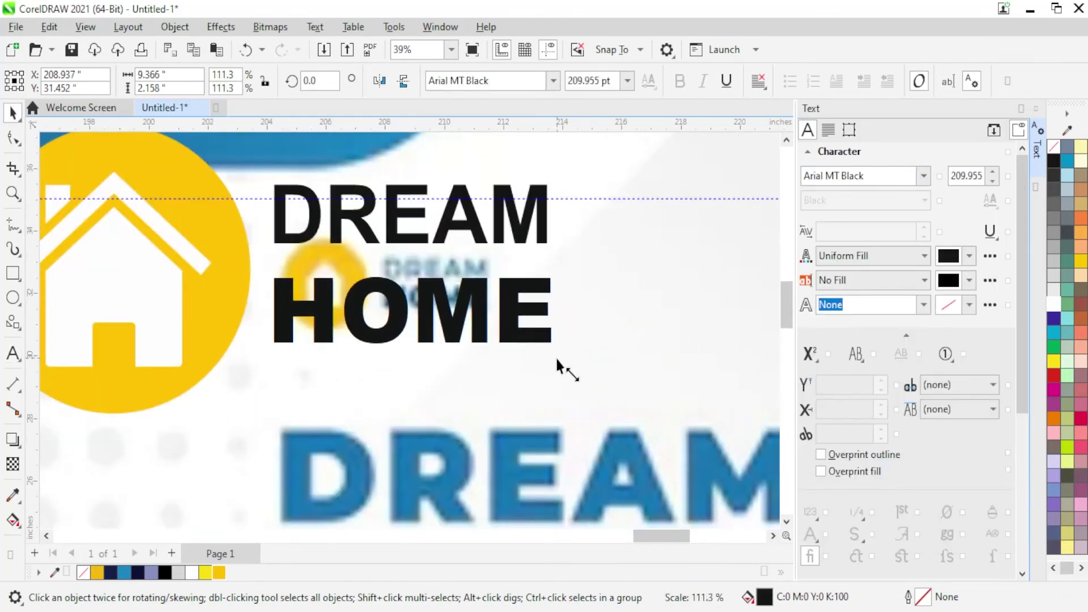
pyautogui.moveTo(508, 286); pyautogui.dragTo(508, 265)
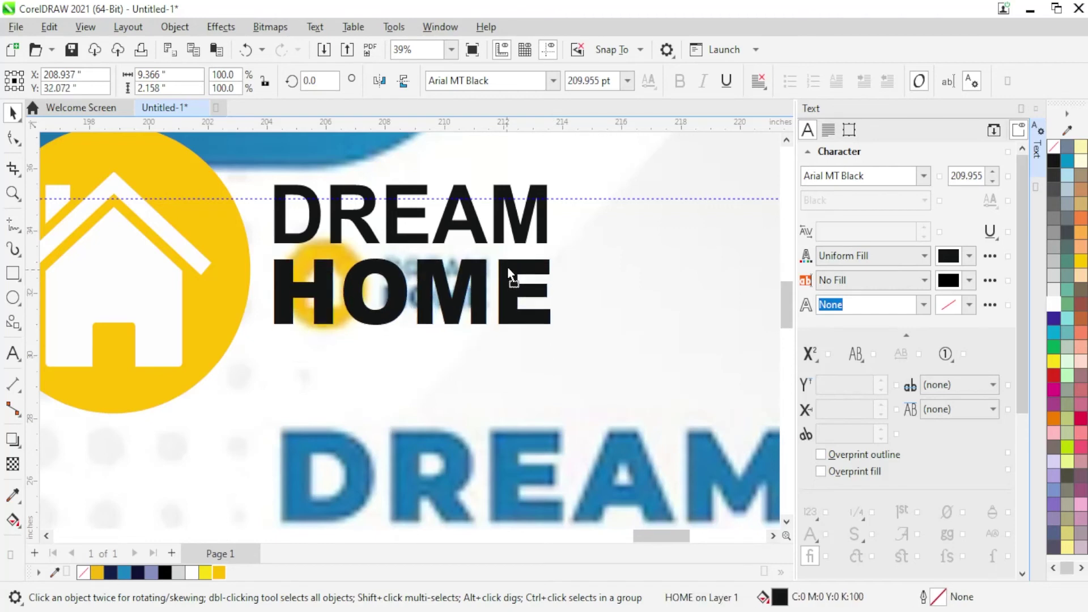
# Enlarge DREAM HOME, move it beside the house logo, and group the two words
pyautogui.keyDown('shift'); pyautogui.click(397, 218); pyautogui.keyUp('shift')
pyautogui.scroll(-2, 390, 212)
pyautogui.moveTo(577, 327); pyautogui.dragTo(595, 338)
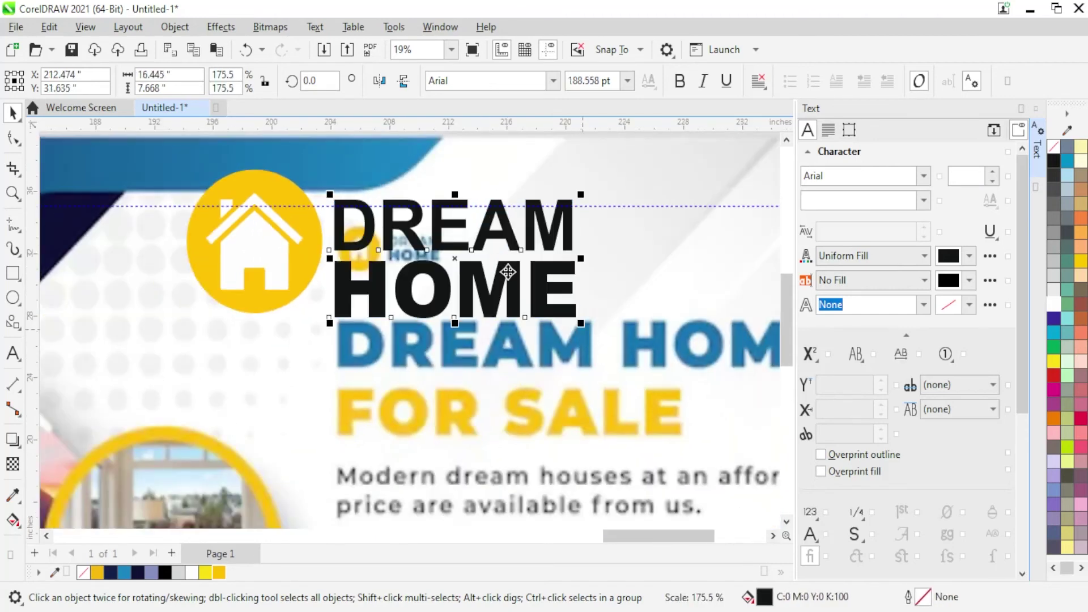
pyautogui.moveTo(504, 273); pyautogui.dragTo(504, 251)
pyautogui.hotkey('ctrl', 'g')
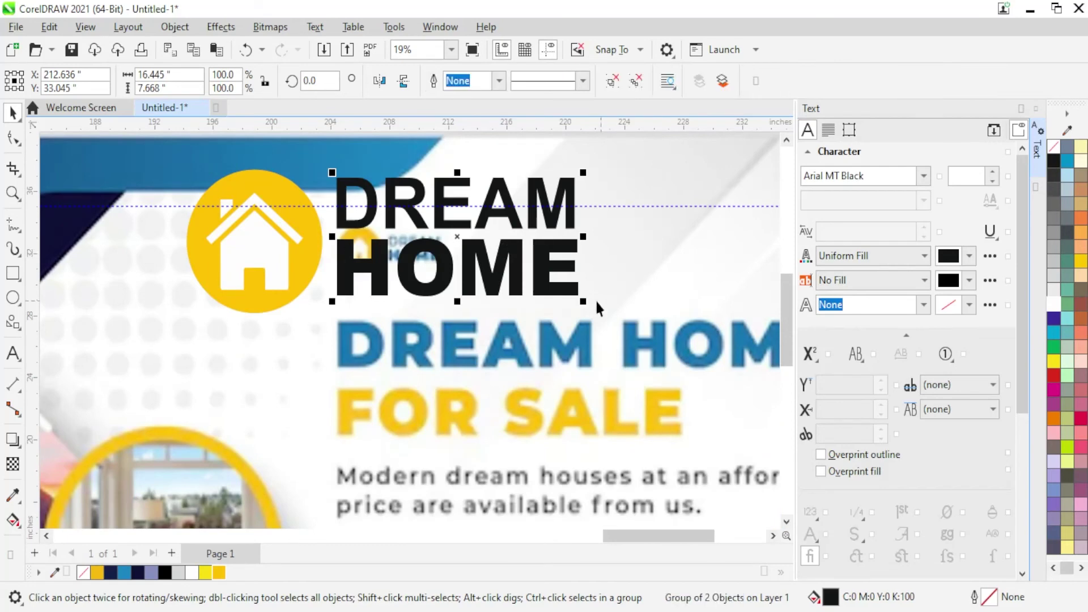
pyautogui.moveTo(582, 306); pyautogui.dragTo(603, 317)
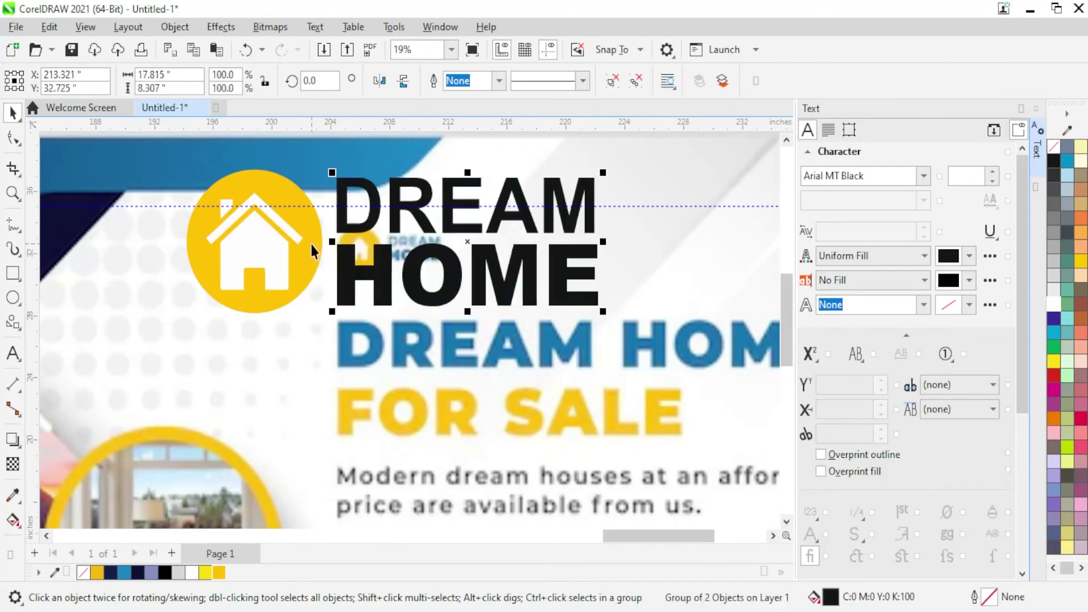
pyautogui.keyDown('shift'); pyautogui.click(310, 243); pyautogui.keyUp('shift')
# Group the house logo with DREAM HOME and move it onto the left banner
pyautogui.click(394, 332)
pyautogui.scroll(-2, 318, 334)
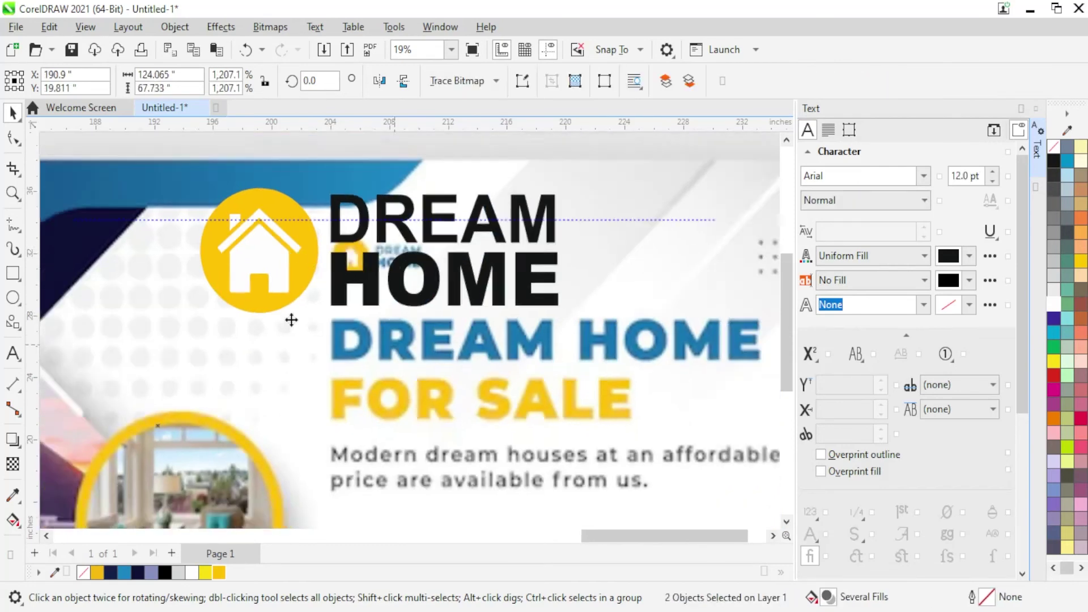
pyautogui.scroll(-2, 504, 230)
pyautogui.moveTo(515, 179); pyautogui.dragTo(331, 361)
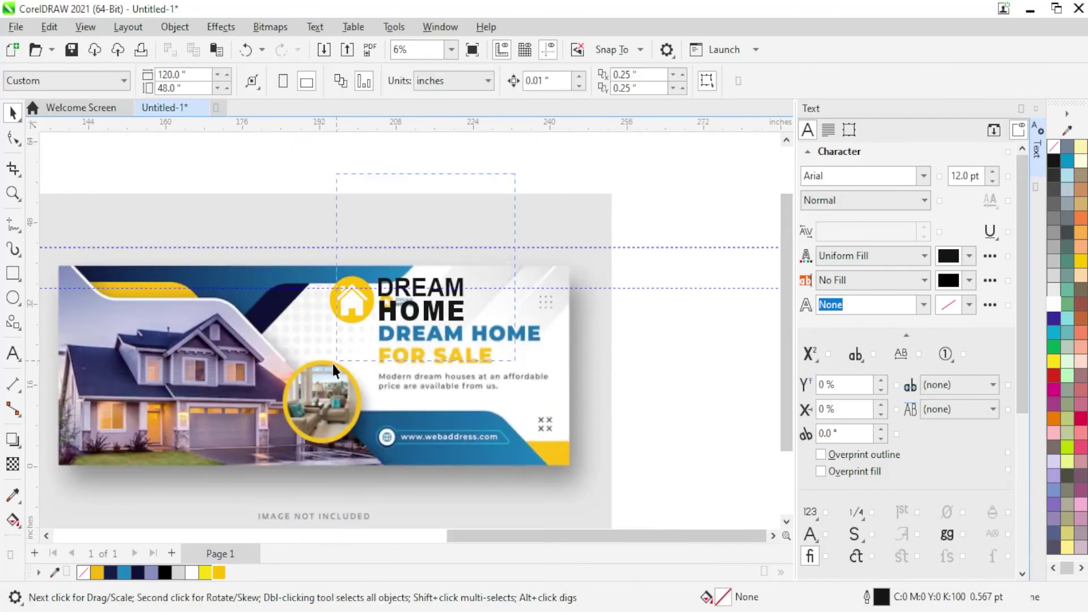
pyautogui.scroll(-1, 478, 319)
pyautogui.hotkey('ctrl', 'g')
pyautogui.moveTo(453, 314); pyautogui.dragTo(170, 286)
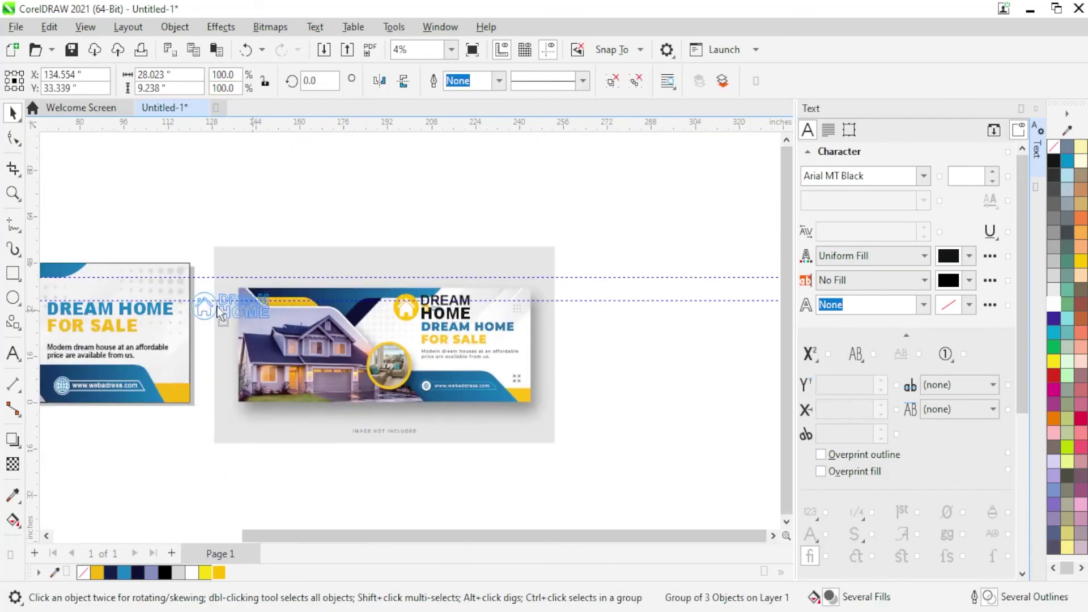
# Shrink the logo group to fit the banner and reposition it on the left
pyautogui.scroll(1, 123, 279)
pyautogui.scroll(3, 128, 281)
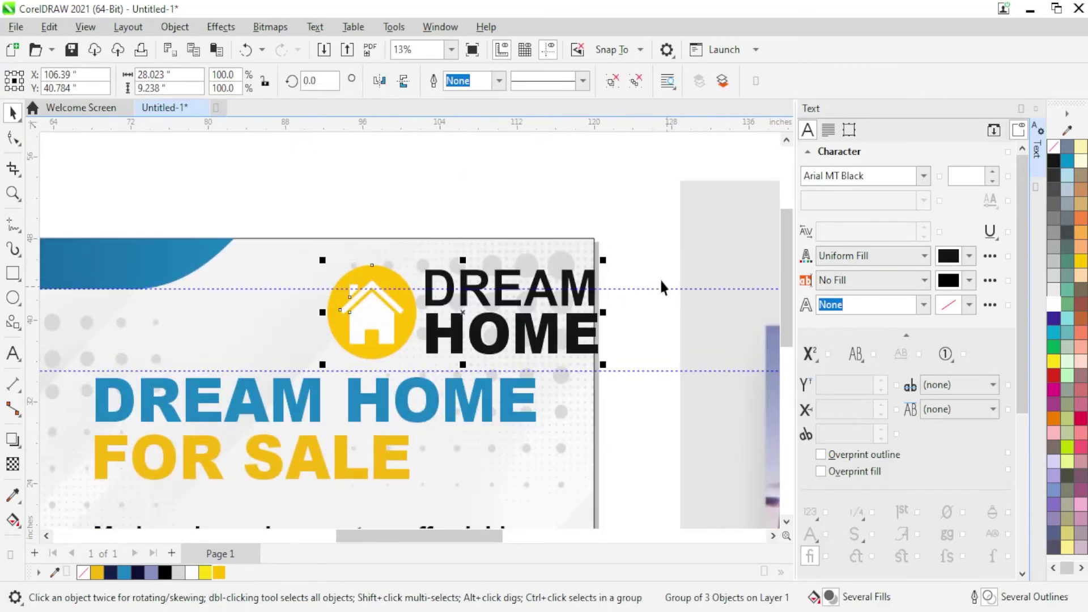
pyautogui.moveTo(603, 260); pyautogui.dragTo(477, 307)
pyautogui.scroll(-3, 700, 409)
pyautogui.scroll(2, 701, 409)
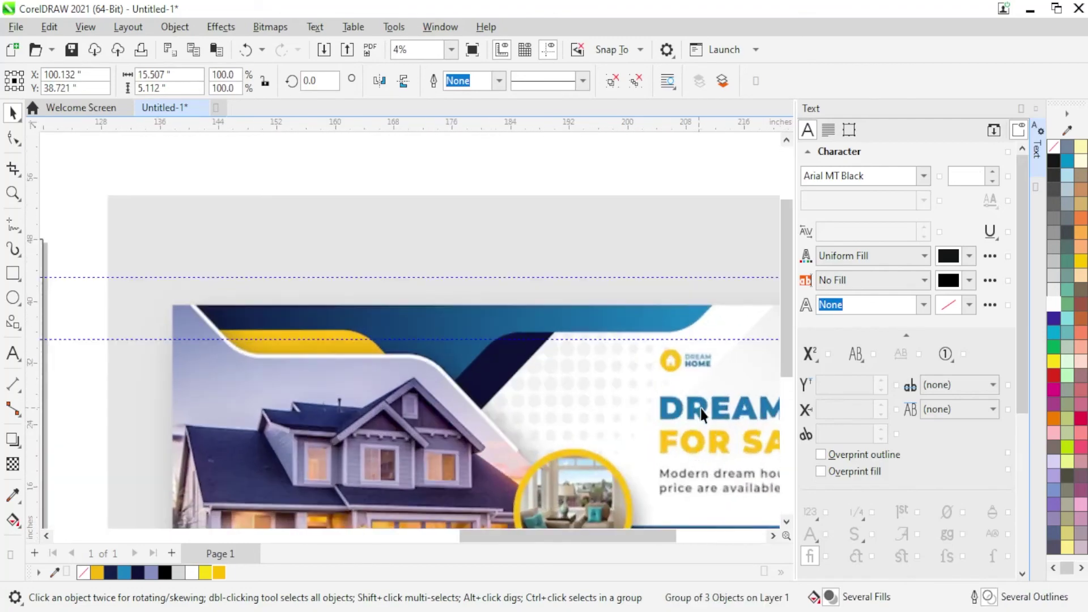
pyautogui.scroll(1, 731, 371)
pyautogui.scroll(-2, 730, 363)
pyautogui.scroll(2, 376, 320)
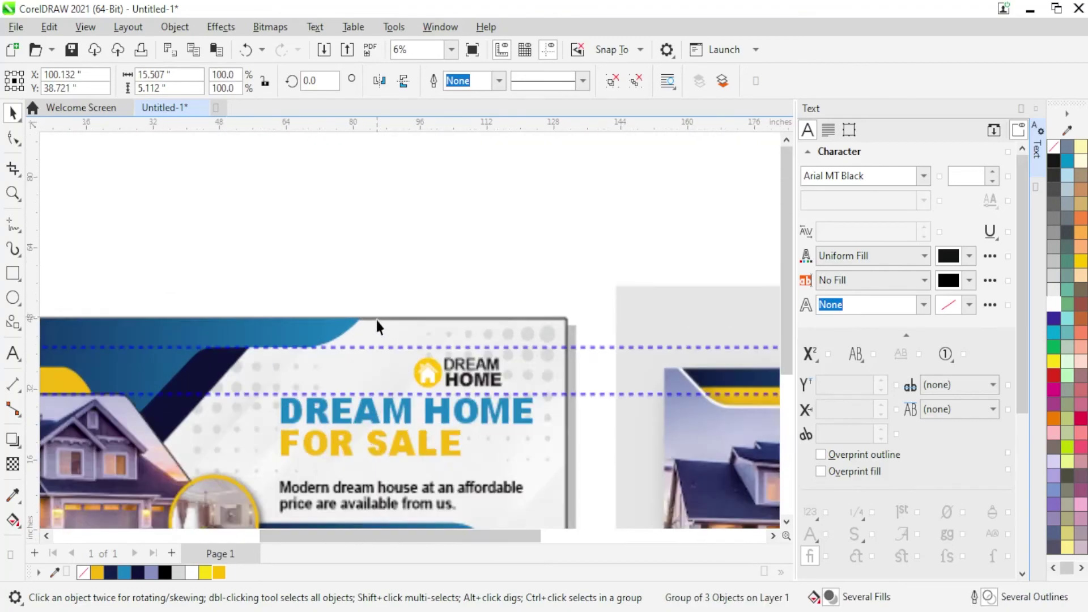
pyautogui.scroll(1, 468, 368)
pyautogui.moveTo(467, 368); pyautogui.dragTo(255, 363)
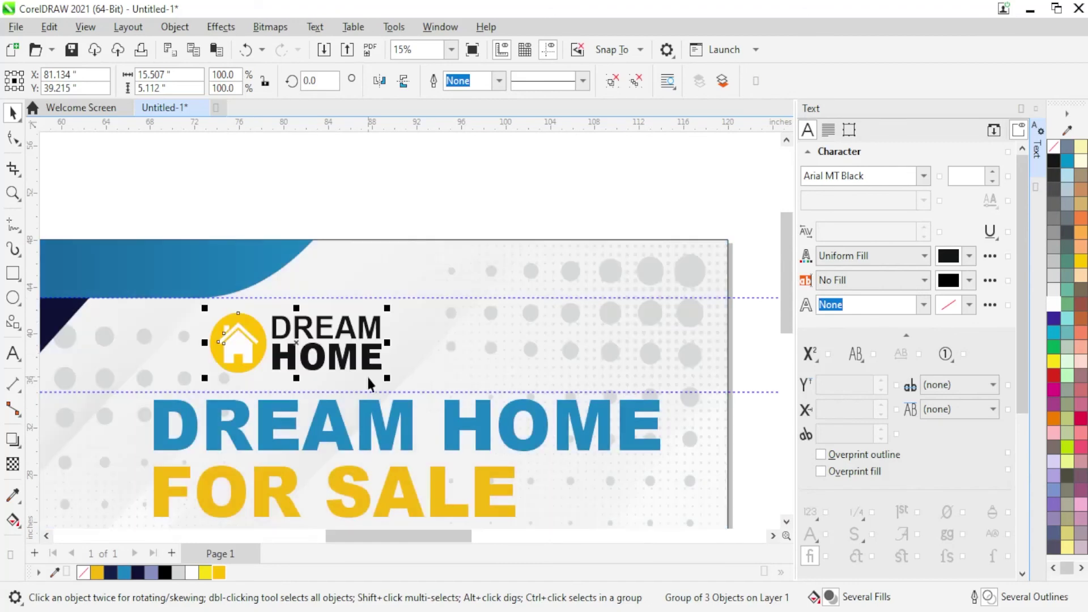
# Scale the logo down to about two-thirds and set it just above the headline
pyautogui.scroll(-3, 145, 366)
pyautogui.scroll(4, 156, 372)
pyautogui.scroll(1, 164, 364)
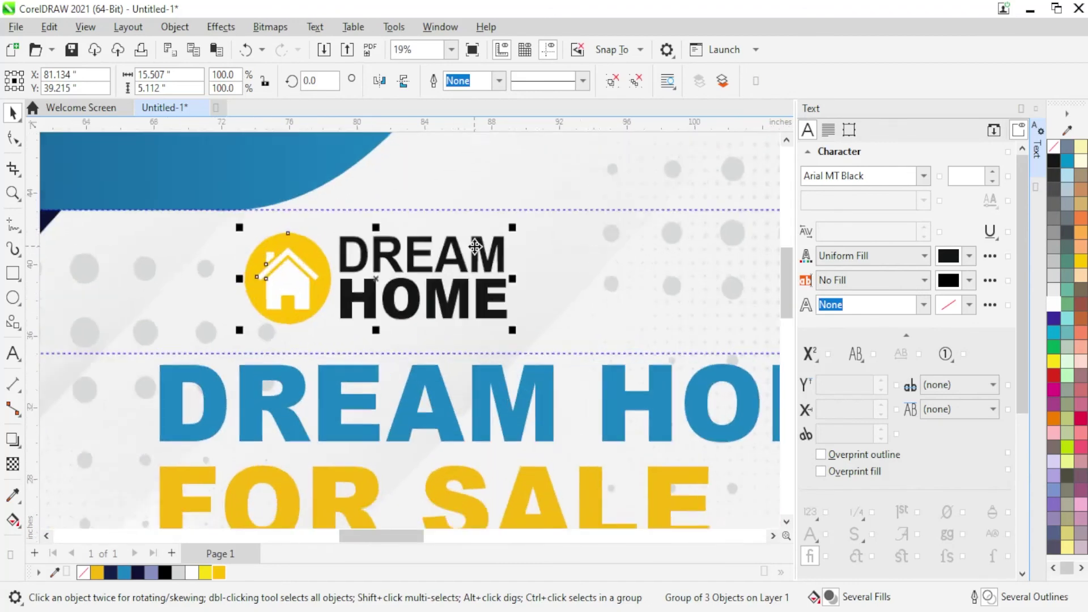
pyautogui.moveTo(524, 227); pyautogui.dragTo(515, 297)
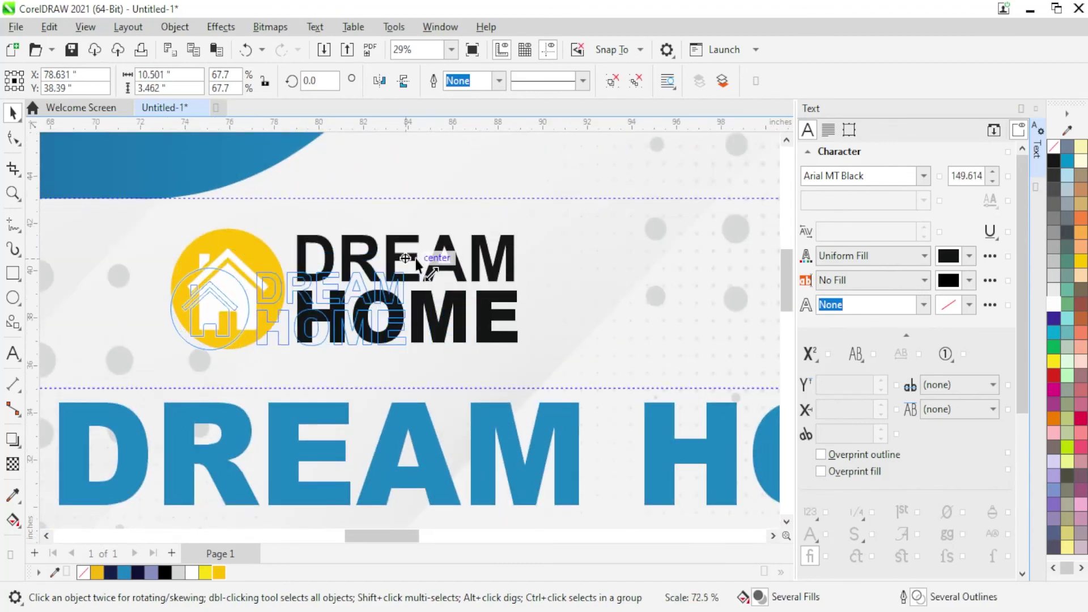
pyautogui.scroll(-2, 515, 298)
pyautogui.scroll(2, 515, 297)
pyautogui.moveTo(573, 337); pyautogui.dragTo(539, 326)
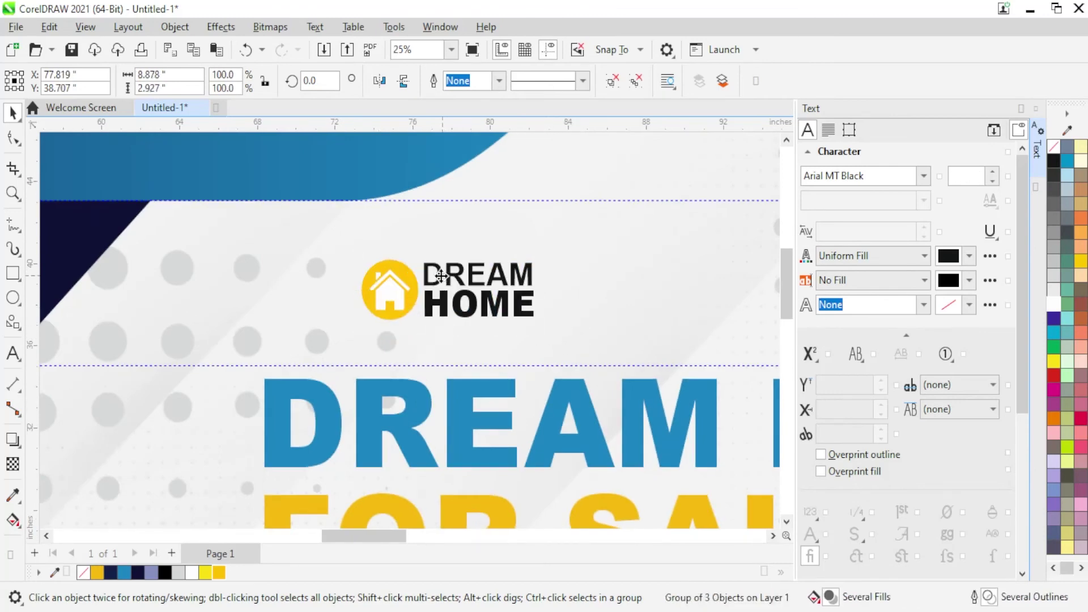
pyautogui.moveTo(448, 276); pyautogui.dragTo(353, 287)
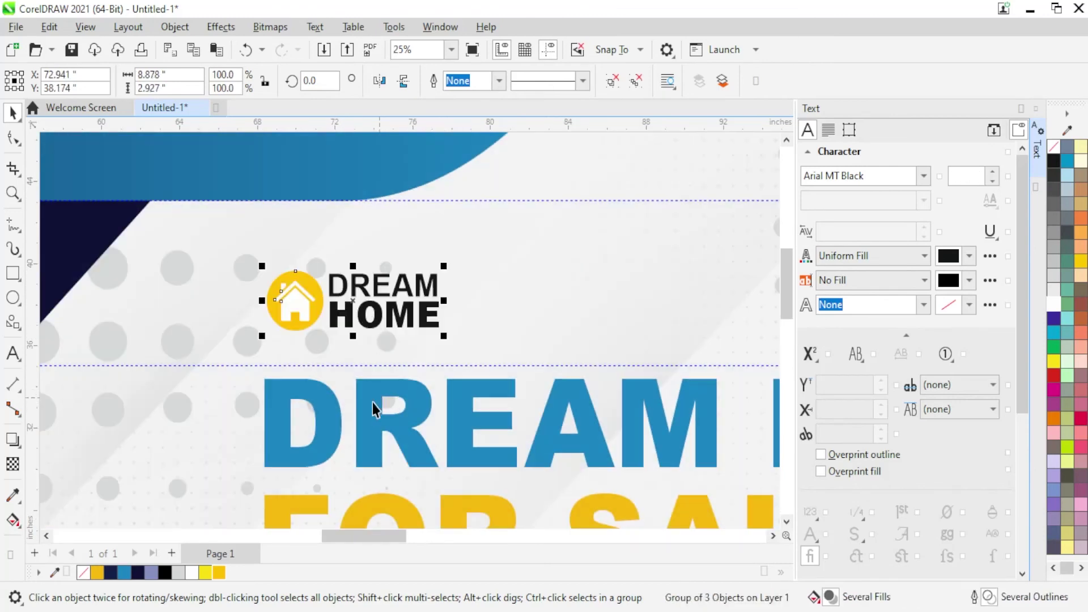
# Ungroup the logo and colour its DREAM HOME lettering with the headline blue
pyautogui.click(373, 402)
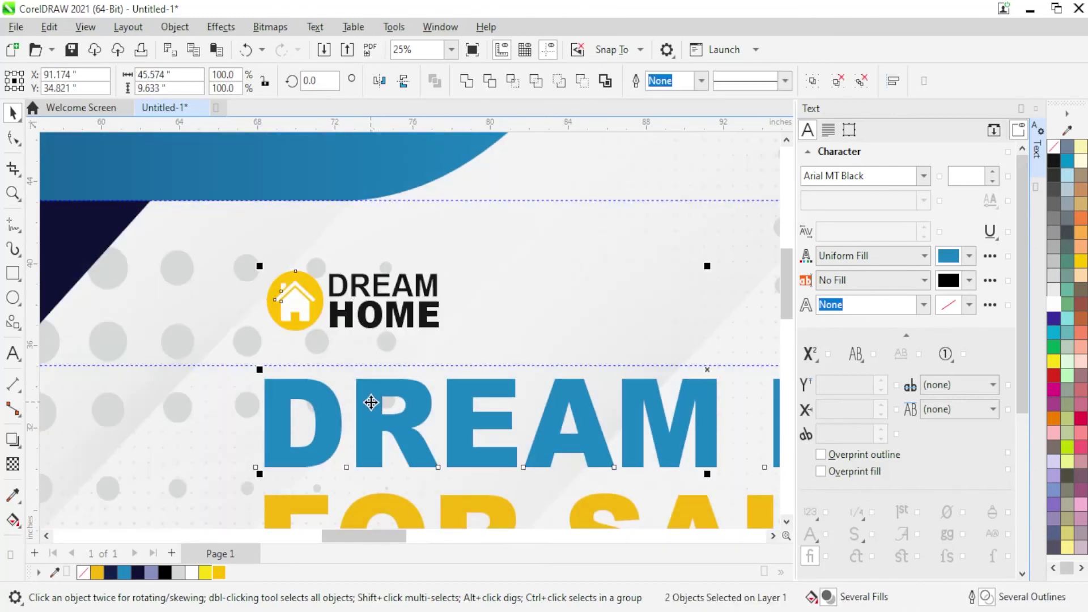
pyautogui.click(331, 295)
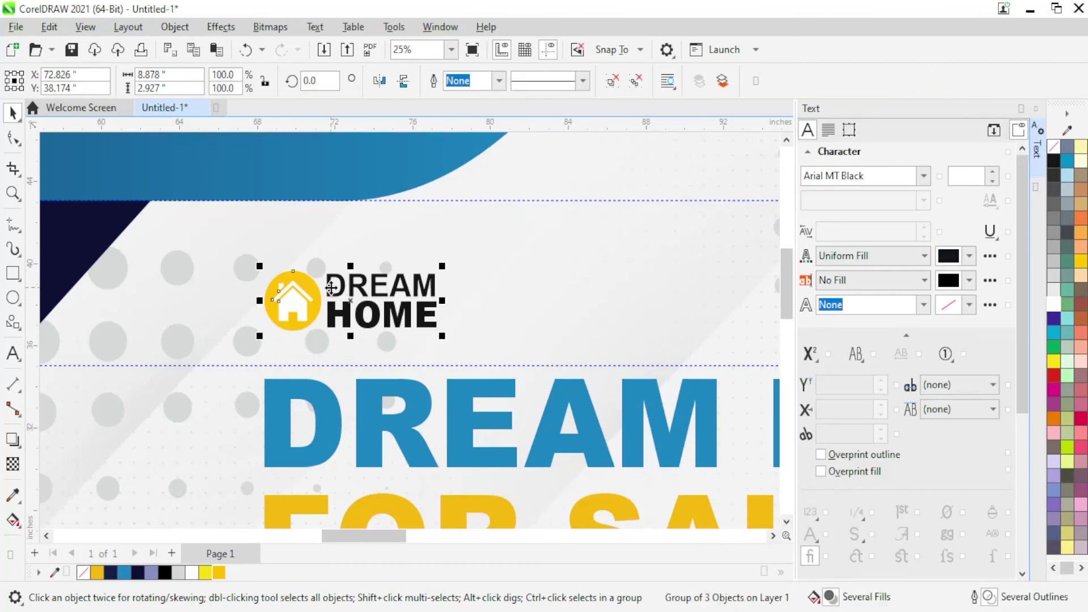
pyautogui.rightClick(328, 295)
pyautogui.click(374, 163)
pyautogui.click(401, 314)
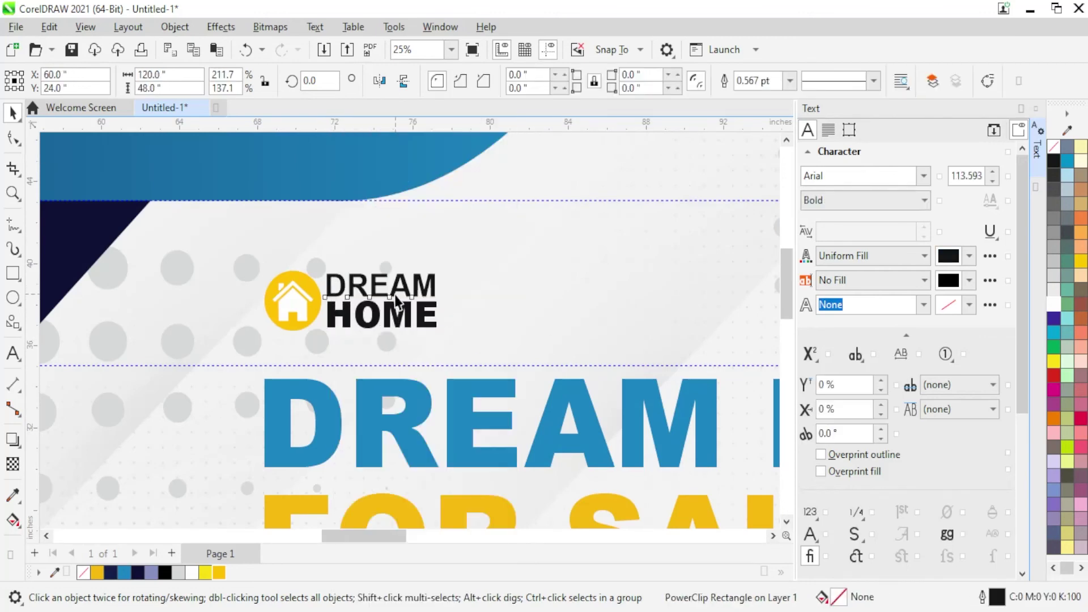
pyautogui.click(124, 572)
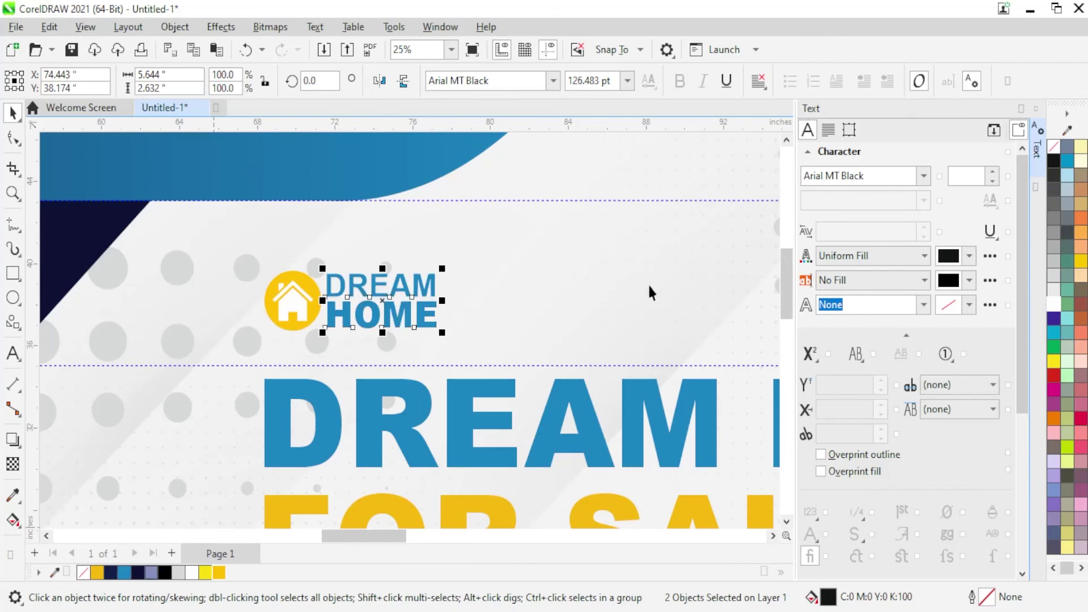
# Select the FOR SALE headline, then the yellow shape at bottom right
pyautogui.click(260, 307)
pyautogui.scroll(-1, 260, 307)
pyautogui.scroll(-2, 364, 407)
pyautogui.click(377, 437)
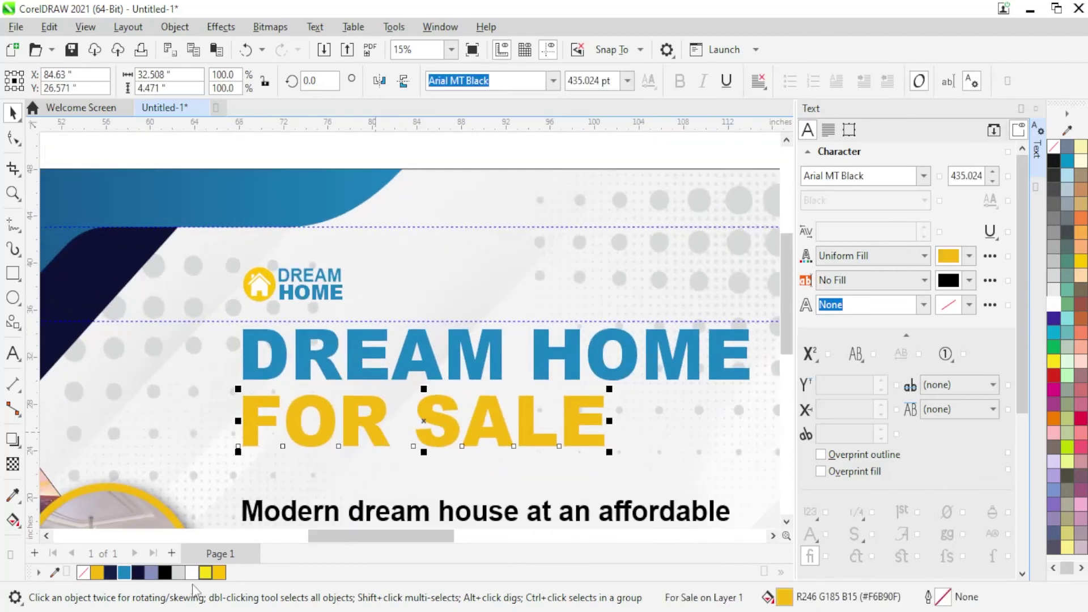
pyautogui.scroll(-1, 327, 284)
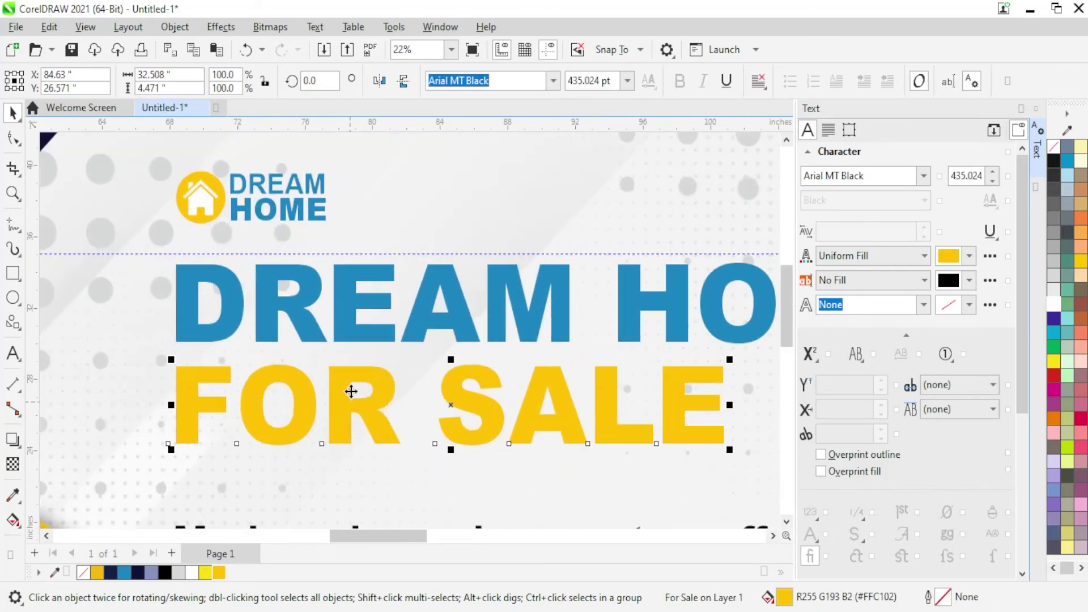
pyautogui.scroll(-2, 352, 388)
pyautogui.scroll(-1, 325, 275)
pyautogui.scroll(1, 459, 407)
pyautogui.click(458, 407)
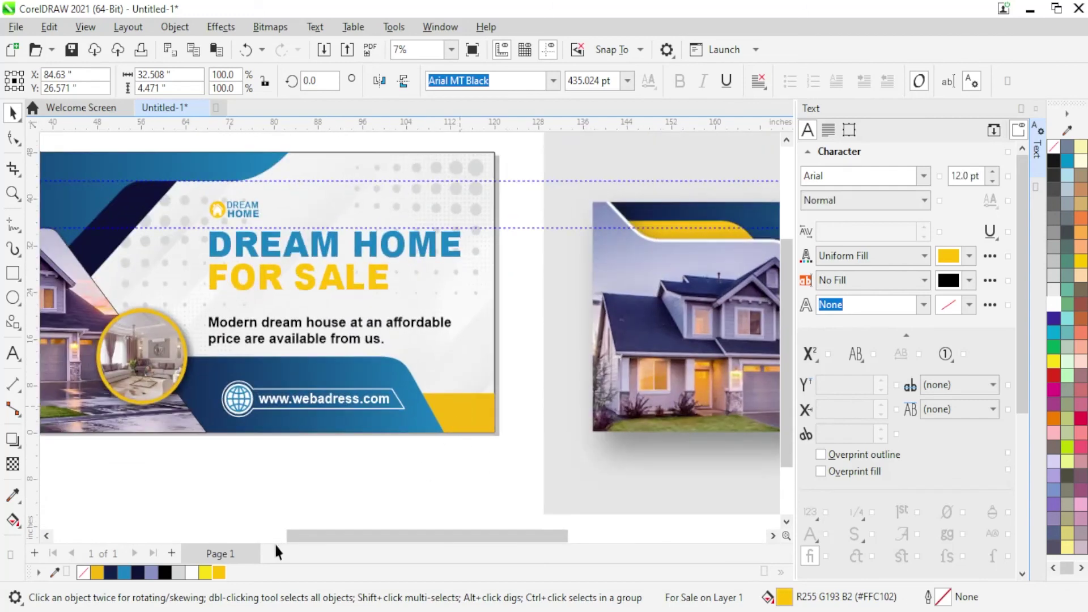
pyautogui.scroll(-2, 550, 427)
pyautogui.click(534, 427)
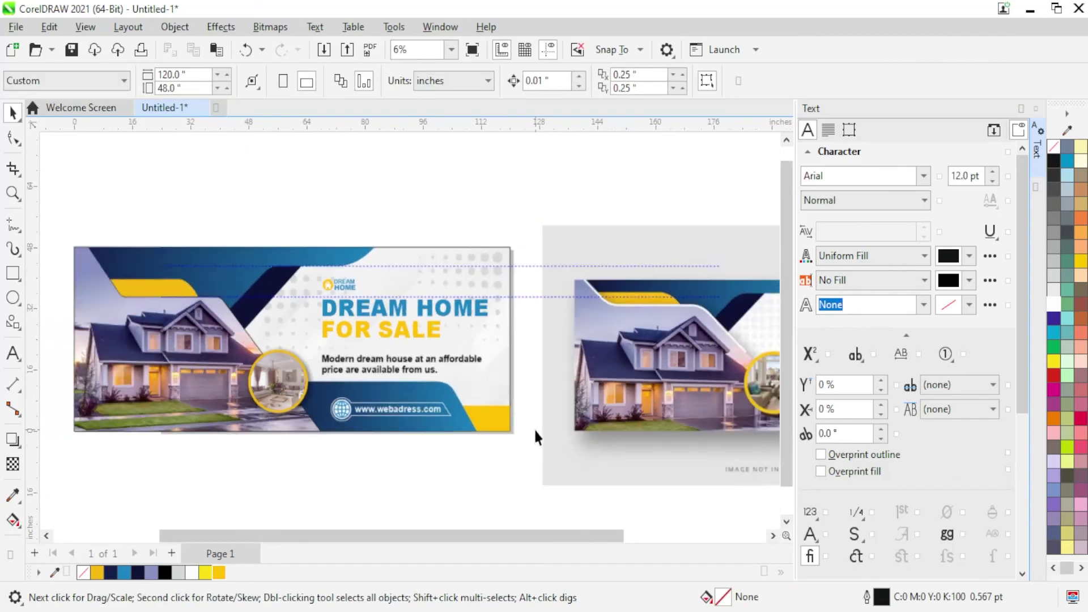
pyautogui.scroll(-1, 356, 385)
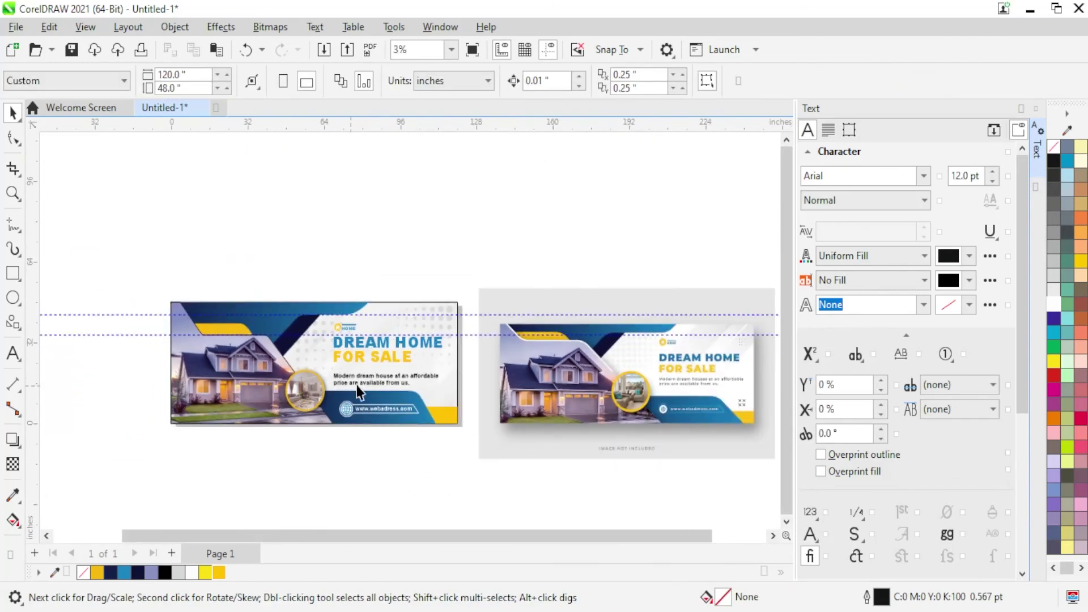
pyautogui.click(447, 398)
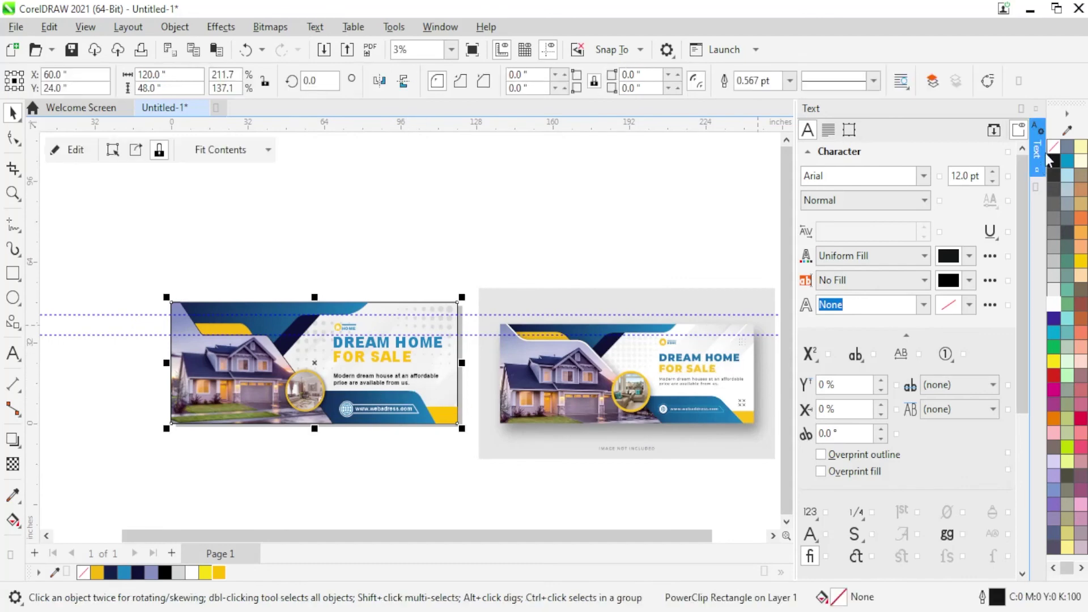
pyautogui.click(432, 448)
pyautogui.scroll(1, 439, 445)
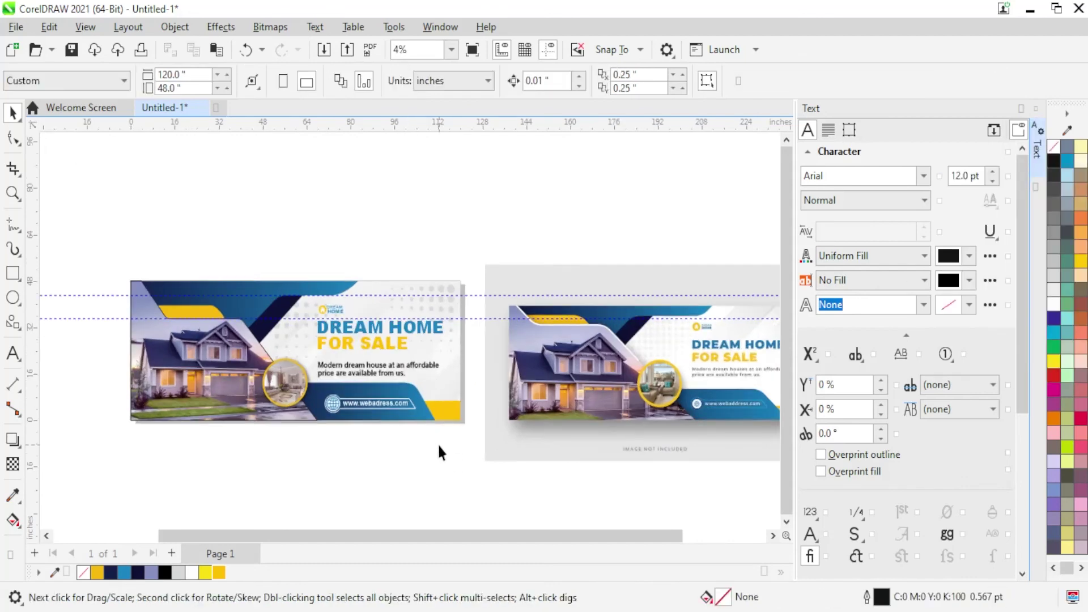
pyautogui.scroll(-1, 383, 419)
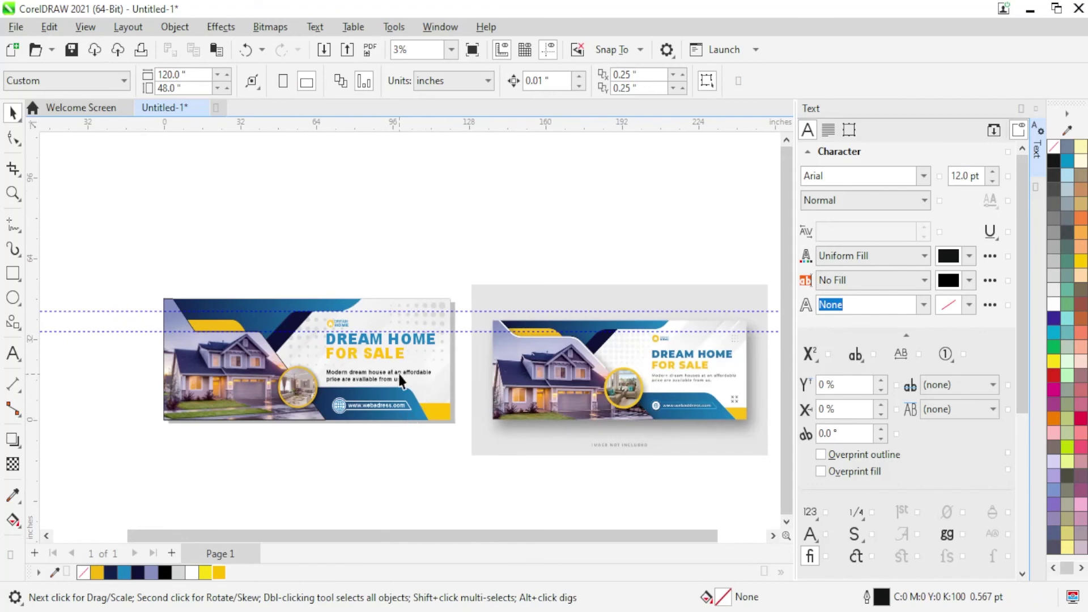
pyautogui.scroll(1, 323, 347)
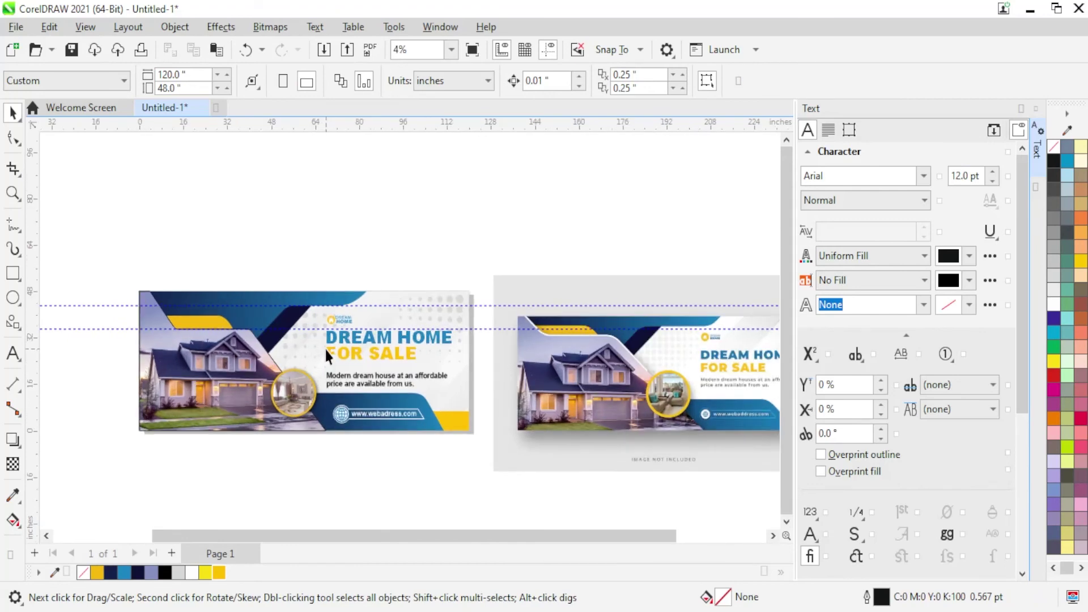
pyautogui.scroll(2, 251, 341)
pyautogui.click(125, 345)
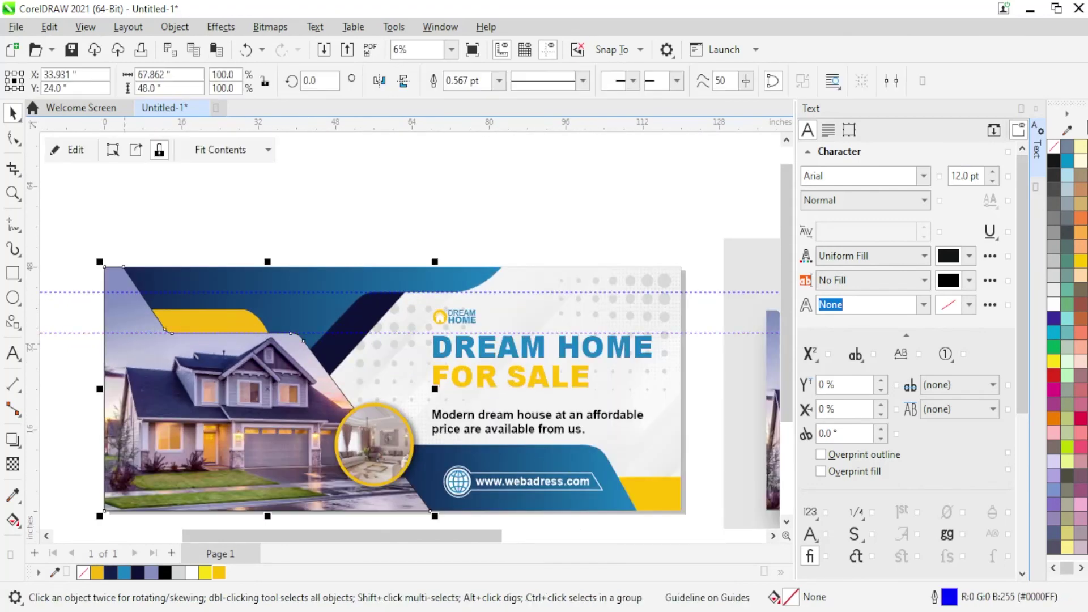
pyautogui.rightClick(1058, 154)
pyautogui.click(405, 184)
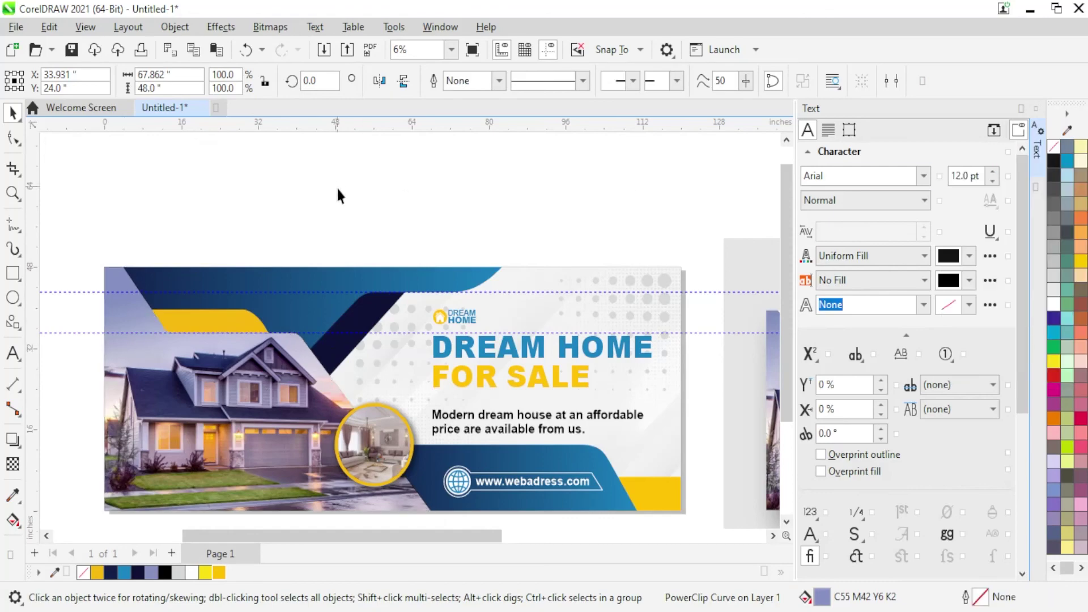
pyautogui.scroll(-2, 197, 240)
pyautogui.scroll(1, 481, 393)
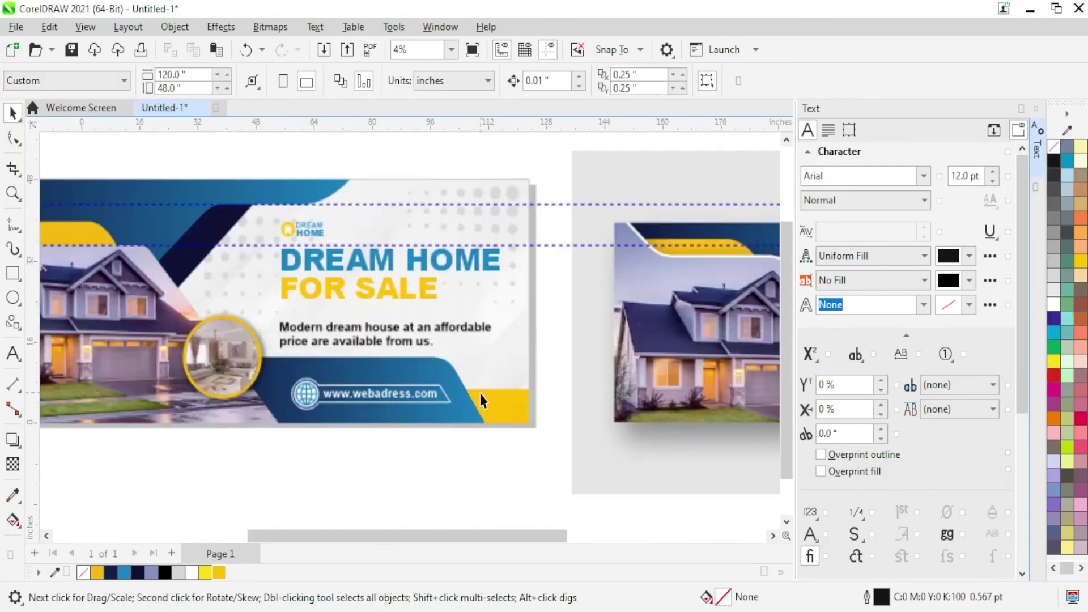
pyautogui.scroll(2, 450, 400)
pyautogui.scroll(-2, 481, 399)
pyautogui.scroll(-1, 508, 399)
pyautogui.scroll(-1, 240, 417)
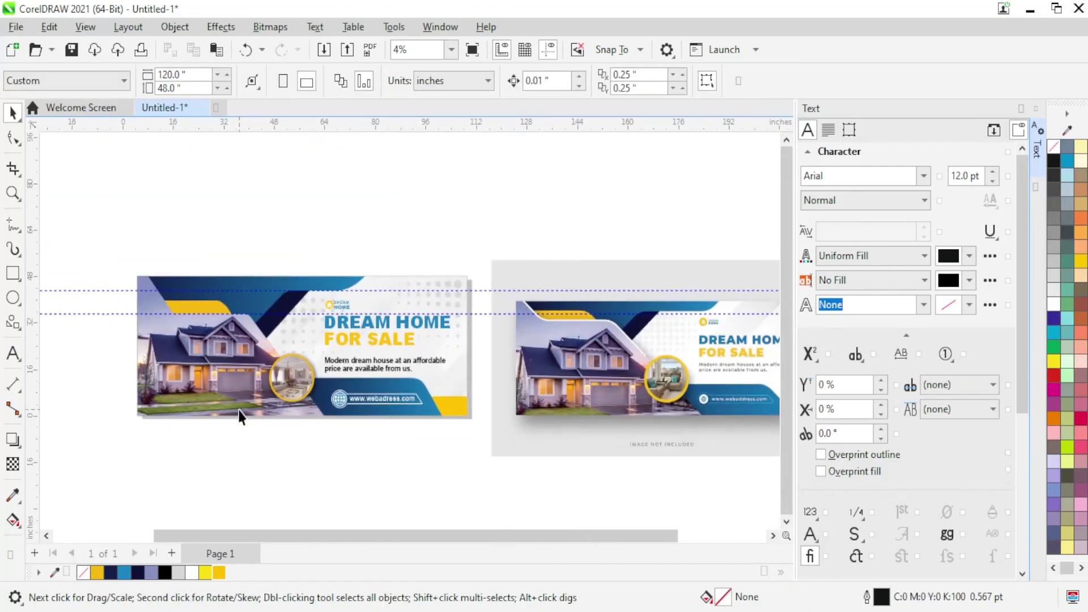
pyautogui.scroll(-1, 239, 417)
pyautogui.scroll(1, 745, 381)
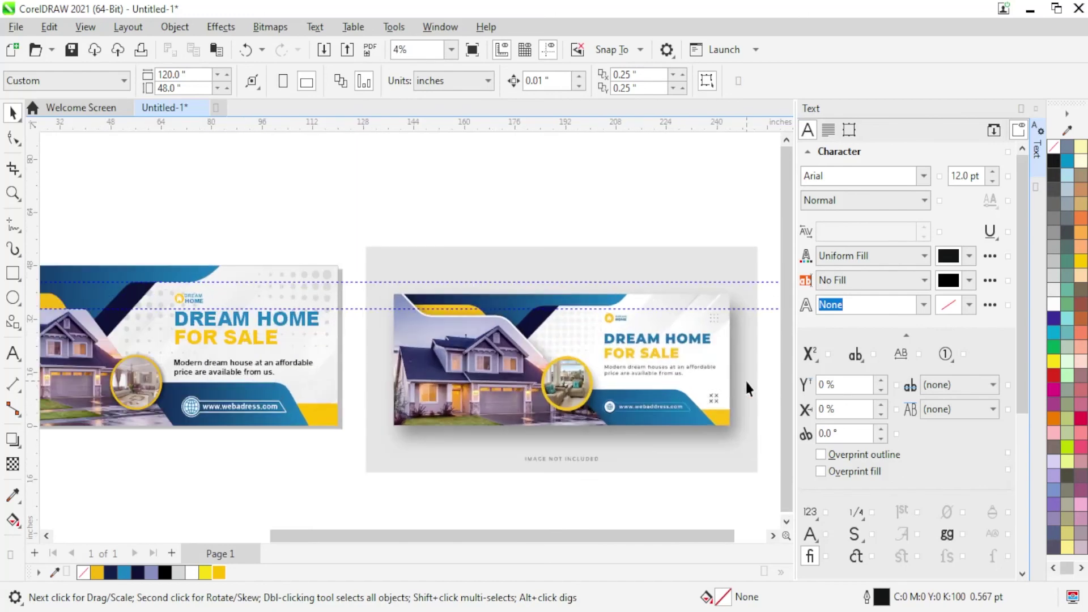
pyautogui.scroll(-1, 745, 382)
pyautogui.moveTo(89, 250); pyautogui.dragTo(736, 503)
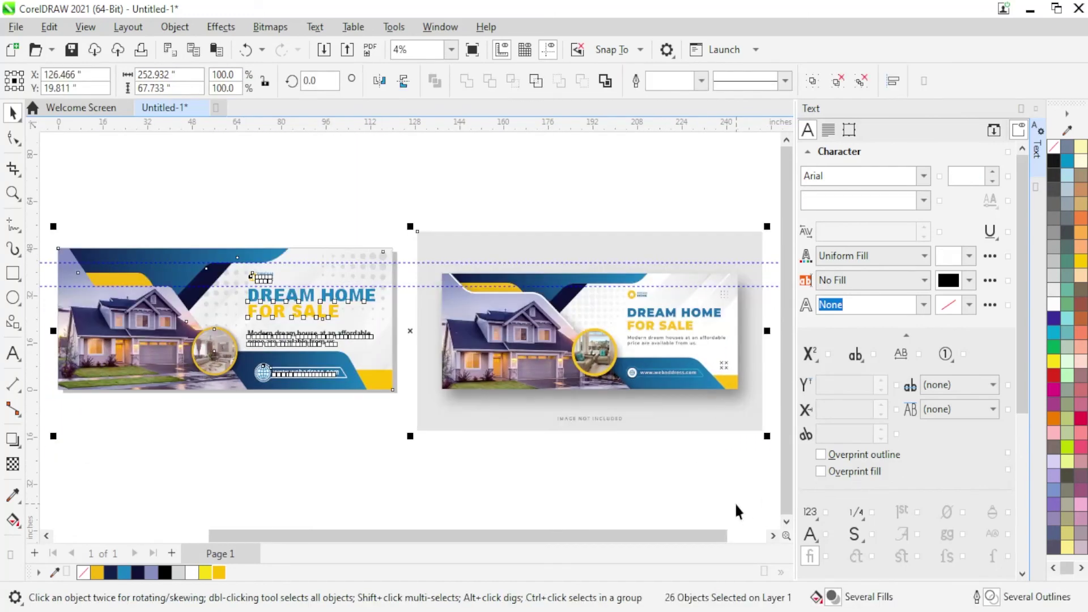
pyautogui.press('F9')
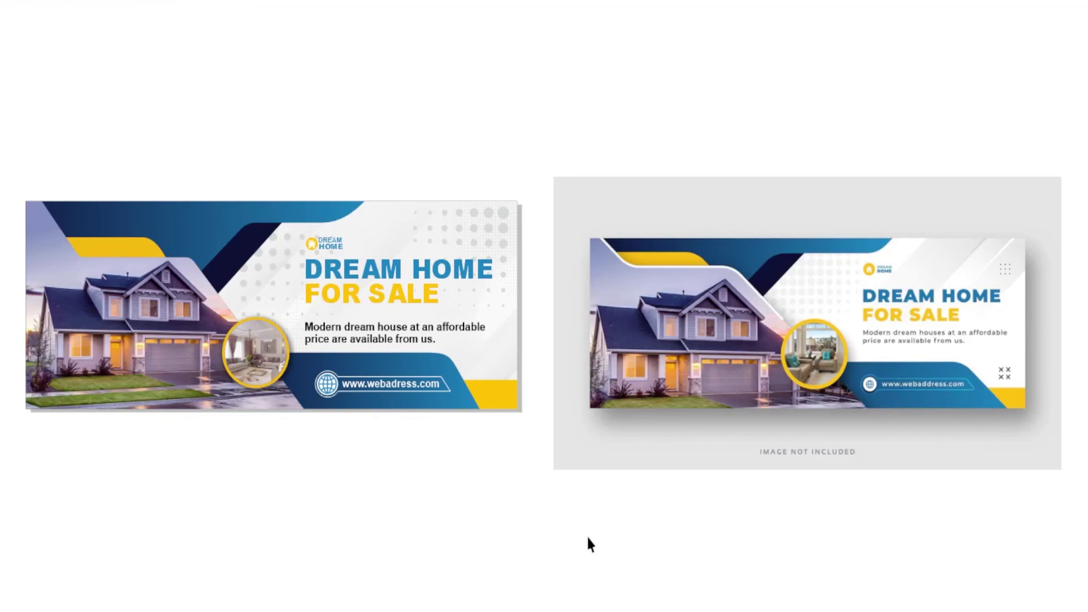
pyautogui.click(588, 537)
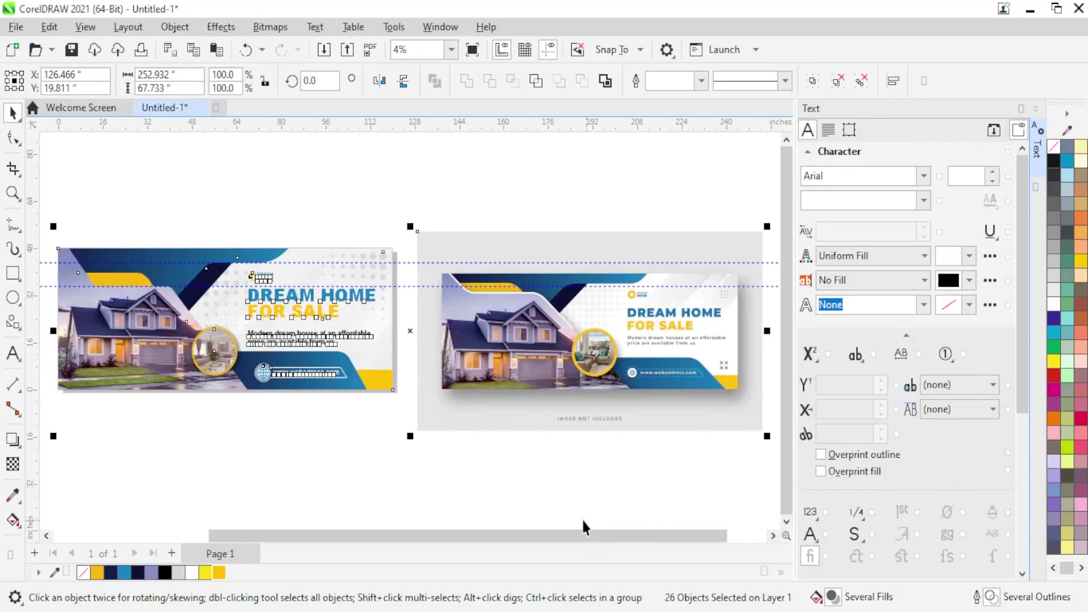
pyautogui.click(91, 382)
# Take the house photo out of its frame and delete the spare purple shape
pyautogui.moveTo(196, 383)
pyautogui.mouseDown()
pyautogui.moveTo(270, 454)
pyautogui.moveTo(290, 456)
pyautogui.mouseUp()
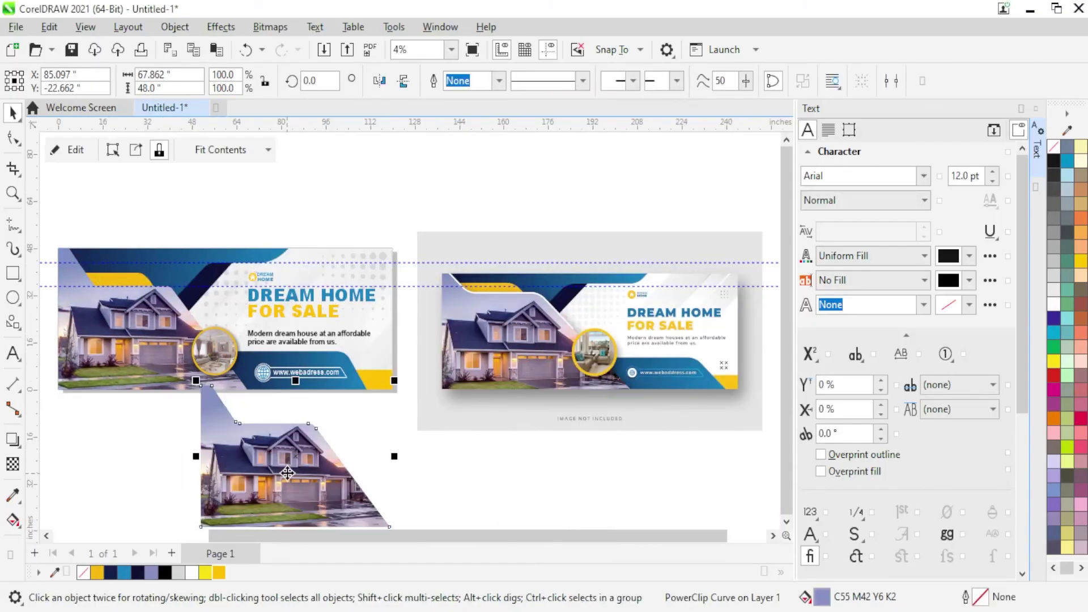
pyautogui.rightClick(290, 456)
pyautogui.click(386, 112)
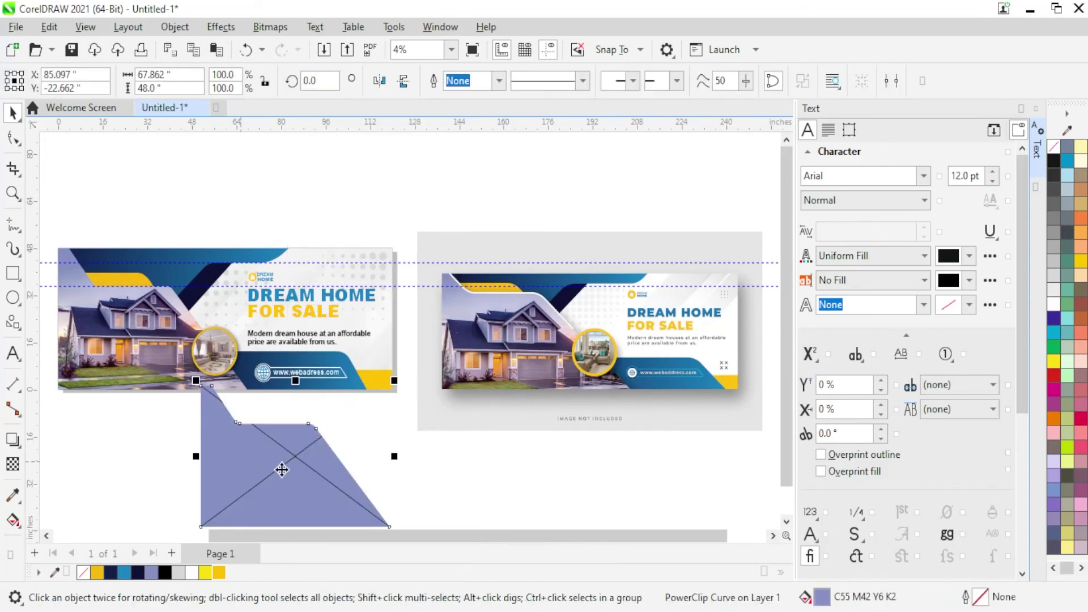
pyautogui.rightClick(311, 481)
pyautogui.moveTo(359, 362)
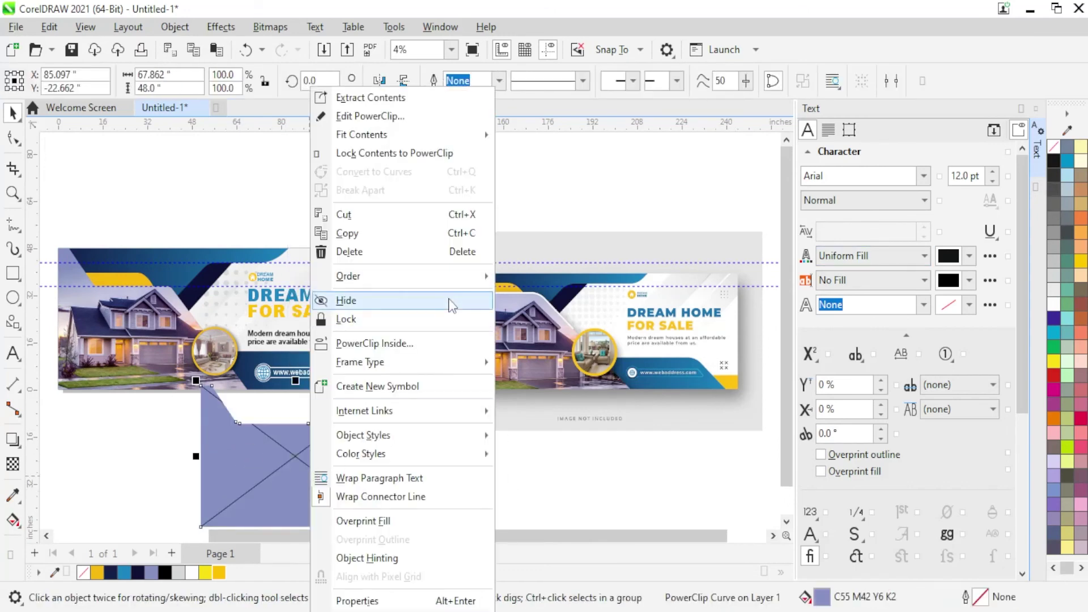
pyautogui.click(552, 407)
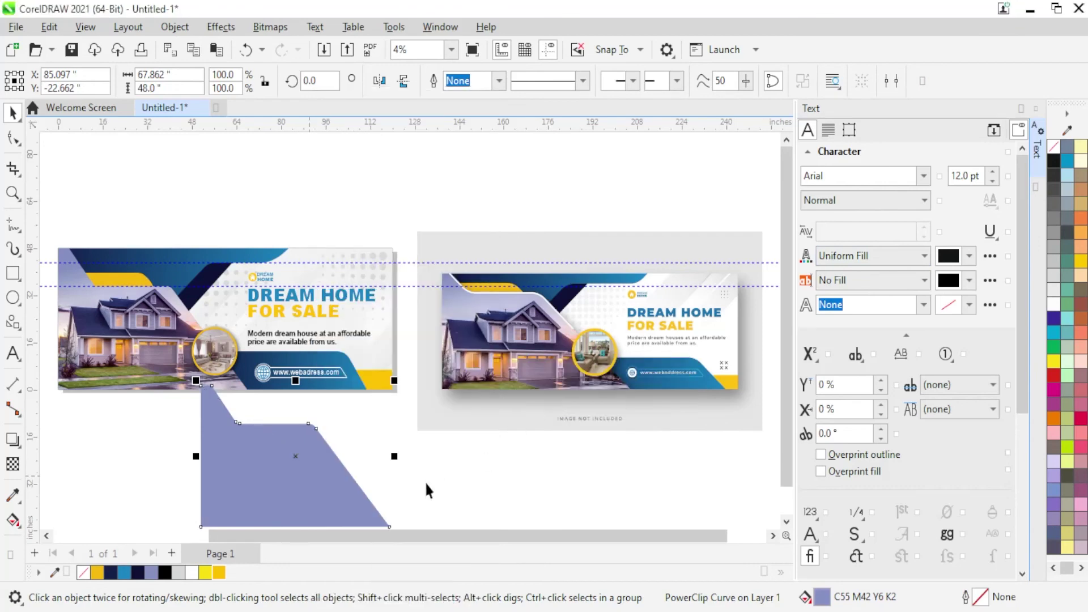
pyautogui.press('Delete')
# Restore the accidentally deleted house photo and nudge its frame slightly up
pyautogui.click(119, 305)
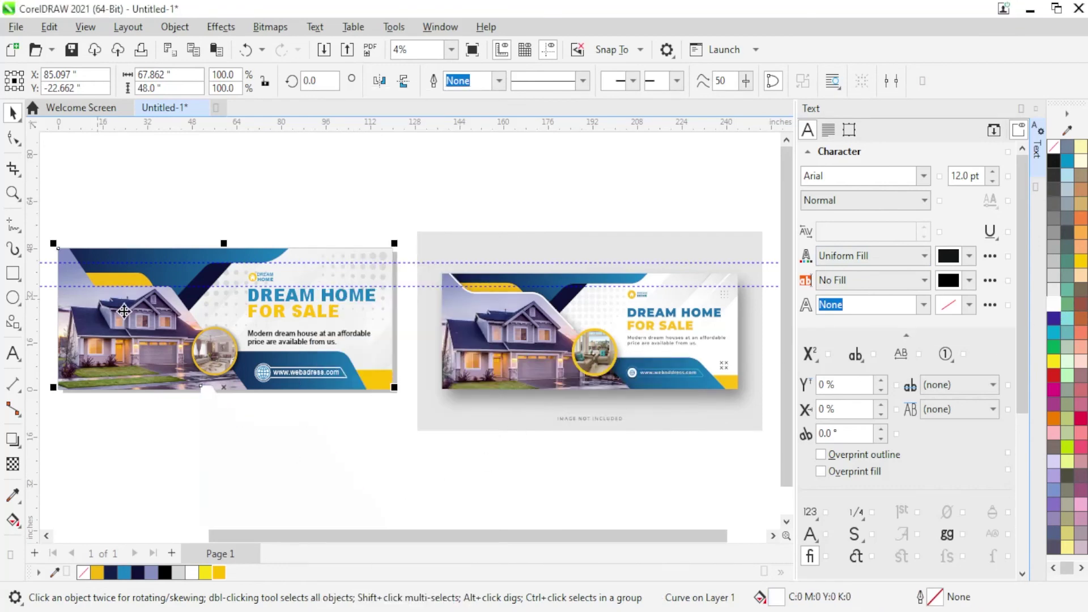
pyautogui.press('Delete')
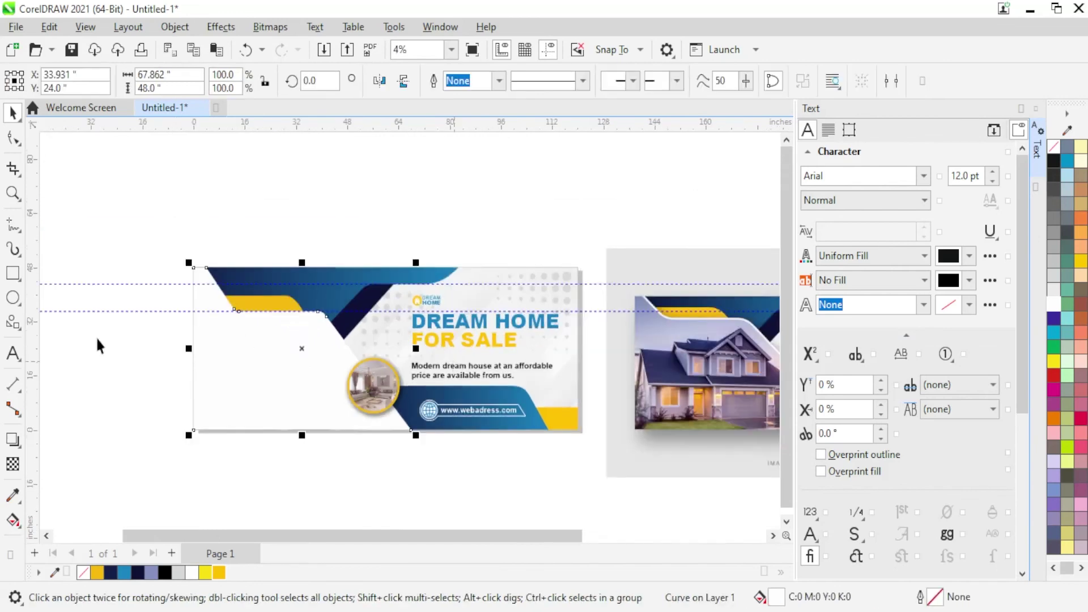
pyautogui.hotkey('ctrl', 'z')
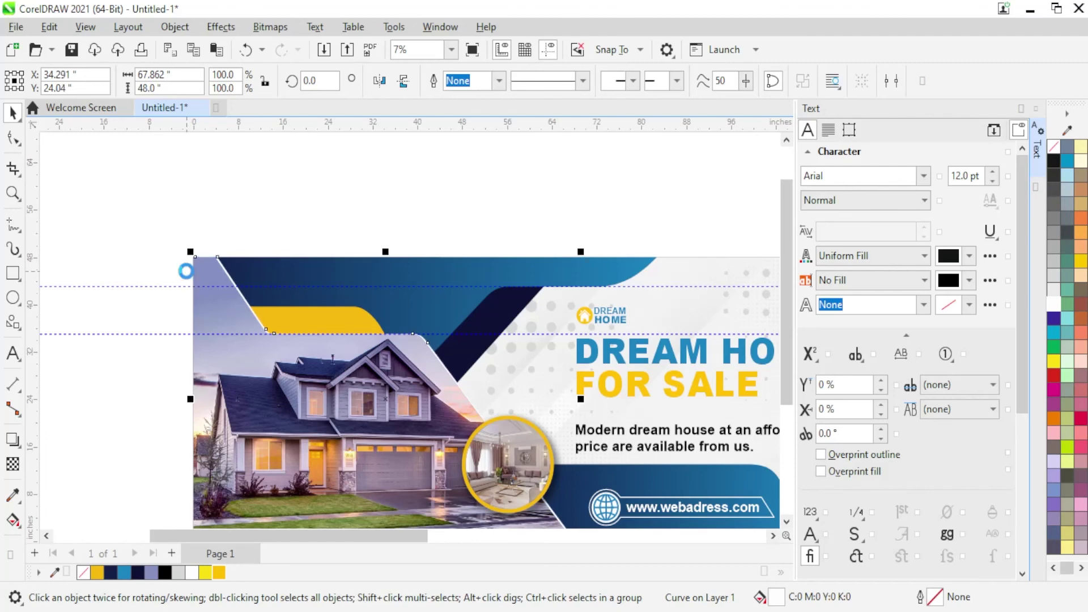
pyautogui.press('Up')
pyautogui.press('Up')
pyautogui.press('Up')
pyautogui.press('Up')
pyautogui.press('Up')
pyautogui.press('Up')
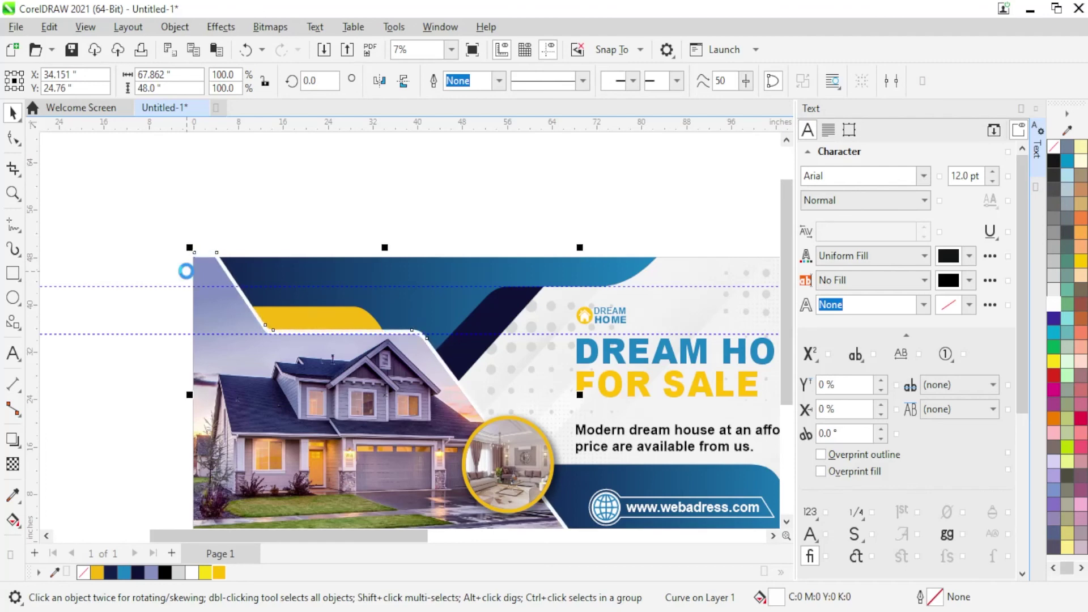
pyautogui.scroll(2, 430, 352)
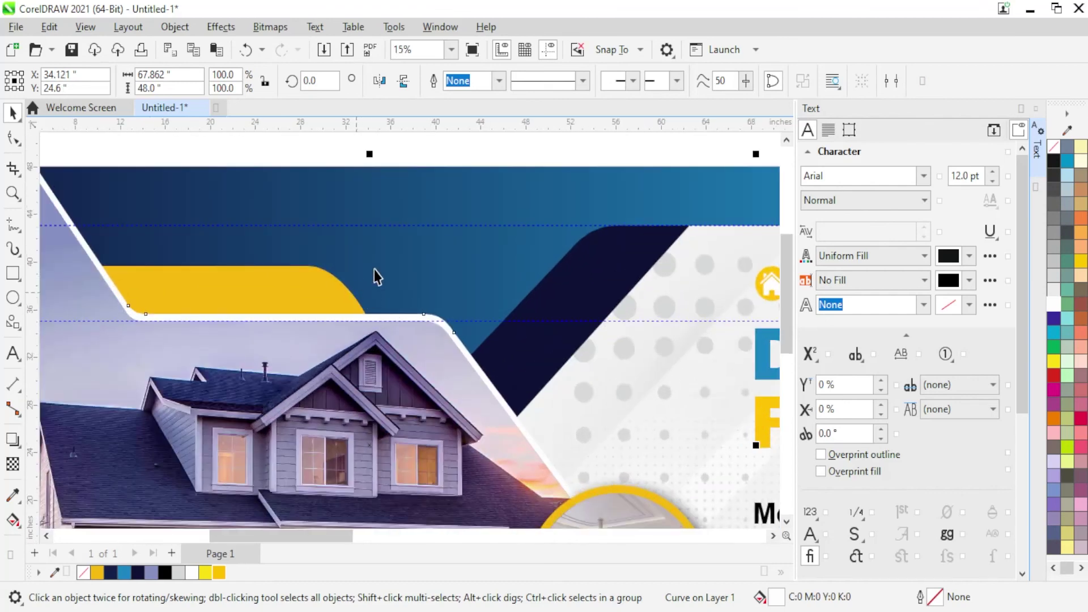
pyautogui.scroll(2, 141, 319)
pyautogui.scroll(-1, 170, 318)
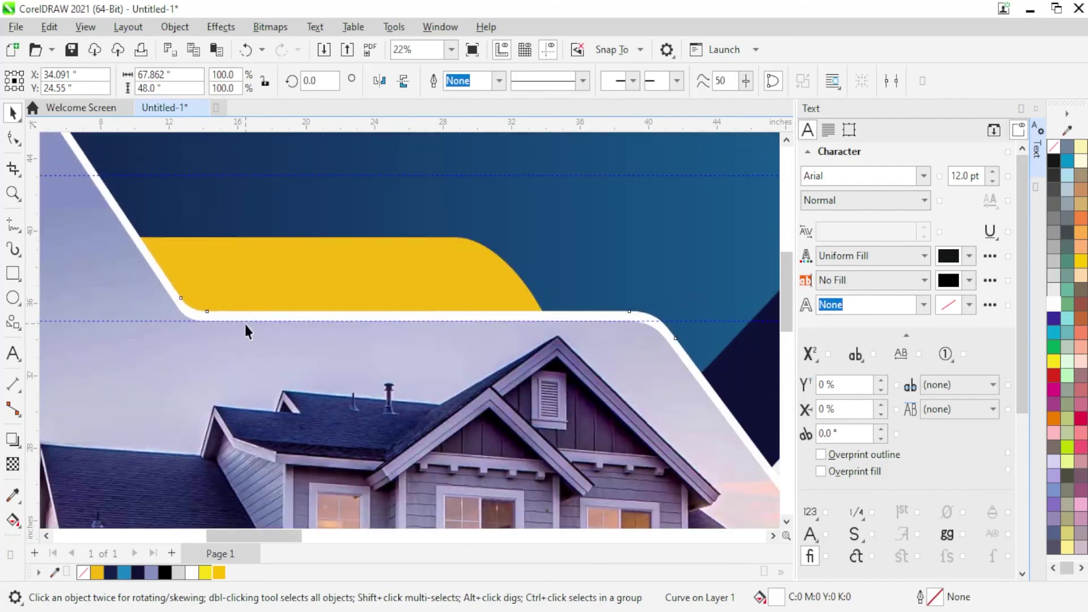
pyautogui.scroll(-2, 245, 324)
# Drag the photo frame's top corner node down to snap at the white stripe intersection
pyautogui.click(14, 140)
pyautogui.scroll(3, 103, 168)
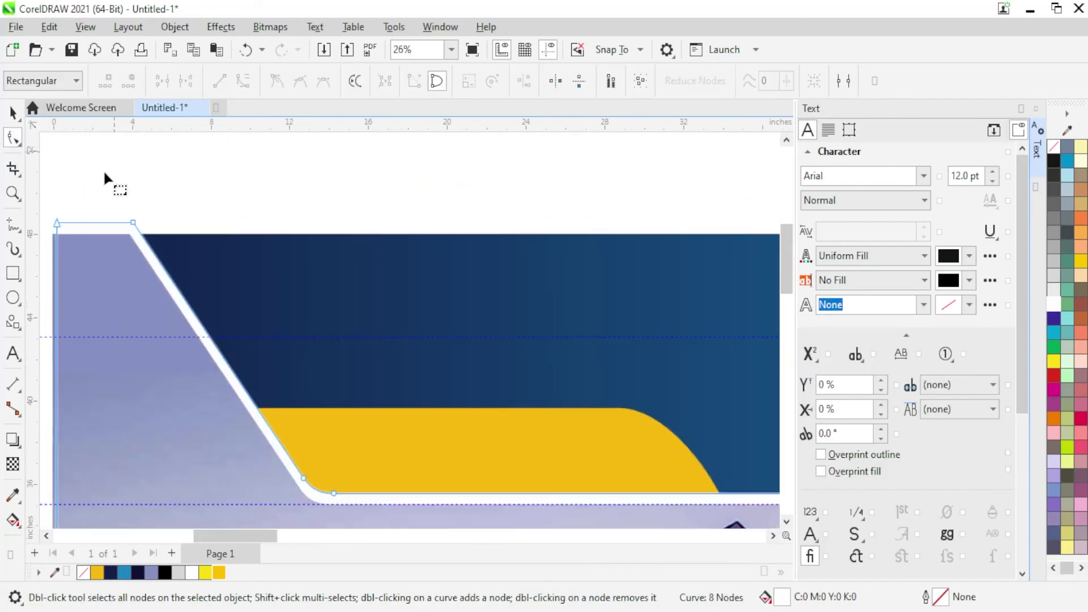
pyautogui.moveTo(46, 190); pyautogui.dragTo(211, 283)
pyautogui.scroll(1, 114, 228)
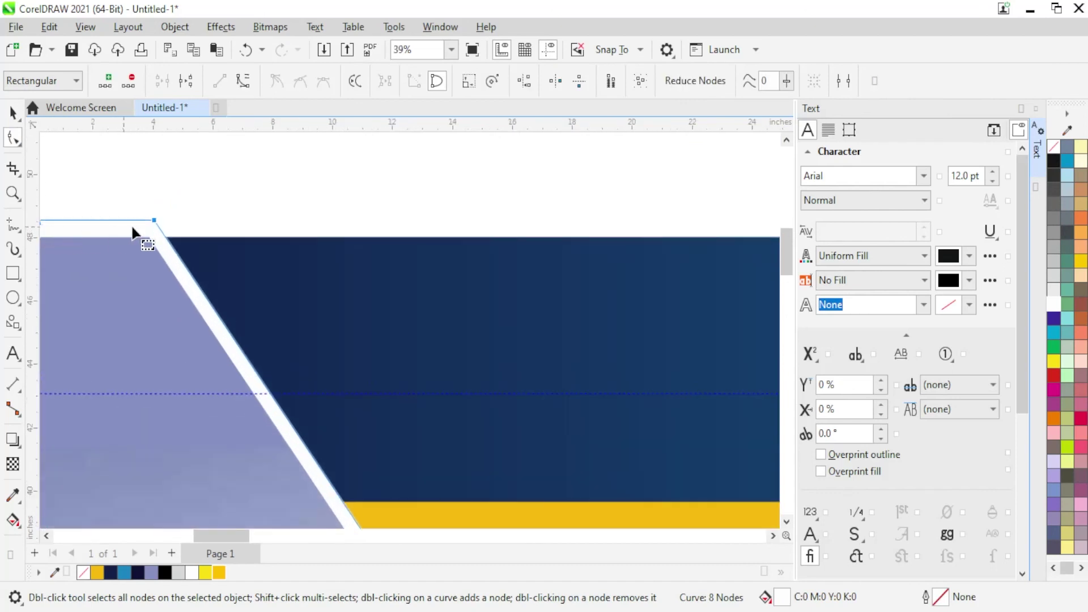
pyautogui.moveTo(154, 216); pyautogui.dragTo(164, 240)
pyautogui.scroll(-2, 213, 249)
pyautogui.click(12, 113)
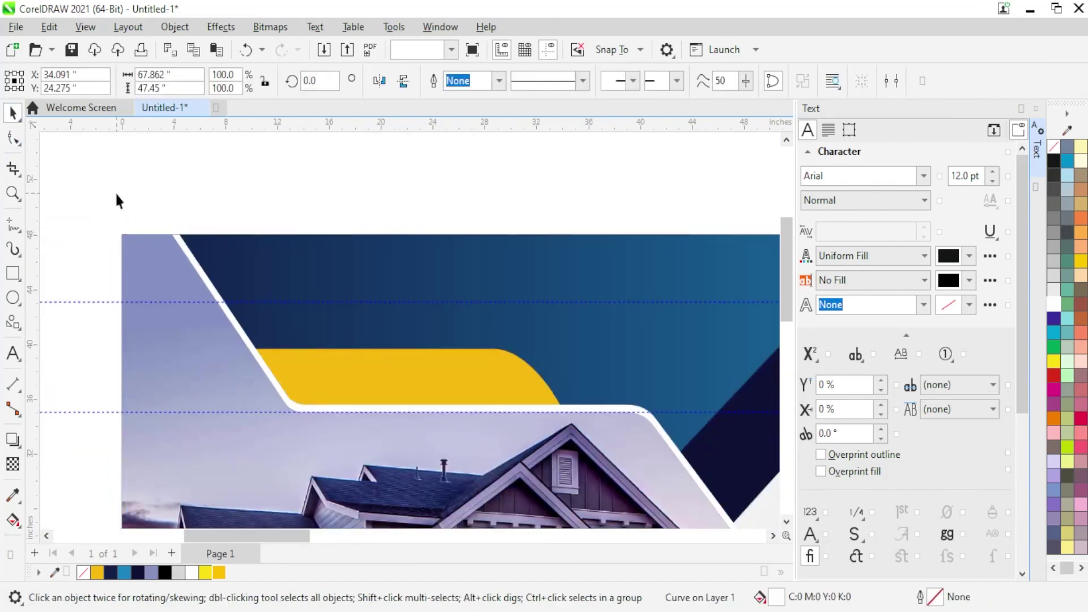
pyautogui.click(114, 191)
pyautogui.scroll(-2, 115, 192)
pyautogui.scroll(-2, 105, 217)
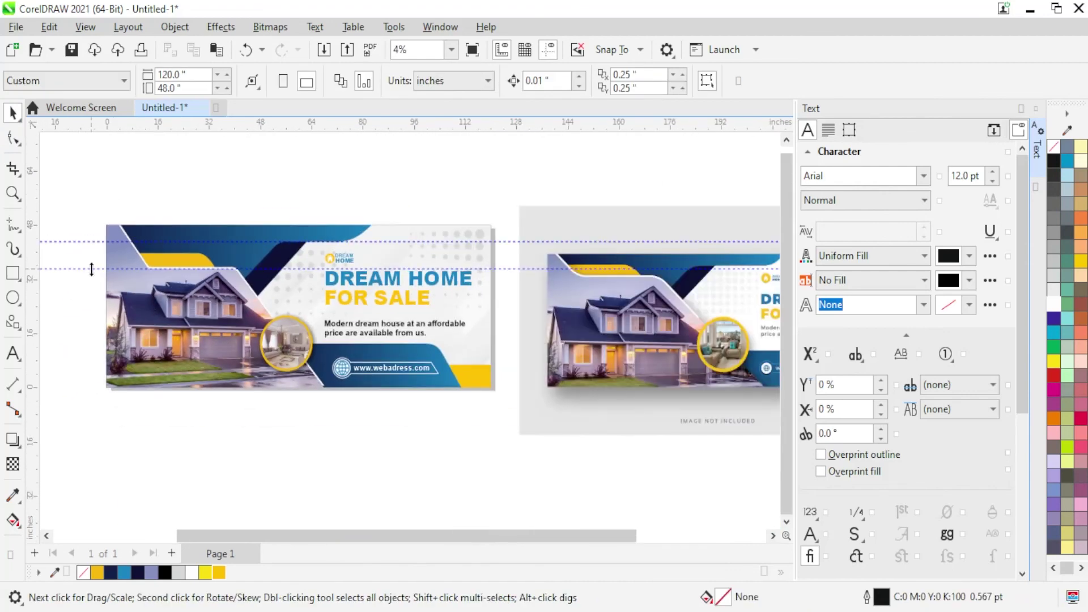
# Scale the DREAM HOME FOR SALE headline up slightly and nudge it down
pyautogui.scroll(1, 485, 244)
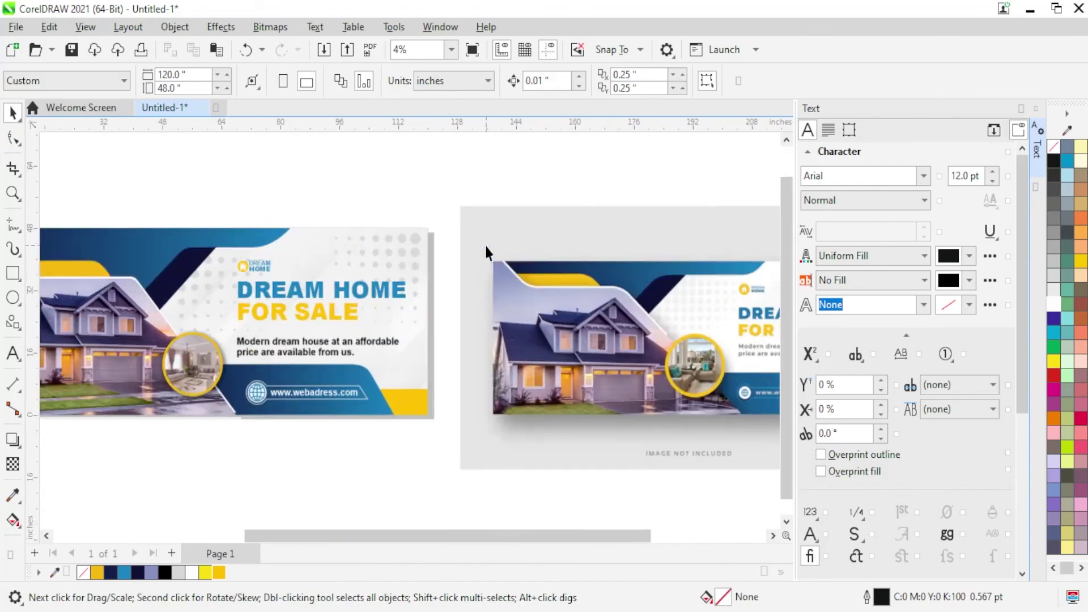
pyautogui.scroll(-1, 436, 260)
pyautogui.scroll(1, 437, 266)
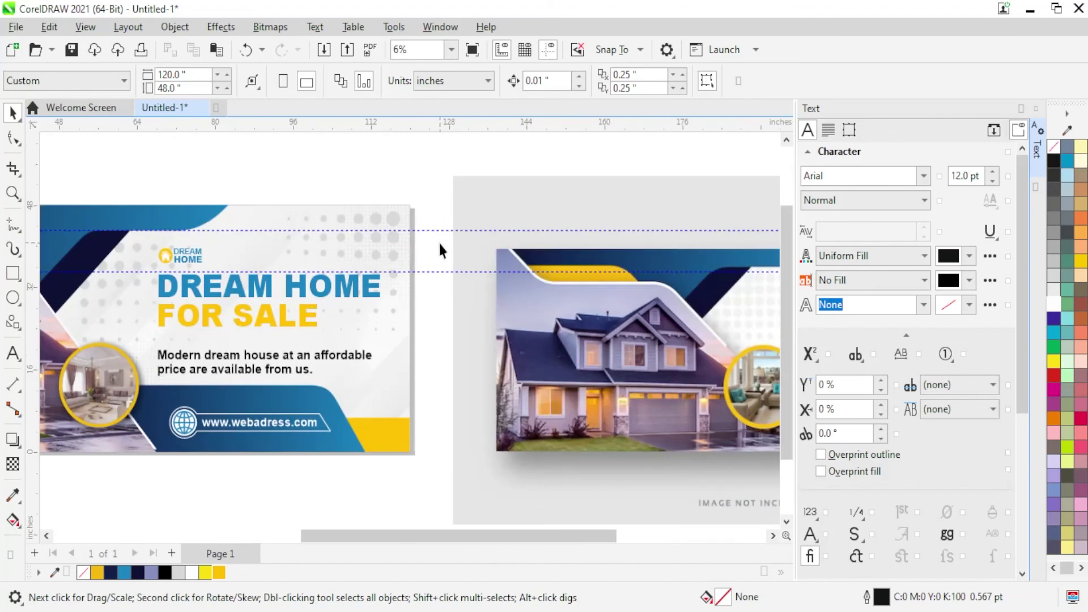
pyautogui.moveTo(82, 339); pyautogui.dragTo(85, 340)
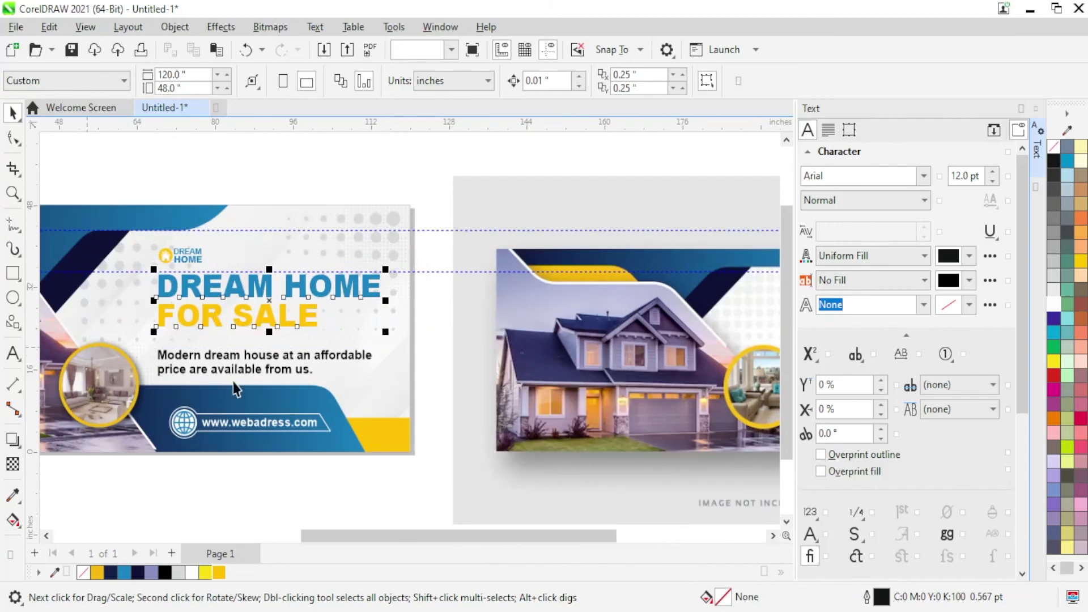
pyautogui.scroll(2, 368, 331)
pyautogui.moveTo(366, 317); pyautogui.dragTo(366, 318)
pyautogui.scroll(-2, 395, 325)
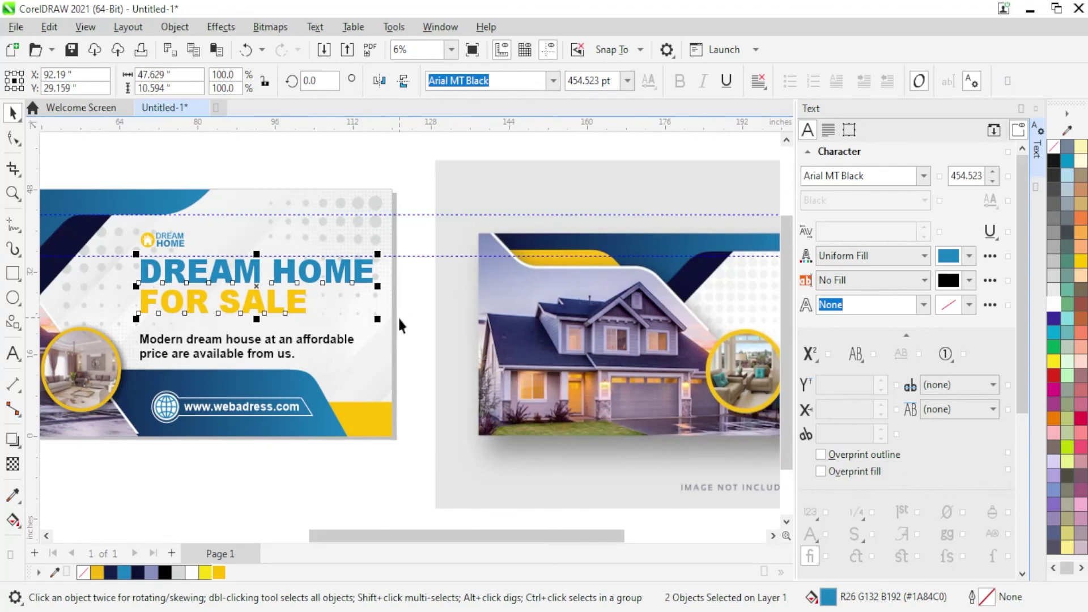
pyautogui.press('Down')
pyautogui.press('Down')
pyautogui.click(413, 303)
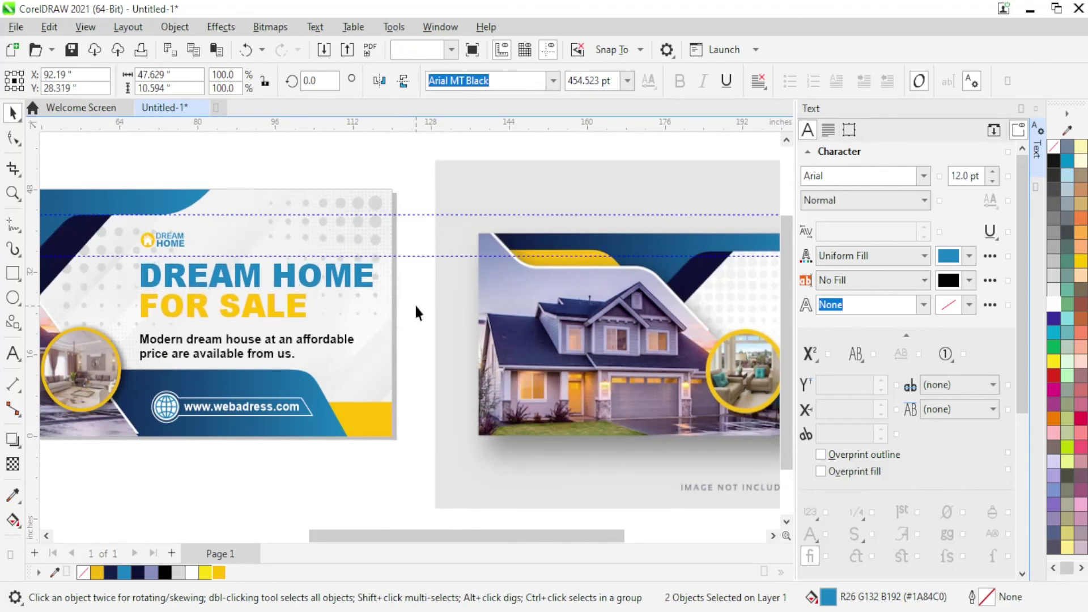
# Drag the reference mockup image off the page
pyautogui.scroll(-1, 414, 303)
pyautogui.scroll(-1, 328, 370)
pyautogui.scroll(-1, 329, 371)
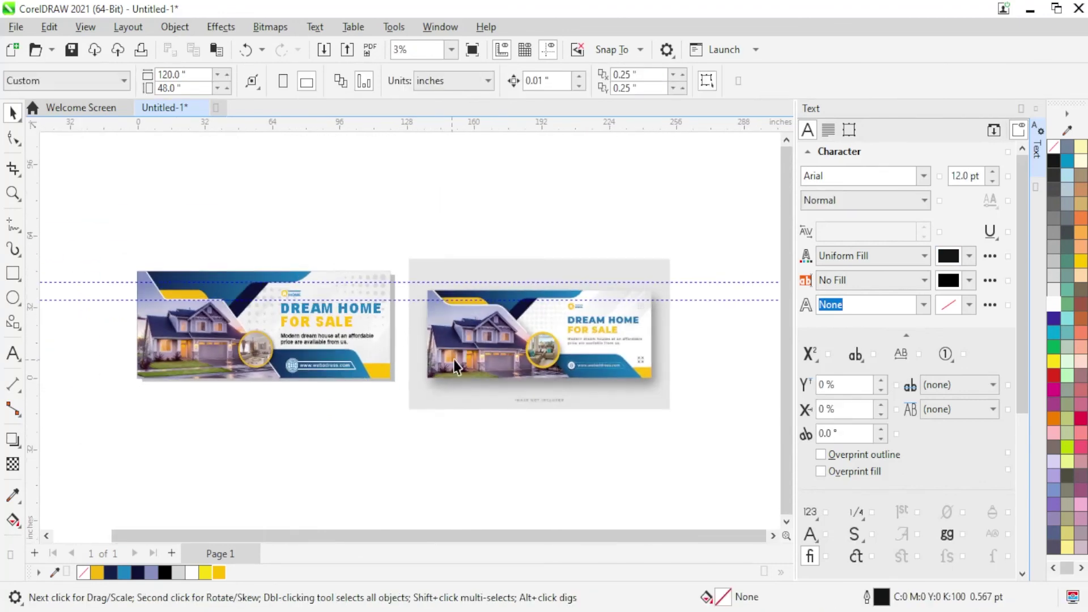
pyautogui.moveTo(466, 351); pyautogui.dragTo(209, 311)
pyautogui.moveTo(97, 244); pyautogui.dragTo(497, 425)
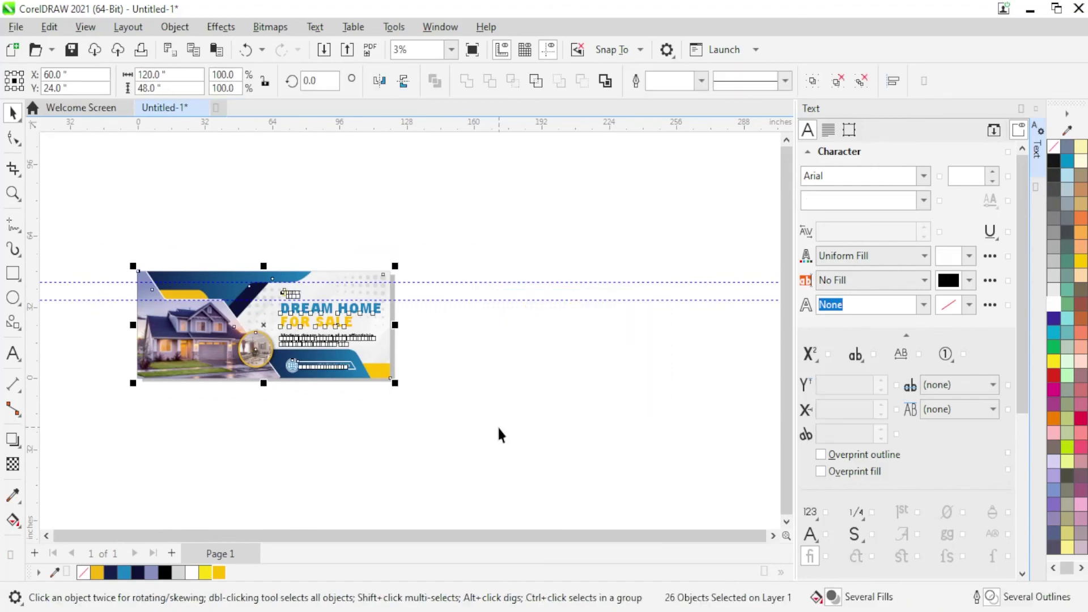
pyautogui.hotkey('shift', 'F2')
pyautogui.press('F9')
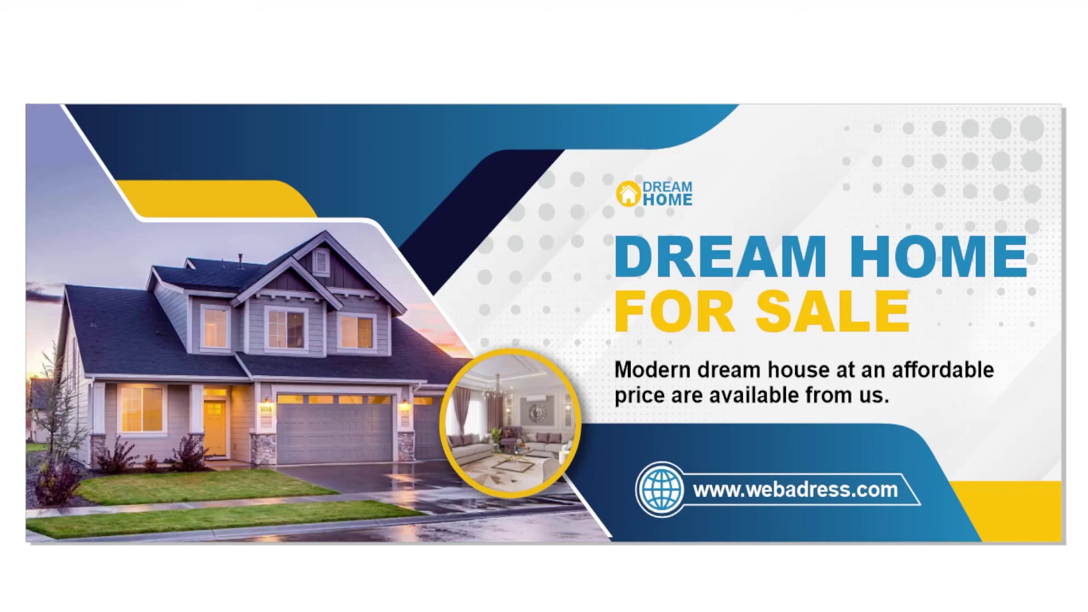
pyautogui.press('Escape')
pyautogui.scroll(-1, 441, 520)
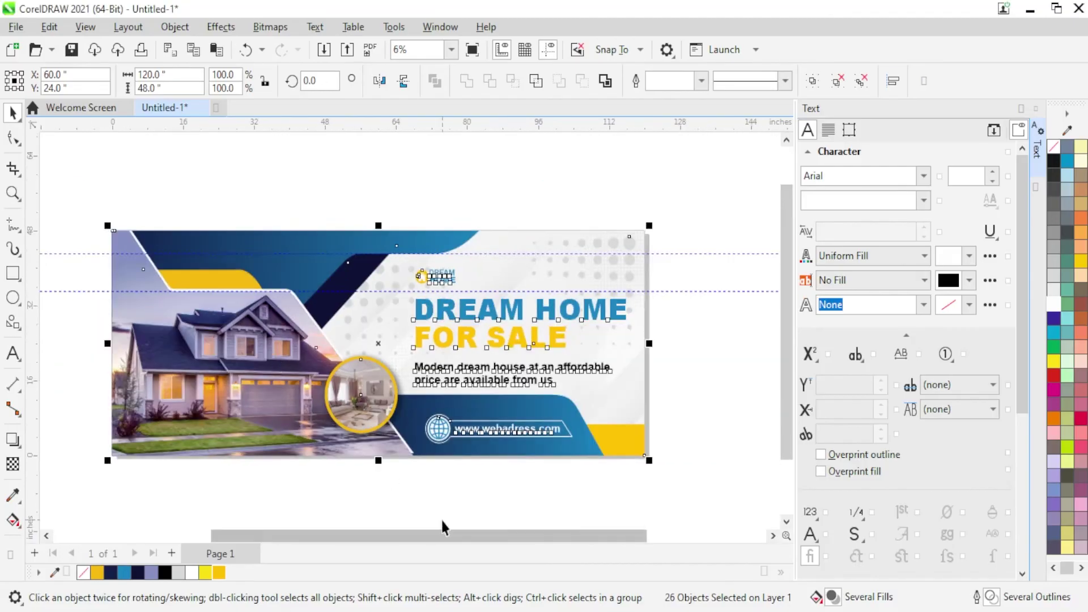
pyautogui.scroll(3, 427, 474)
pyautogui.scroll(3, 427, 474)
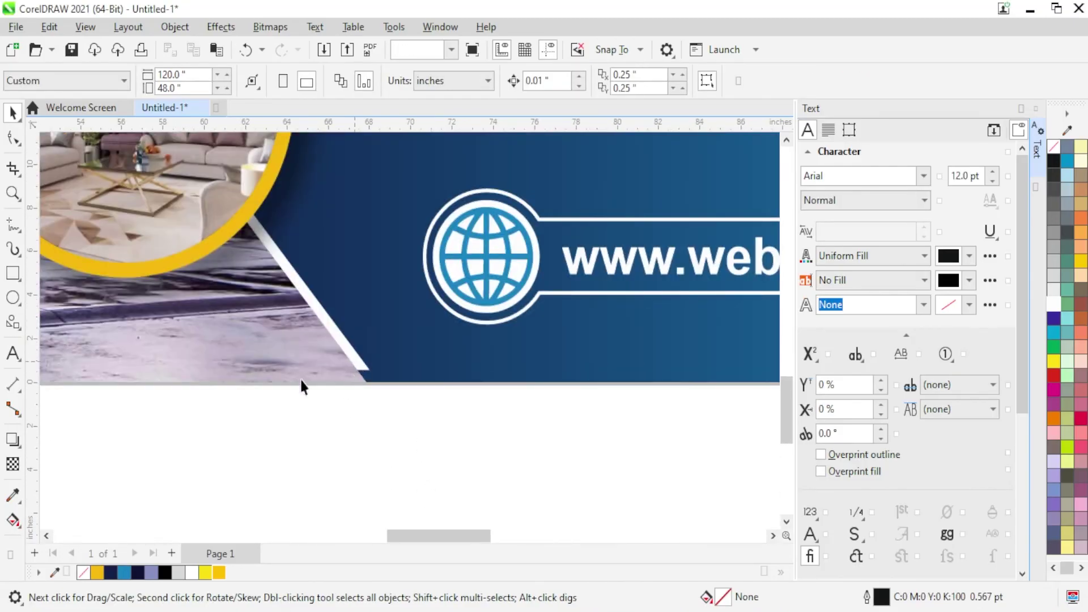
# Drag the white diagonal stripe's bottom node down to the banner's bottom edge
pyautogui.click(366, 369)
pyautogui.press('F10')
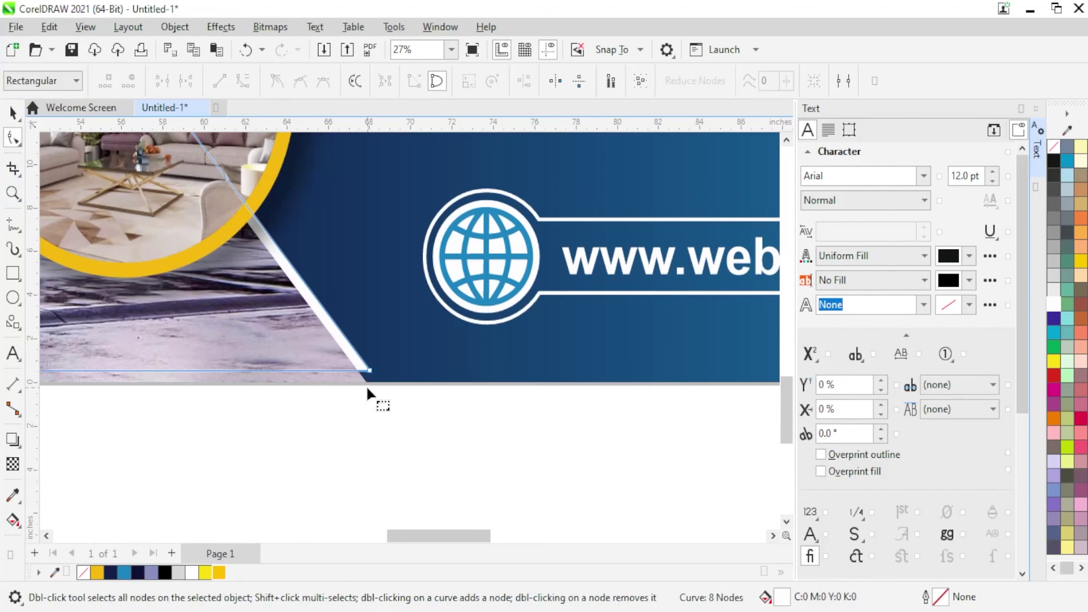
pyautogui.scroll(2, 367, 391)
pyautogui.scroll(2, 371, 375)
pyautogui.moveTo(373, 326); pyautogui.dragTo(409, 372)
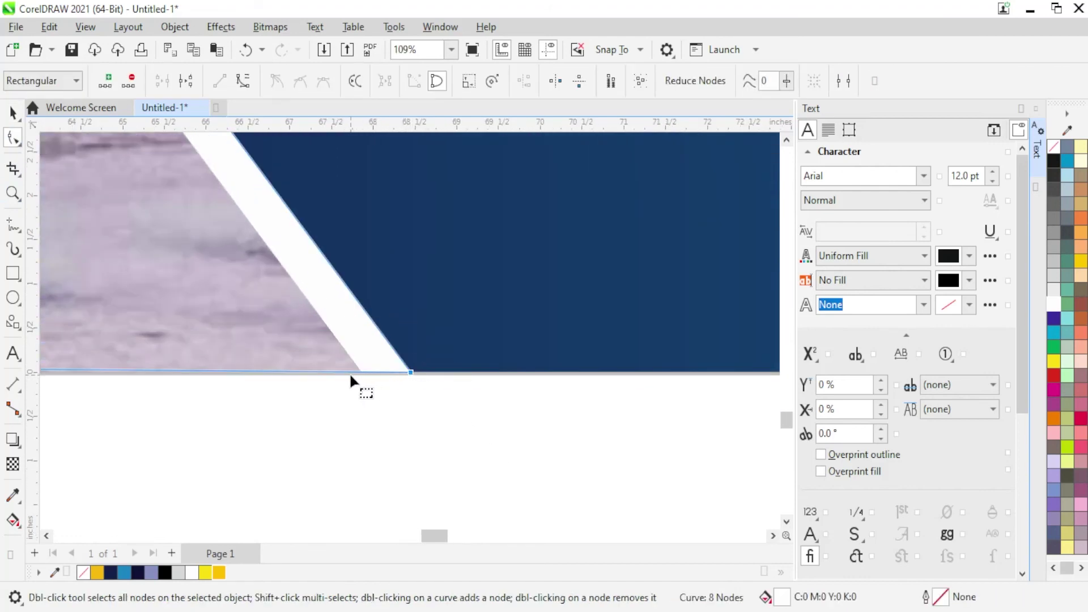
pyautogui.scroll(-1, 350, 376)
pyautogui.scroll(-1, 353, 379)
pyautogui.scroll(-3, 374, 425)
pyautogui.press('space')
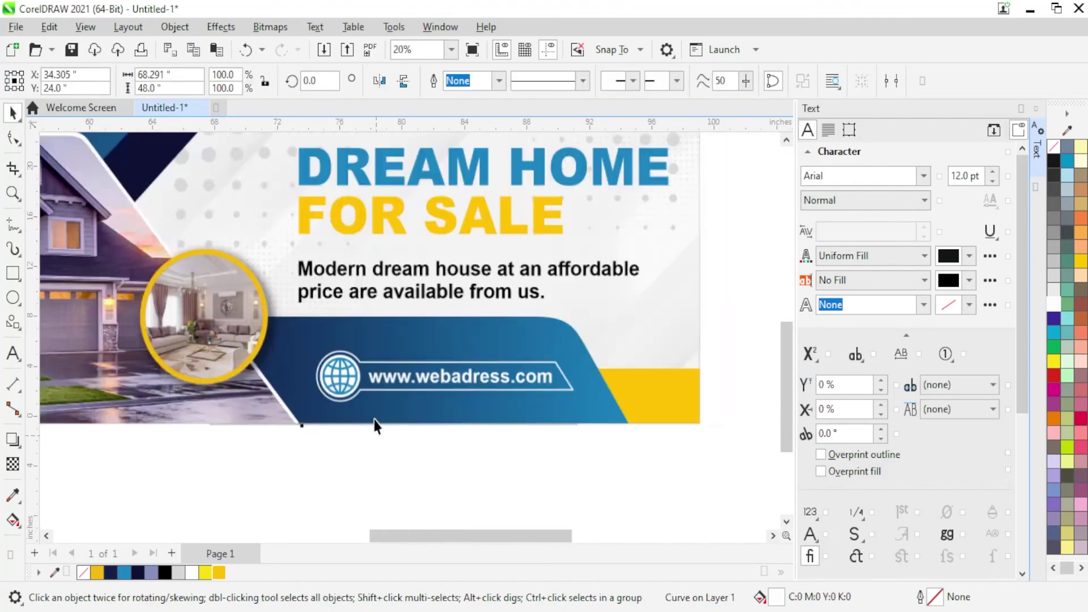
# Select all banner objects, zoom to them, and preview the banner full screen
pyautogui.scroll(-3, 166, 338)
pyautogui.moveTo(579, 517); pyautogui.dragTo(536, 503)
pyautogui.hotkey('shift', 'F2')
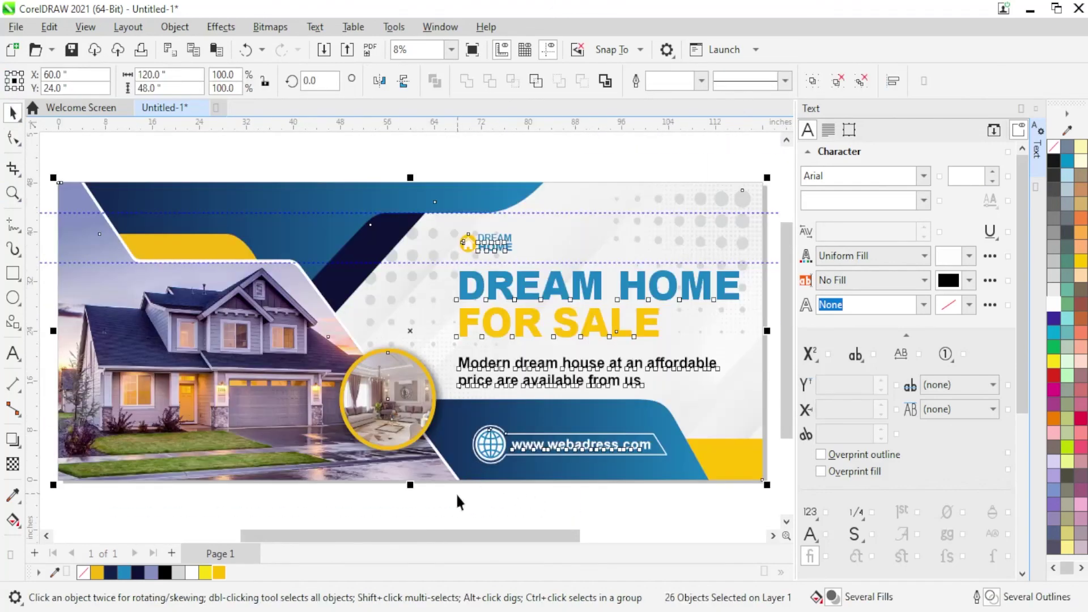
pyautogui.press('F9')
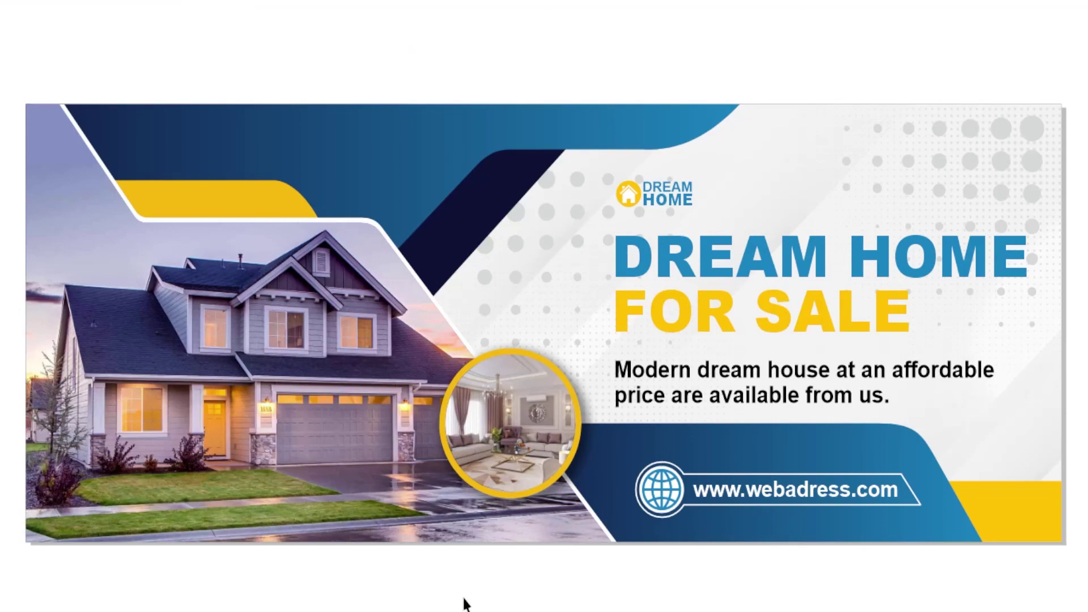